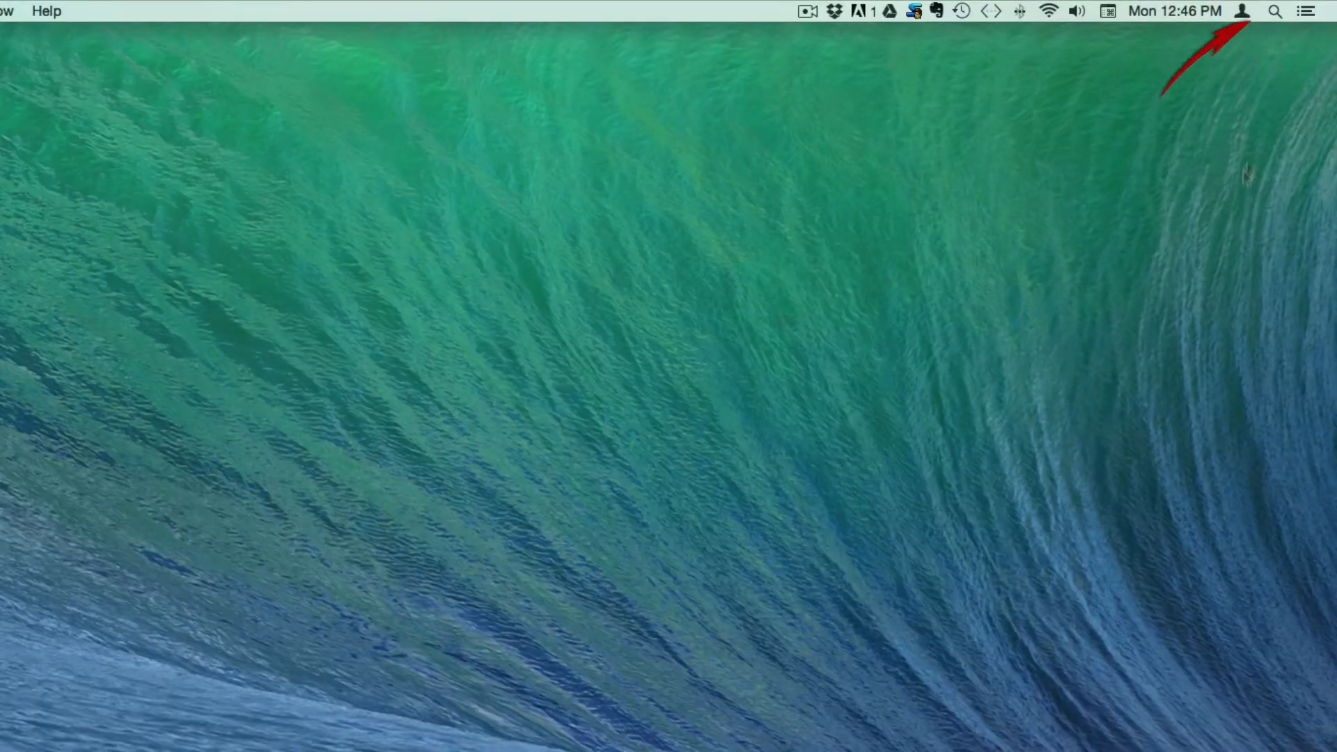
# - Find ScreenFlow with a Spotlight search for "screenflow" and launch it
pyautogui.click(1275, 12)
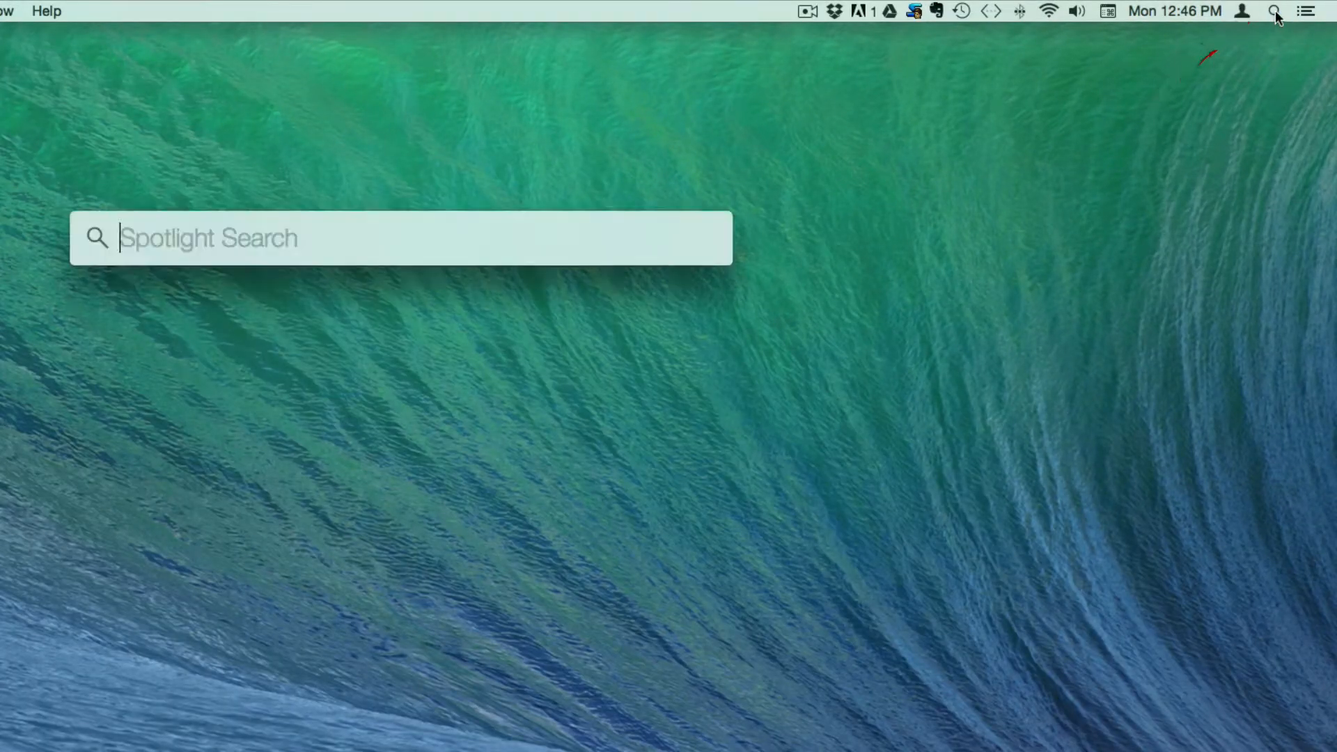
pyautogui.write('screenflow')
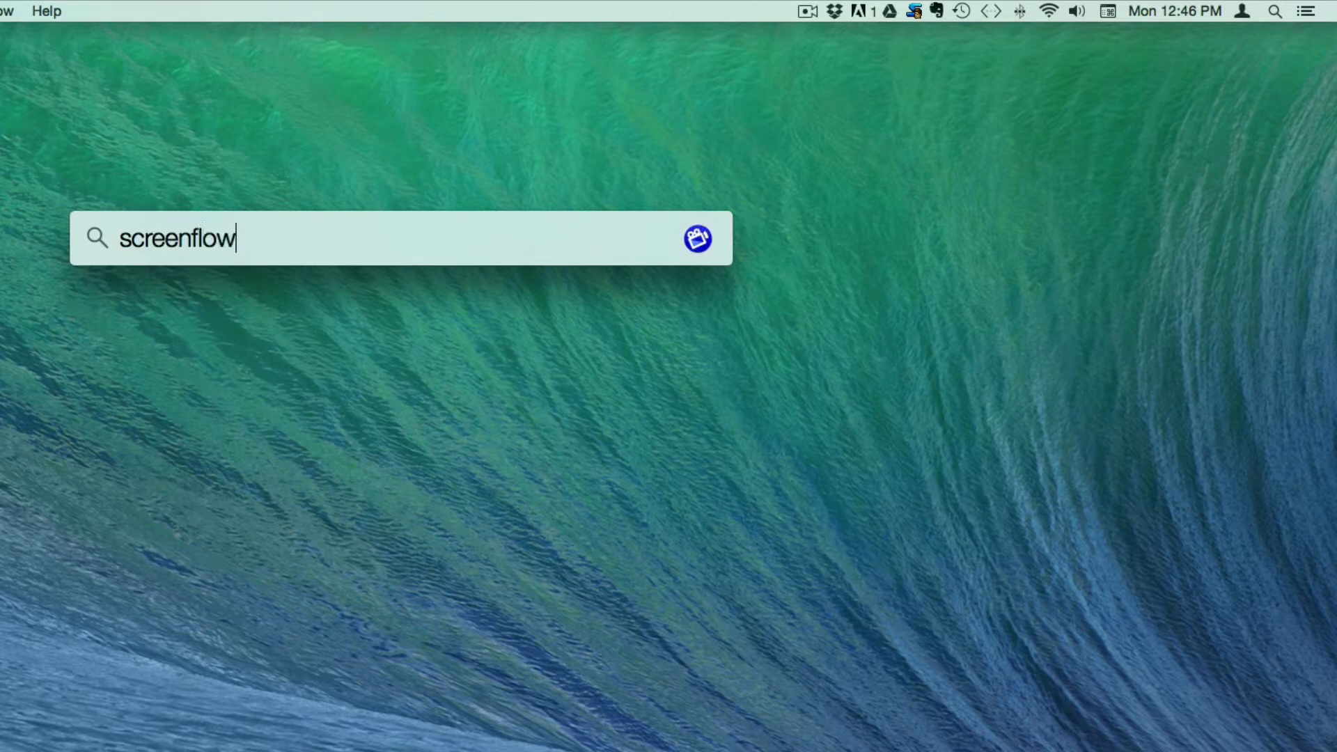
pyautogui.press('Return')
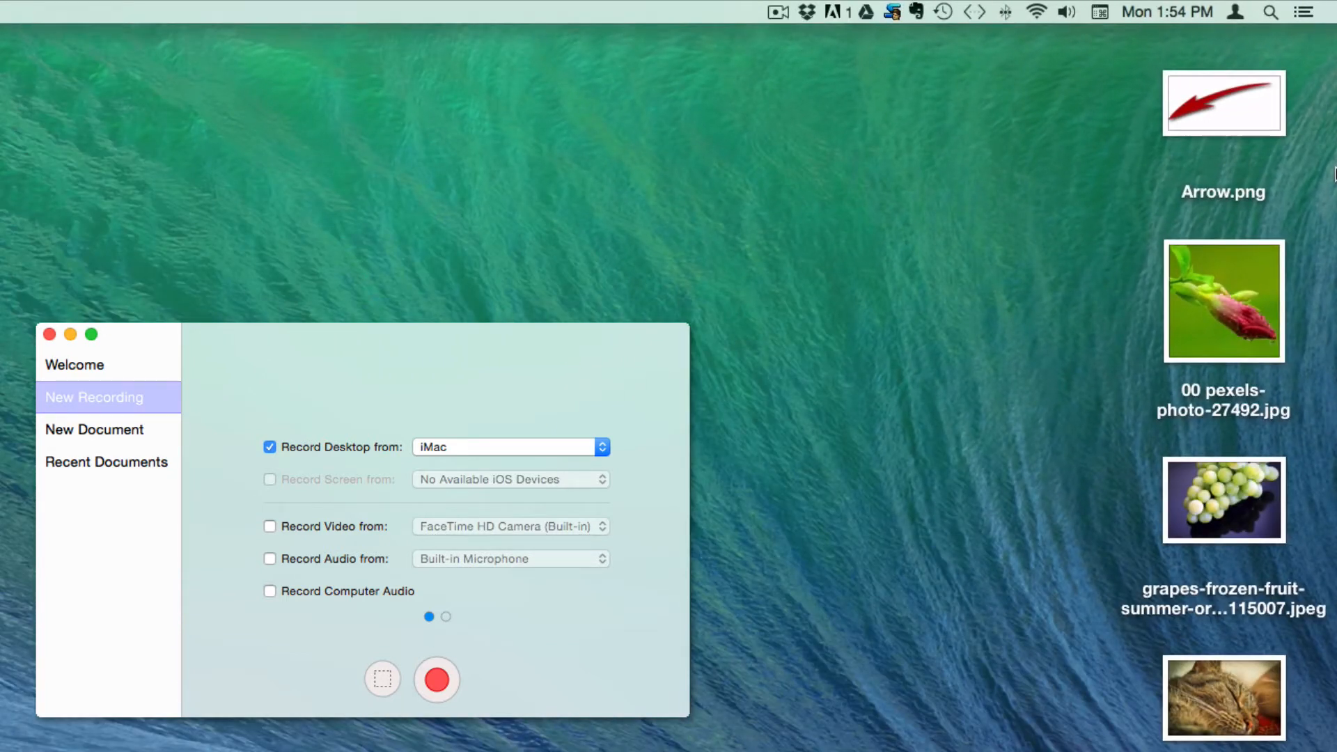
# - Hide the desktop icons using ScreenFlow's recording options
pyautogui.click(775, 12)
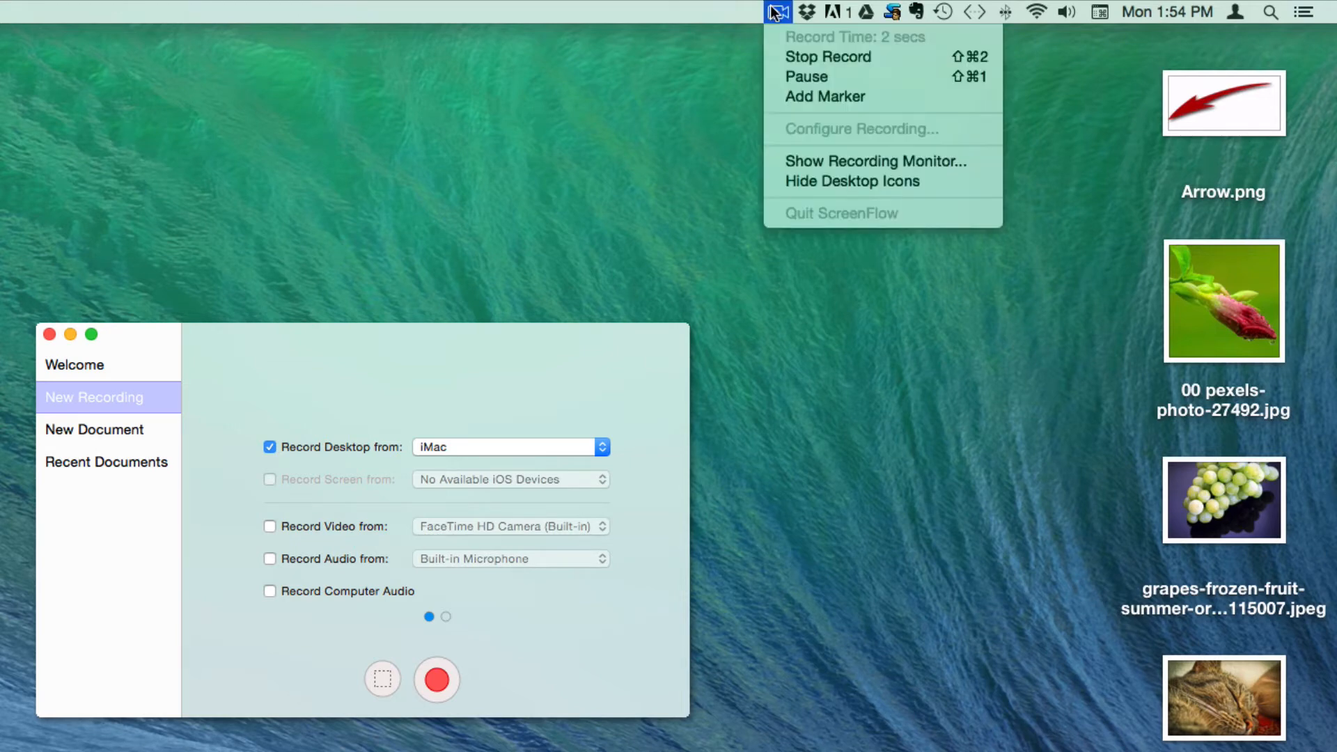
pyautogui.click(780, 181)
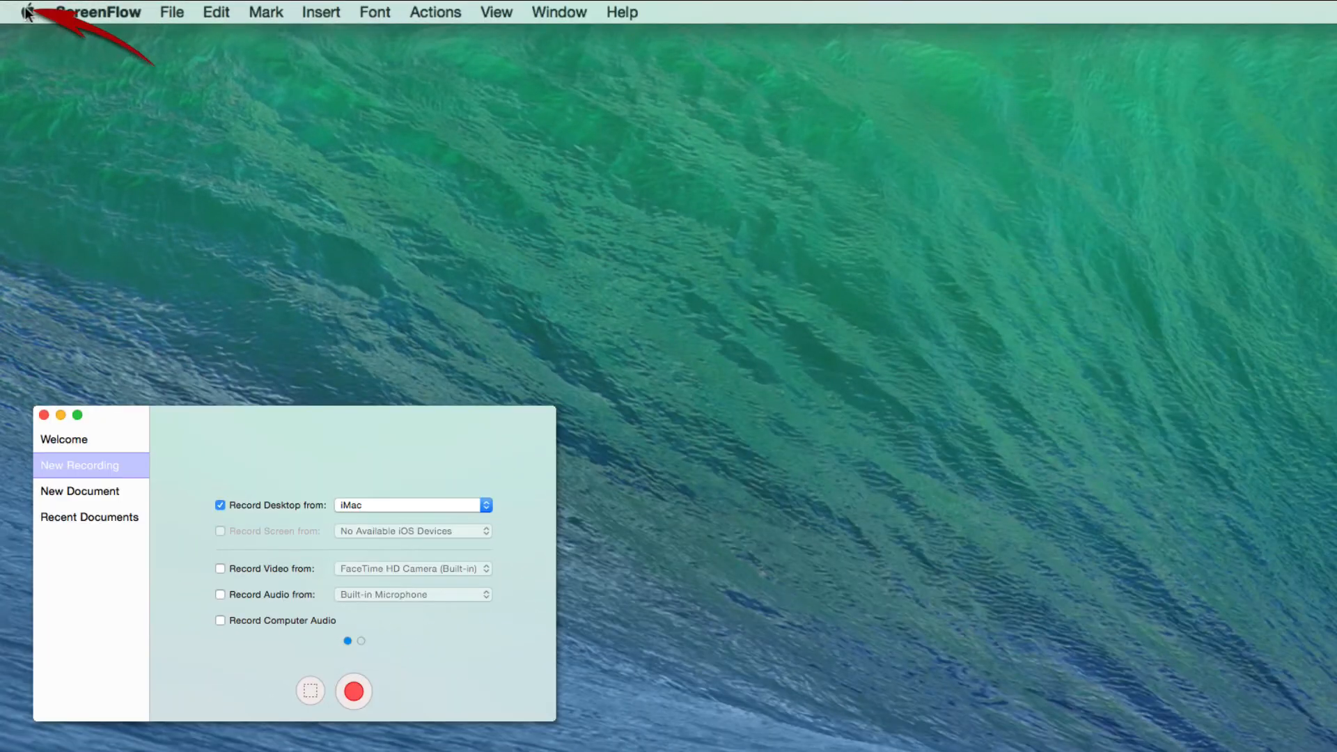
# - View the computer's system information in About This Mac
pyautogui.click(28, 11)
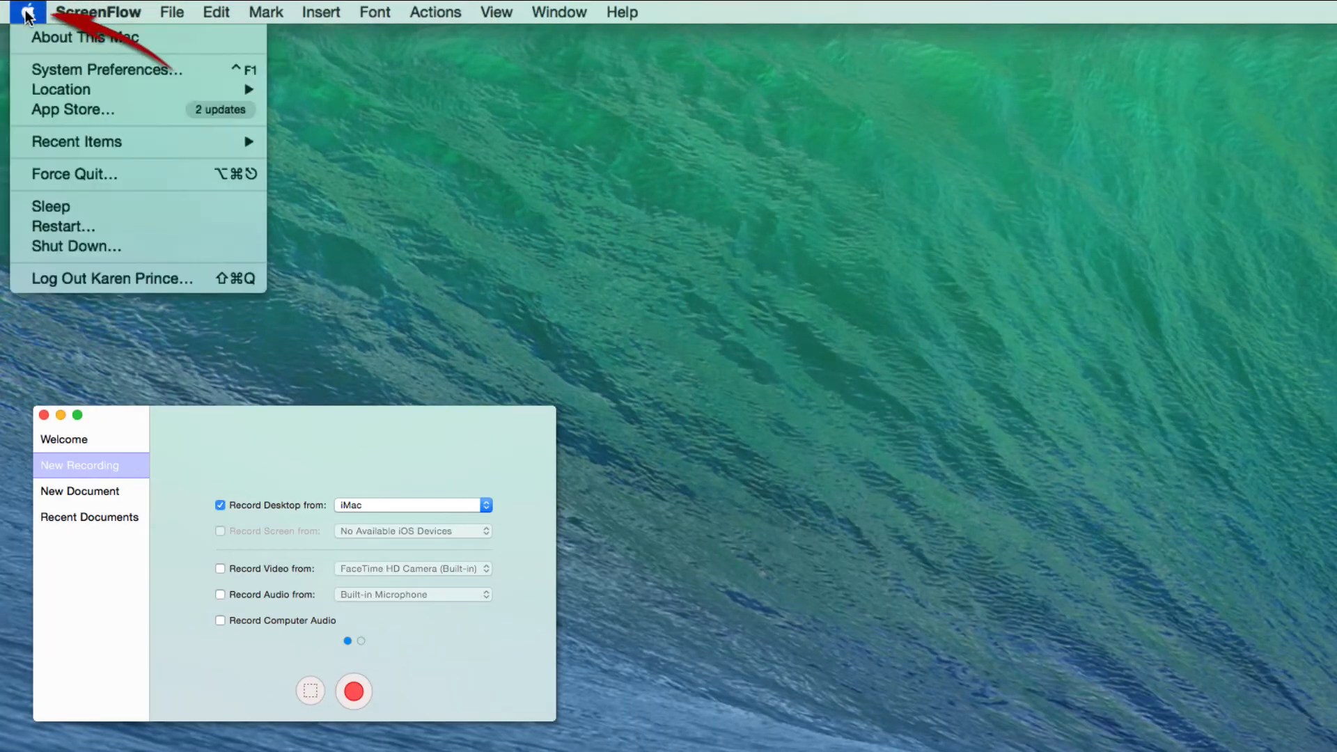
pyautogui.click(42, 38)
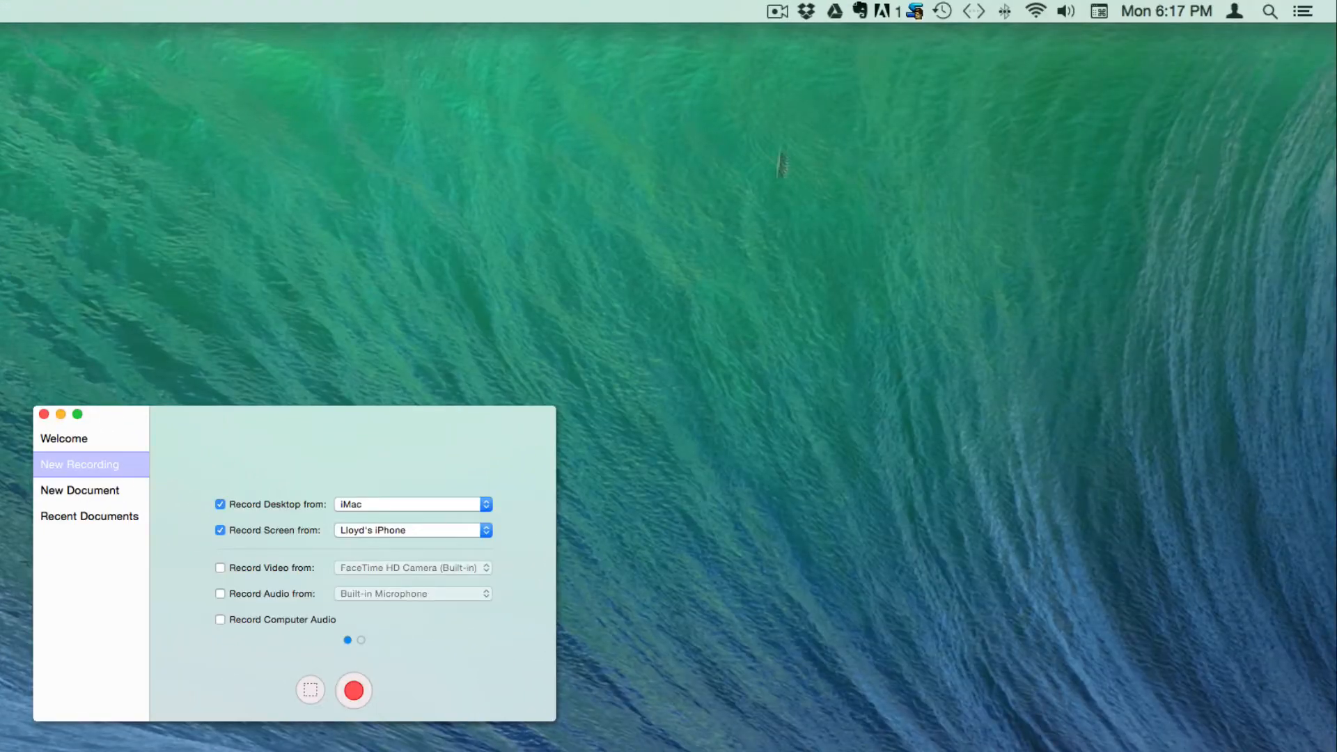
# - Show the Recording Monitor above the recording settings window and raise the iPhone's preview volume
pyautogui.click(777, 11)
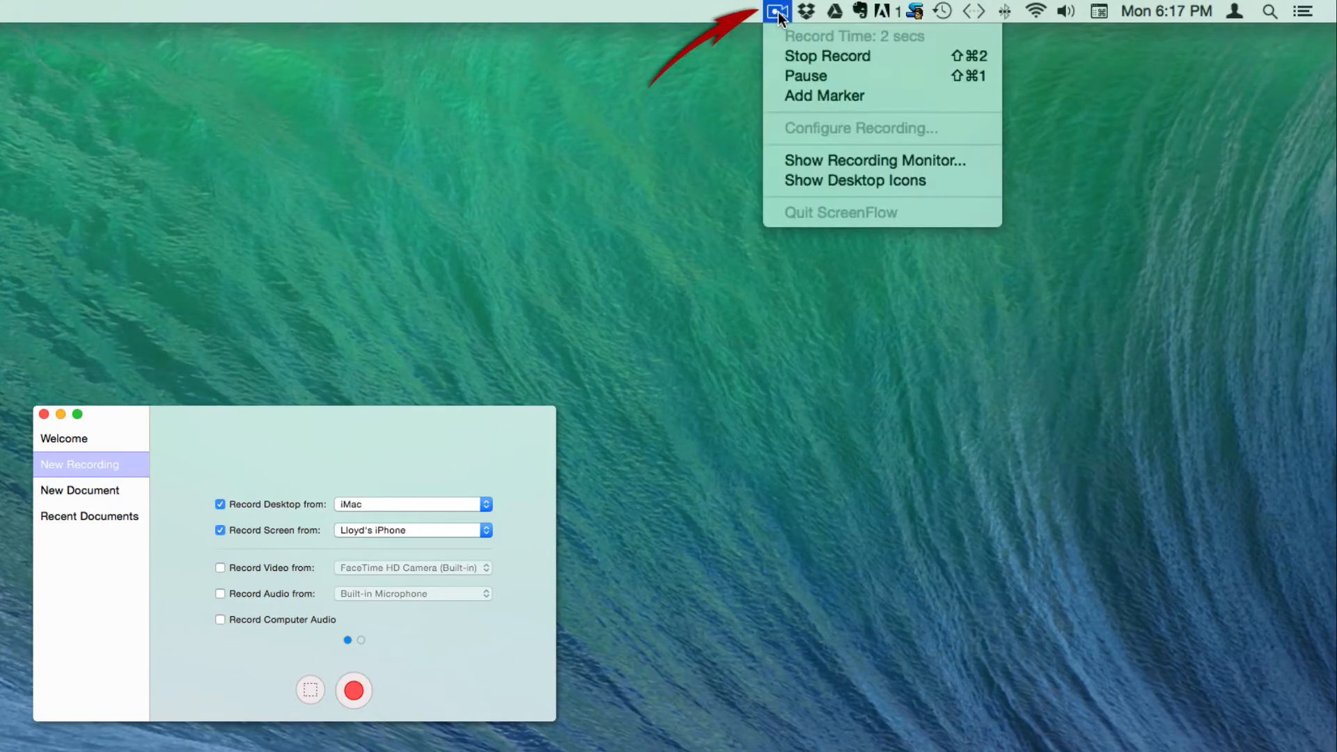
pyautogui.click(780, 161)
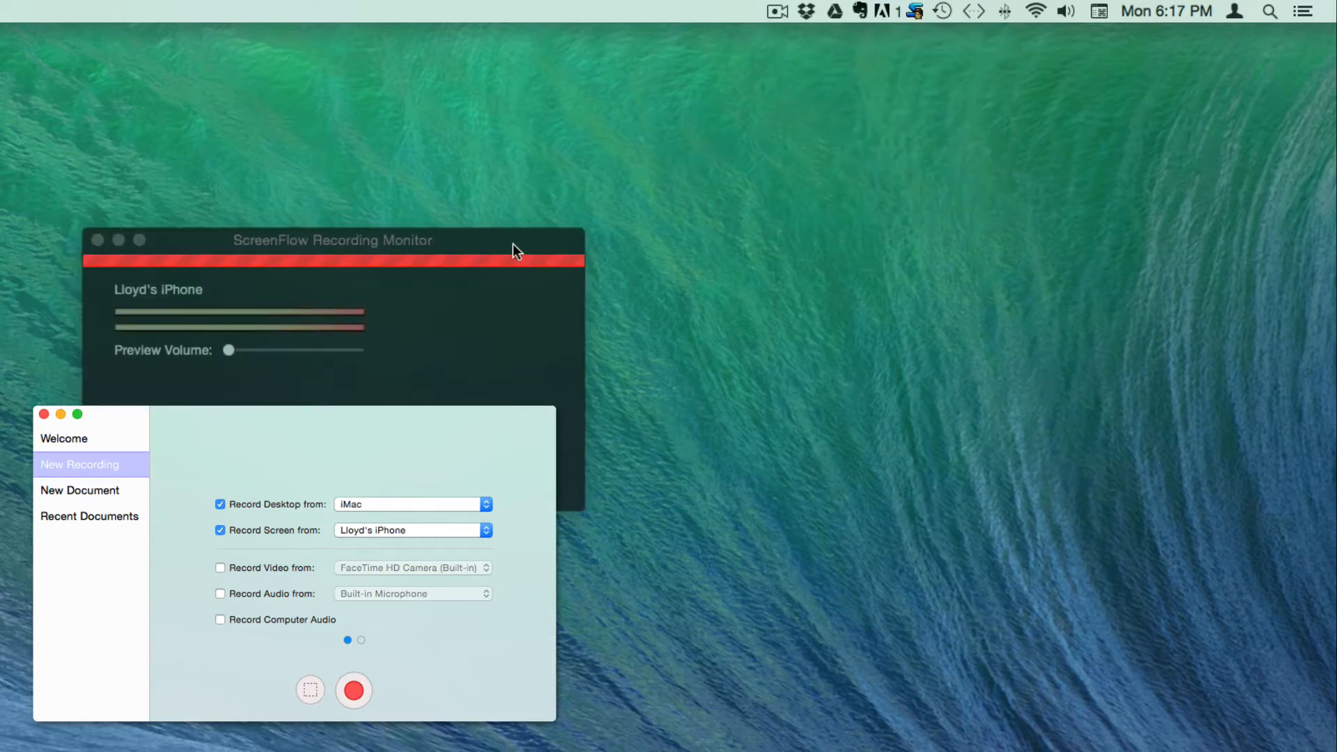
pyautogui.moveTo(513, 245); pyautogui.dragTo(464, 78)
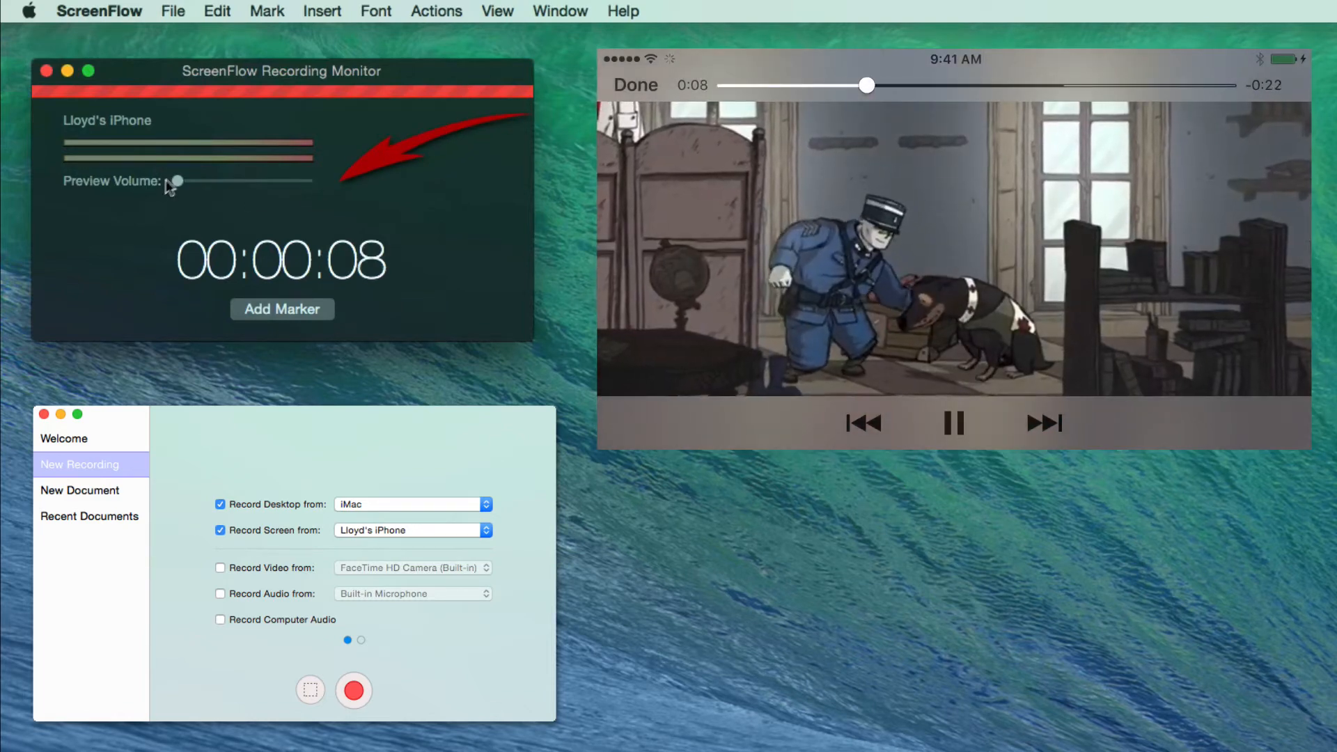
pyautogui.moveTo(181, 178); pyautogui.dragTo(244, 180)
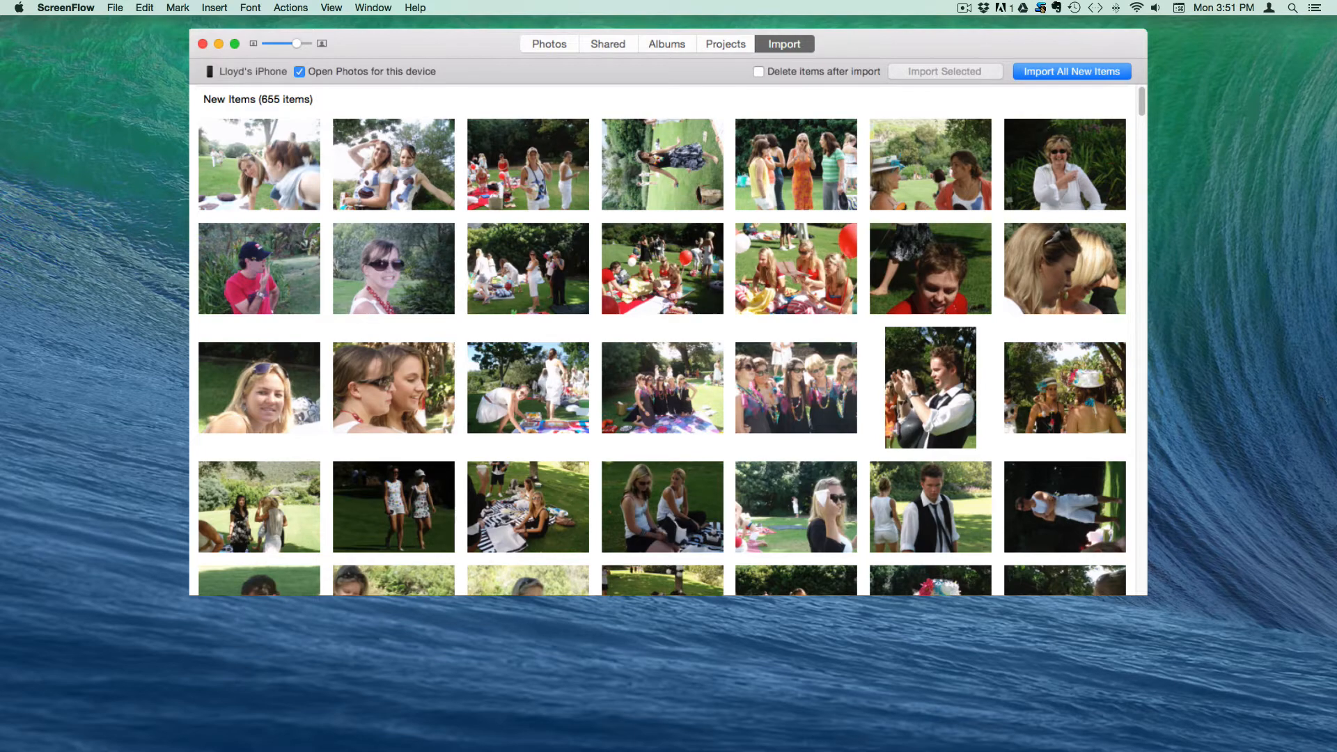
# - Switch to the Photos app
pyautogui.moveTo(1016, 731)
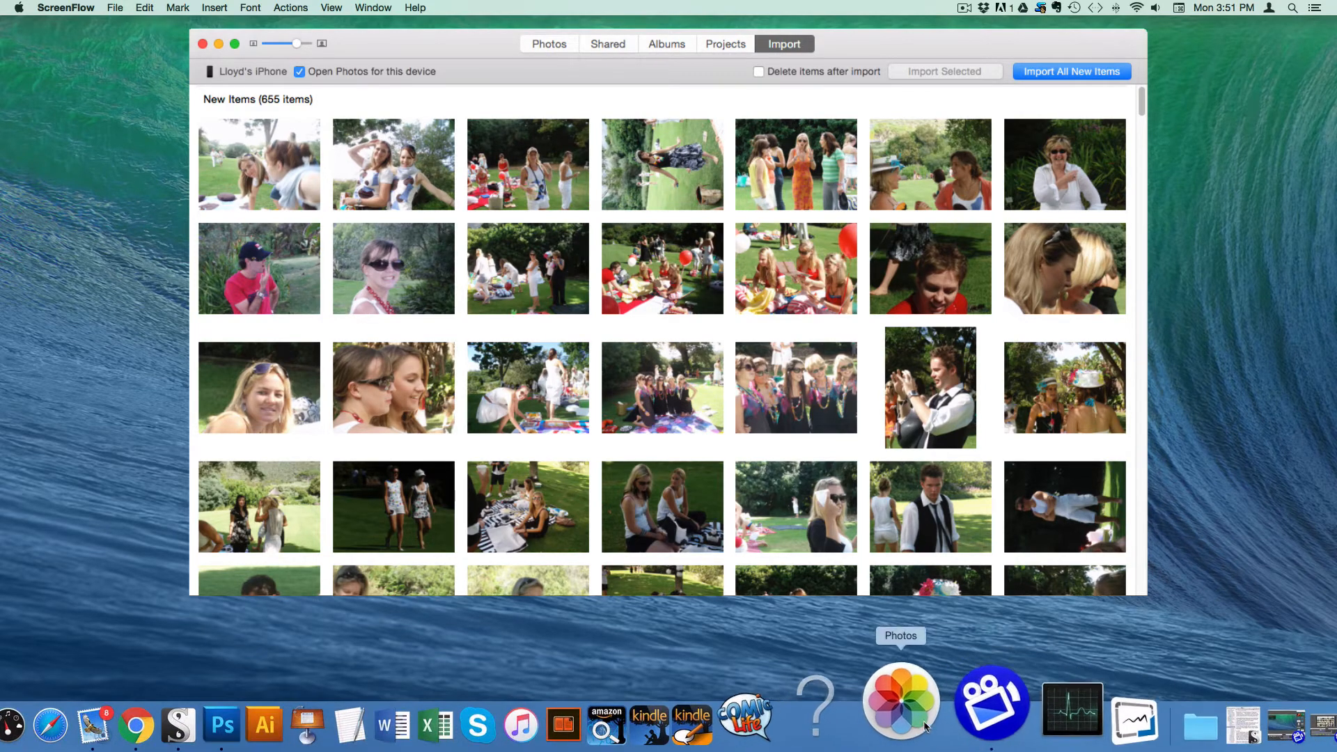
pyautogui.click(915, 706)
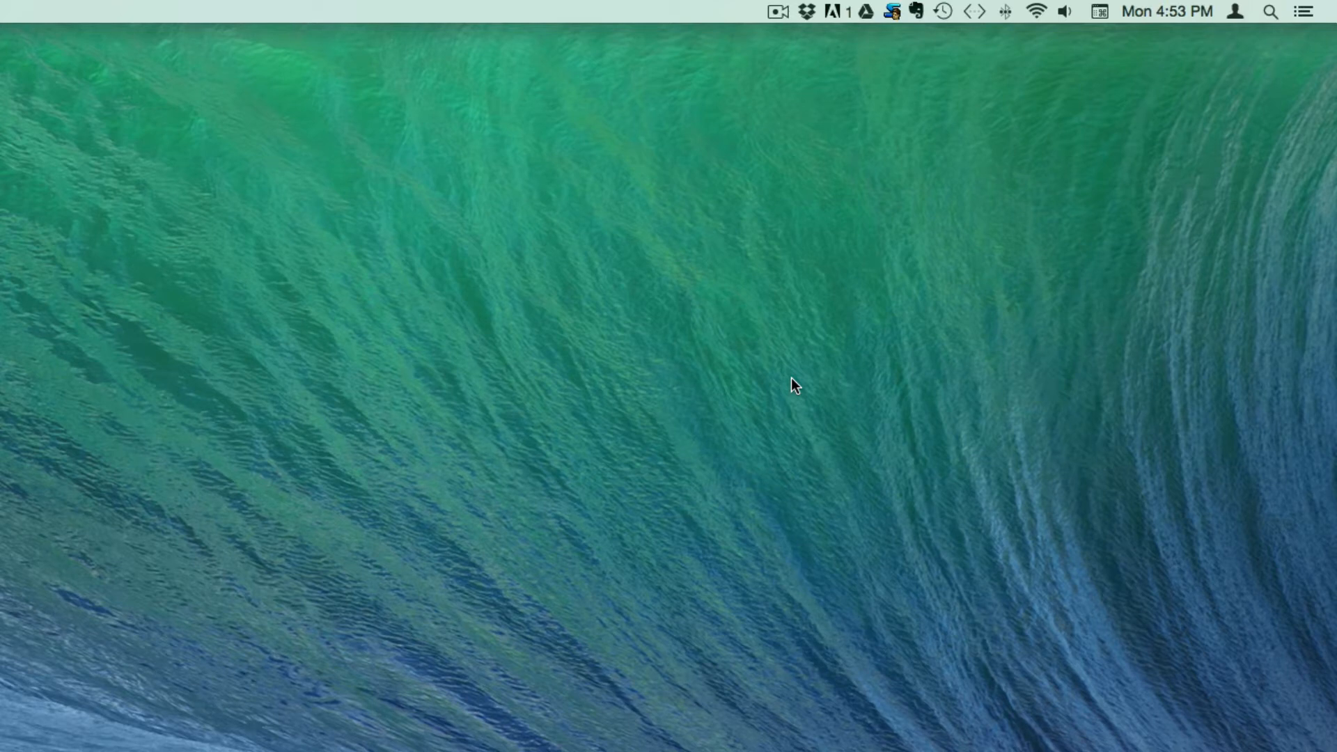
# - Stop the ScreenFlow recording in progress
pyautogui.click(777, 12)
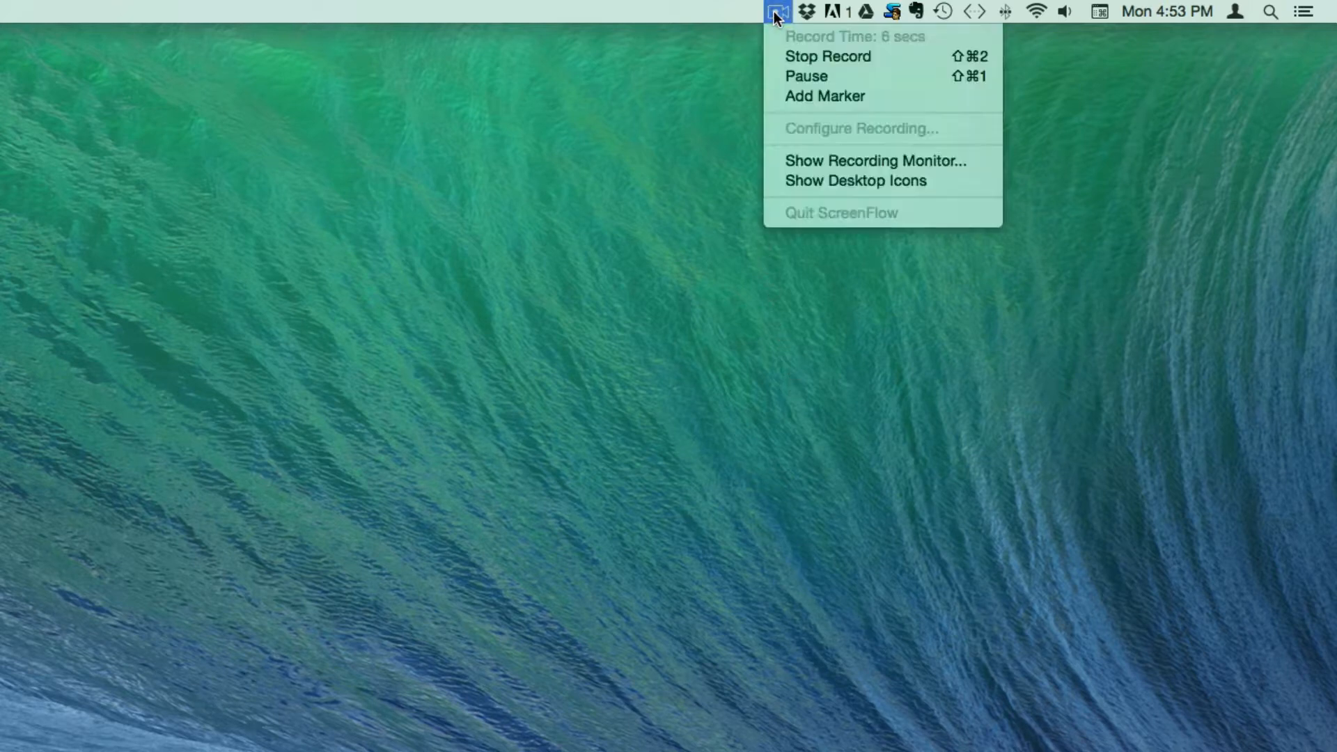
pyautogui.click(775, 58)
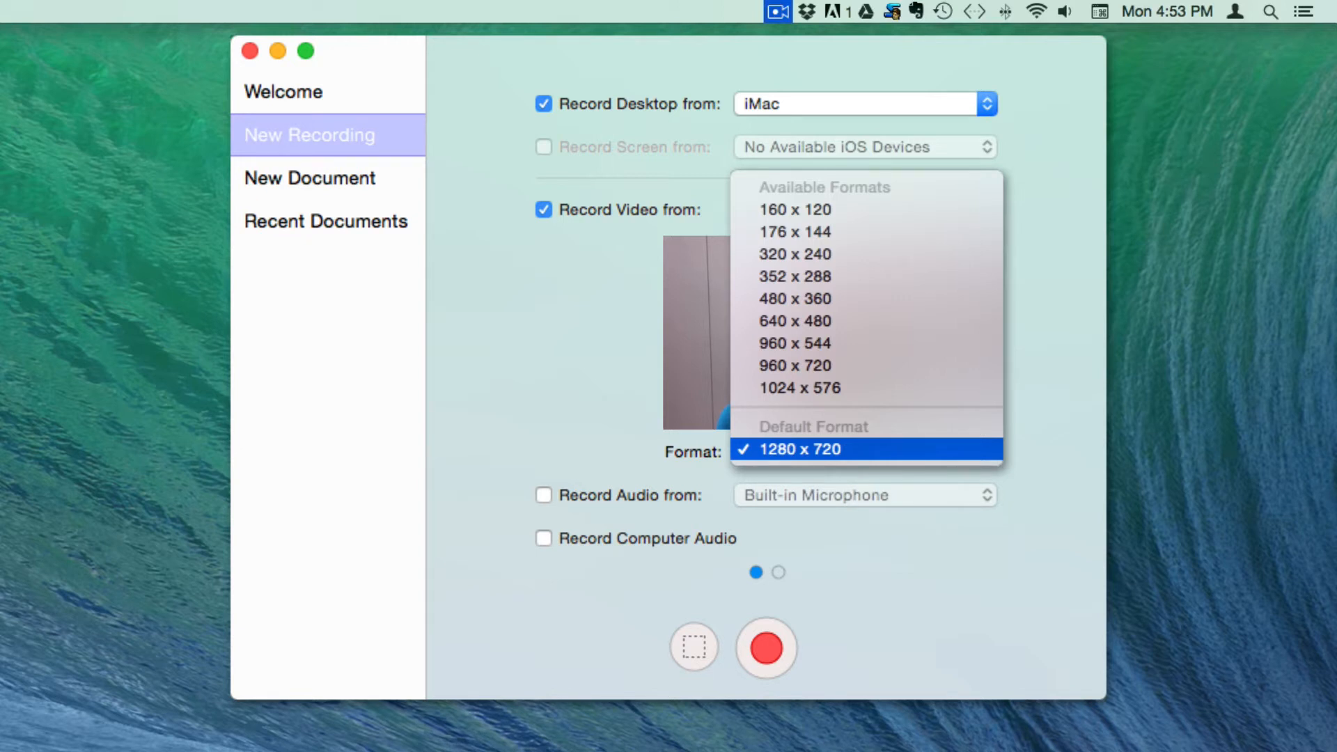
# - Keep the camera format at 1280 x 720 and set the audio recording source to iRig Mic HD
pyautogui.press('Escape')
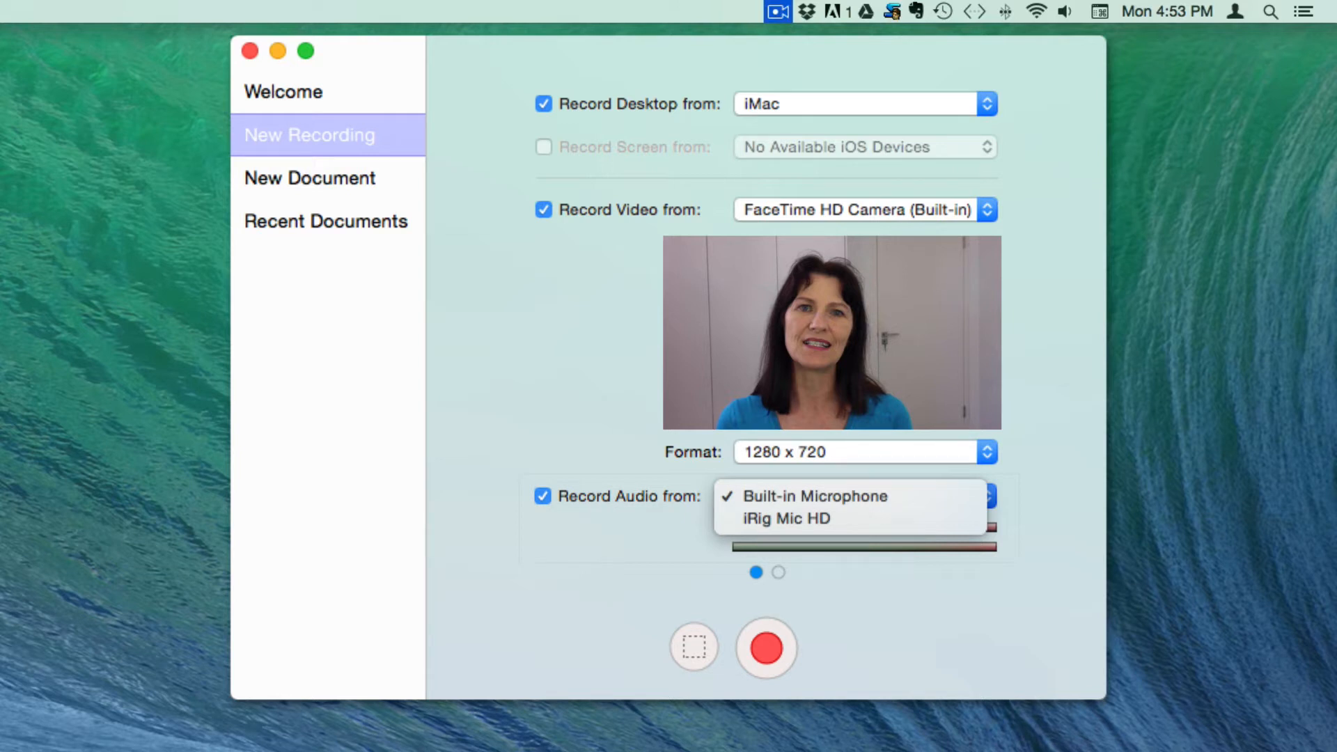
pyautogui.click(787, 518)
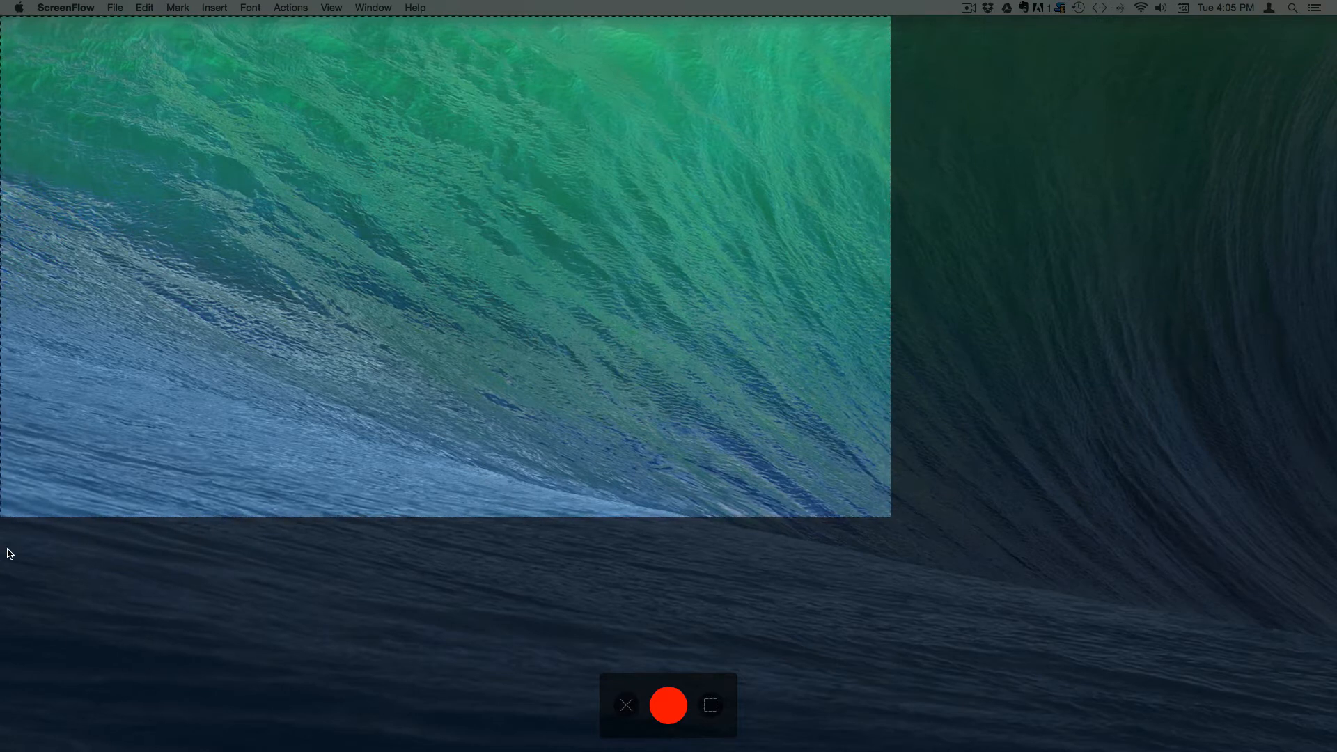
# - Move the partial-screen recording region away from the screen corner, shrink it to about 800 x 406 and enlarge it again
pyautogui.moveTo(317, 216); pyautogui.dragTo(511, 295)
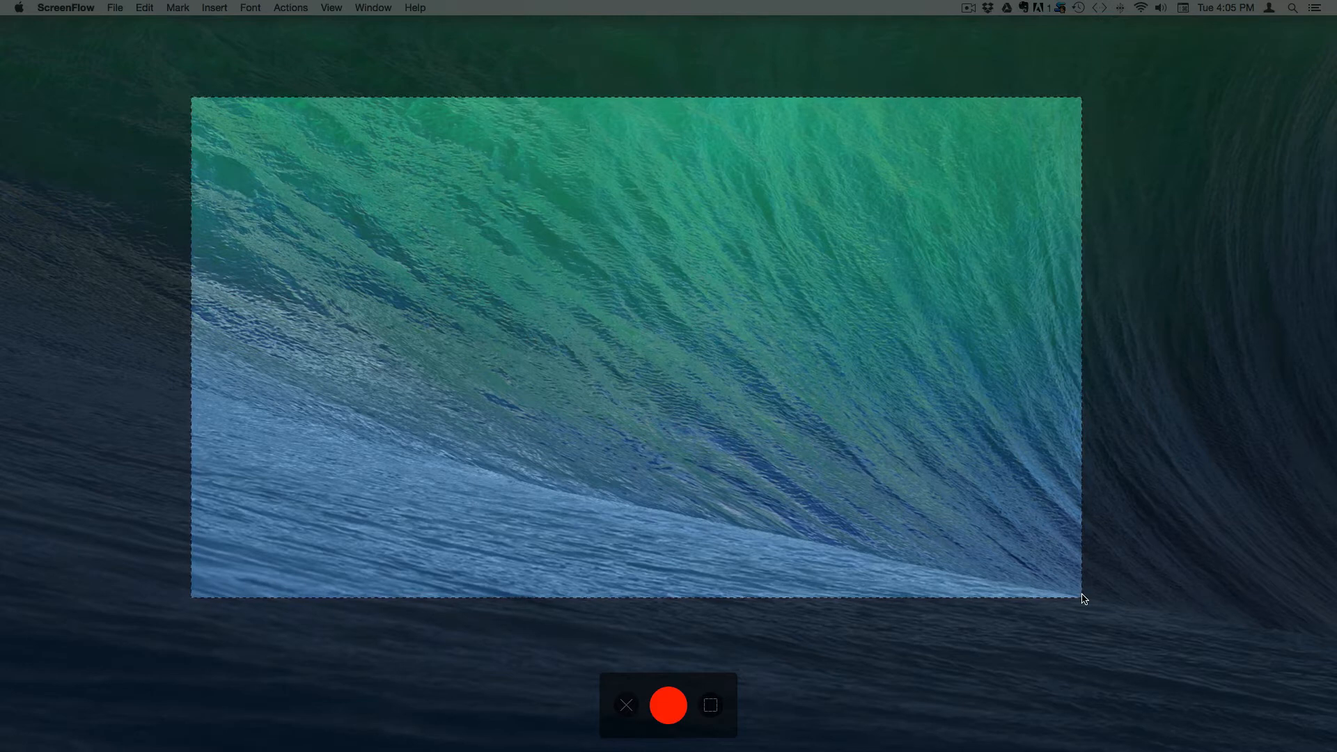
pyautogui.moveTo(1083, 598); pyautogui.dragTo(744, 377)
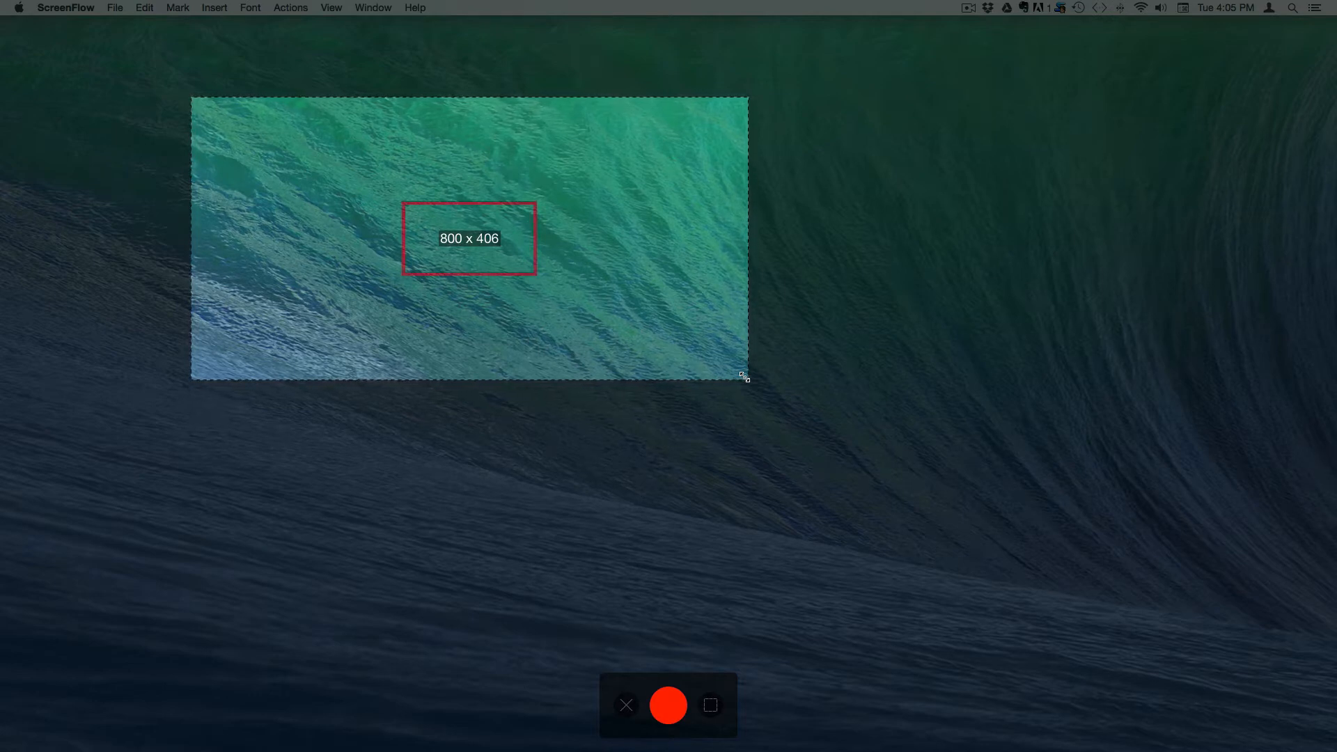
pyautogui.moveTo(745, 377); pyautogui.dragTo(957, 543)
pyautogui.moveTo(1015, 424); pyautogui.dragTo(964, 426)
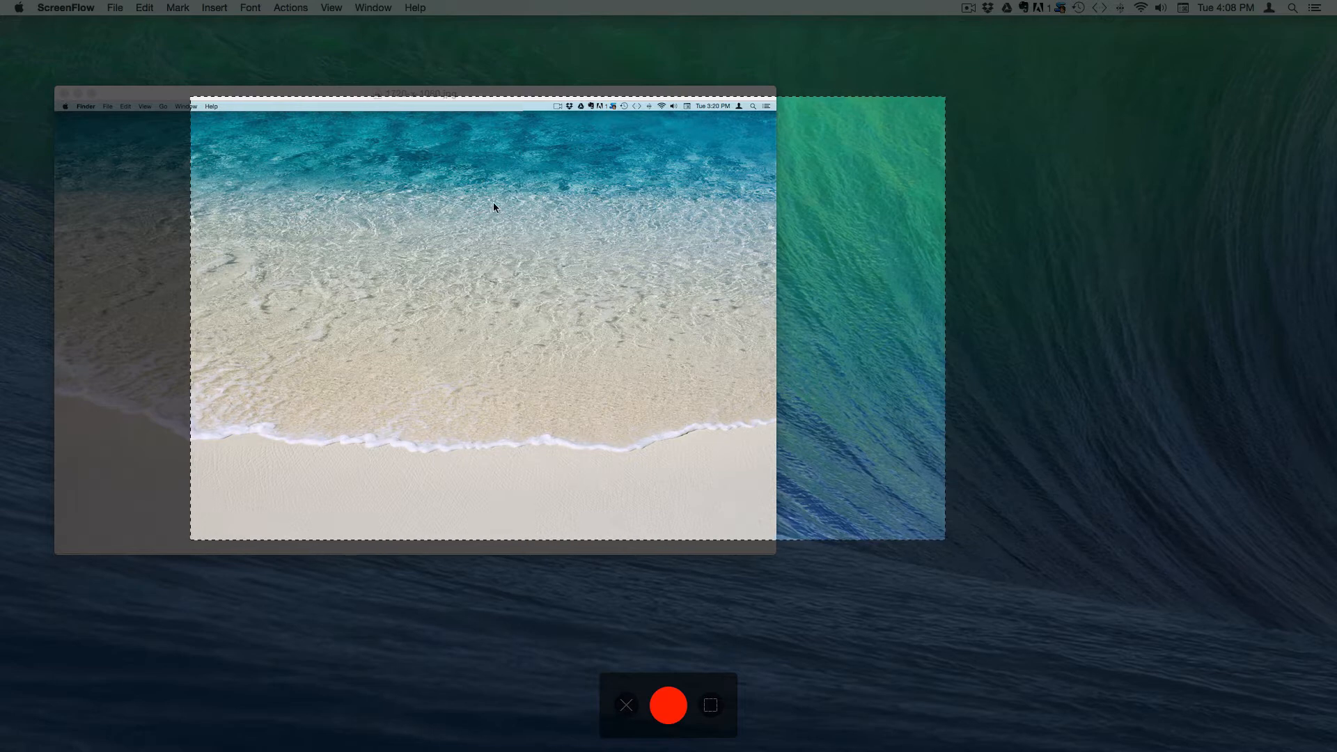
# - Shift the recording region slightly over the beach image and try to fit it to that window
pyautogui.moveTo(519, 235)
pyautogui.mouseDown()
pyautogui.moveTo(549, 235)
pyautogui.moveTo(517, 231)
pyautogui.mouseUp()
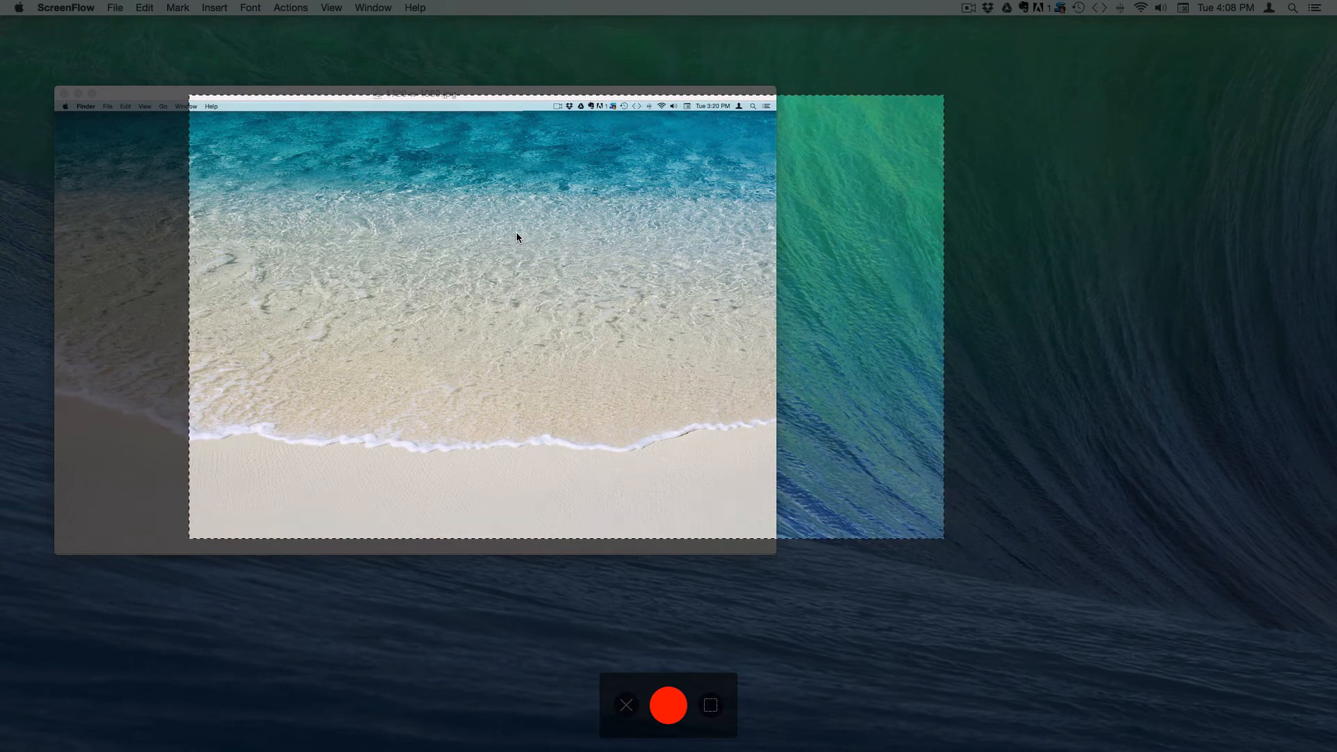
pyautogui.doubleClick(516, 232)
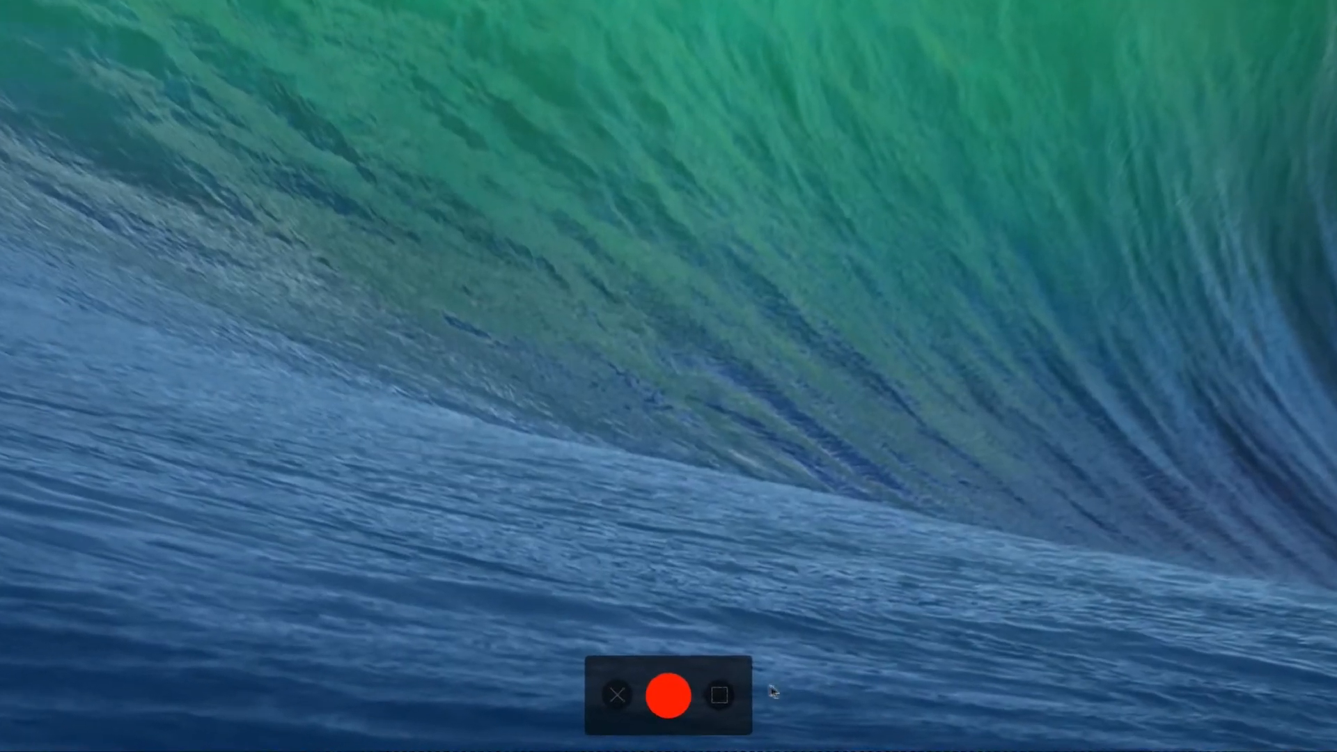
# - Switch the recording region to the full screen, and nudge the region placed over the lion image
pyautogui.click(719, 694)
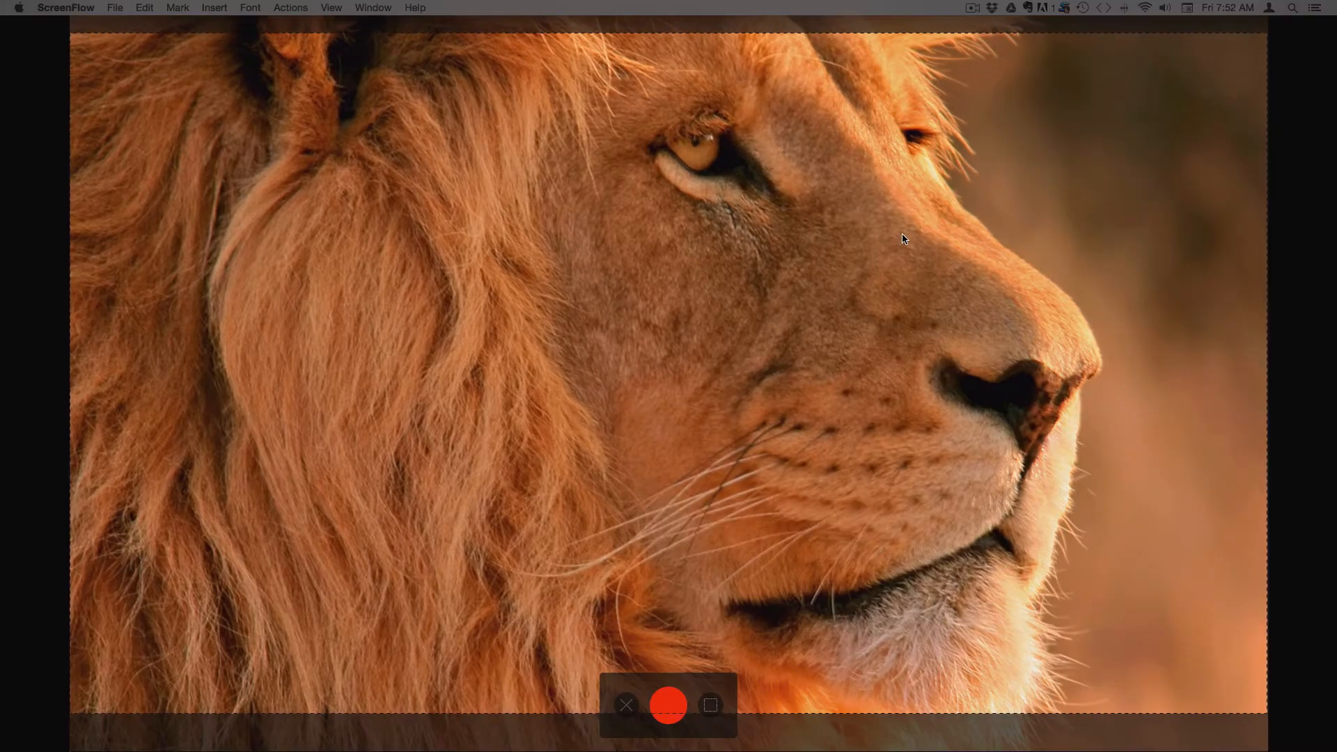
pyautogui.moveTo(902, 234)
pyautogui.mouseDown()
pyautogui.moveTo(901, 250)
pyautogui.moveTo(860, 243)
pyautogui.moveTo(916, 233)
pyautogui.moveTo(927, 246)
pyautogui.moveTo(919, 230)
pyautogui.moveTo(901, 240)
pyautogui.mouseUp()
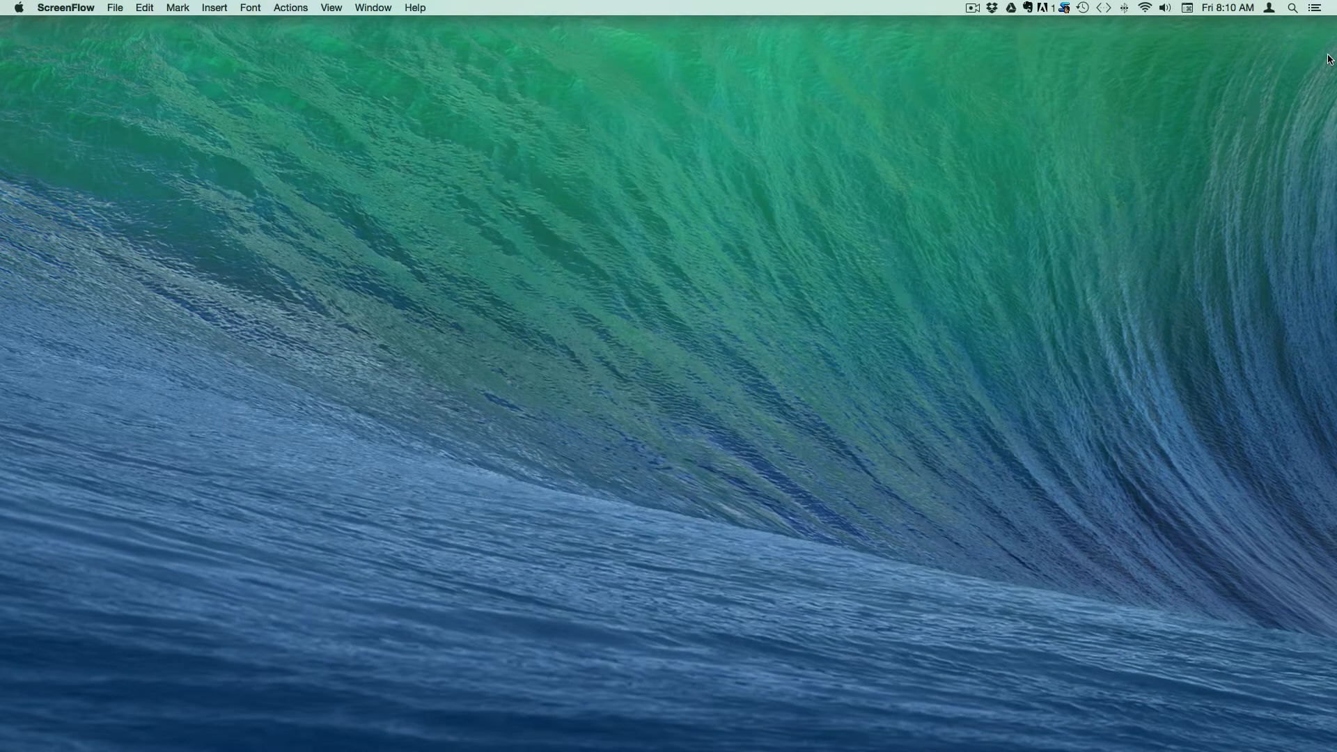
# - Stop the current screen recording
pyautogui.click(972, 9)
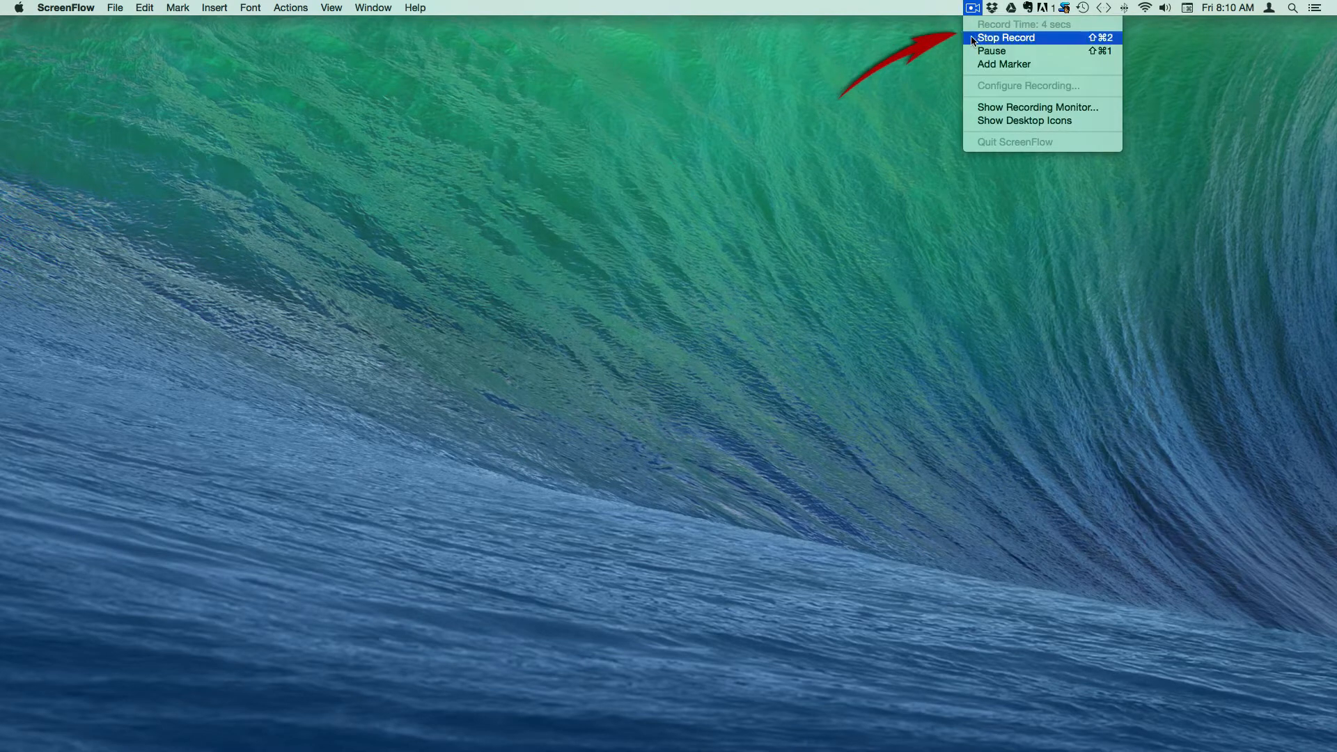
pyautogui.click(973, 40)
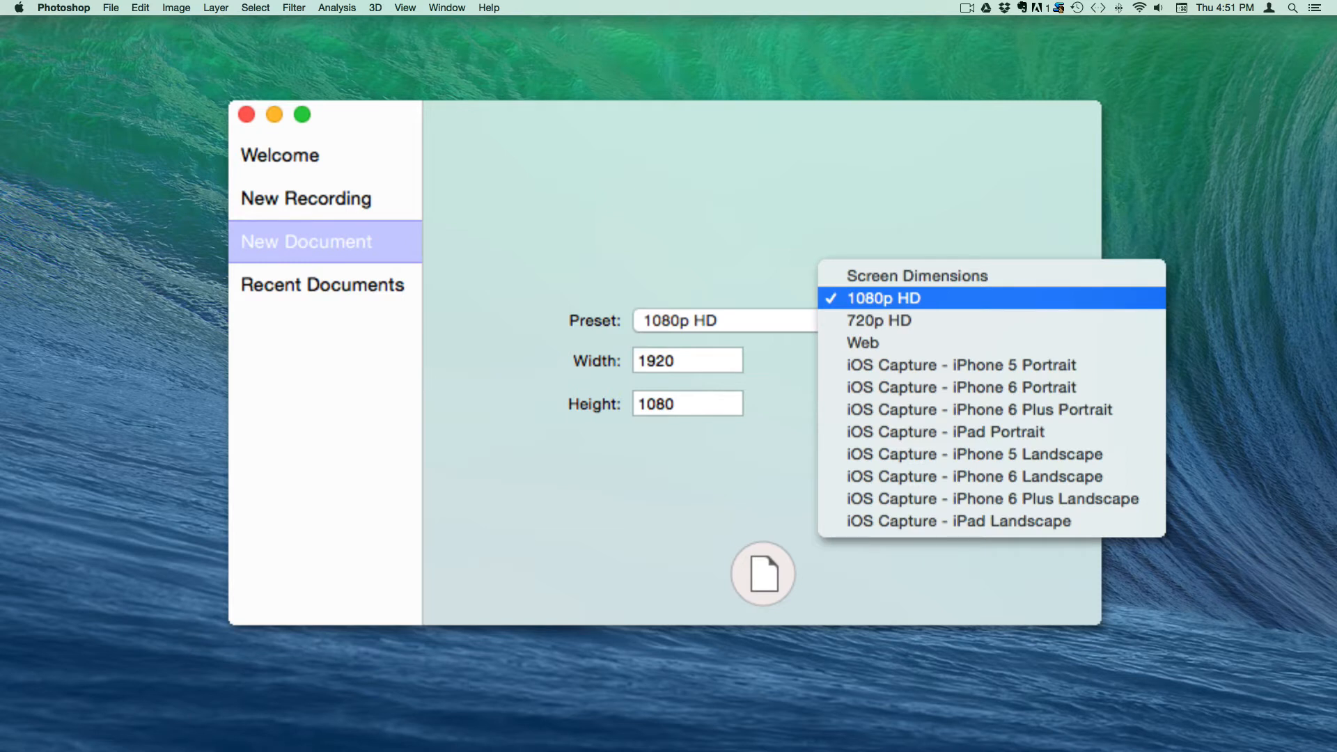
# - View the preset options for a new document, keeping 1080p HD
pyautogui.press('Escape')
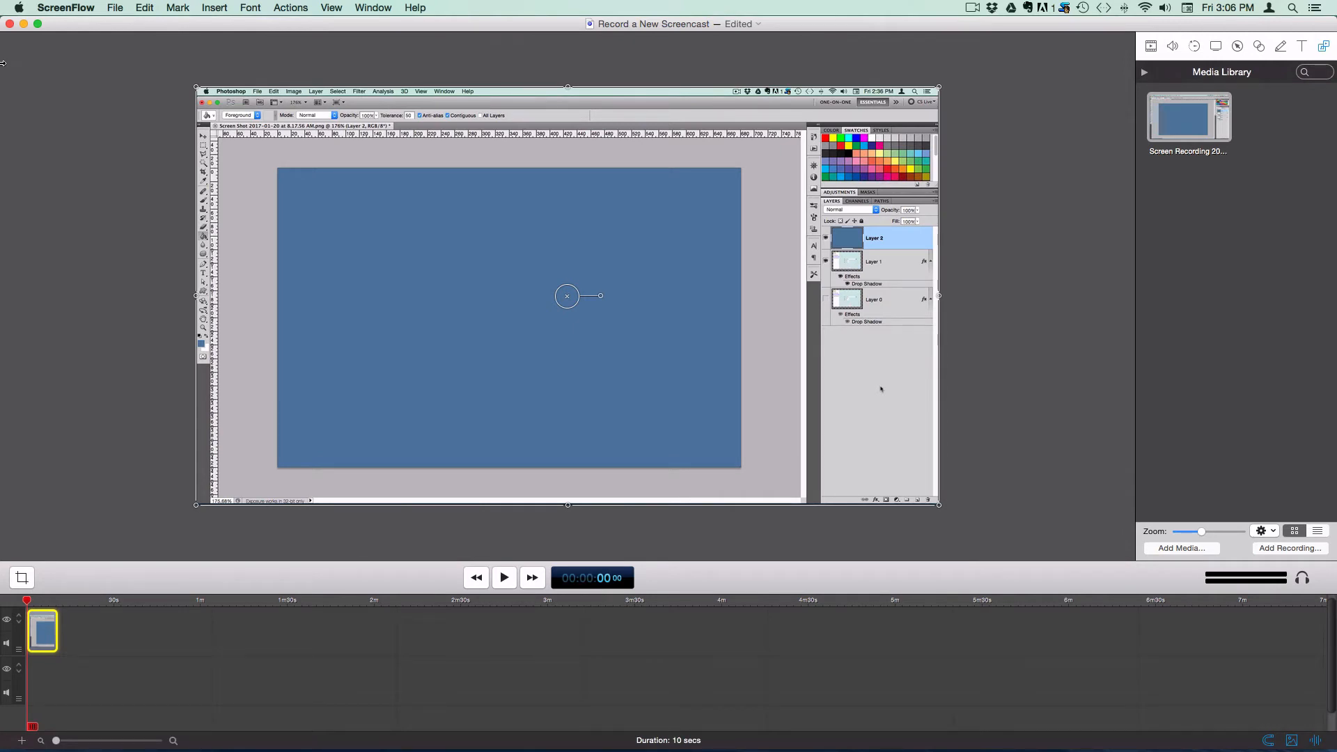
# - Examine the recording's video, audio, motion, screen recording, callout, touch, annotation and text properties, ending with the Media Library
pyautogui.click(1151, 46)
pyautogui.click(1172, 46)
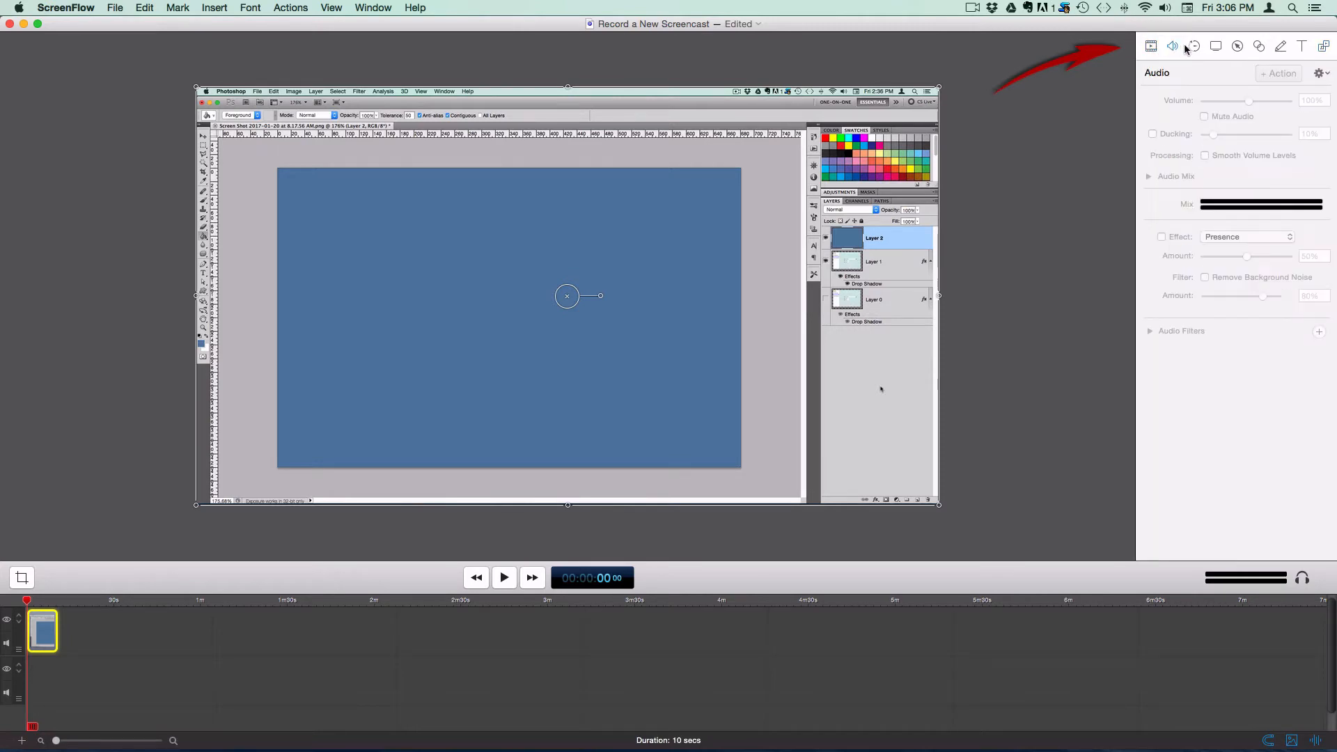
pyautogui.click(1195, 47)
pyautogui.click(1216, 46)
pyautogui.click(1237, 46)
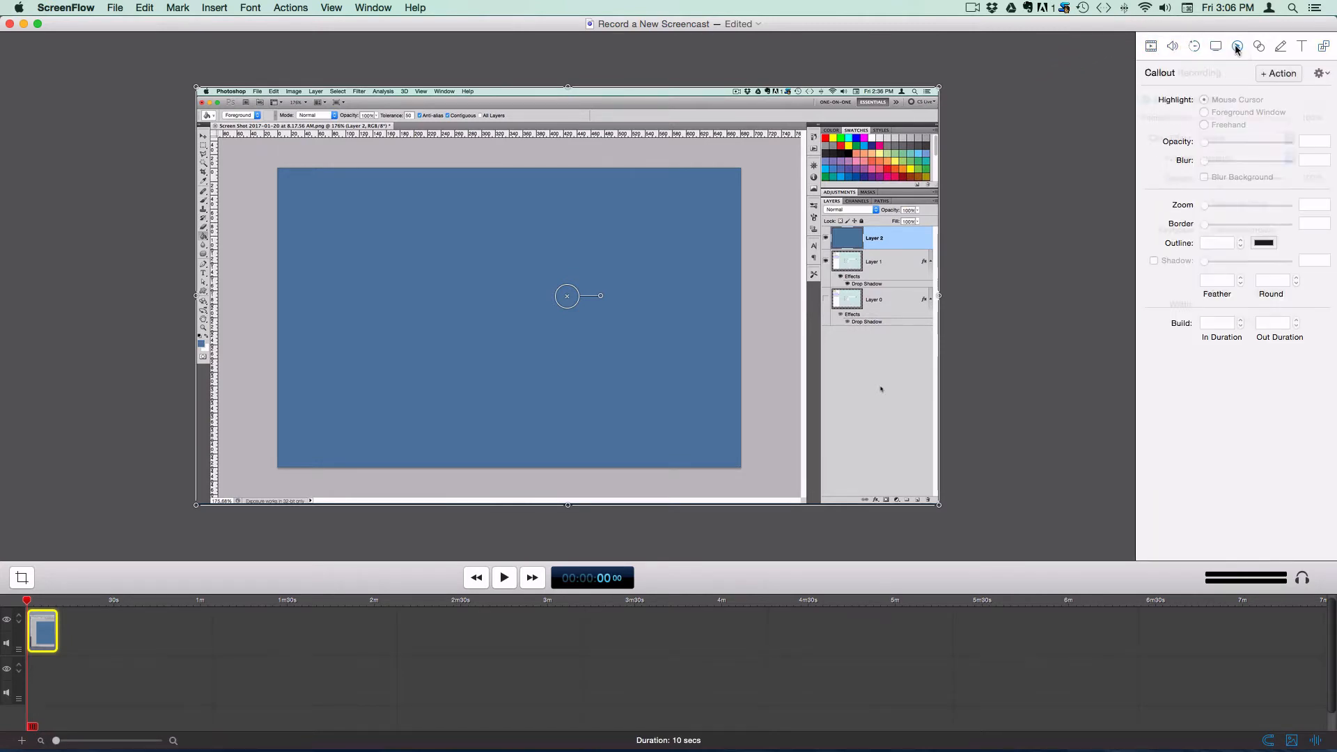
pyautogui.click(1257, 47)
pyautogui.click(1280, 46)
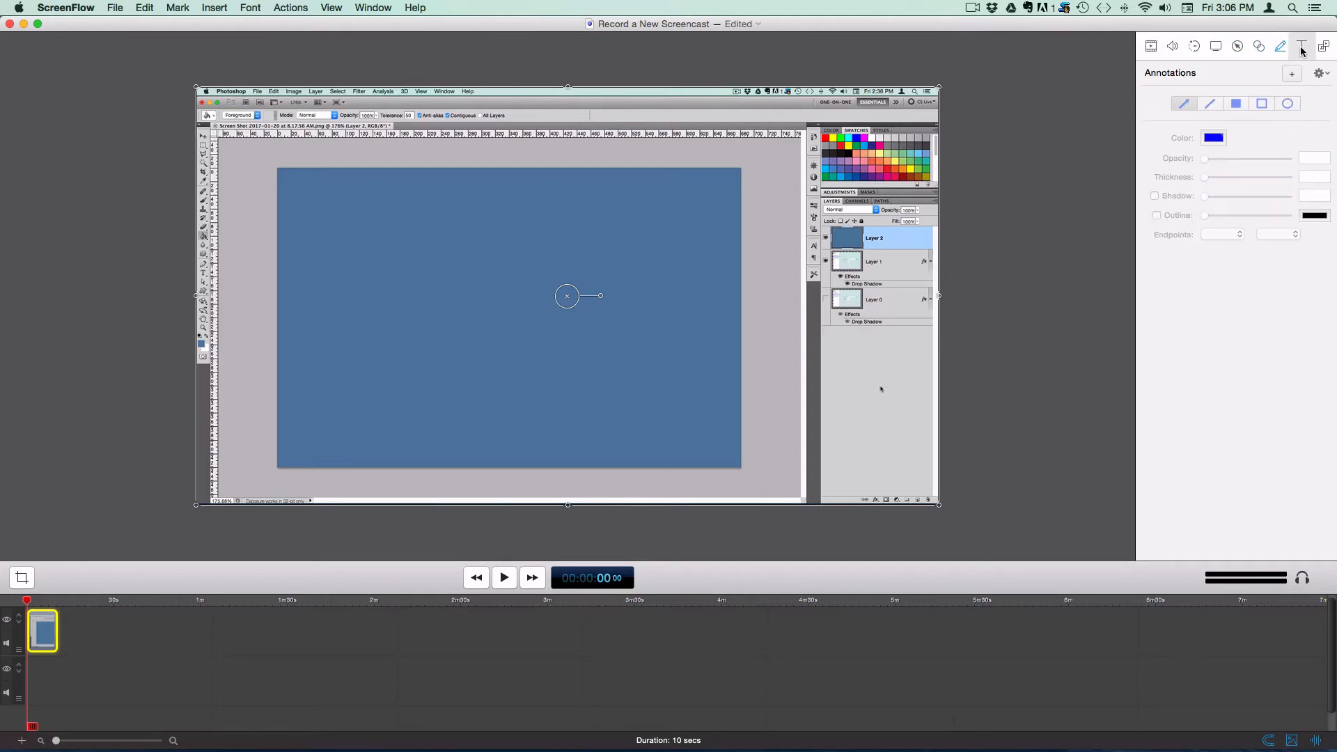
pyautogui.click(1301, 47)
pyautogui.click(1325, 47)
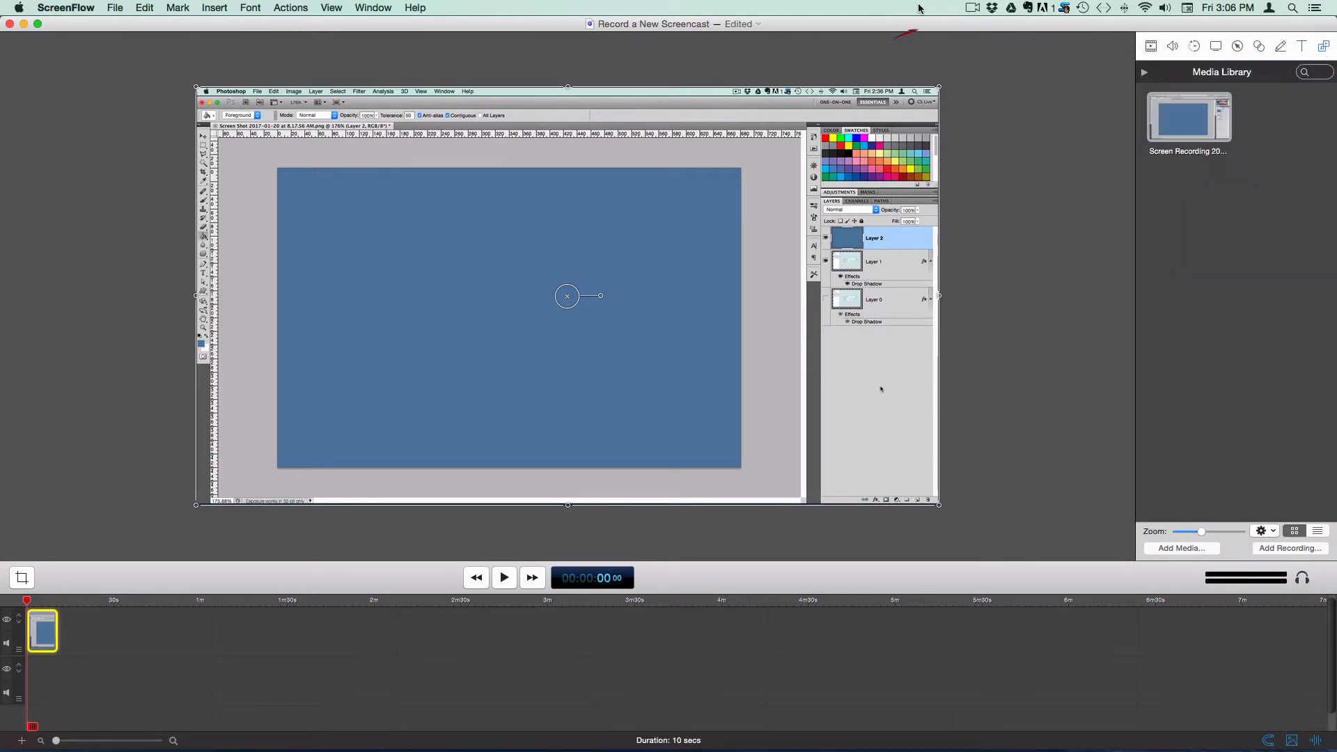
# - Start a new screen recording from the open Record a New Screencast document
pyautogui.click(973, 8)
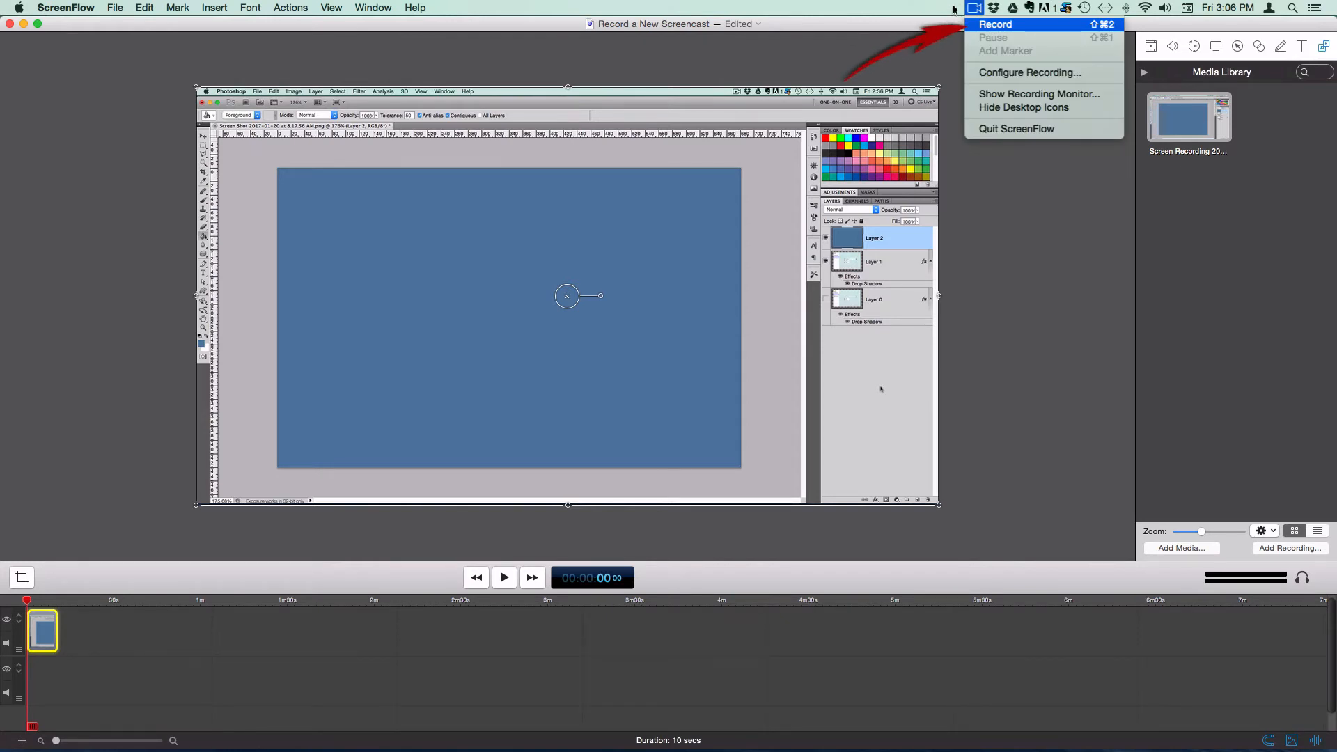
pyautogui.press('shift+super+2')
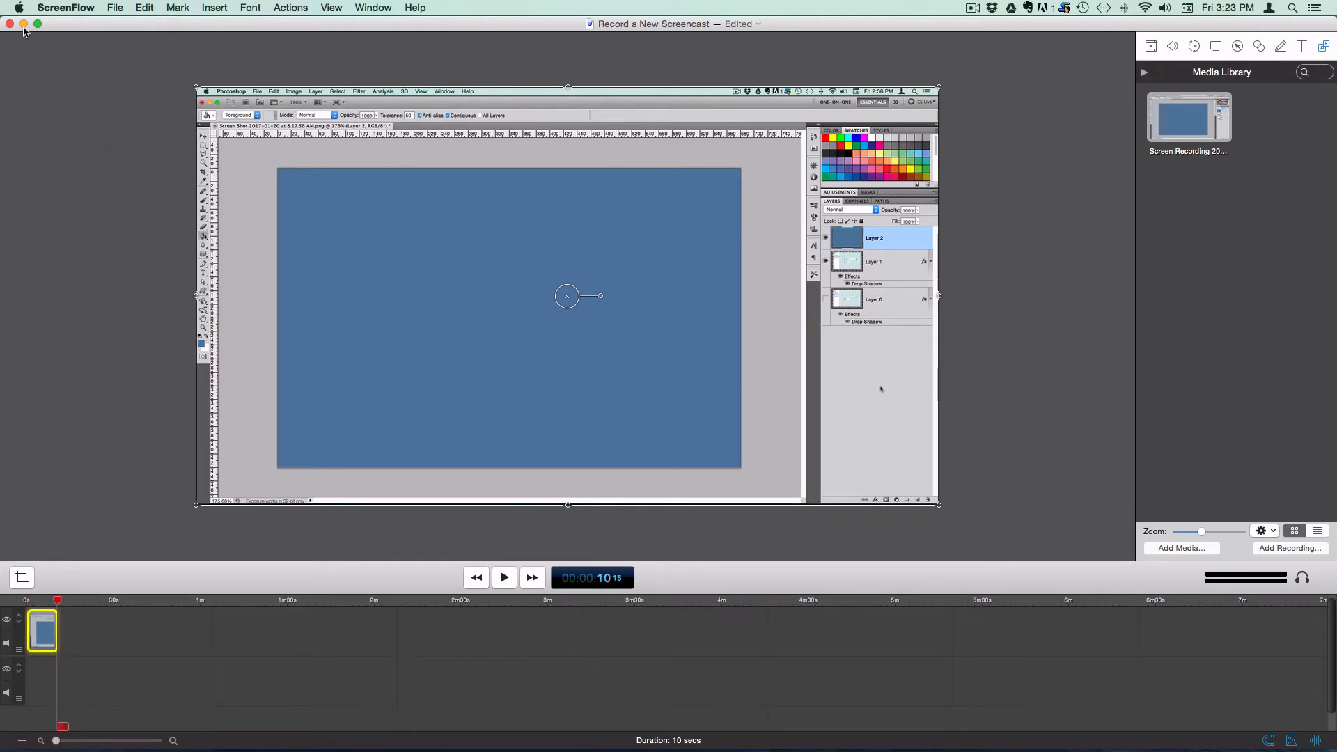
# - Minimize the Record a New Screencast document window and locate it in the Dock
pyautogui.click(24, 24)
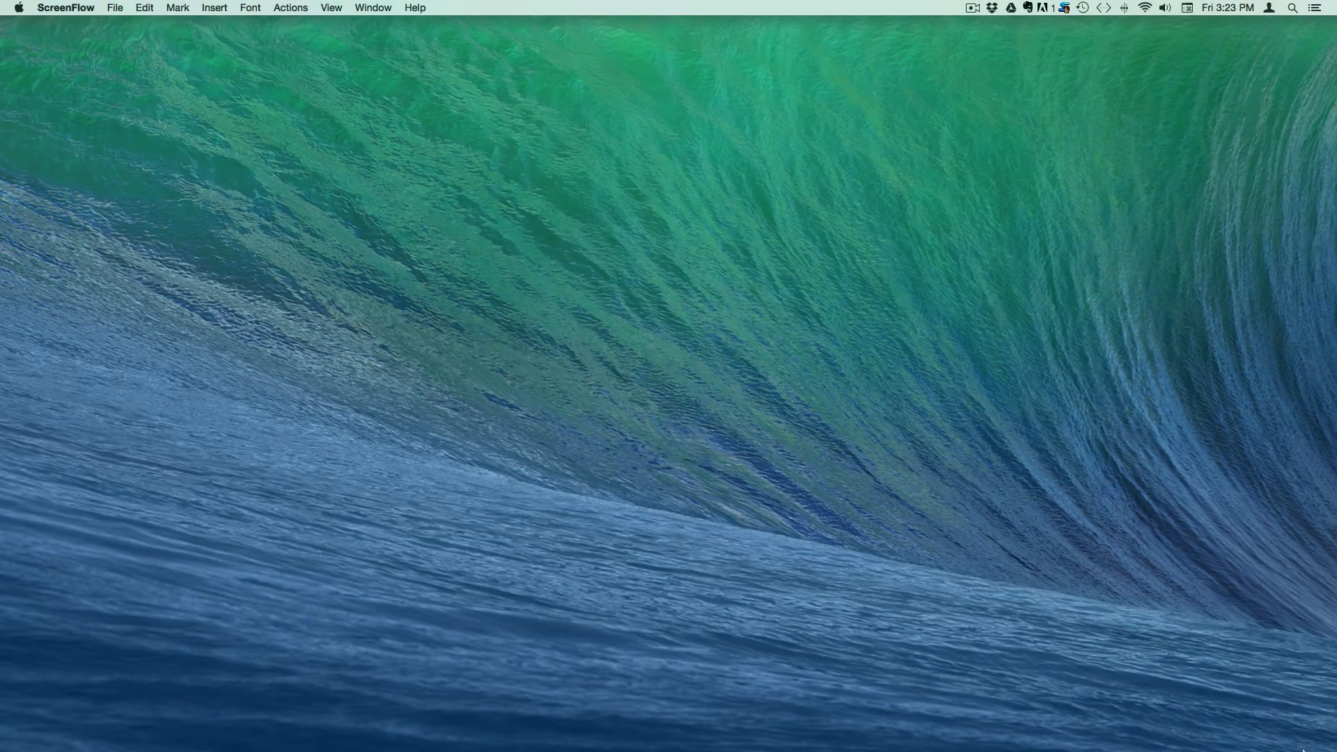
pyautogui.moveTo(1304, 749)
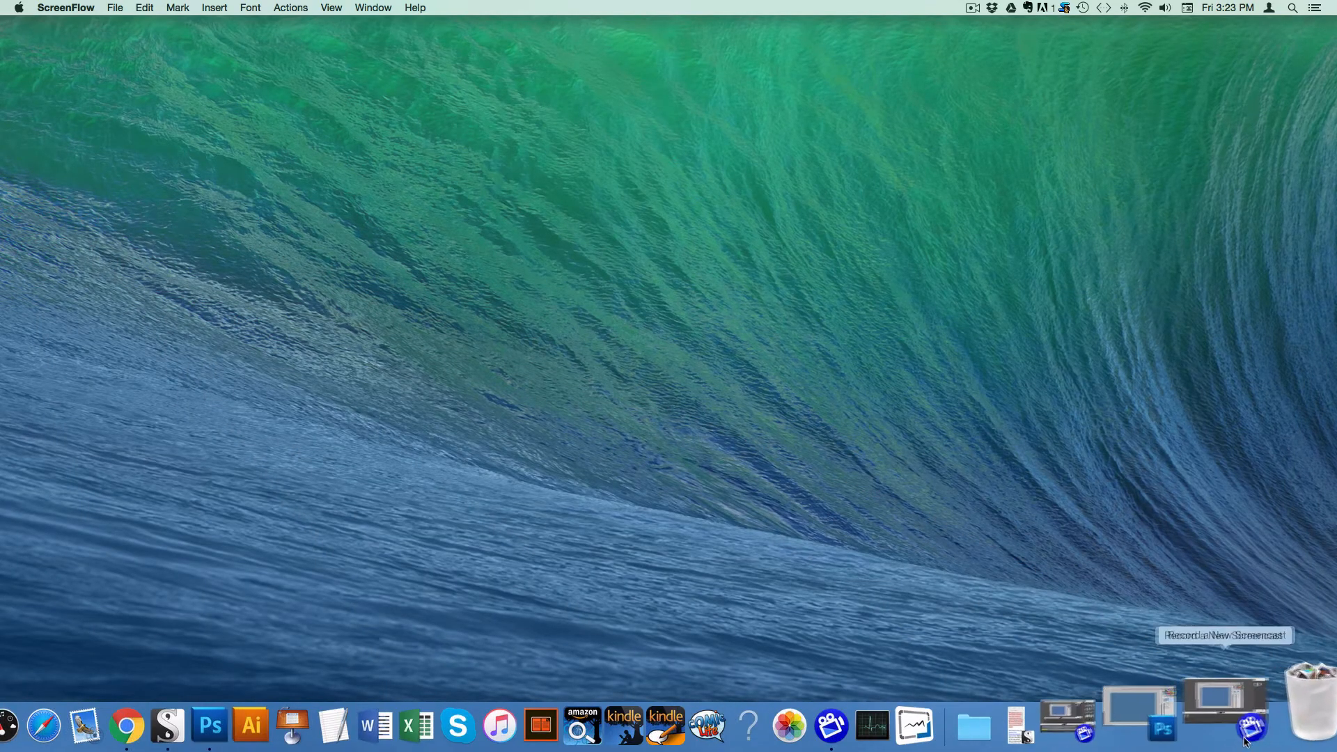
# - In Photoshop, delete the selected border around the blue rectangle on Layer 2 and stop the screen recording
pyautogui.click(1194, 703)
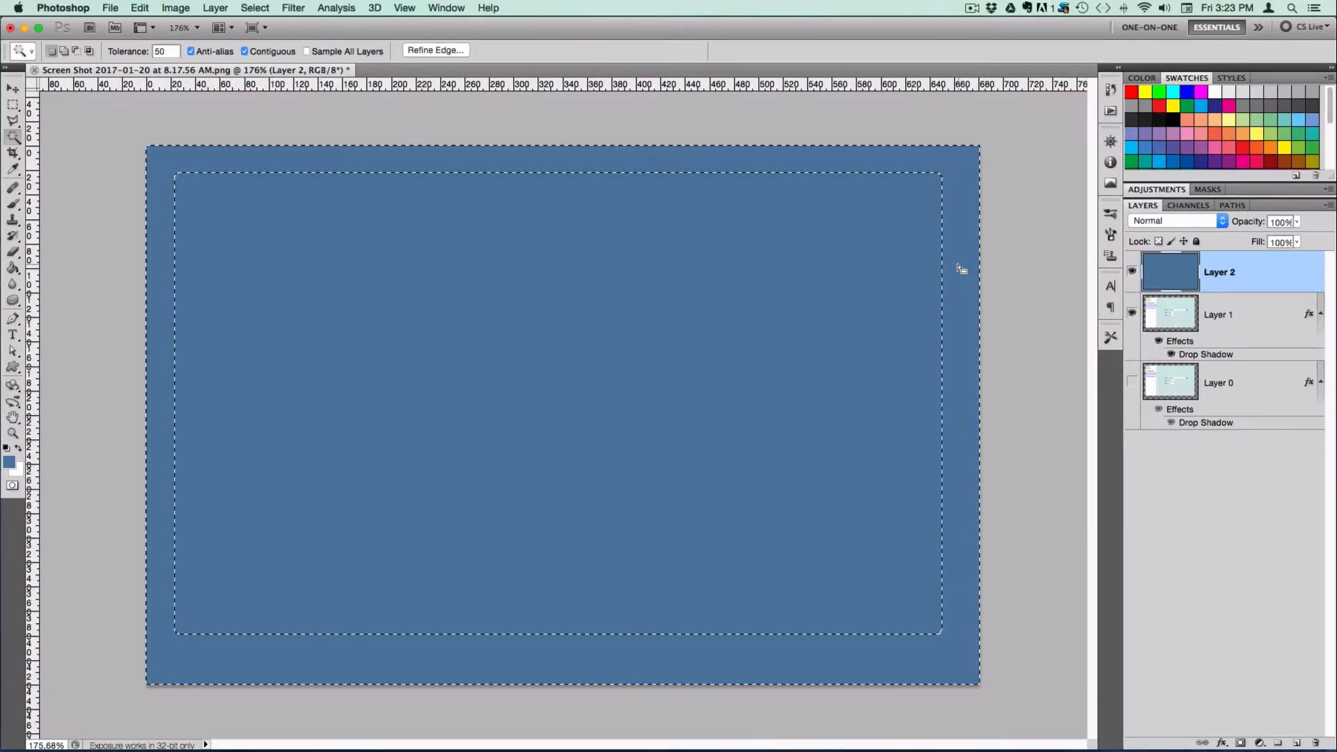
pyautogui.press('Delete')
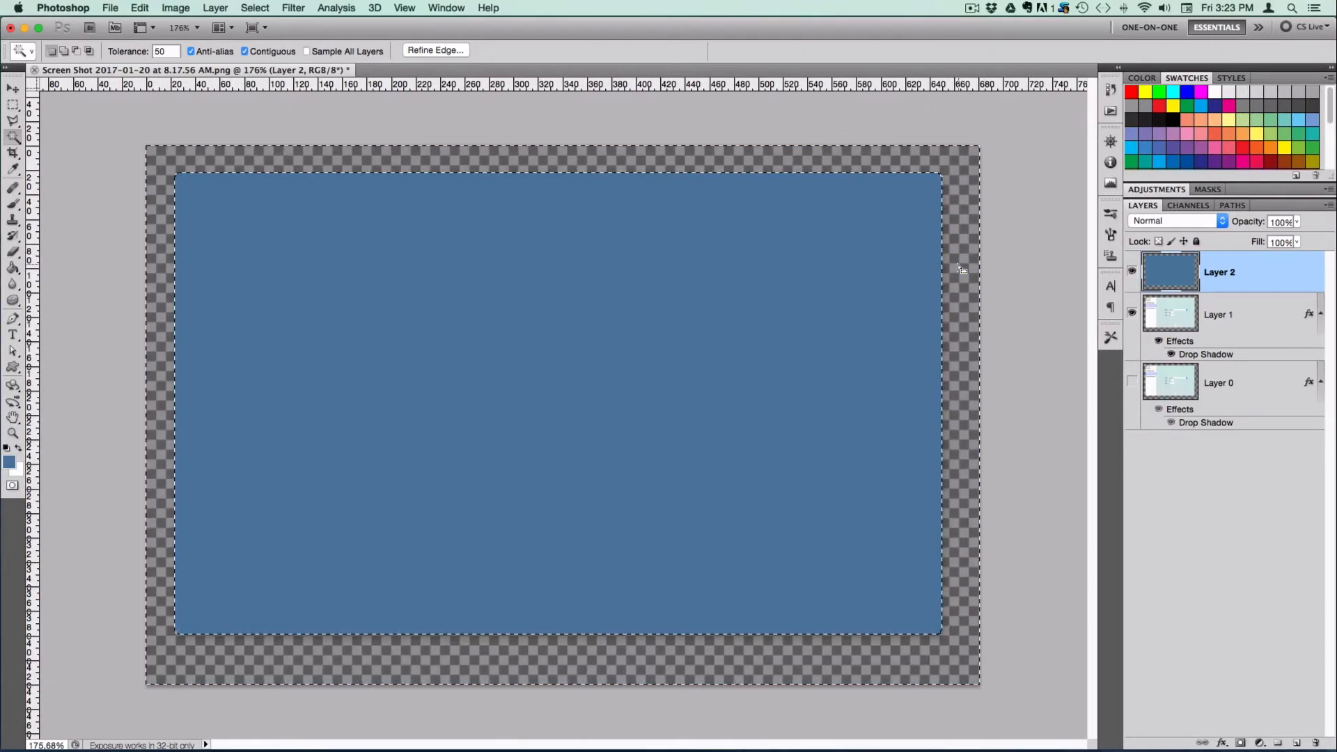
pyautogui.click(970, 9)
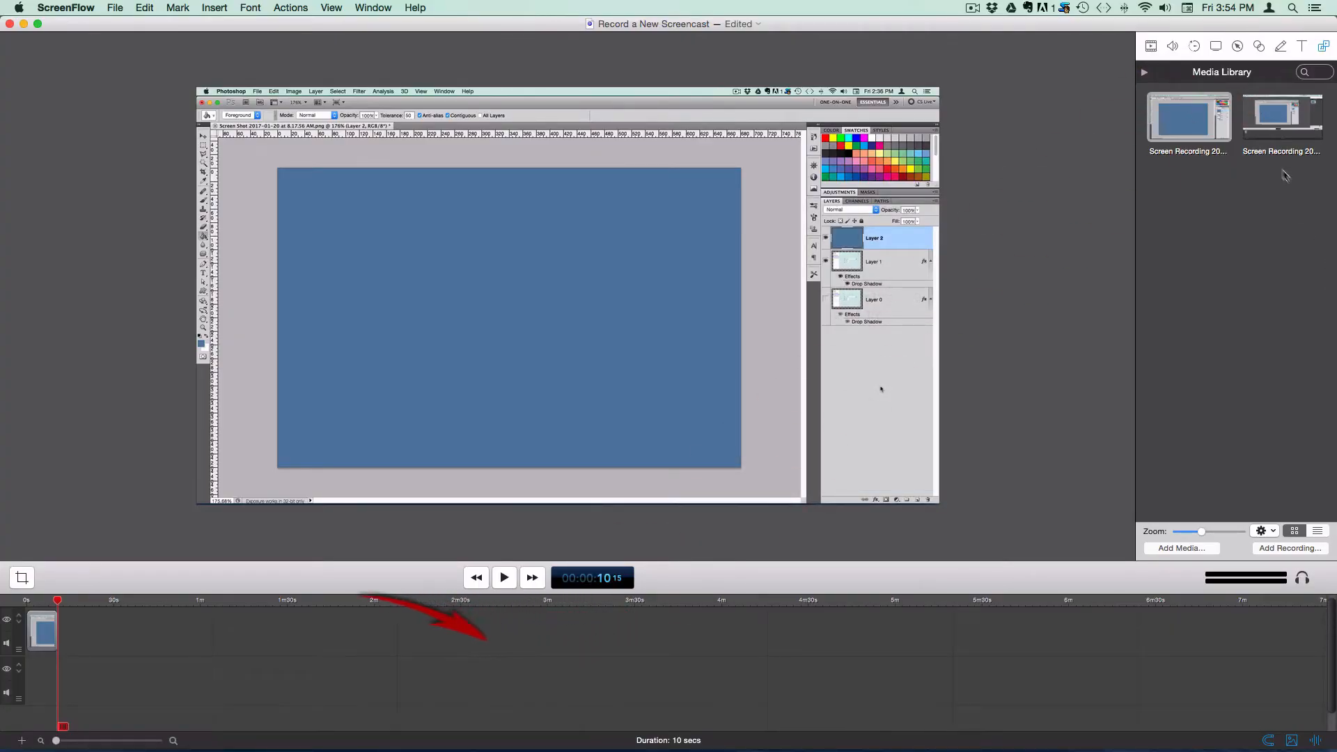
# - Try placing the second screen recording far along the timeline, undo it, and add the recording from the Media Library again
pyautogui.moveTo(1264, 123); pyautogui.dragTo(926, 632)
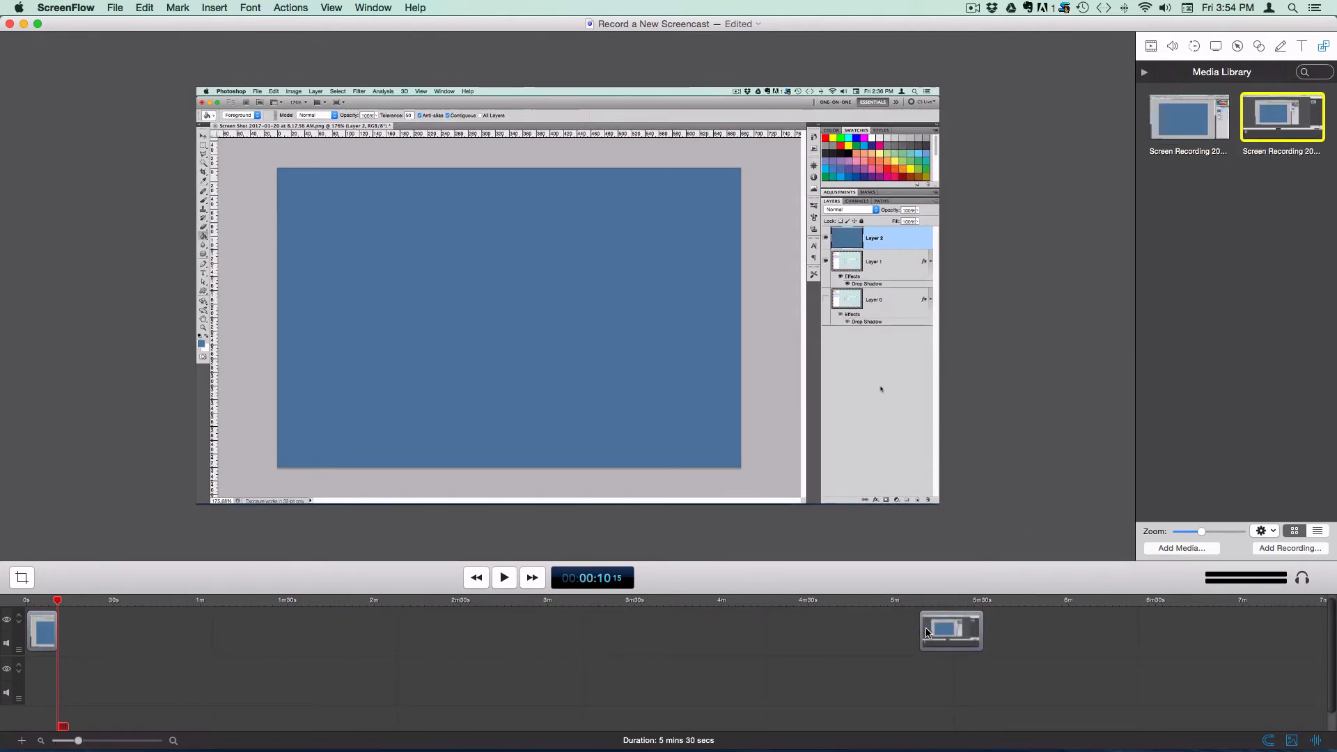
pyautogui.press('super+z')
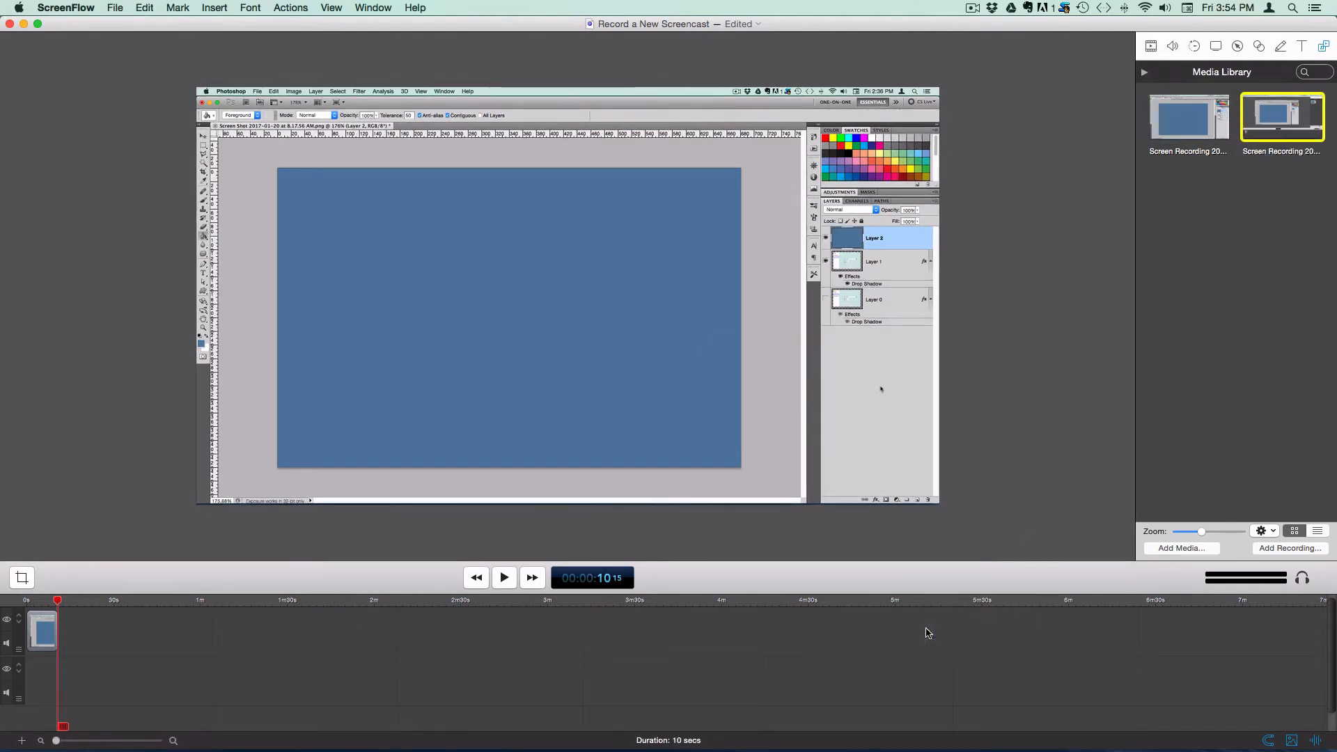
pyautogui.doubleClick(1270, 114)
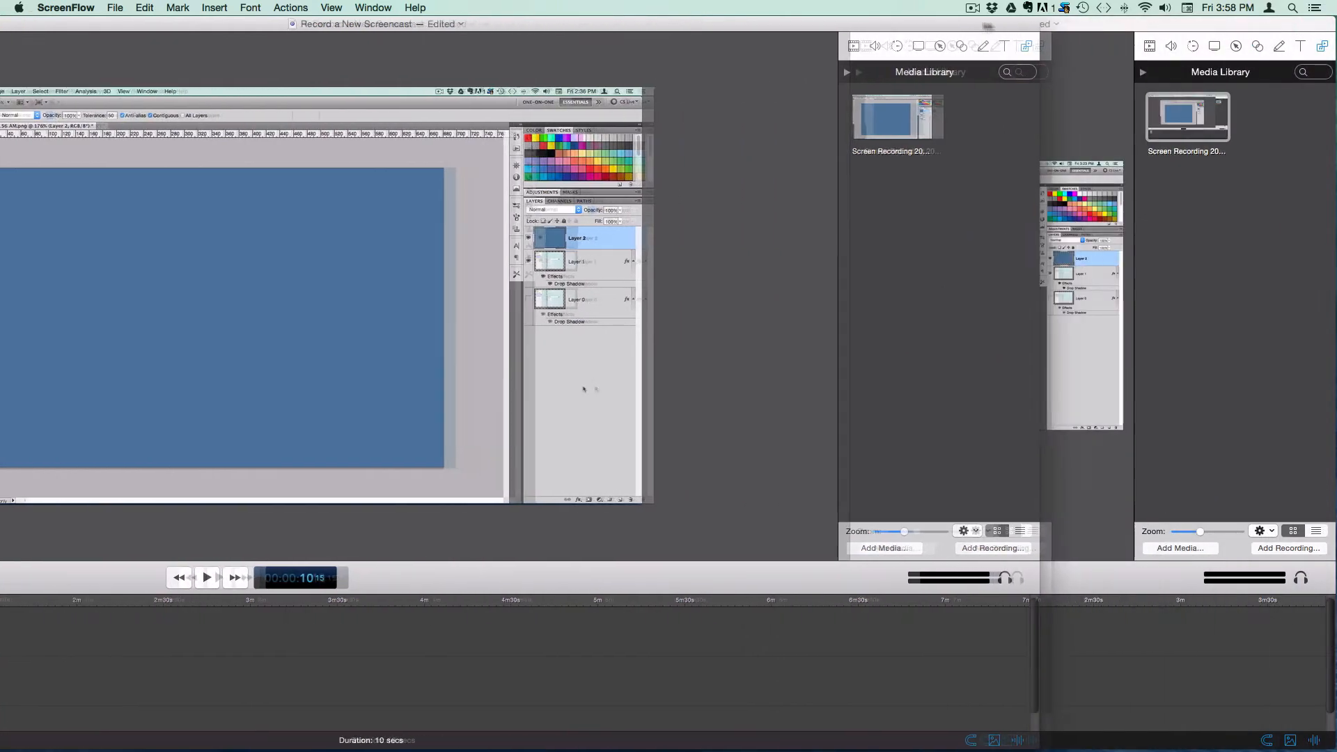
# - Move the Record a New Screencast window aside and copy the recording from Wrong Document onto its timeline after the first clip
pyautogui.moveTo(988, 26); pyautogui.dragTo(583, 24)
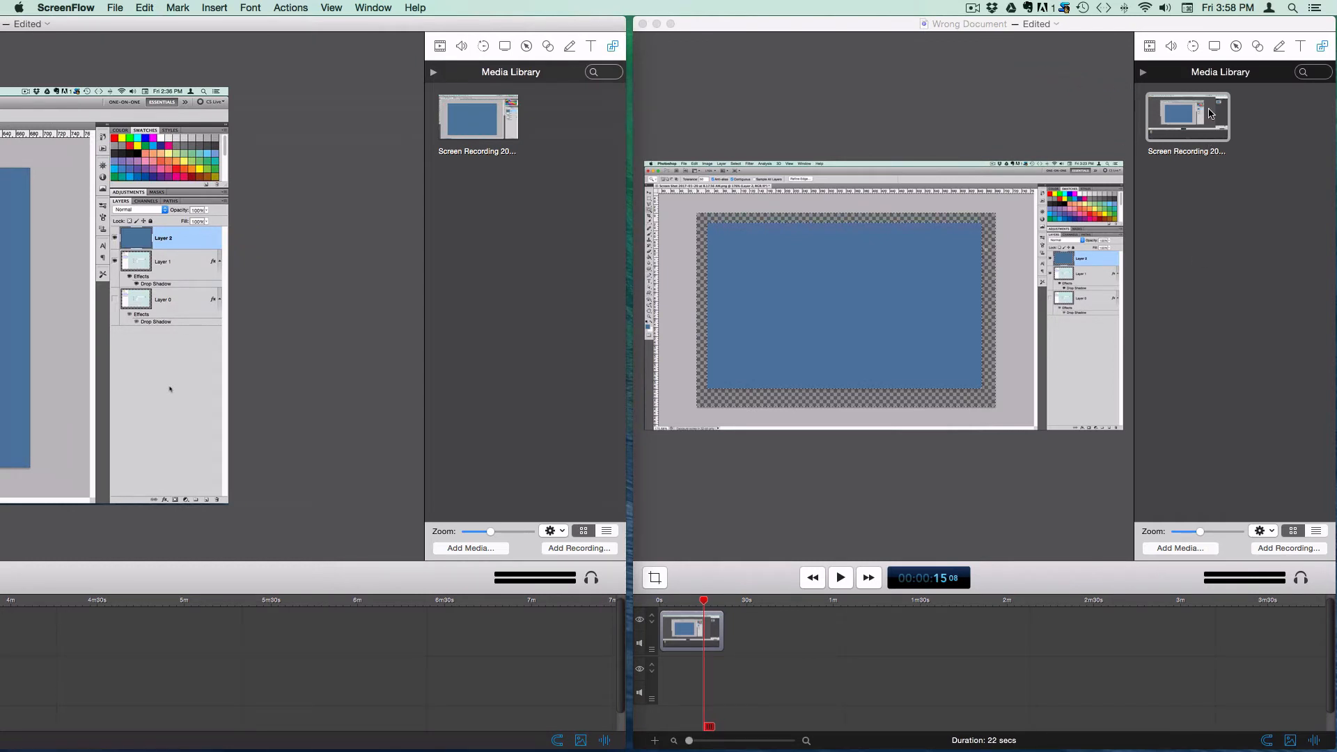
pyautogui.moveTo(1210, 115)
pyautogui.mouseDown()
pyautogui.moveTo(525, 550)
pyautogui.moveTo(410, 656)
pyautogui.mouseUp()
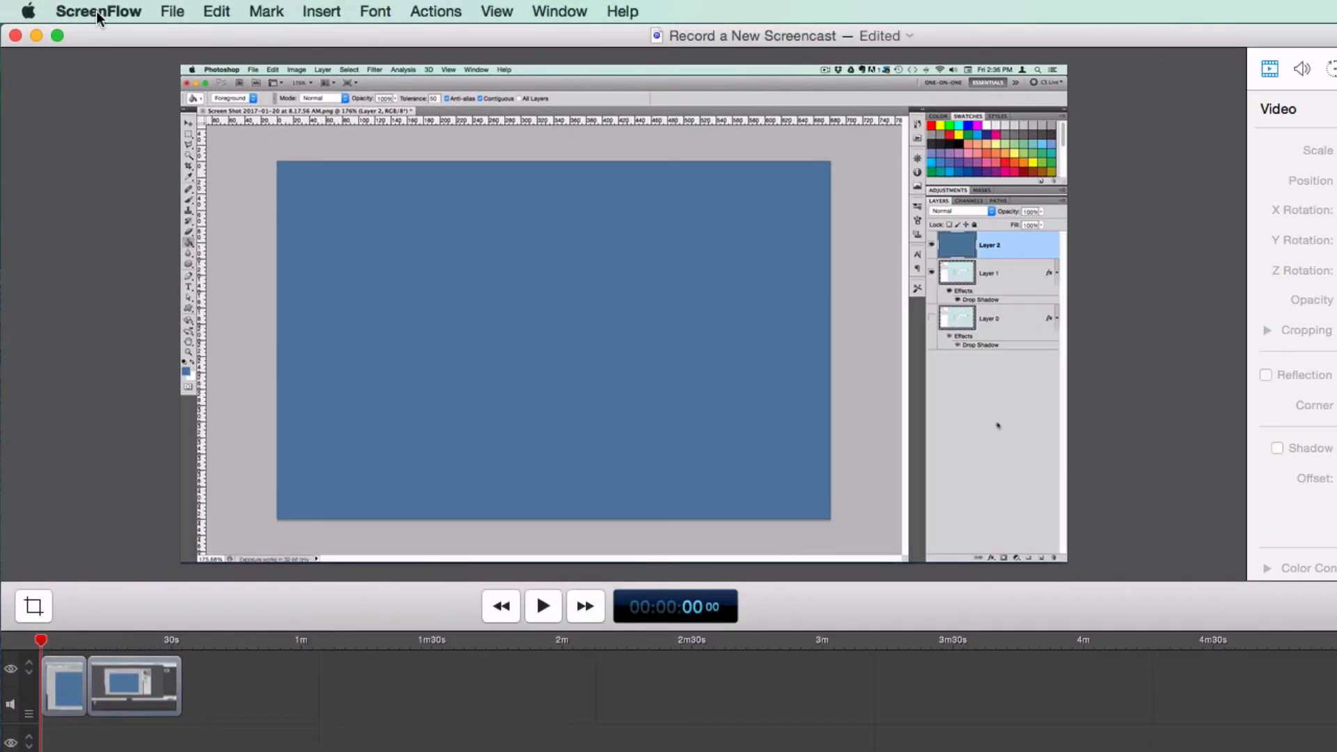
# - Set the Pause Hotkey to Shift+Command+1 in the General preferences
pyautogui.click(97, 11)
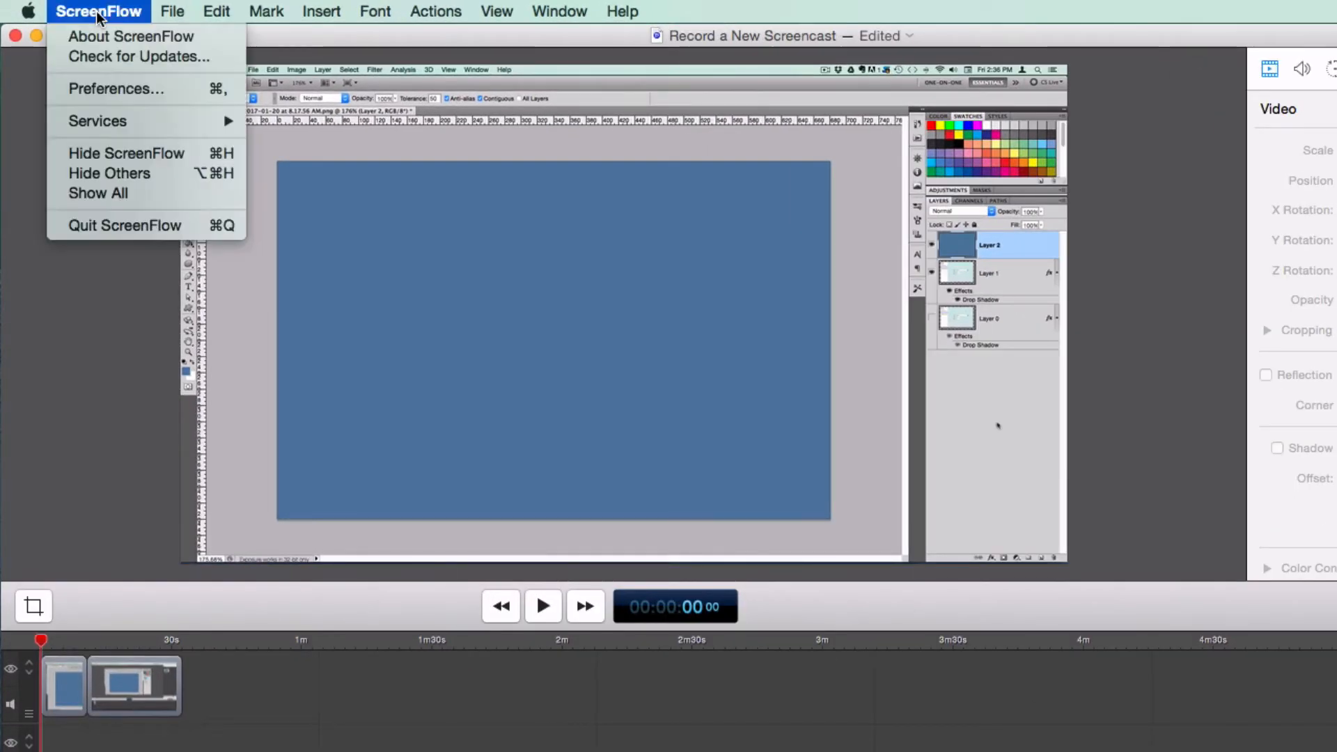
pyautogui.click(106, 89)
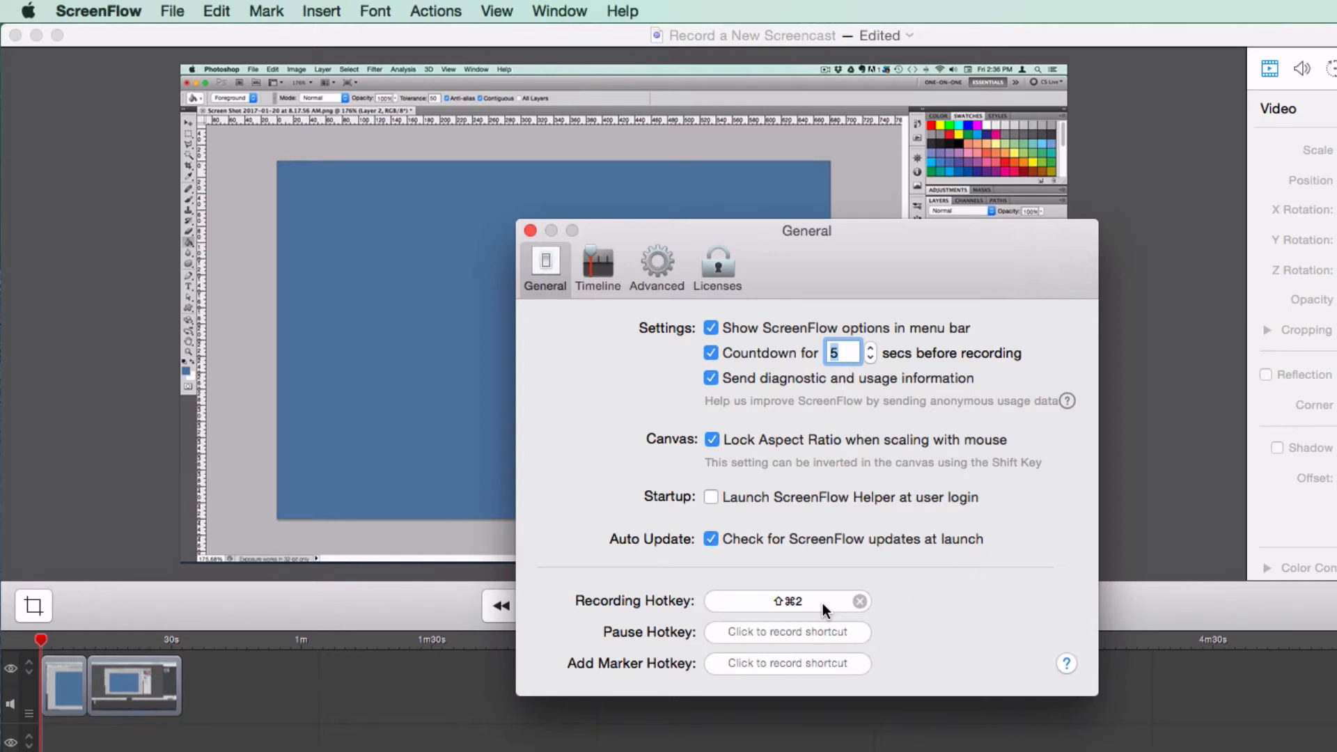
pyautogui.click(801, 632)
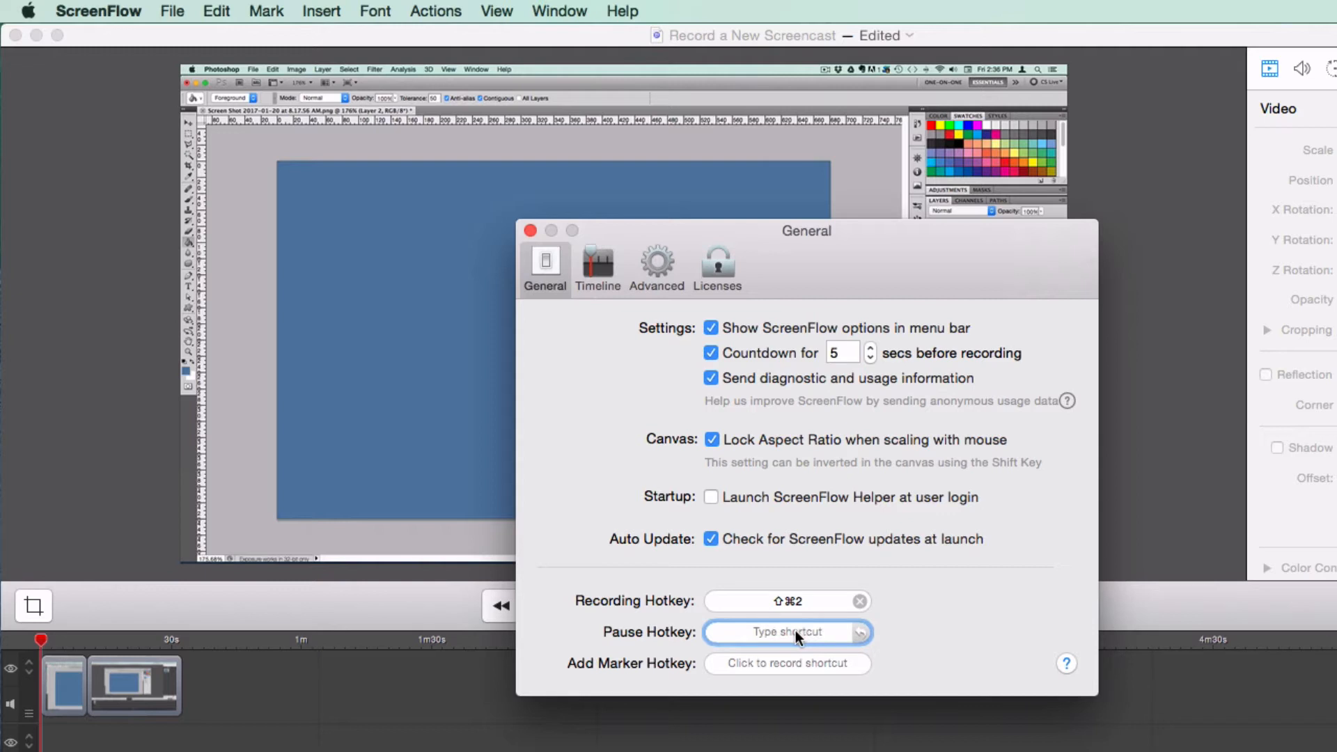
pyautogui.press('shift+super+1')
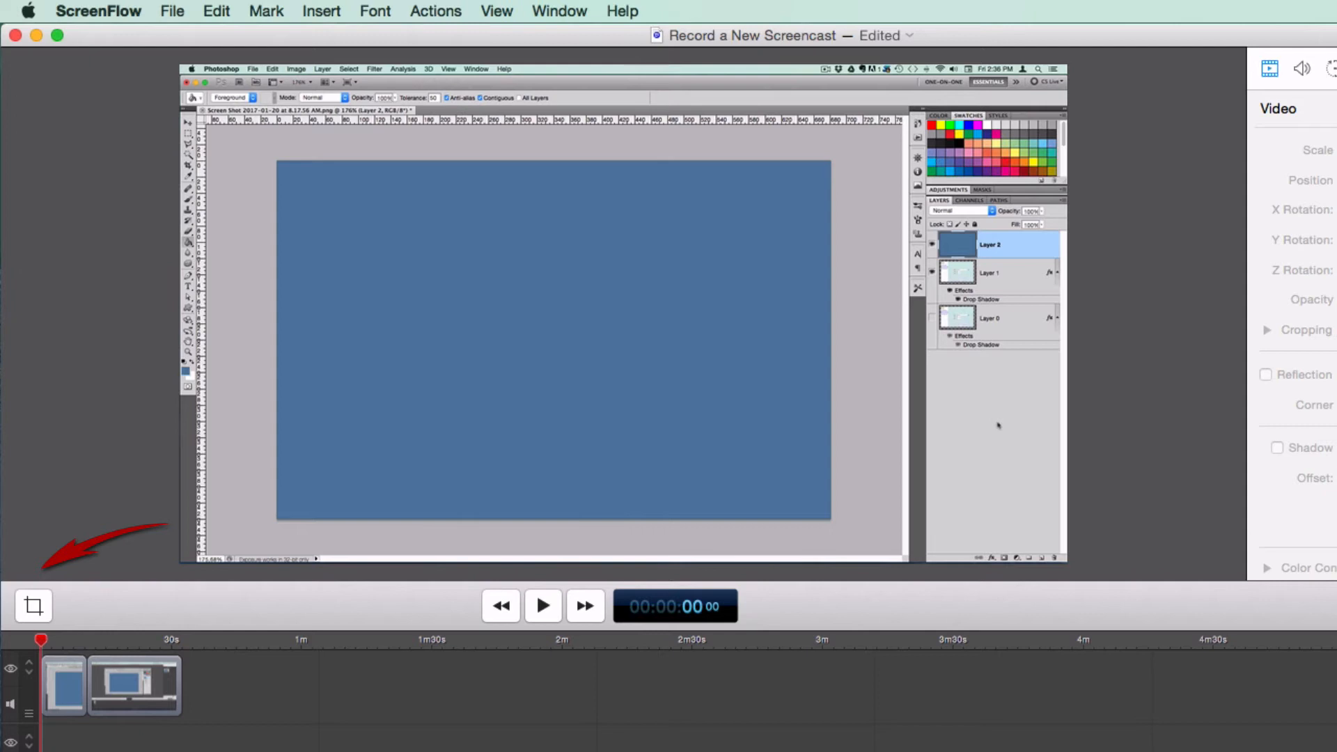
# - View the document's canvas size settings and leave them without making changes
pyautogui.click(33, 605)
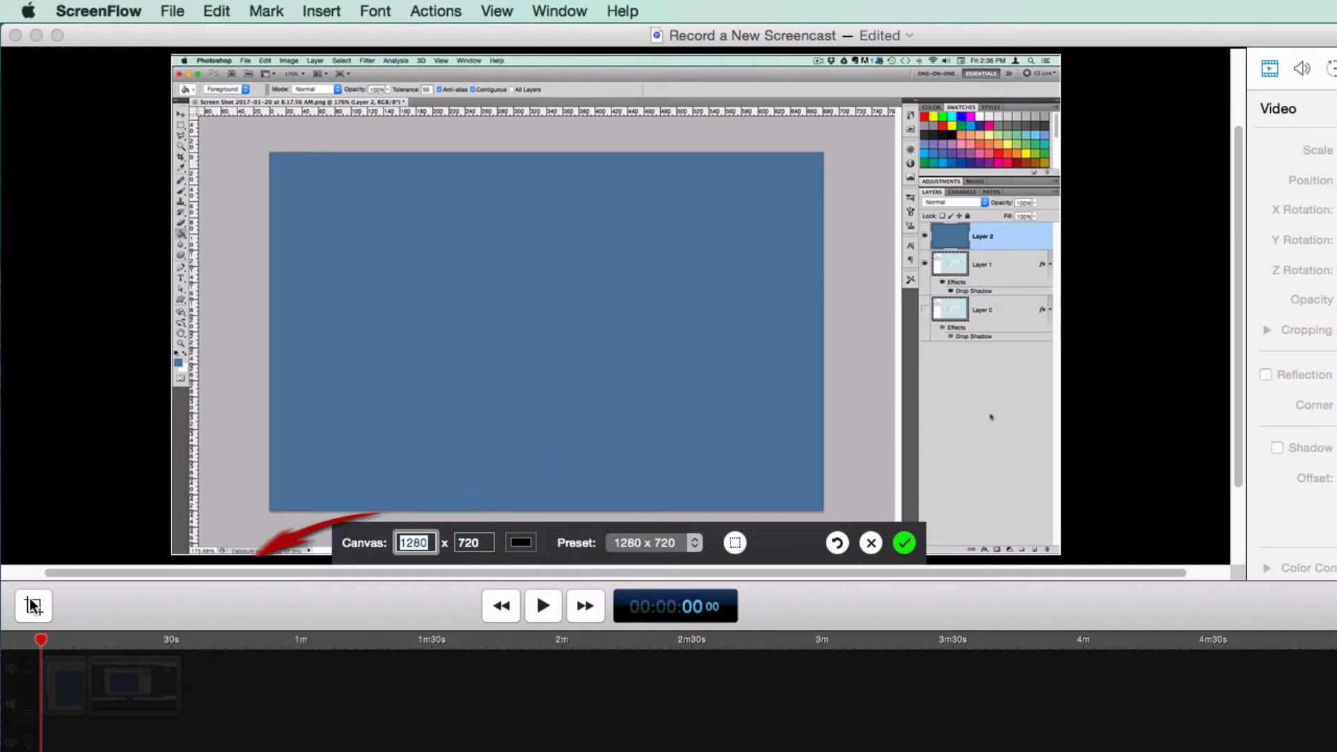
pyautogui.click(32, 603)
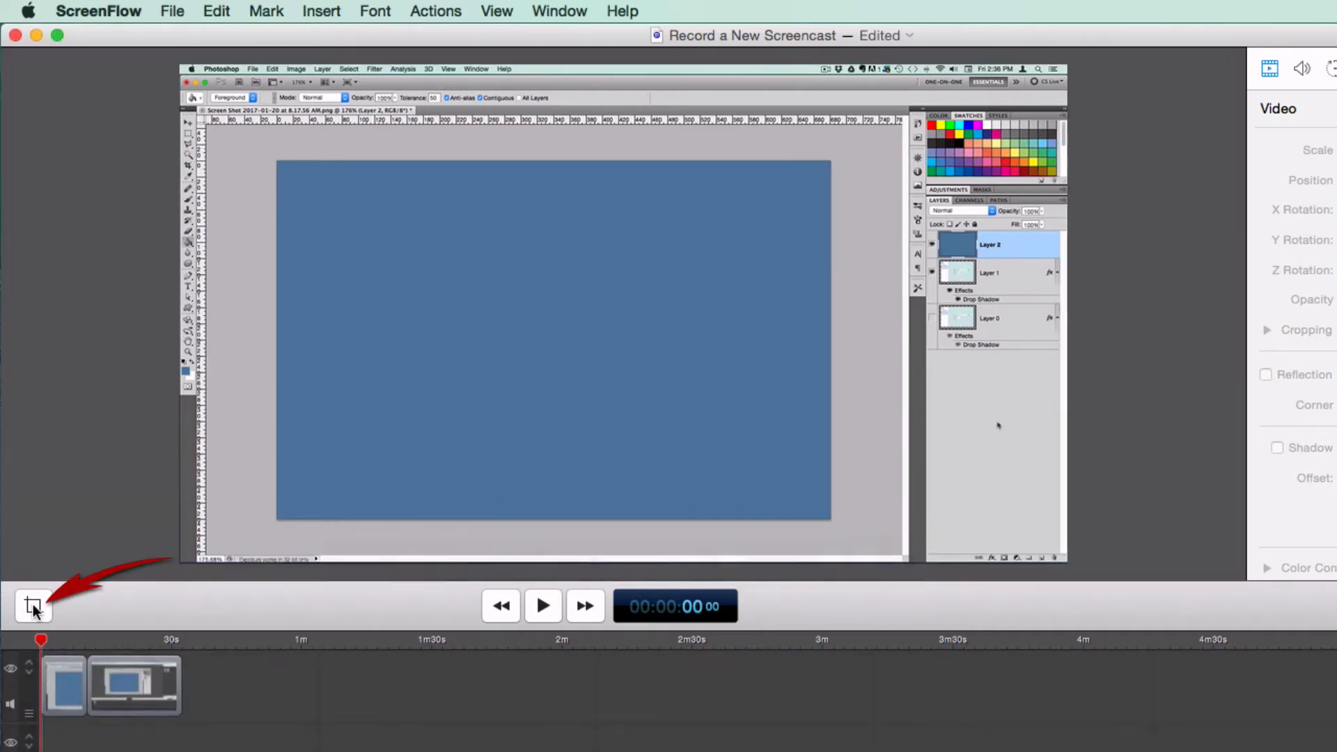
# - Minimize the document window and set the display to a scaled resolution of 1280 × 720 in System Preferences
pyautogui.click(35, 36)
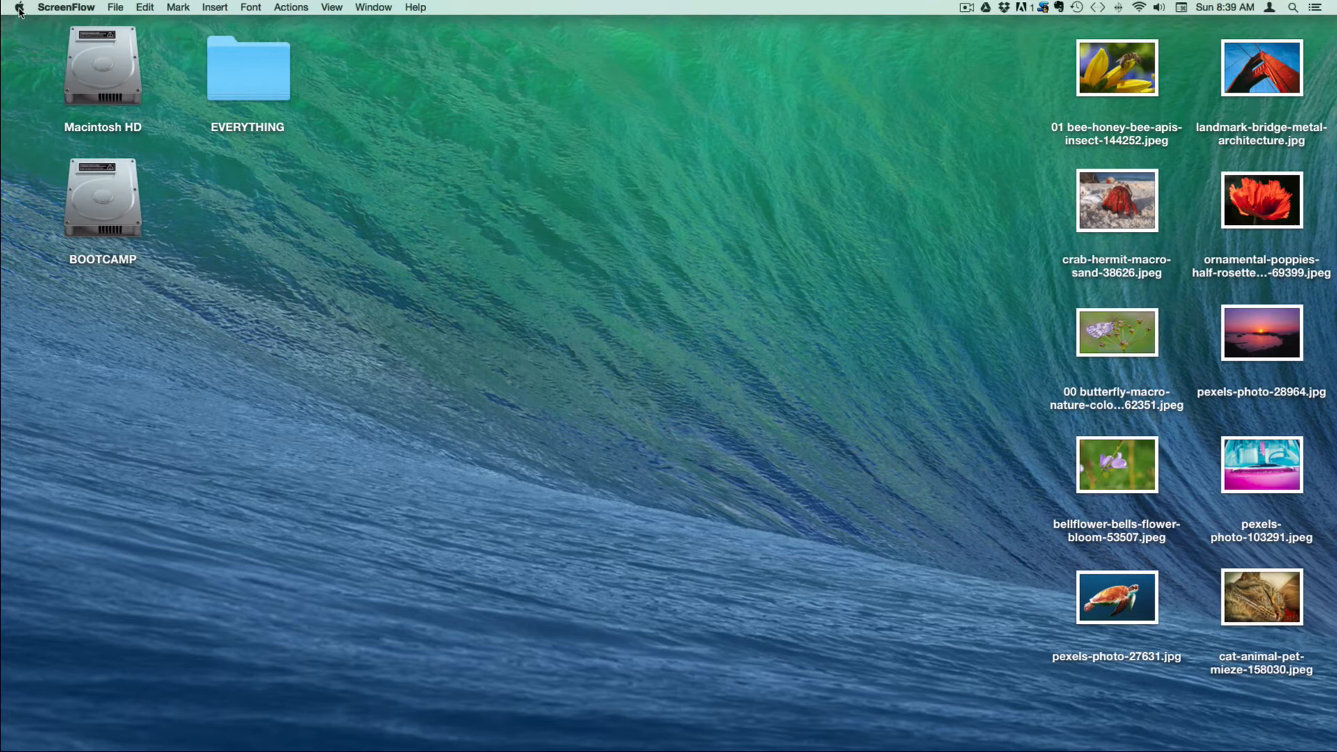
pyautogui.click(20, 9)
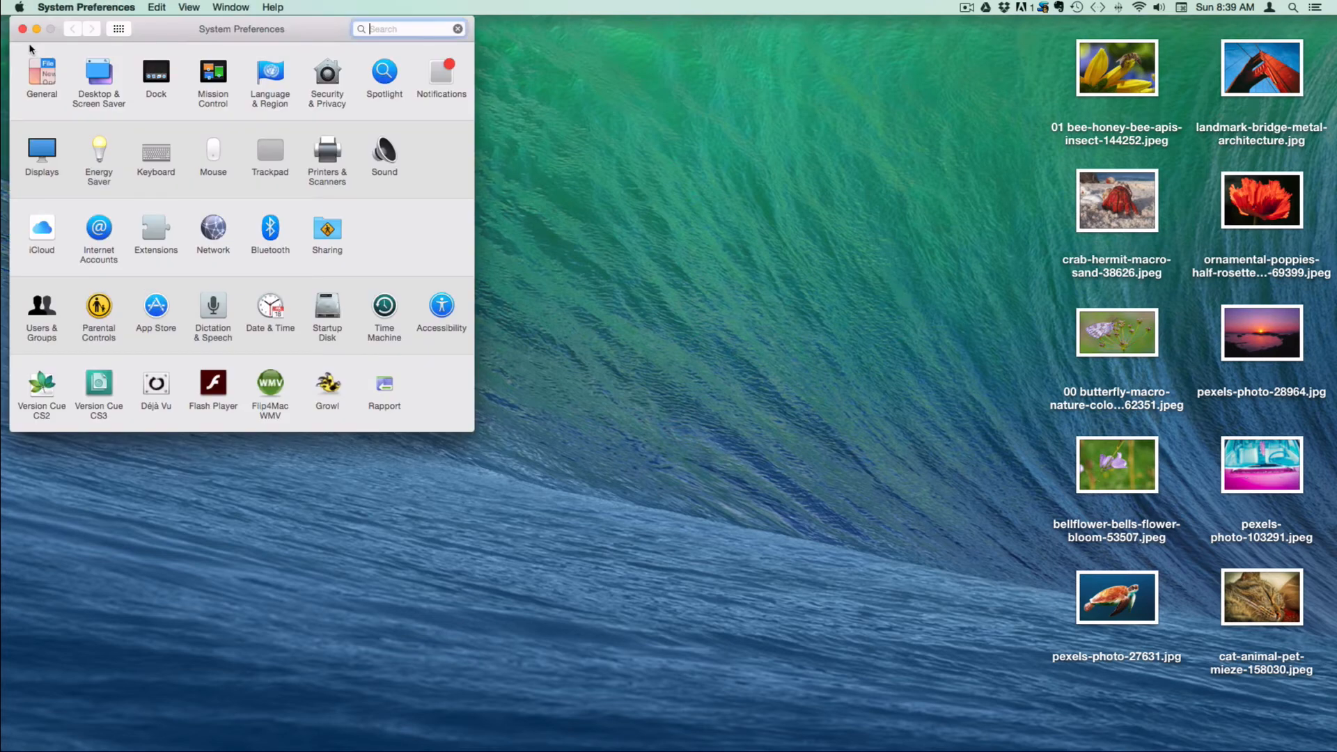
pyautogui.click(40, 152)
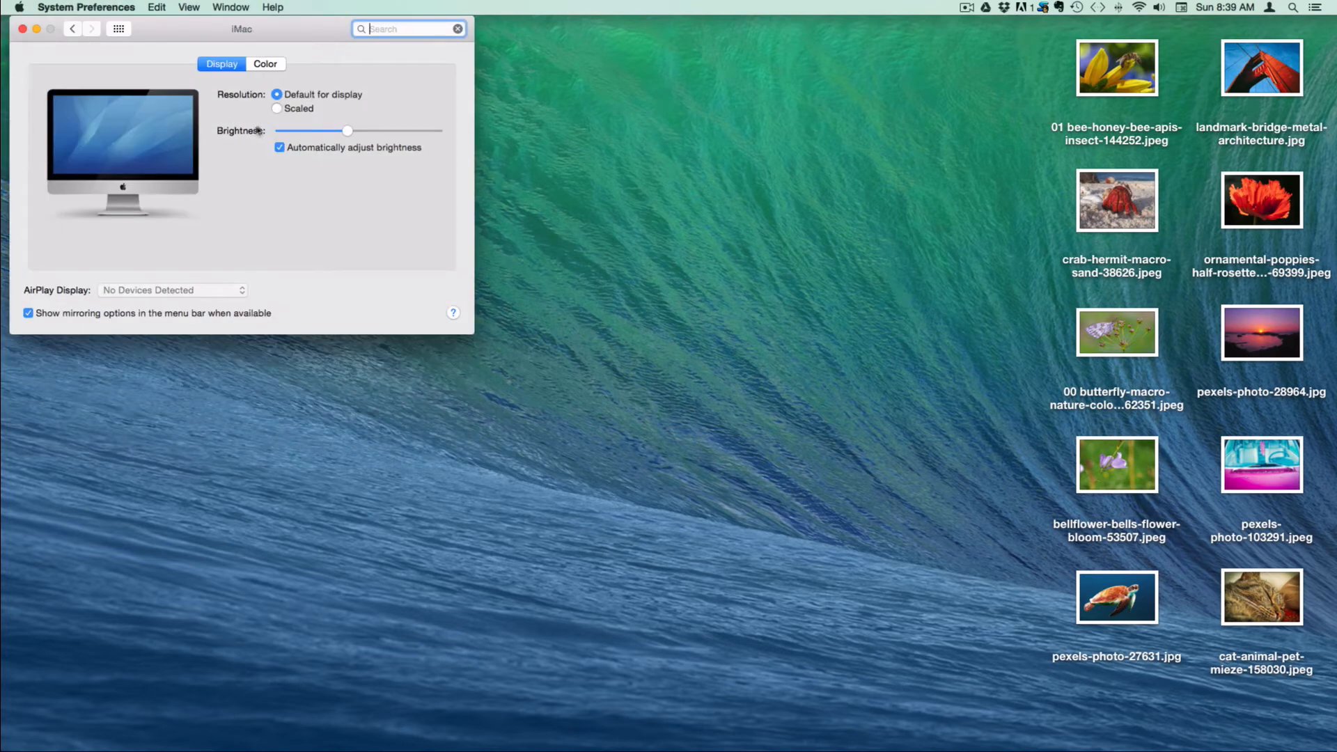
pyautogui.click(278, 109)
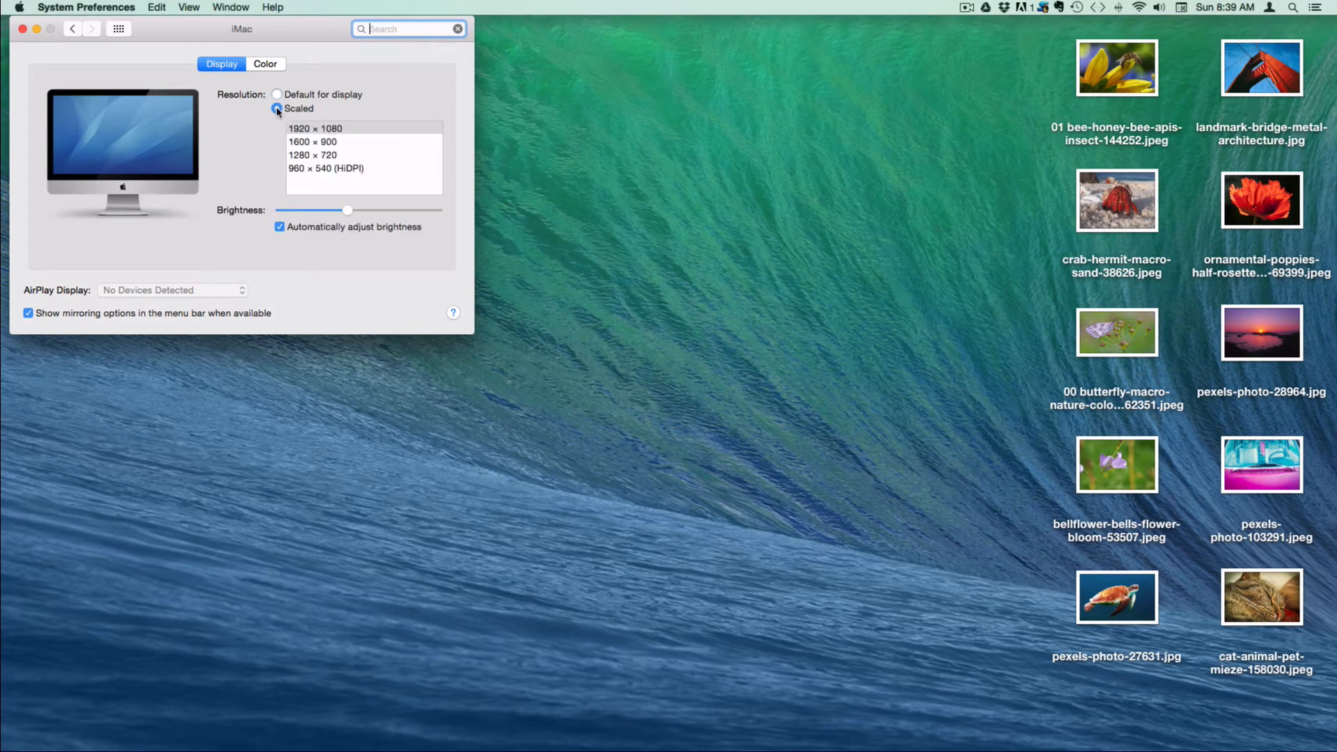
pyautogui.click(292, 156)
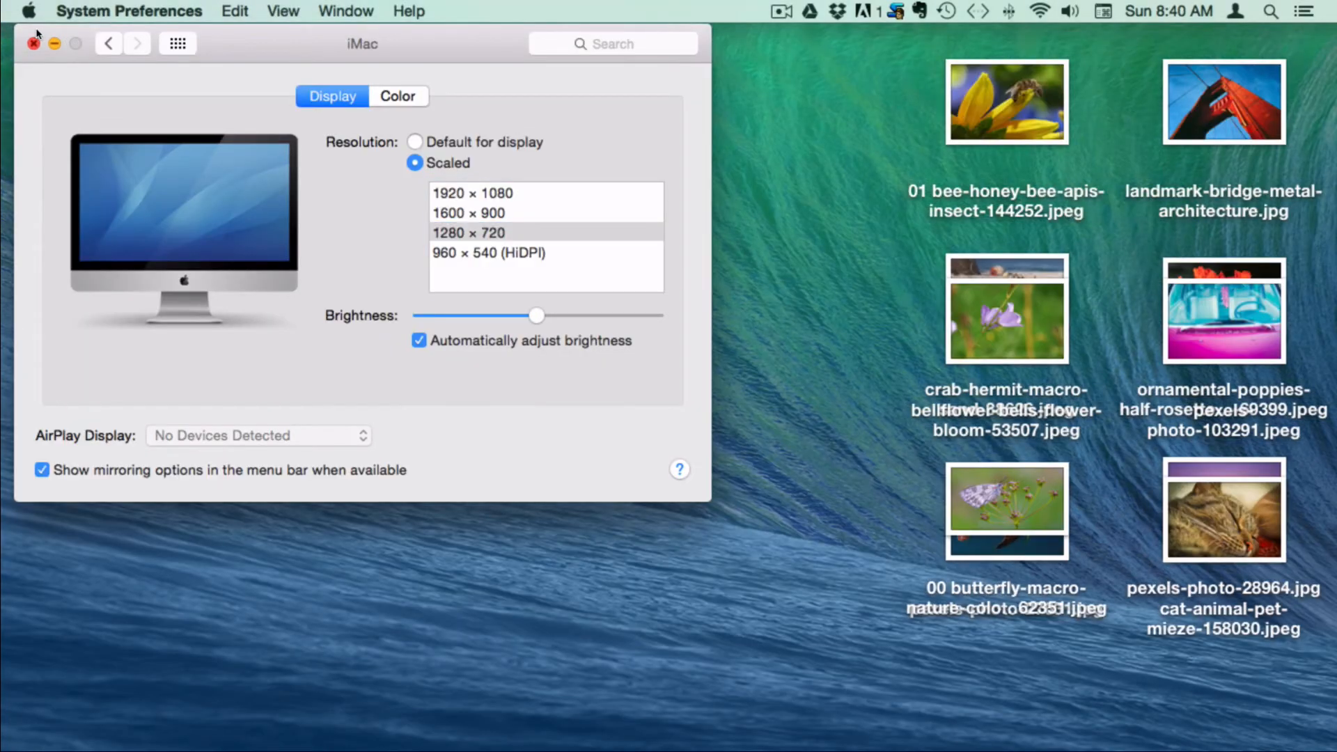
pyautogui.click(33, 43)
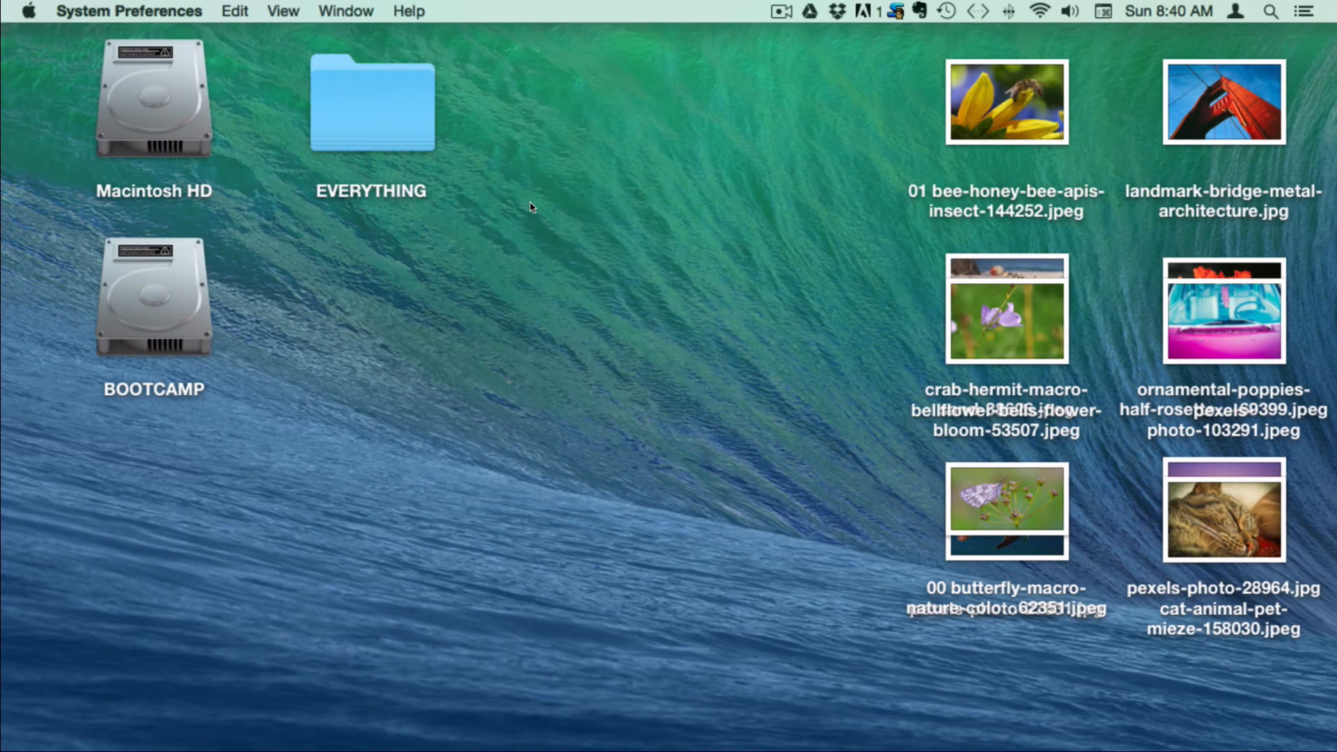
# - Clean up the overlapping icons on the desktop
pyautogui.rightClick(733, 210)
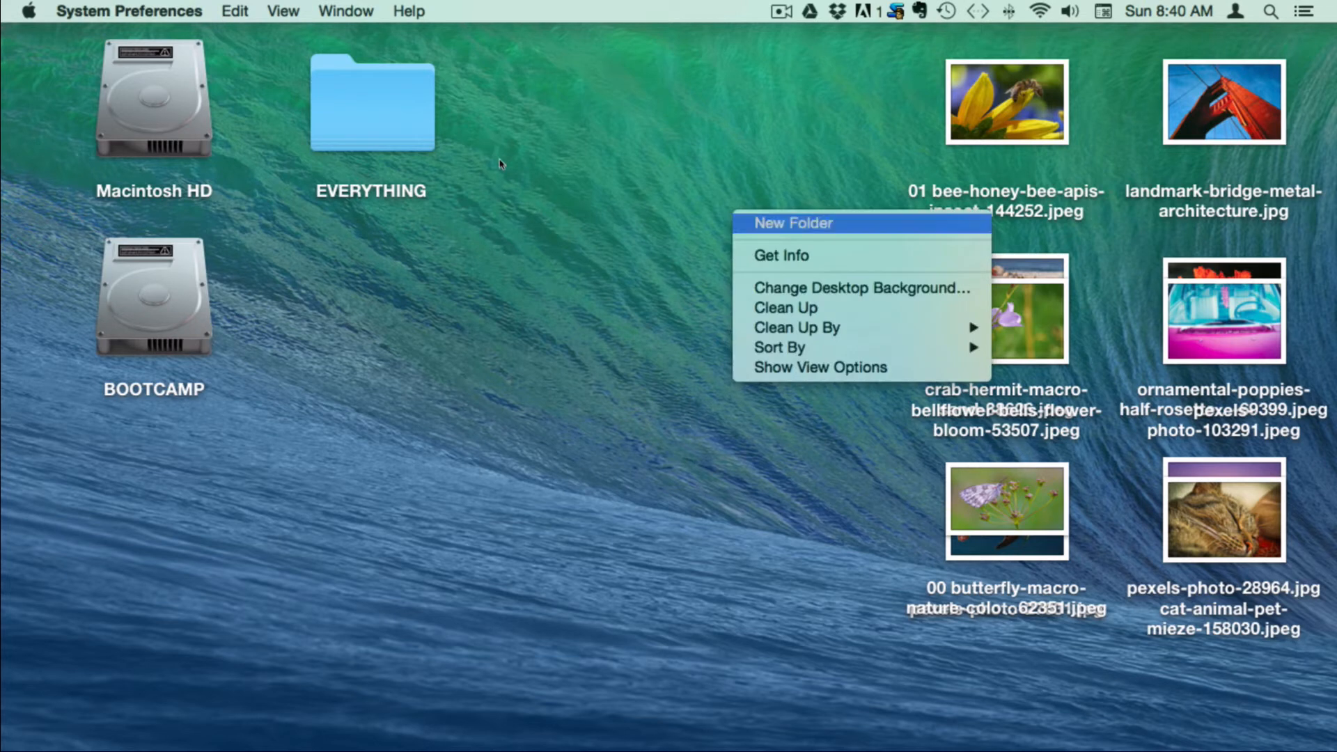
pyautogui.click(768, 307)
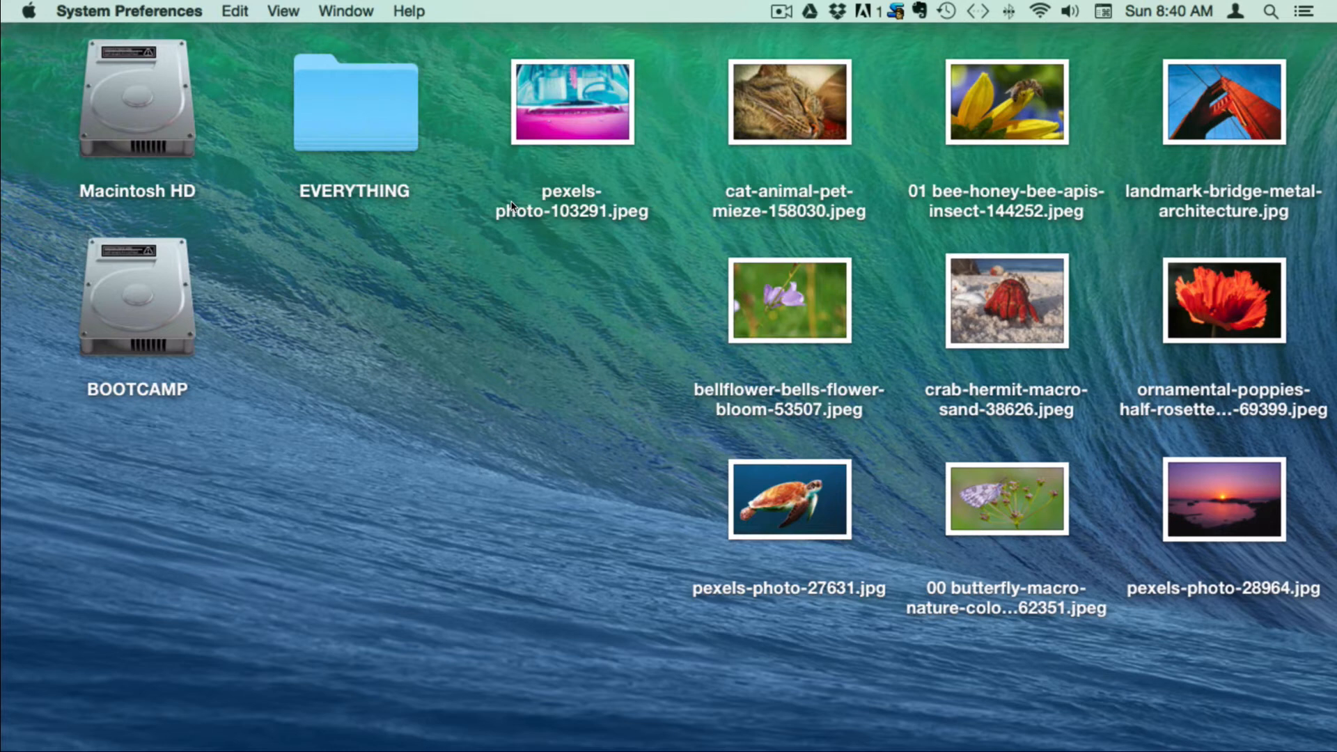
# - Set the display's scaled resolution back to 1920 × 1080 in System Preferences and close the settings
pyautogui.click(22, 11)
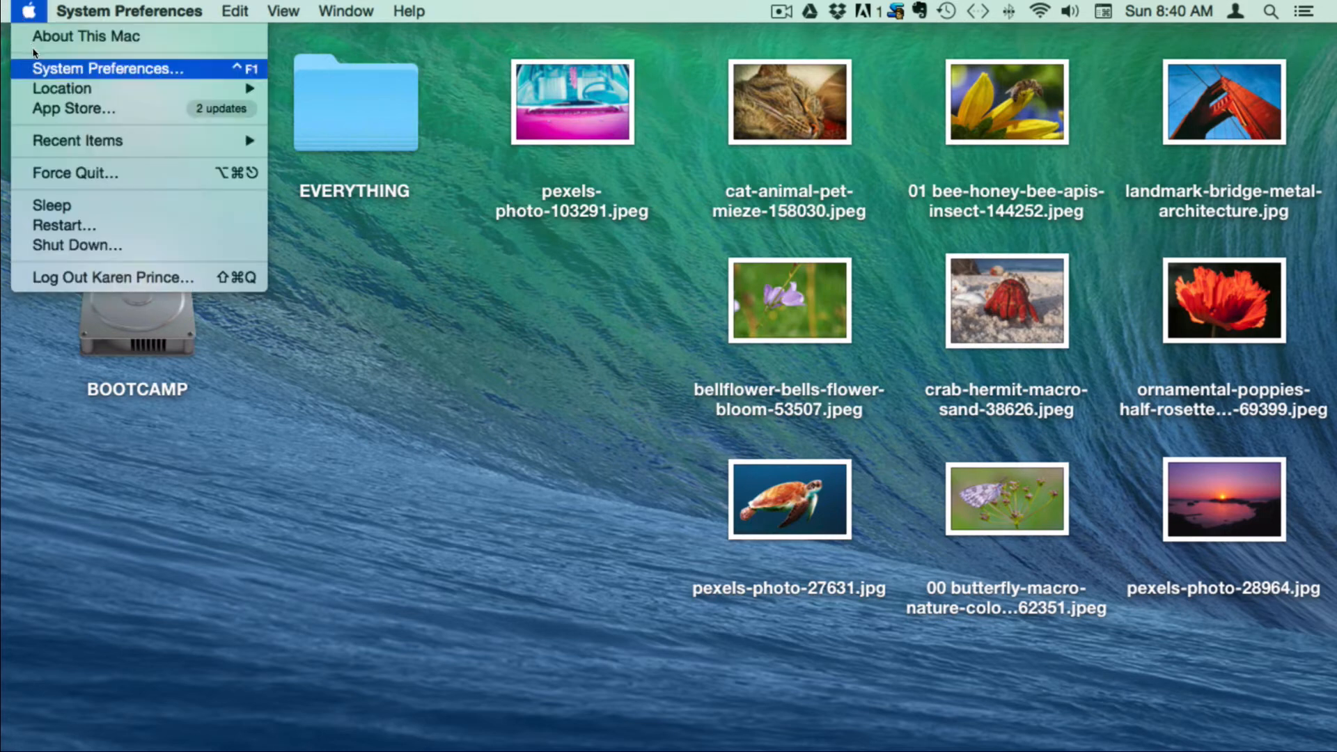
pyautogui.click(35, 67)
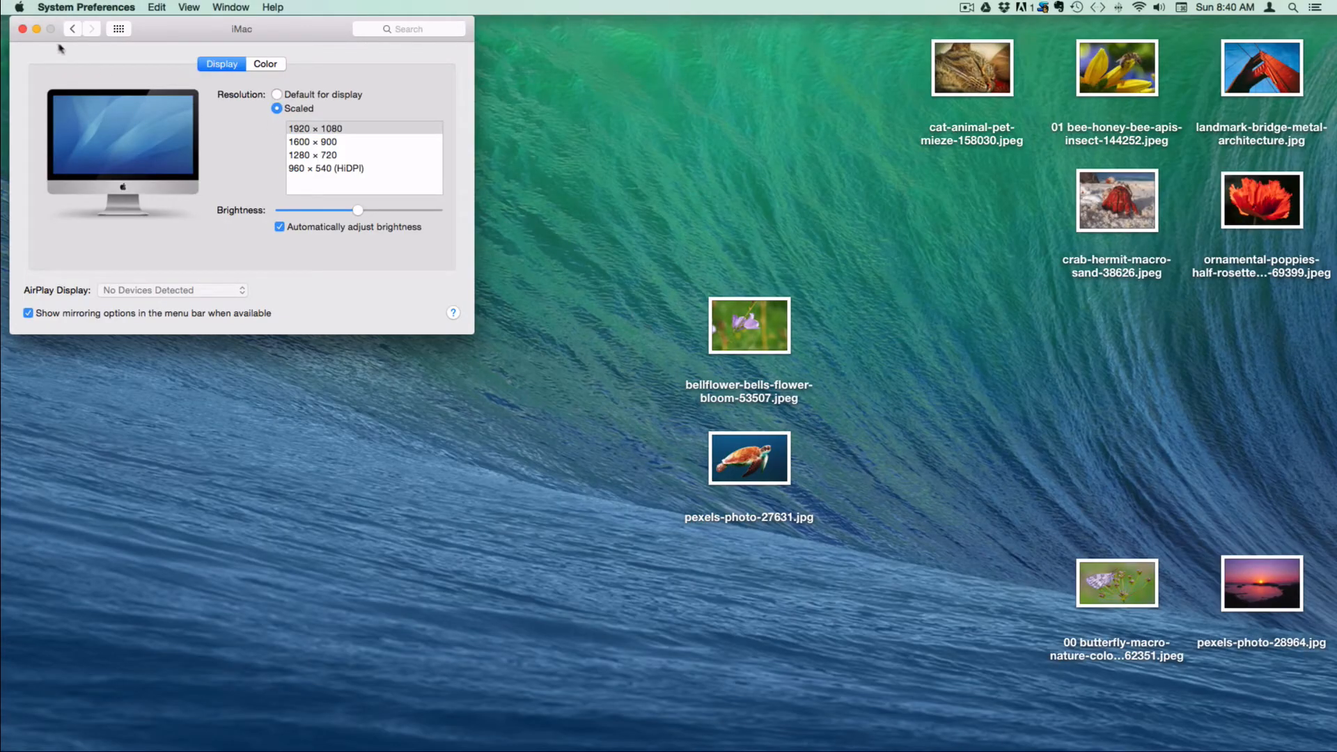
pyautogui.click(23, 29)
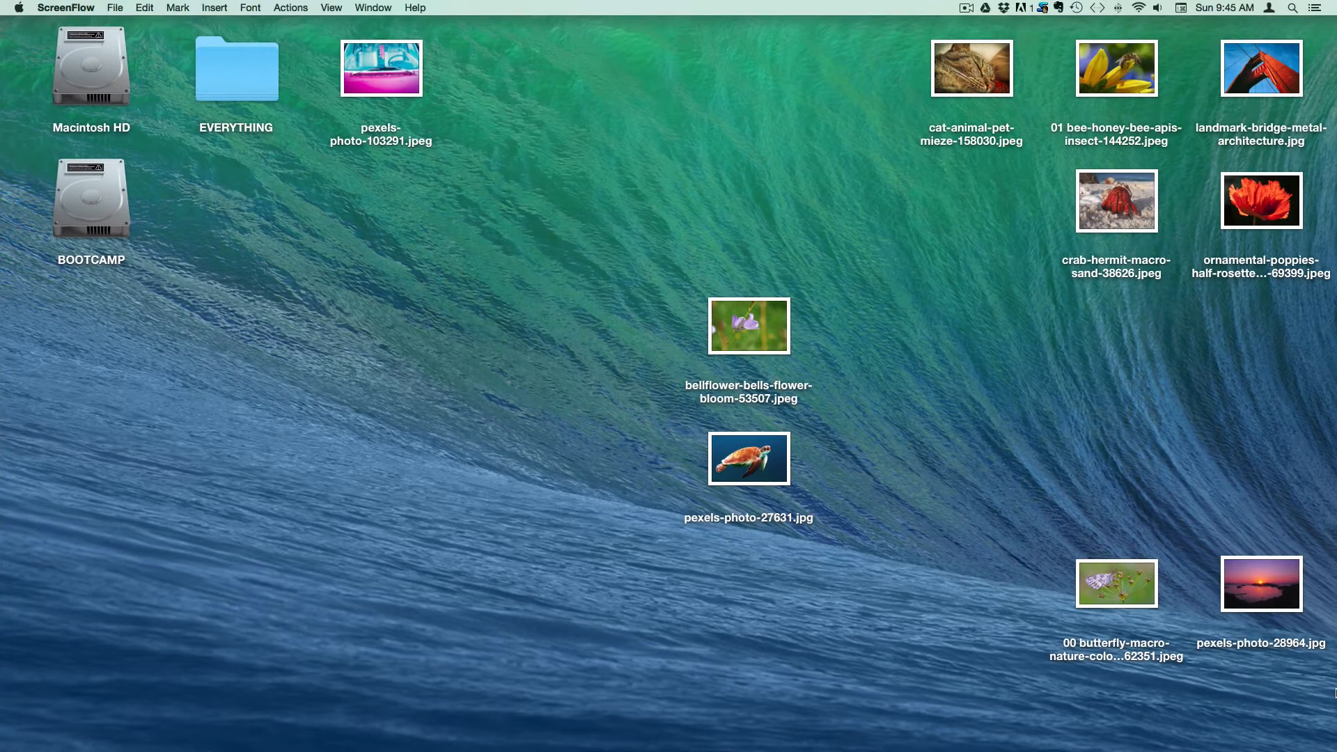
# - Restore the minimized Record a New Screencast document and set its canvas size to the 1920 x 1080 preset
pyautogui.moveTo(1236, 750)
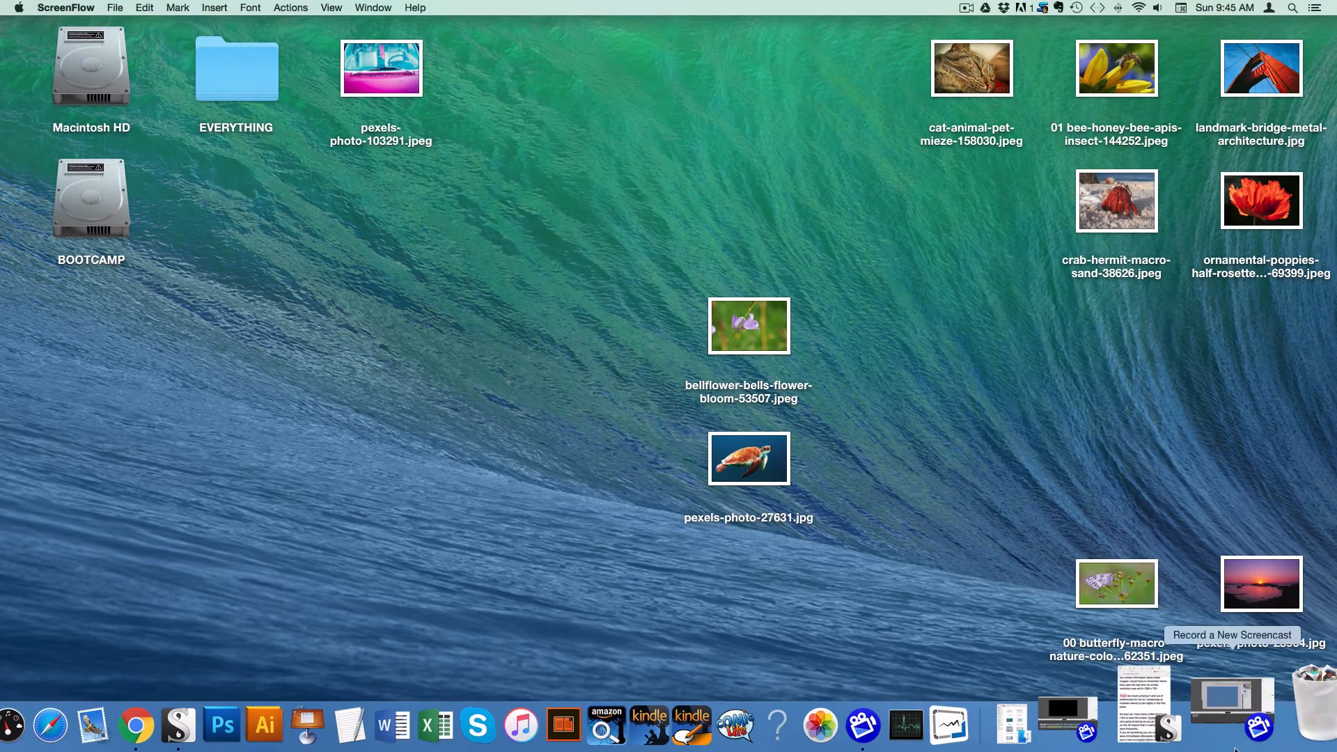
pyautogui.click(1232, 696)
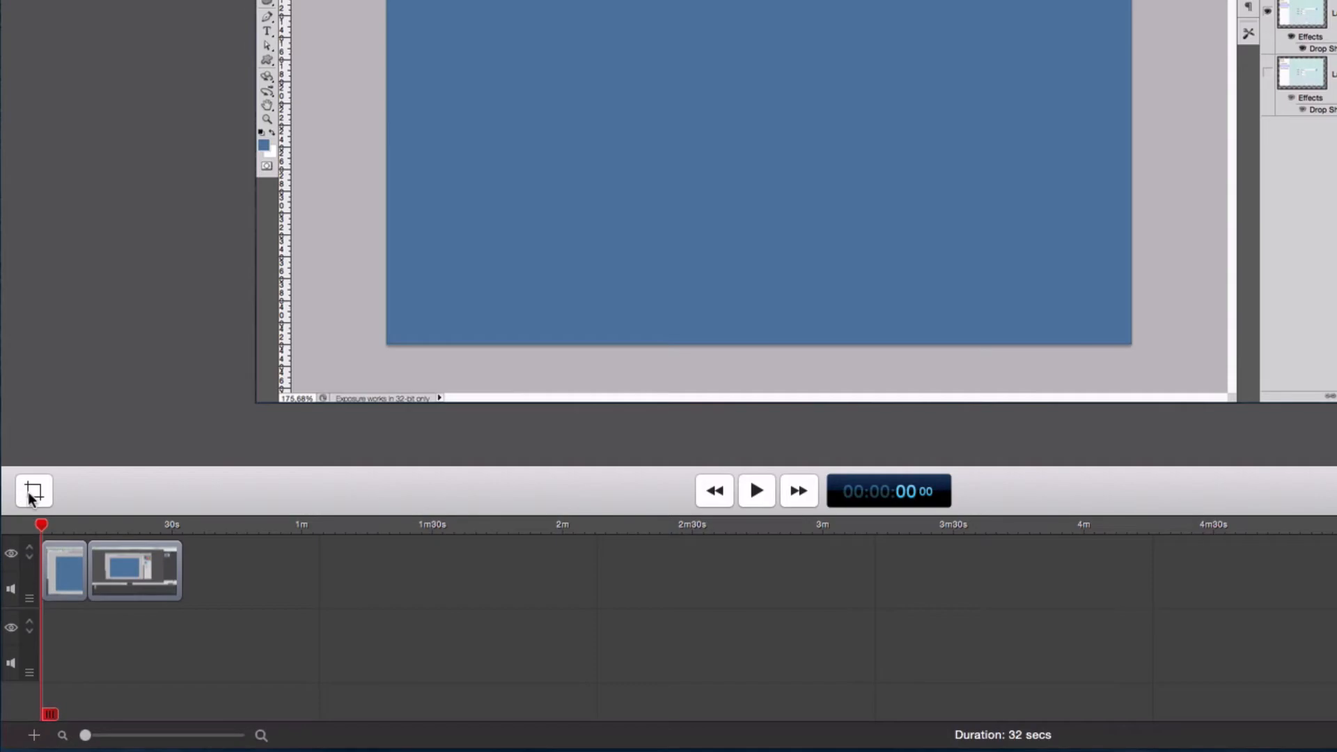
pyautogui.click(22, 577)
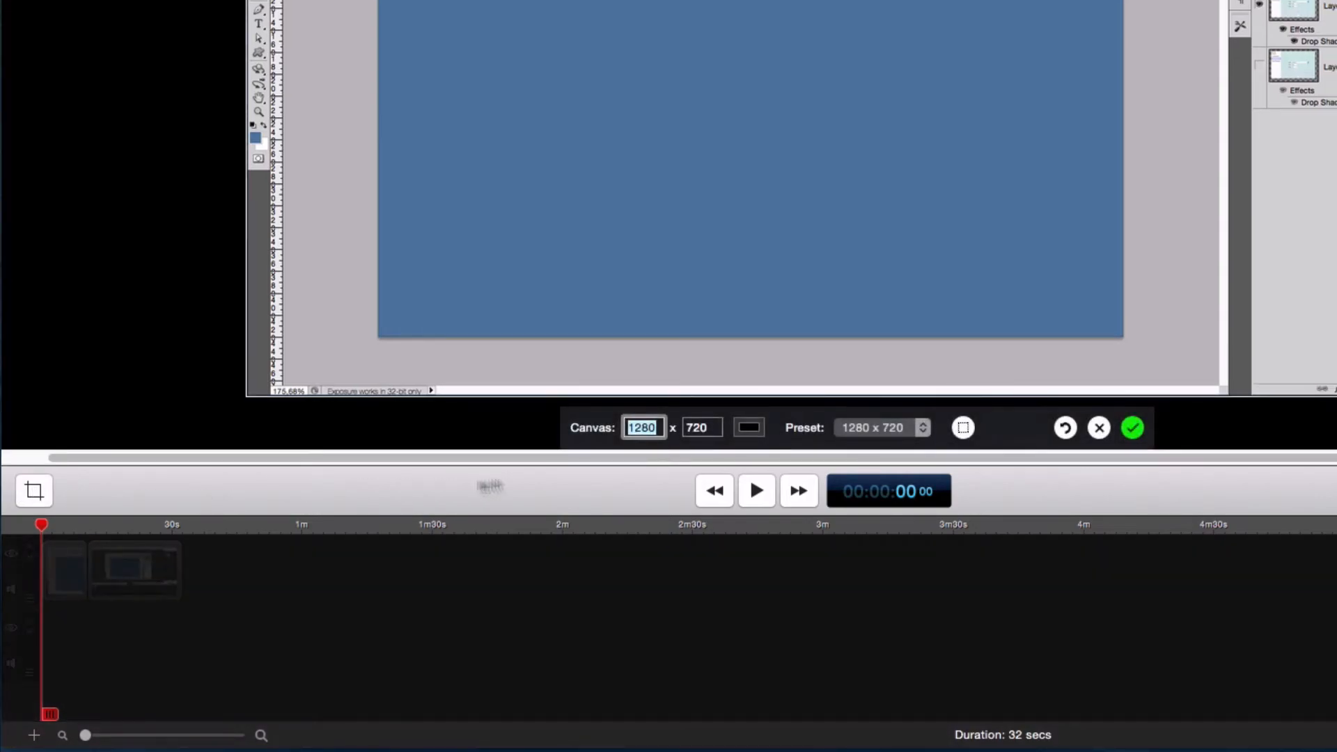
pyautogui.click(923, 427)
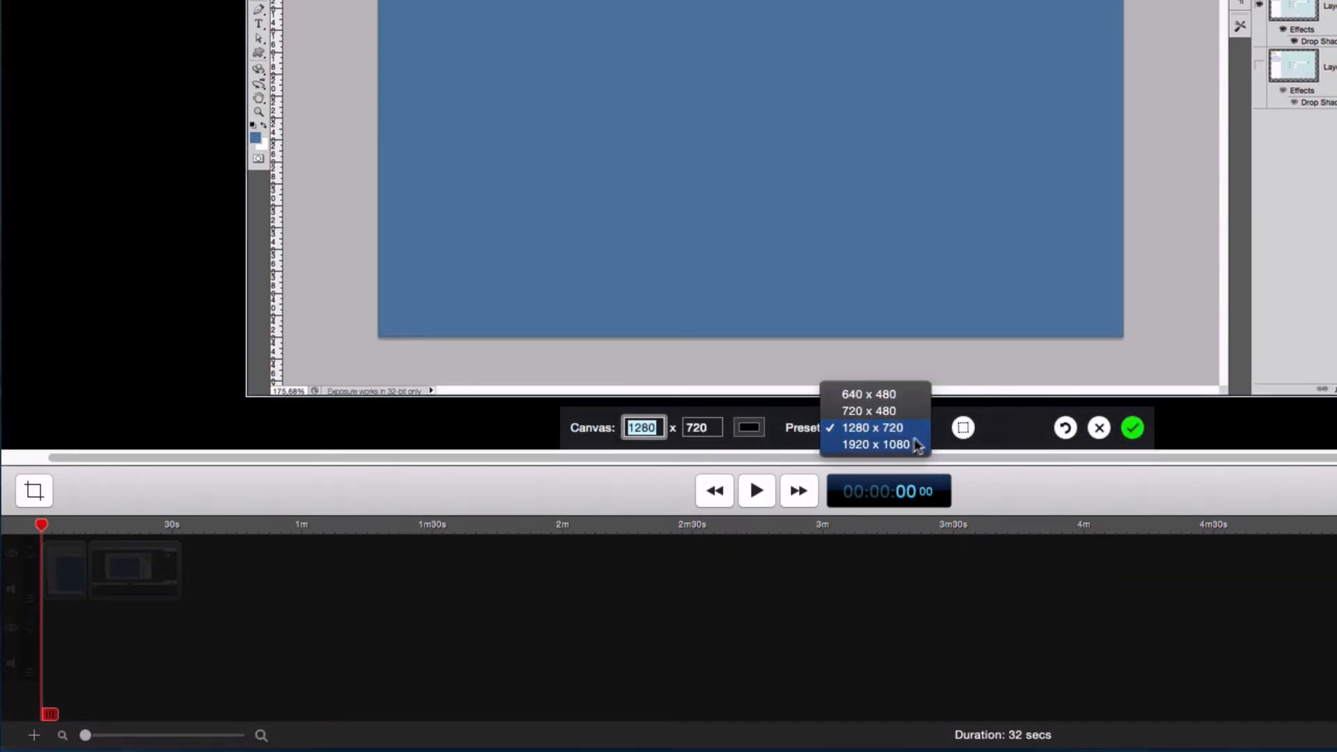
pyautogui.click(905, 443)
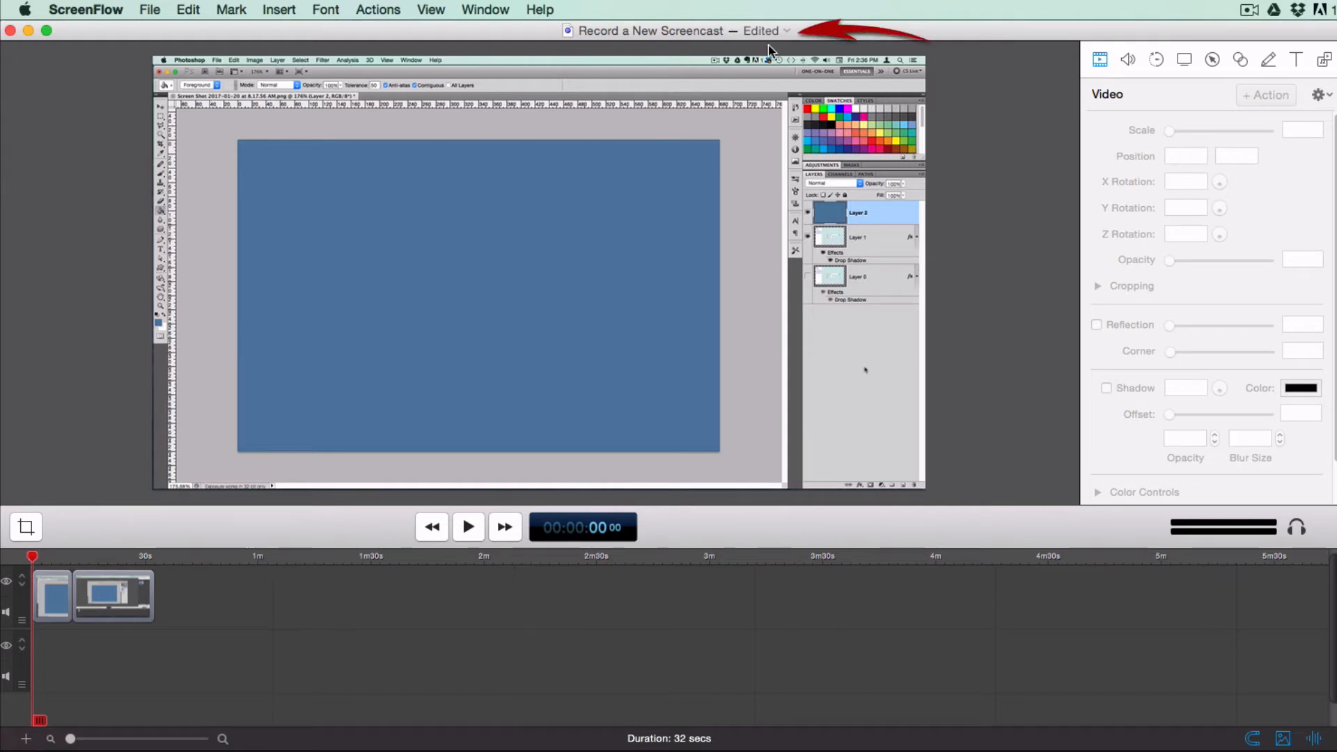
# - Save the Record a New Screencast document and move the playhead to the end of the timeline
pyautogui.click(144, 11)
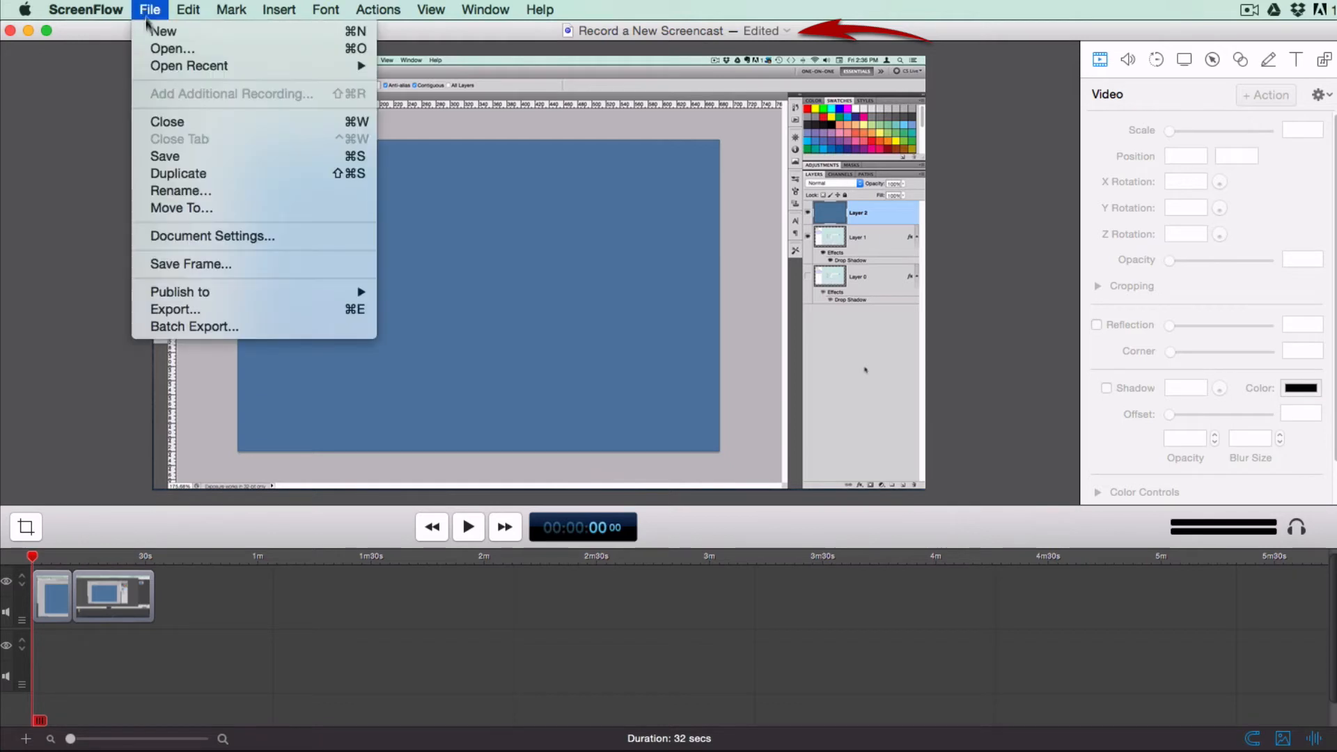
pyautogui.click(176, 158)
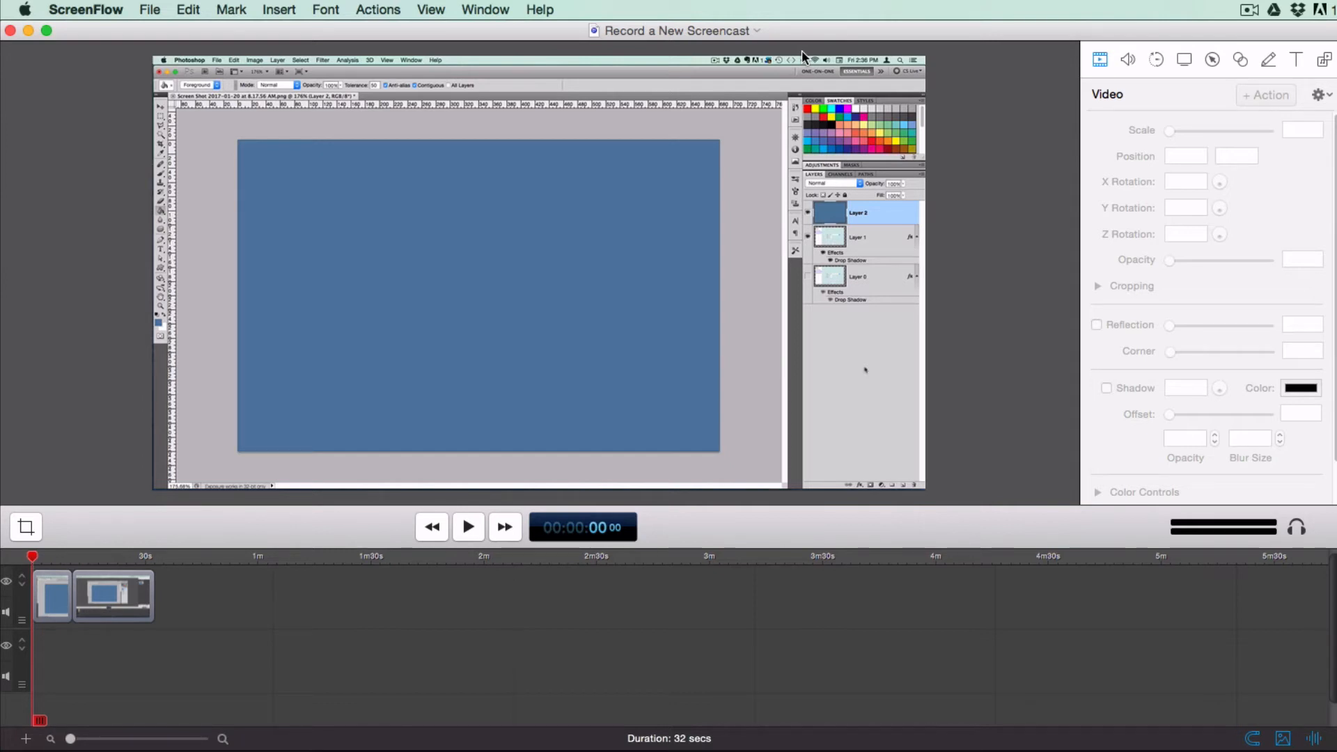
pyautogui.click(509, 527)
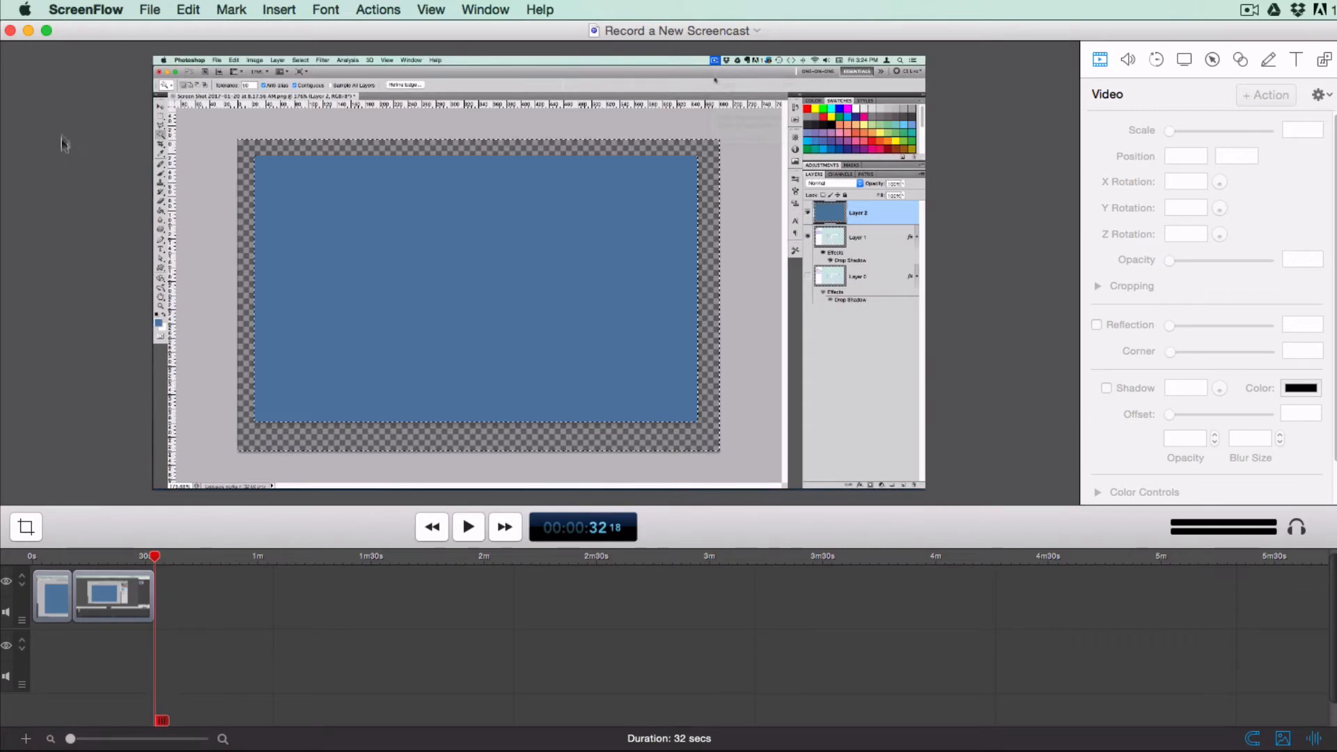
# - Minimize the Record a New Screencast document and copy the write, write, write clip from the alice clip document
pyautogui.click(28, 31)
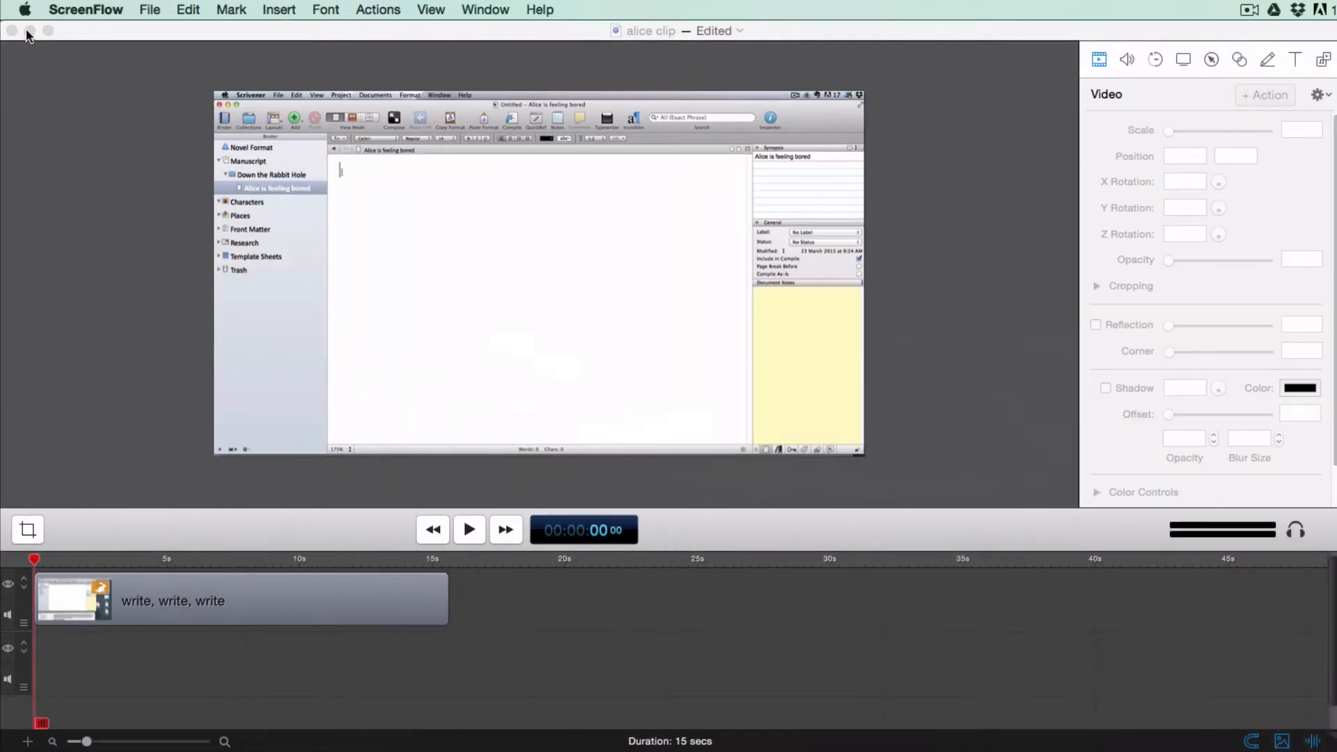
pyautogui.click(299, 594)
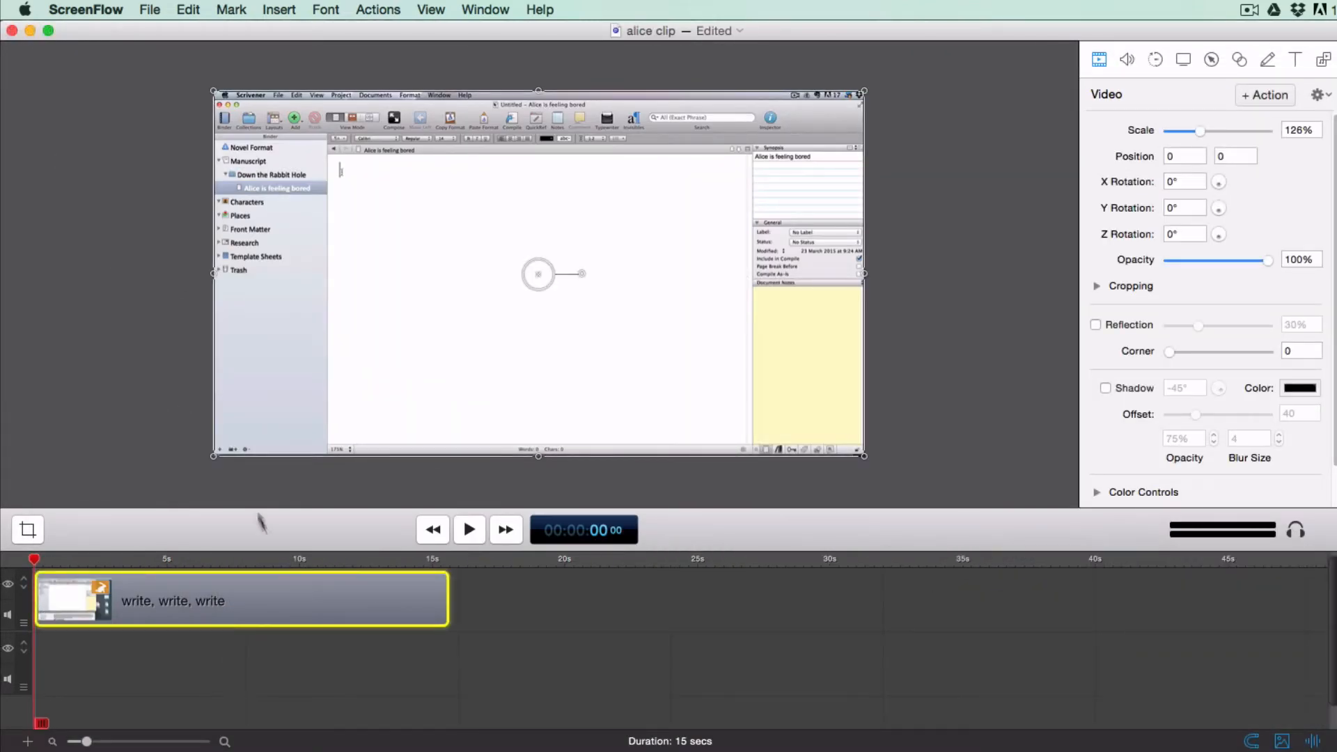
pyautogui.click(185, 12)
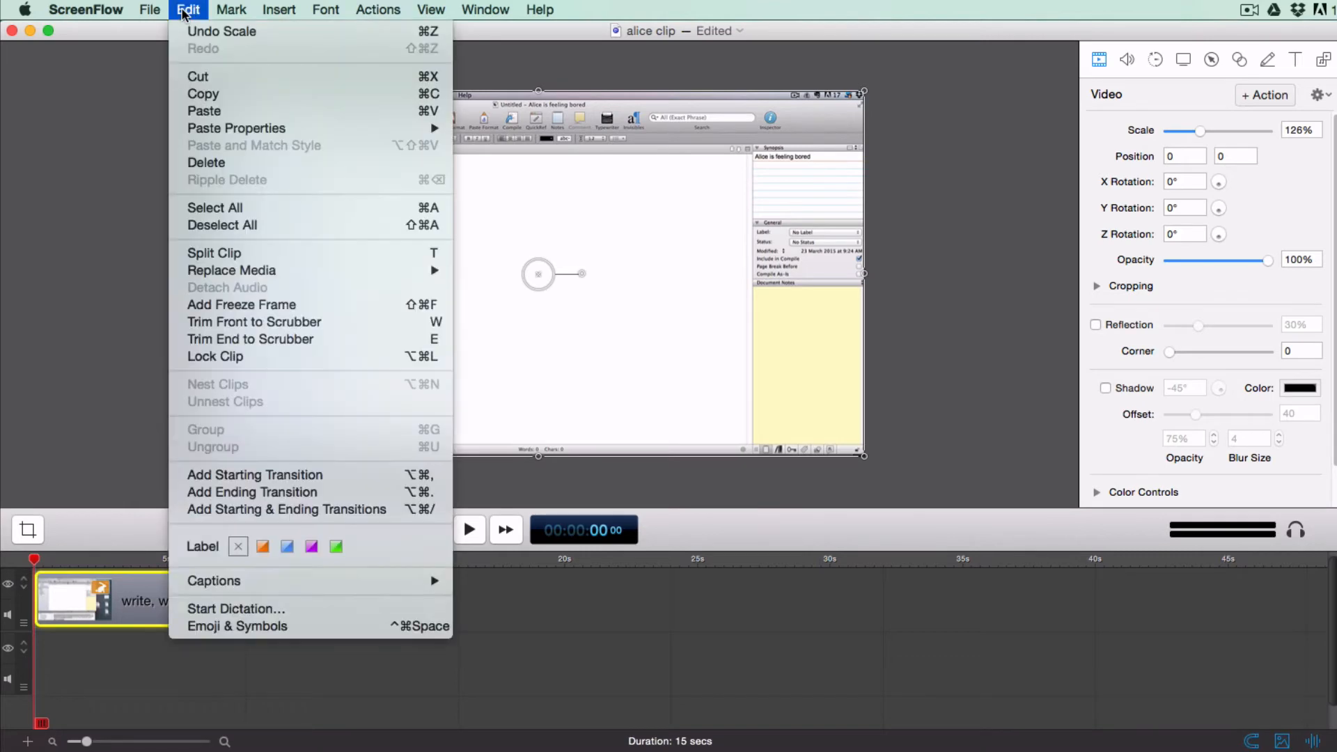
pyautogui.click(224, 95)
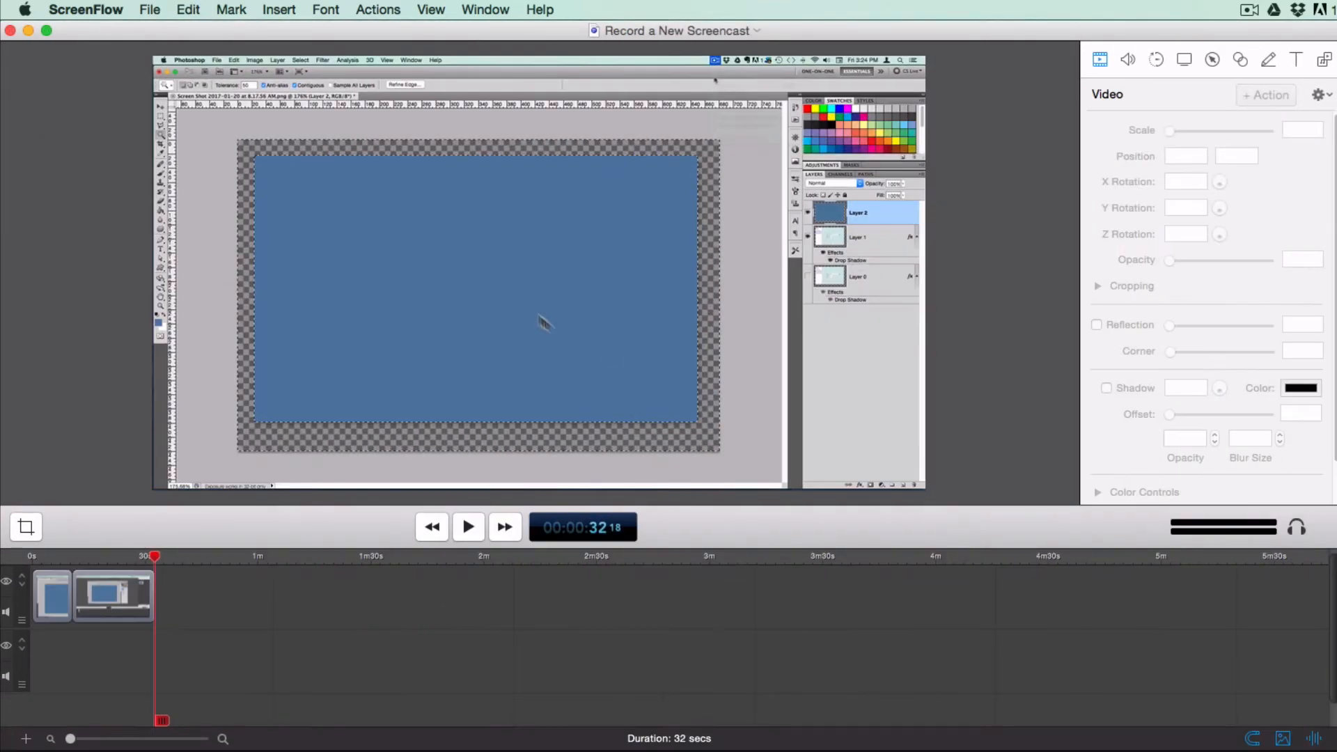
# - Paste the copied clip at the playhead in the Record a New Screencast document and save the document
pyautogui.click(192, 11)
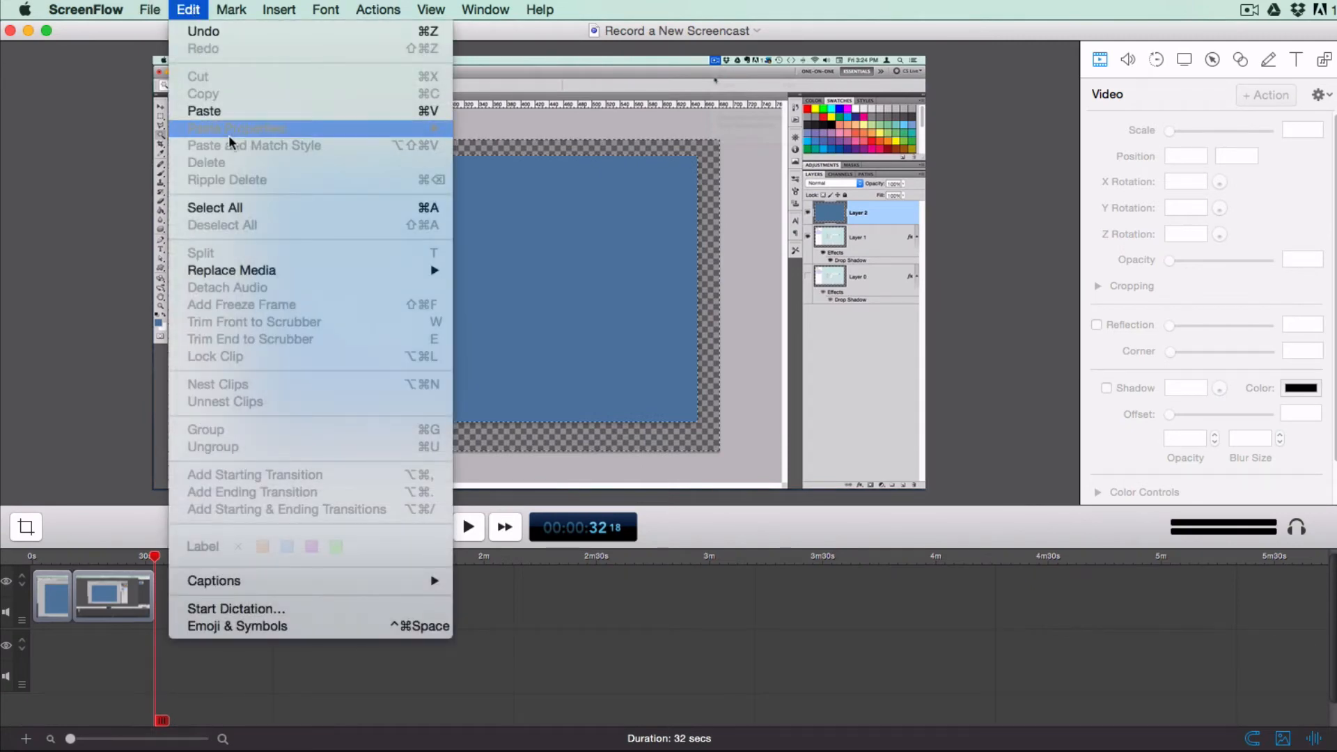
pyautogui.click(232, 112)
pyautogui.click(150, 10)
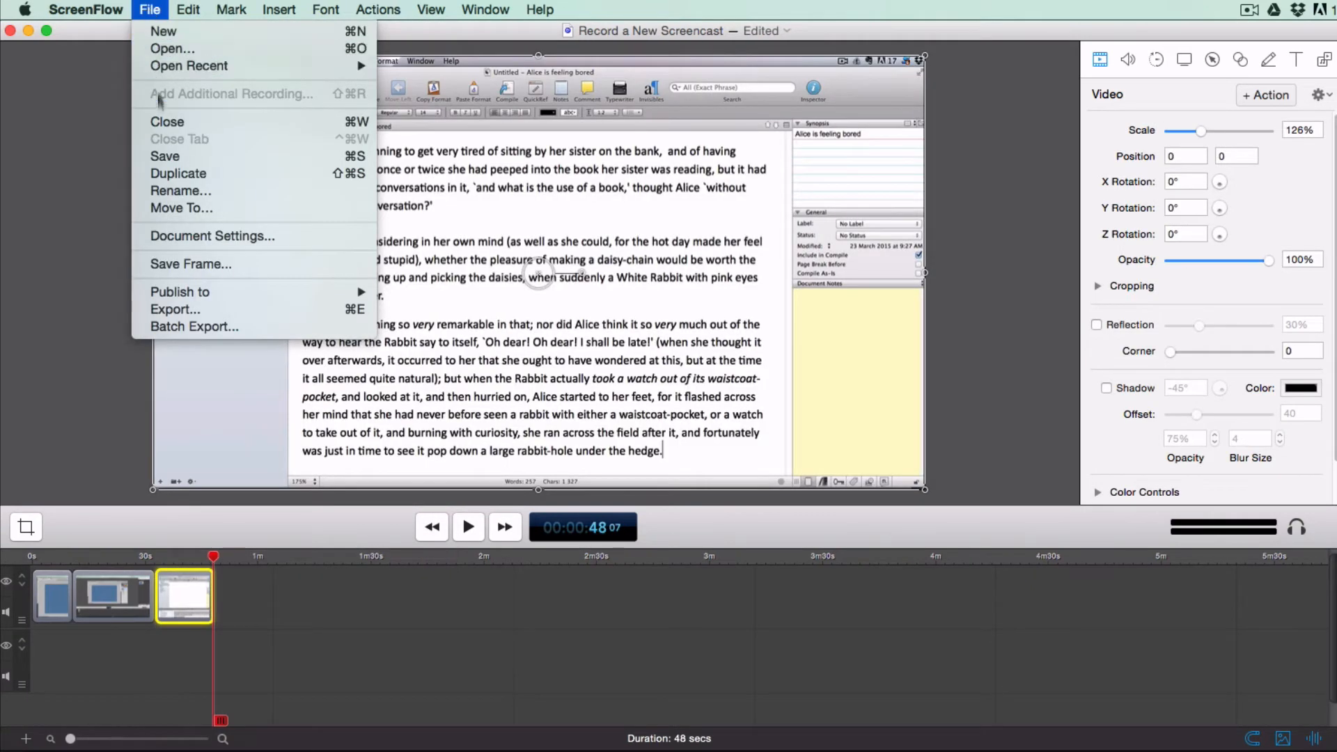
pyautogui.click(165, 156)
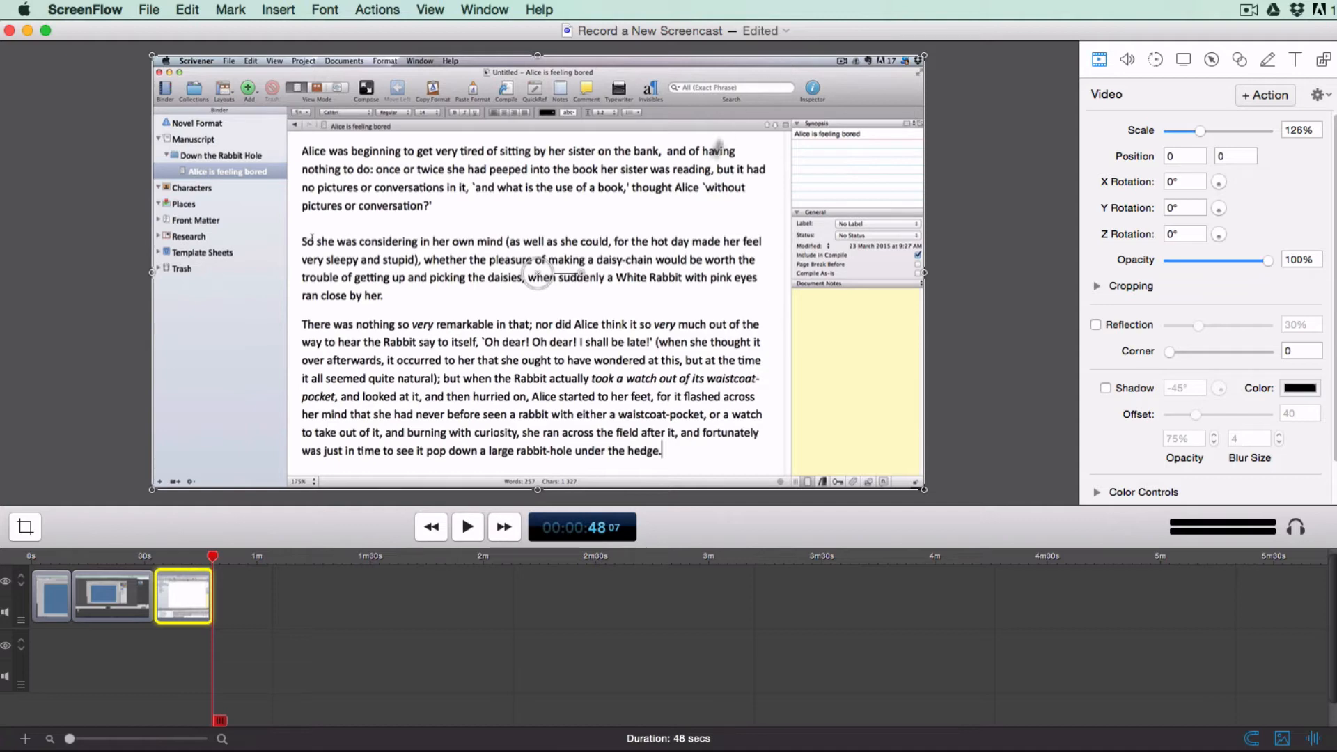
# - Return the playhead to the start, delete the pasted clip from the timeline and save the document
pyautogui.click(431, 527)
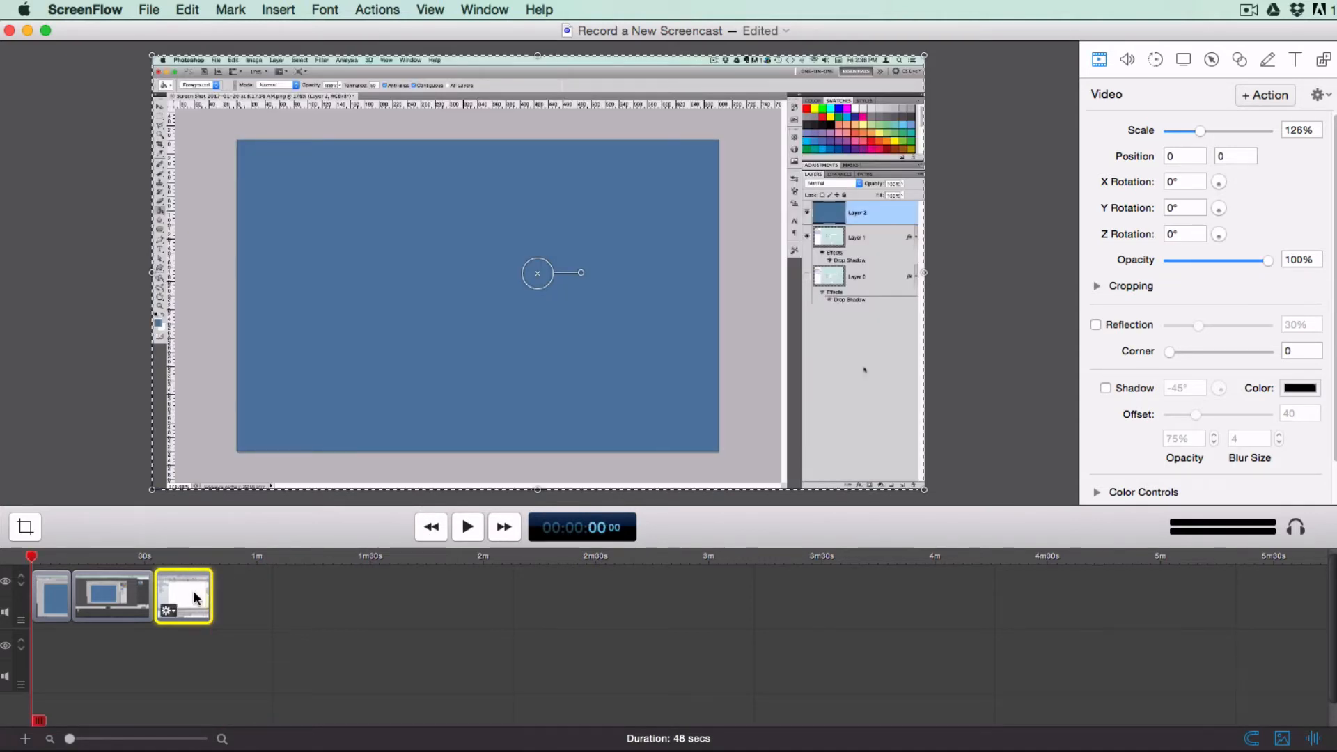
pyautogui.press('Delete')
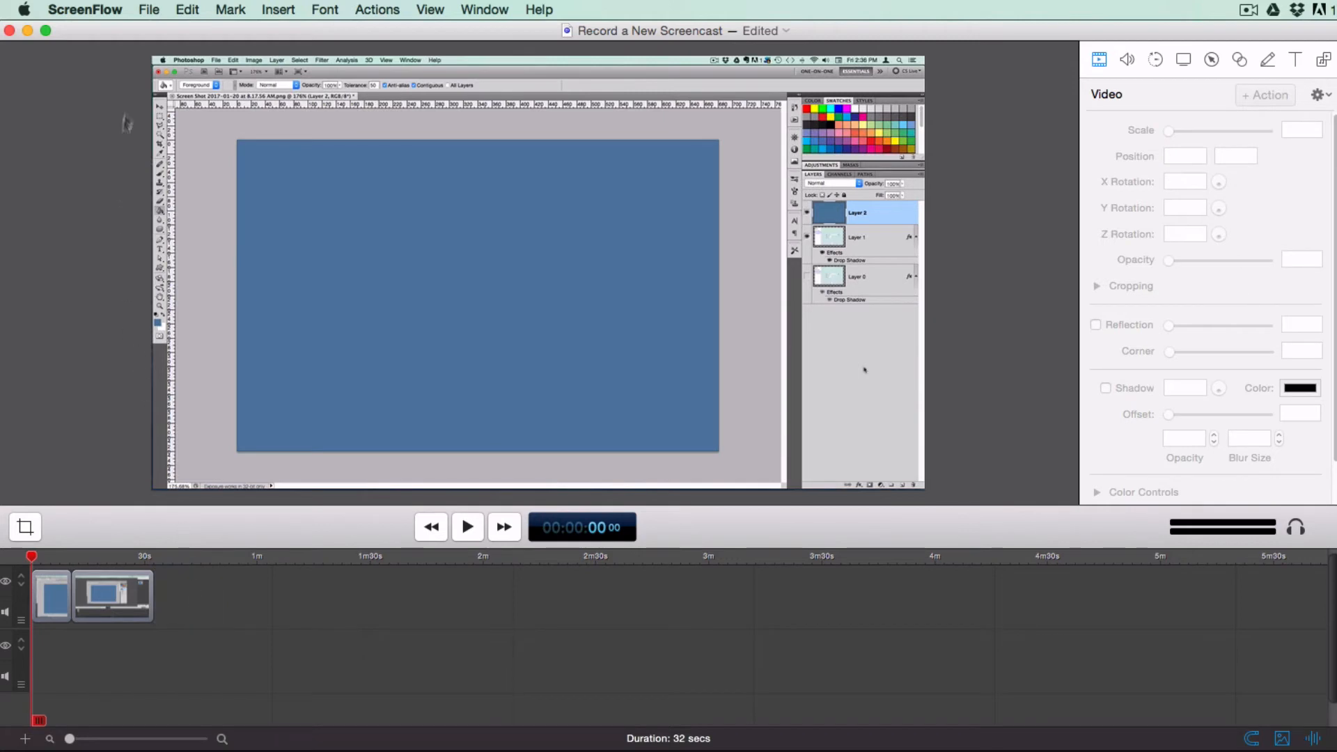
pyautogui.click(147, 11)
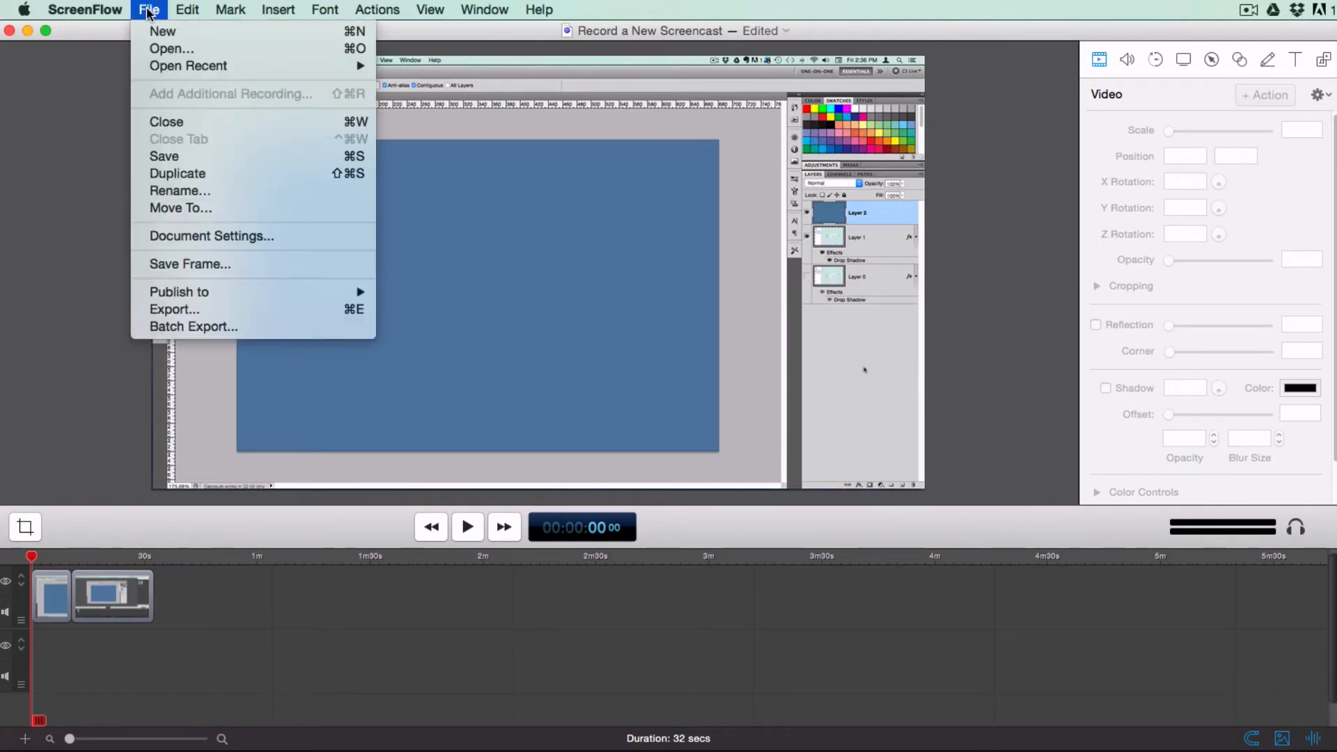
pyautogui.click(153, 157)
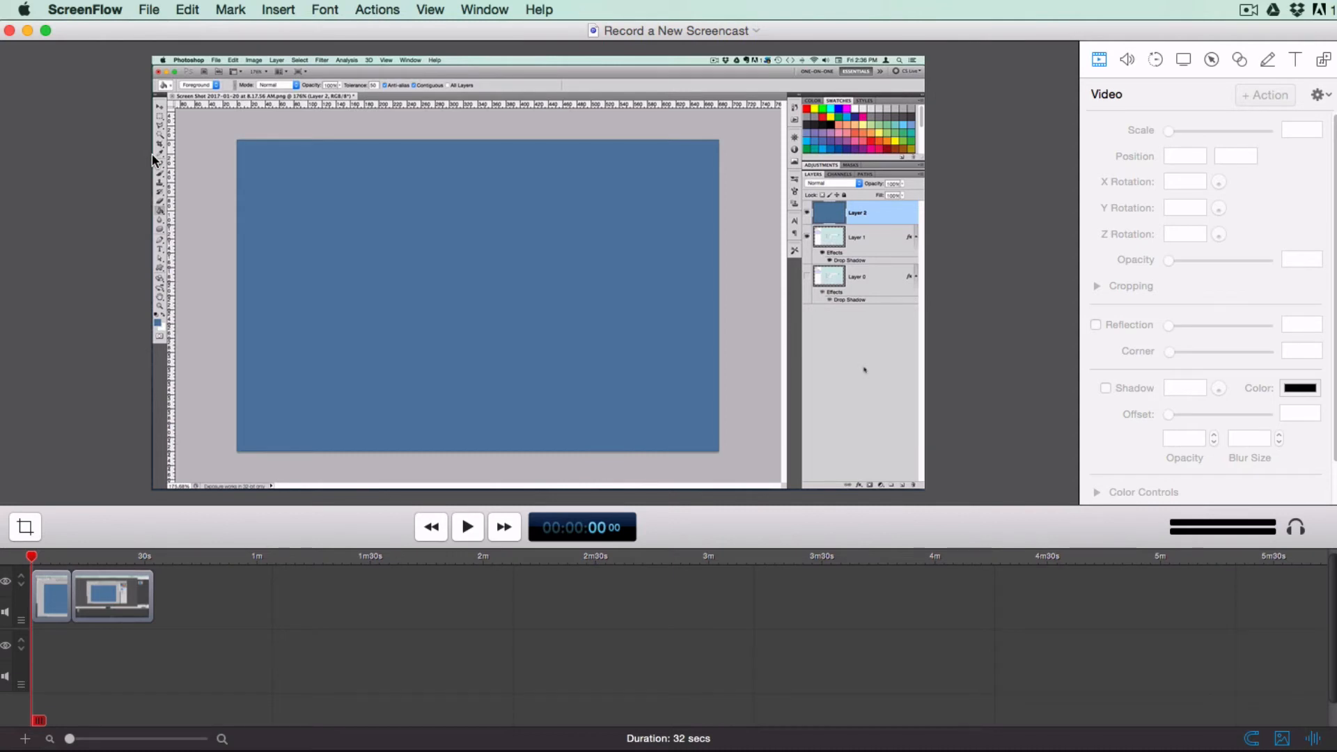
# - Duplicate the document and save the duplicate as Record a New Screencast copy in the 01 Assets folder
pyautogui.click(146, 11)
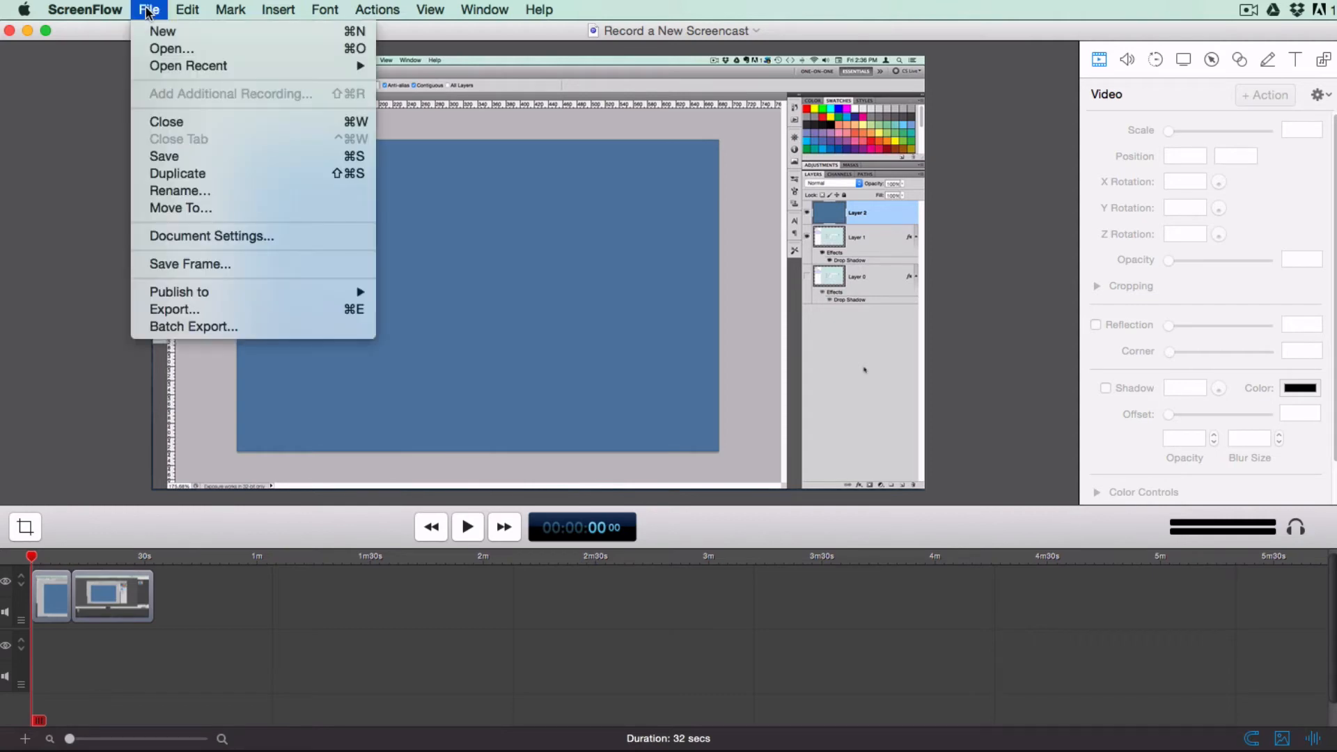
pyautogui.click(170, 175)
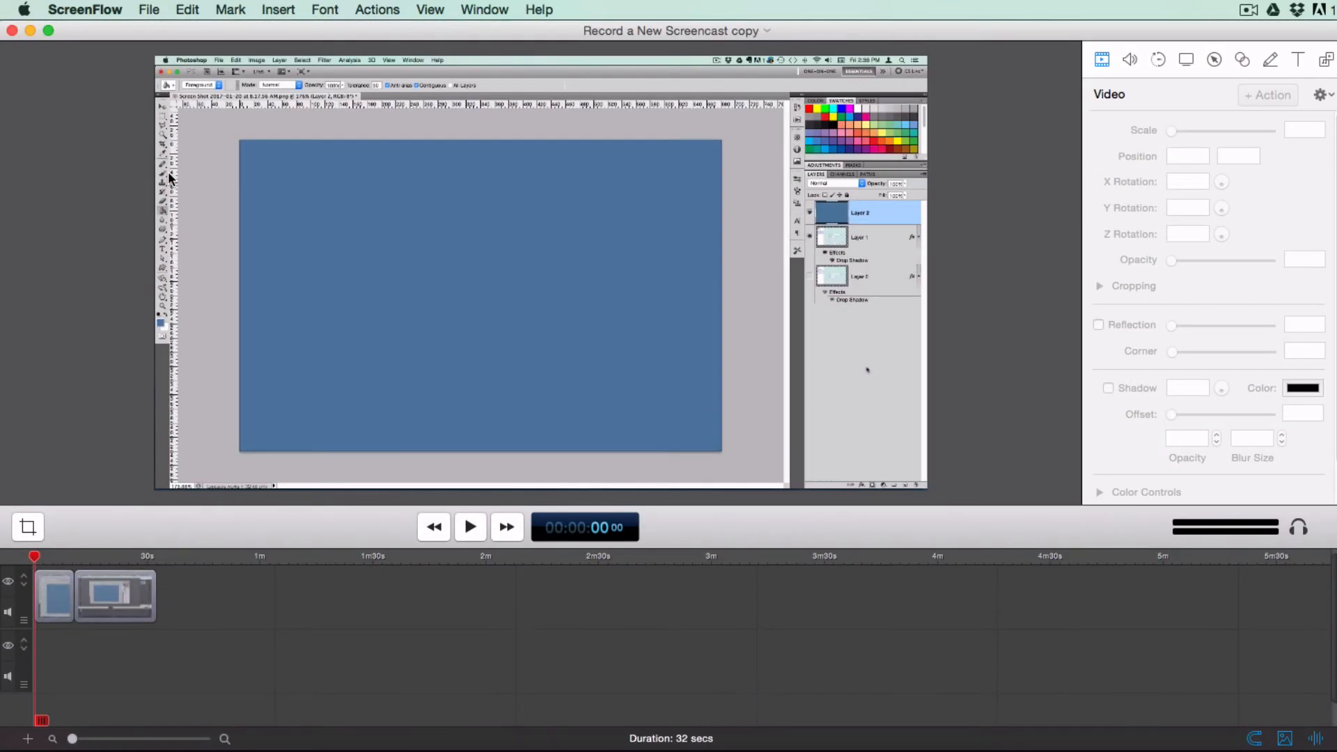
pyautogui.click(149, 11)
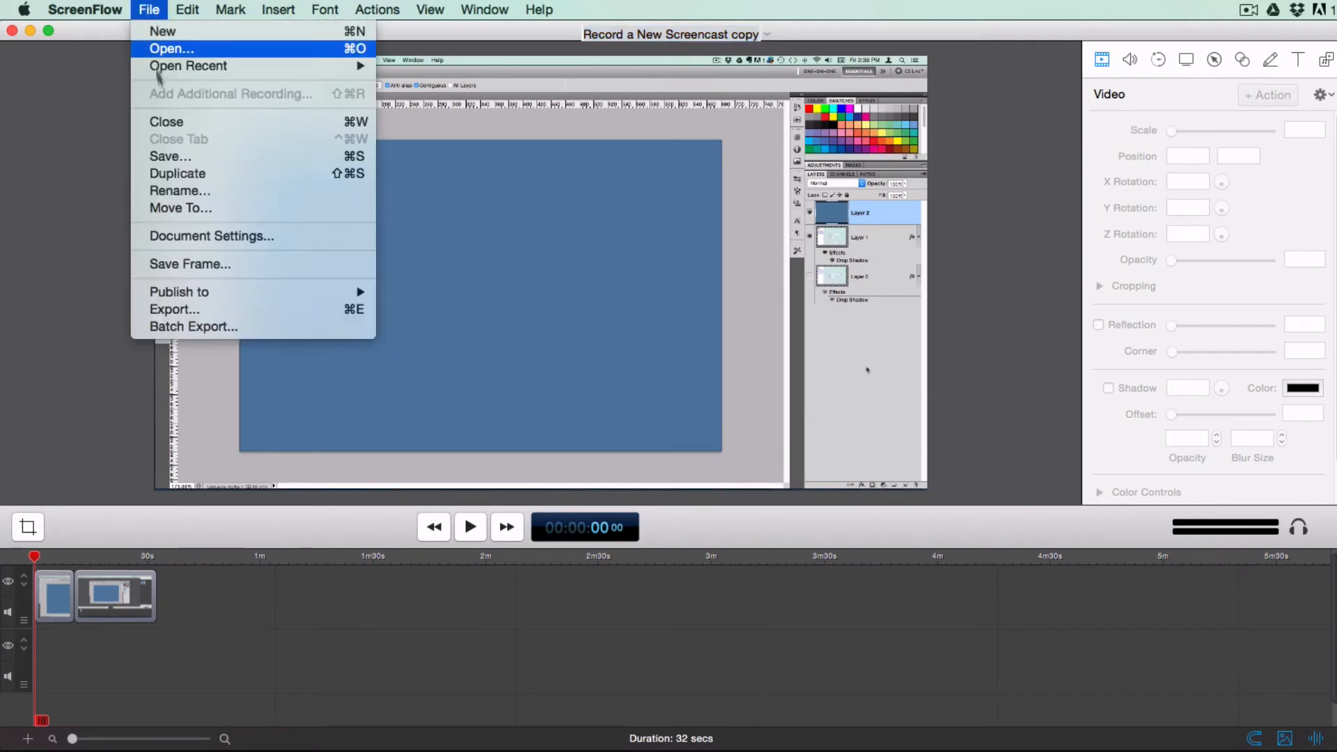
pyautogui.click(177, 155)
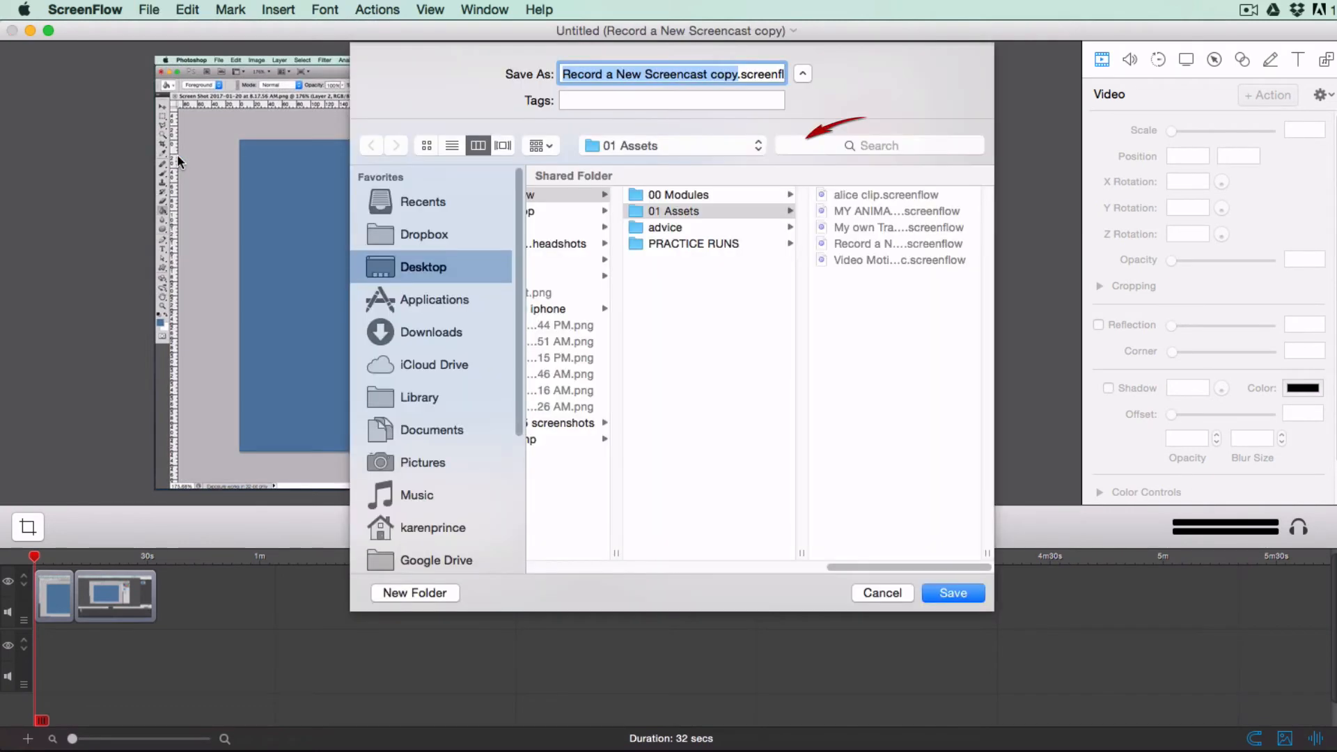
pyautogui.click(951, 593)
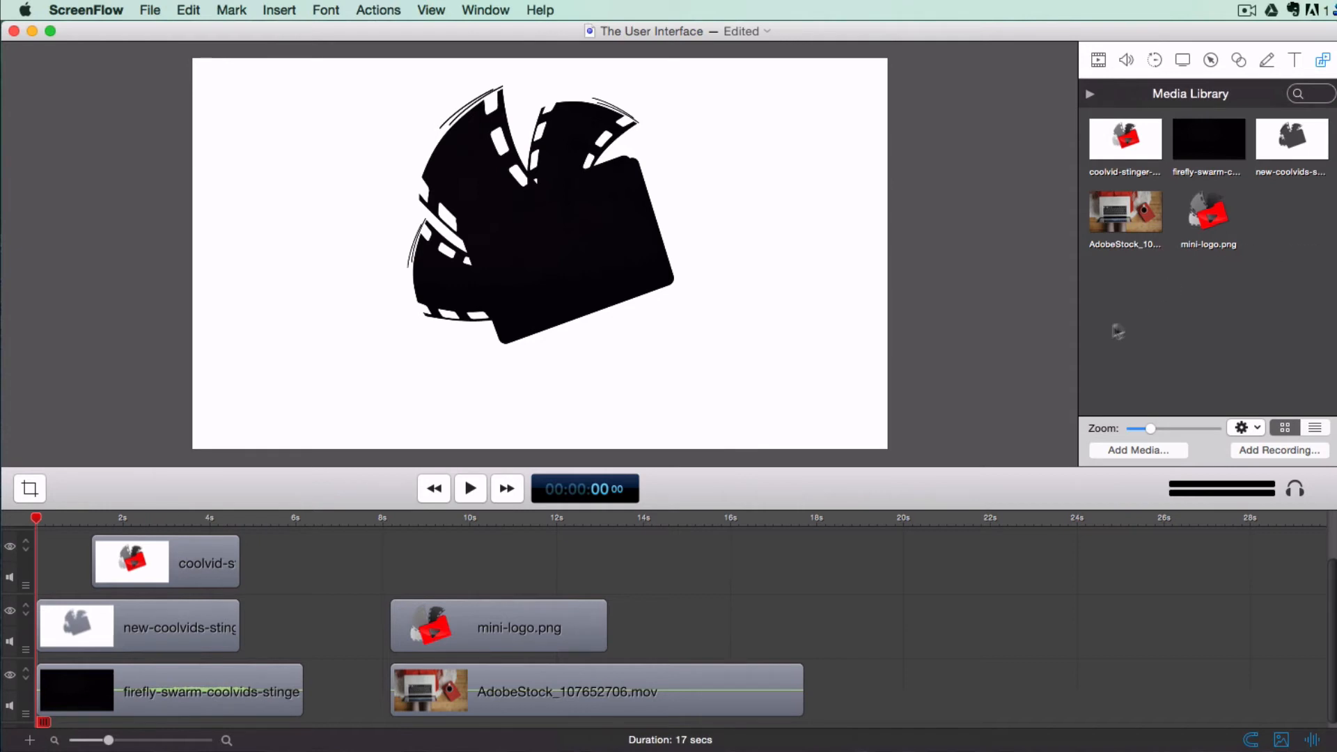
# - Widen the Media Library pane slightly and shorten the timeline to give the canvas more height
pyautogui.moveTo(1079, 340); pyautogui.dragTo(1046, 333)
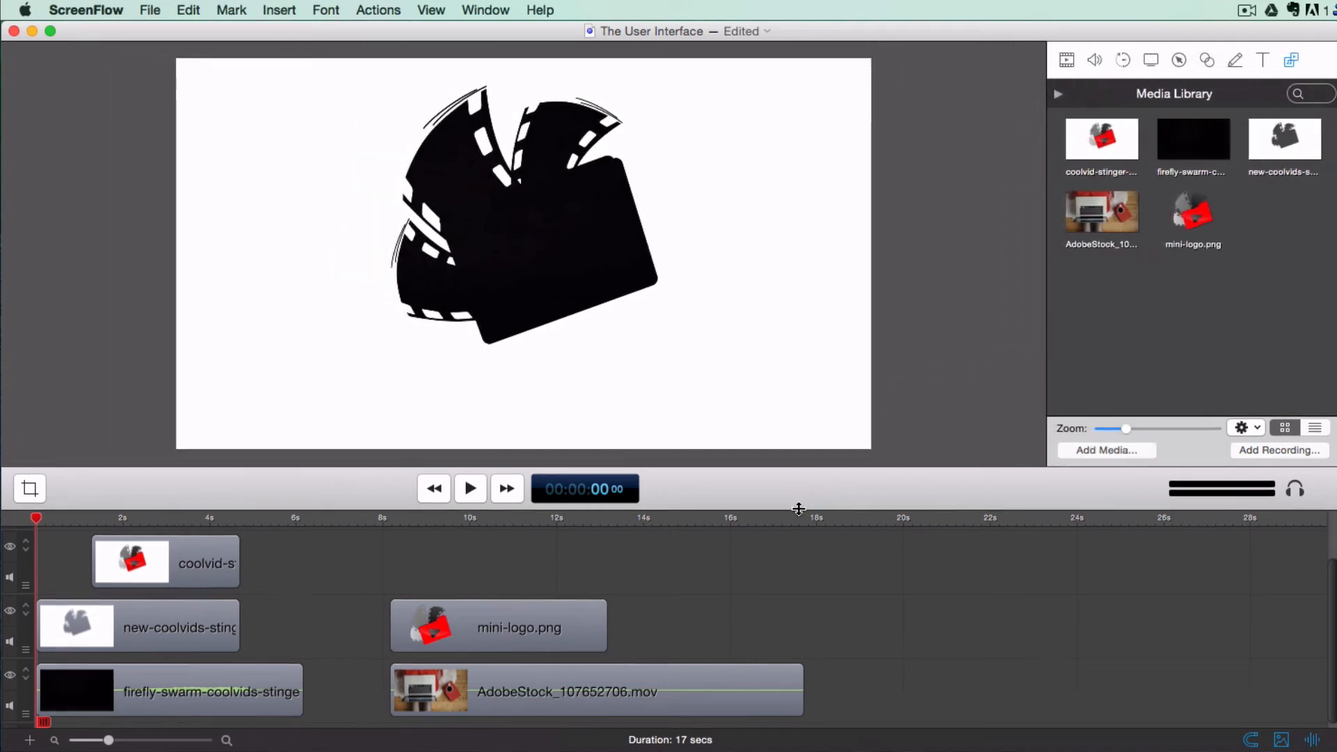
pyautogui.moveTo(799, 508); pyautogui.dragTo(789, 580)
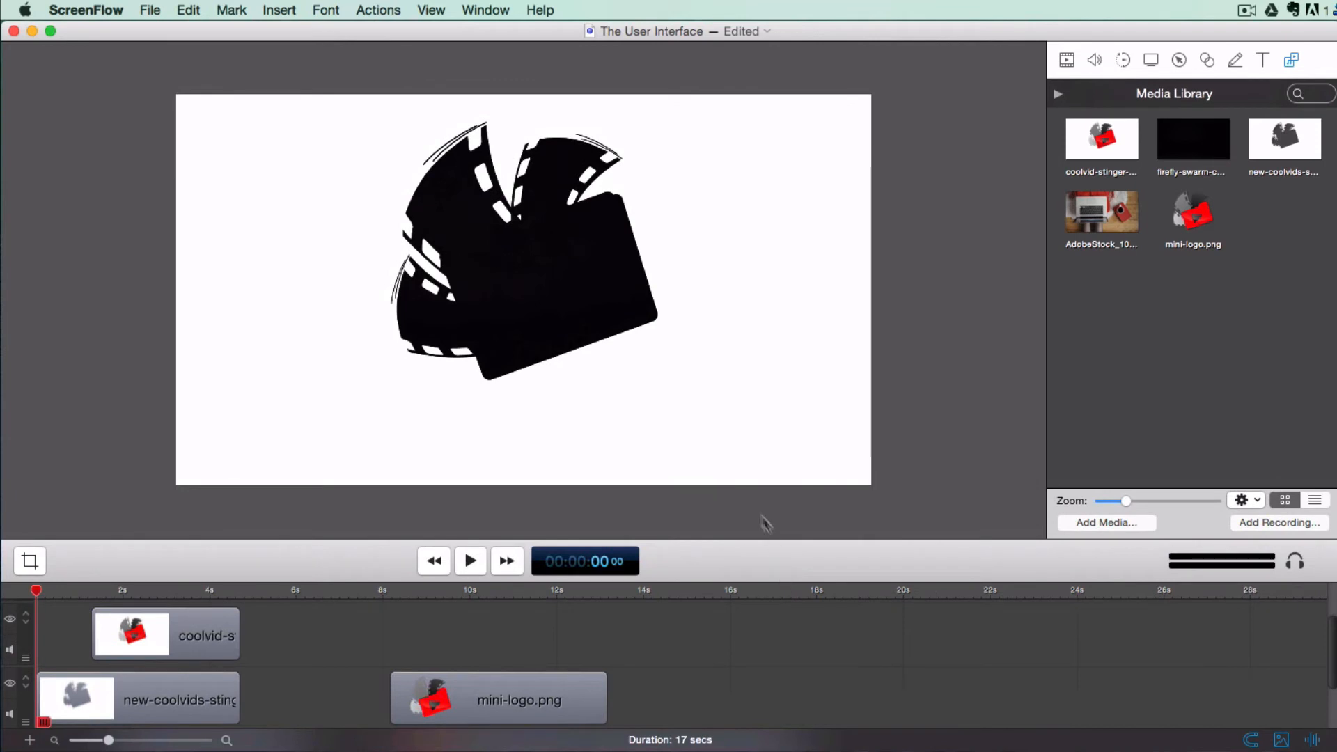
# - Zoom the canvas in and out, and restore it with Zoom to Fit
pyautogui.scroll(3, 387, 168)
pyautogui.scroll(-2, 387, 168)
pyautogui.scroll(-1, 387, 168)
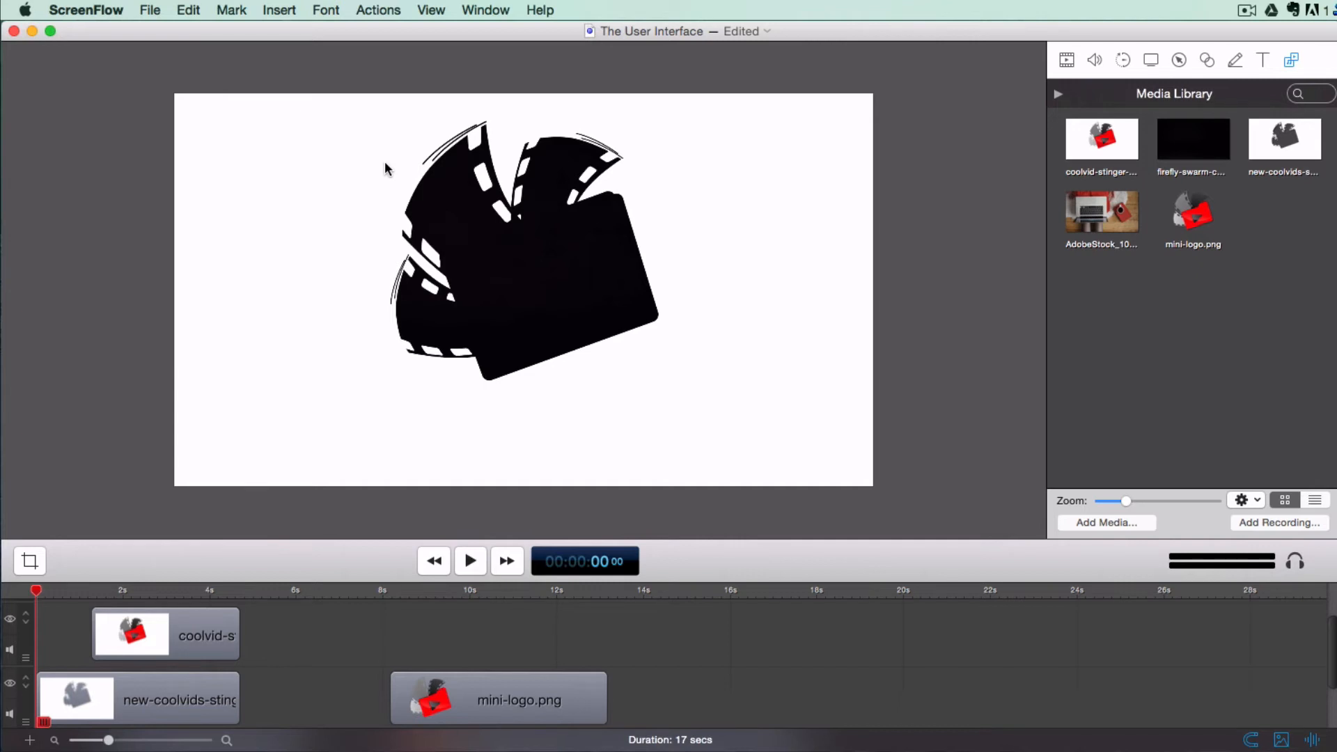
pyautogui.click(431, 11)
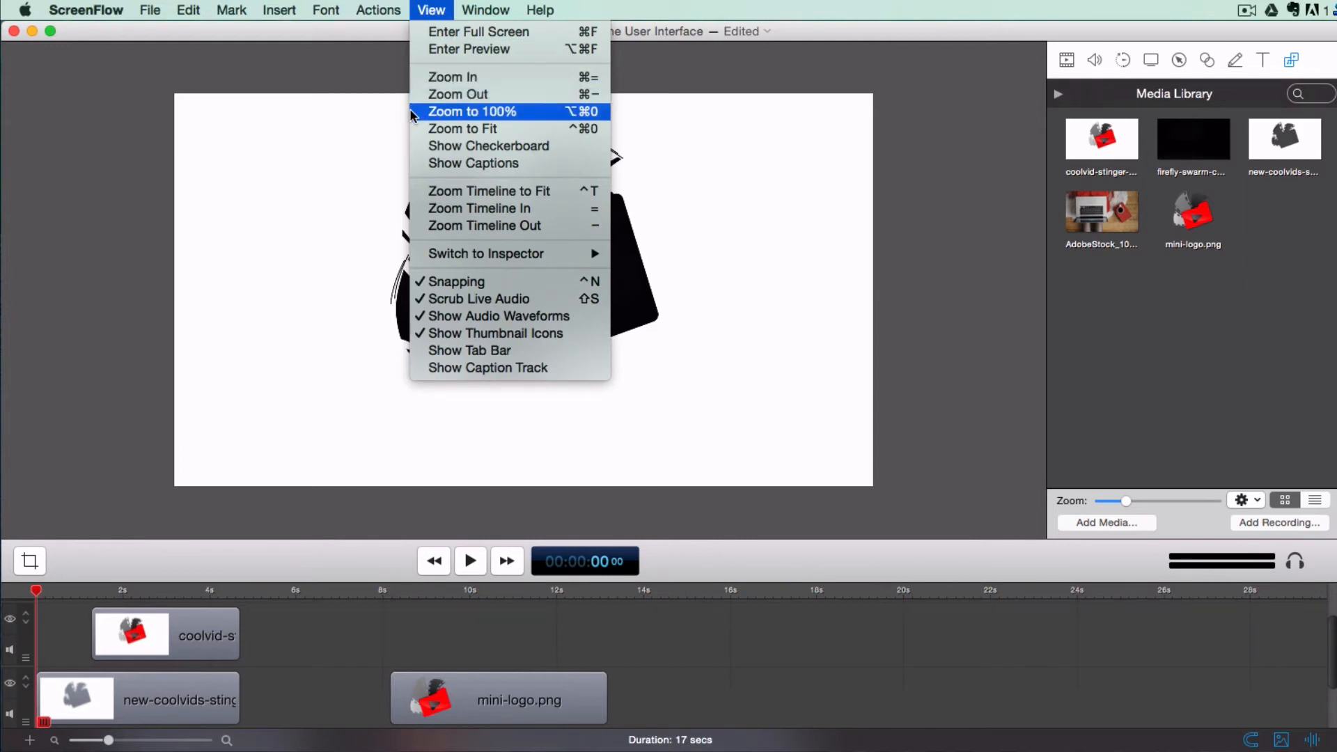
pyautogui.click(412, 128)
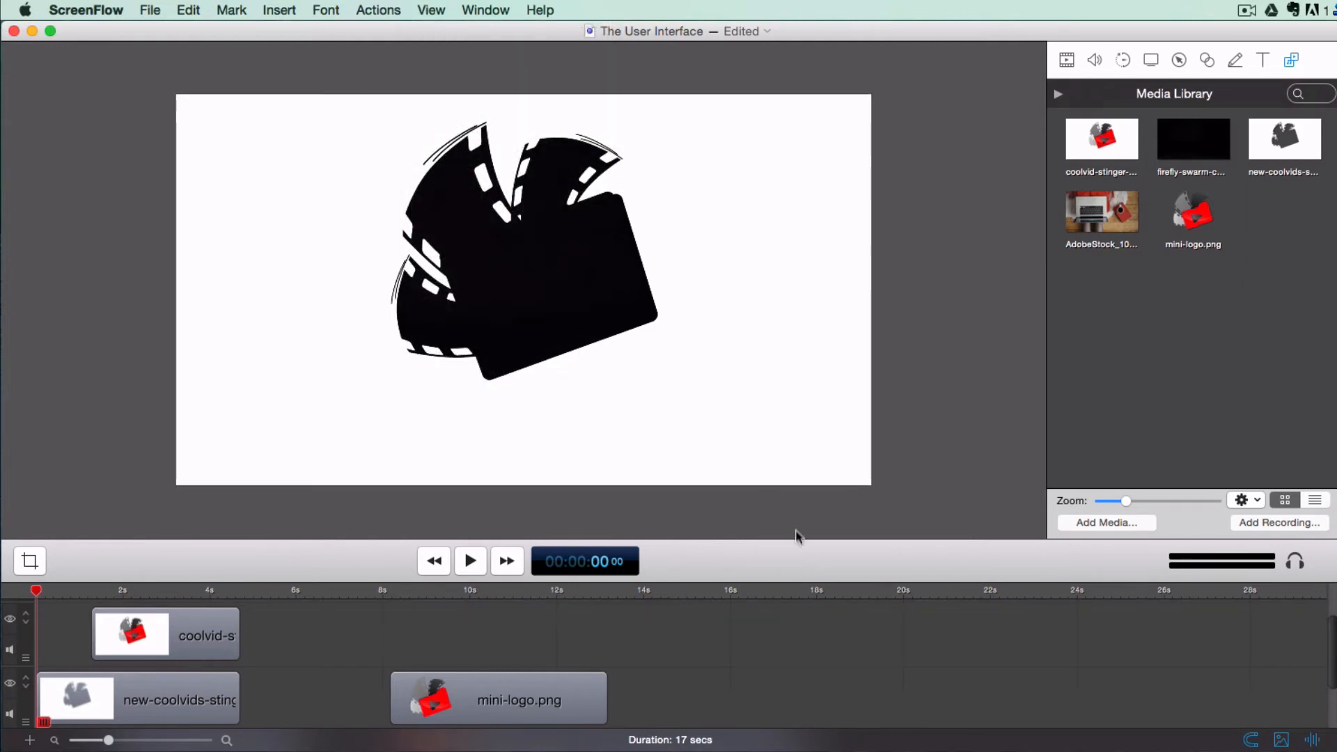
# - Make the timeline area taller and zoom the timeline in until its clips span nearly the full width
pyautogui.moveTo(787, 584); pyautogui.dragTo(785, 493)
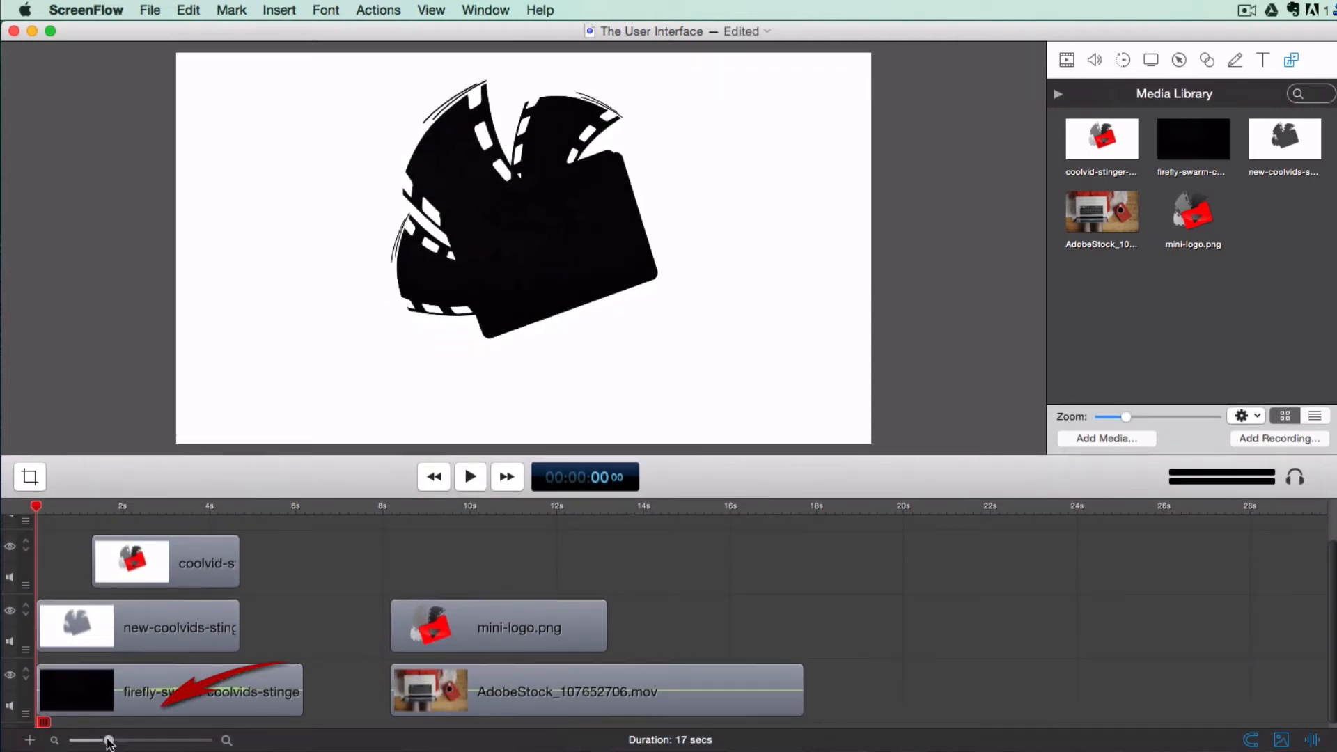
pyautogui.moveTo(109, 740); pyautogui.dragTo(124, 741)
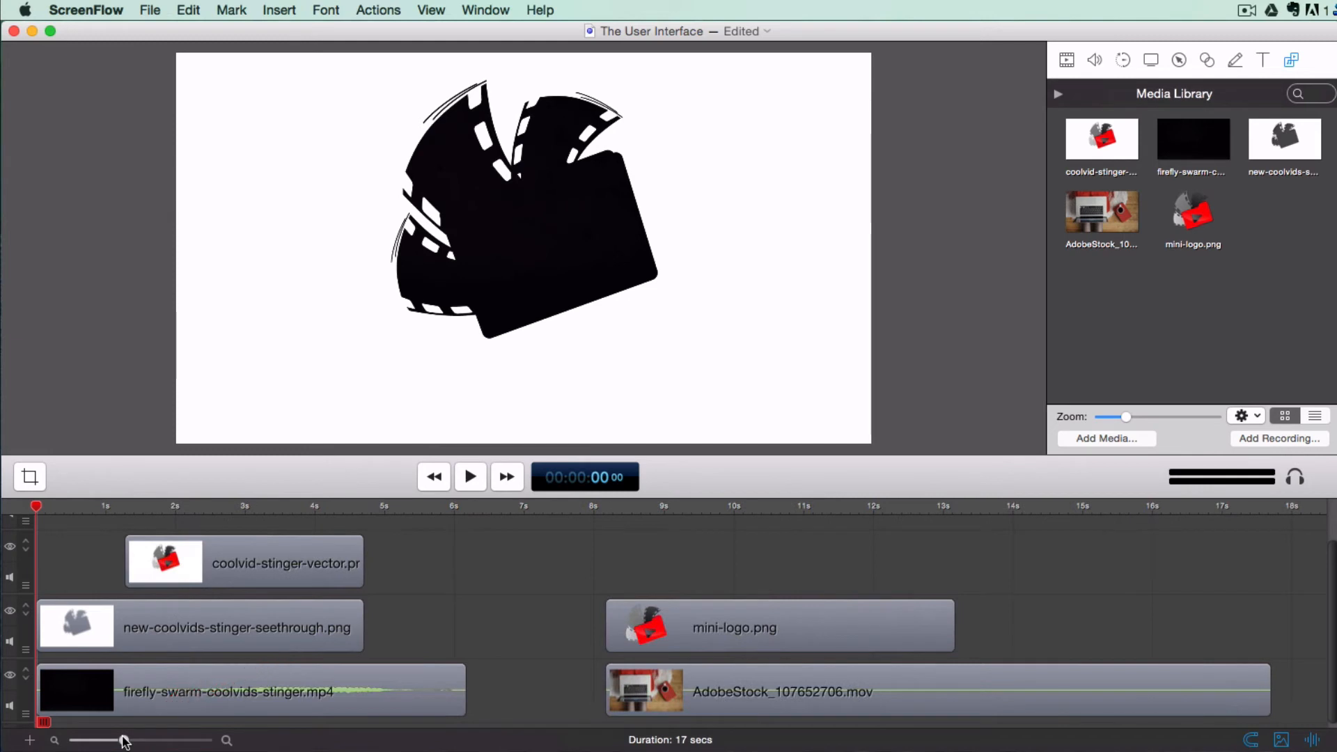
# - Enlarge the Media Library thumbnails so that they fill two columns
pyautogui.press('super+Tab')
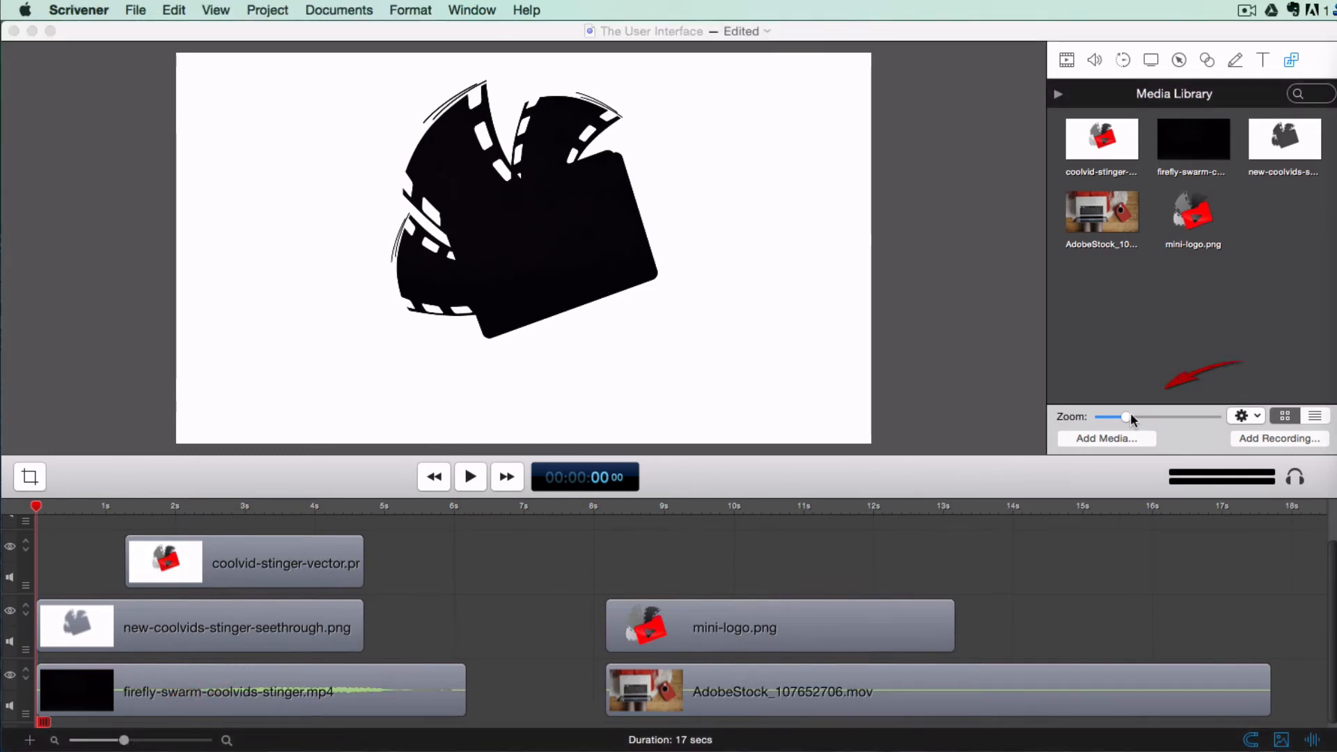
pyautogui.click(1125, 412)
pyautogui.moveTo(1125, 412); pyautogui.dragTo(1147, 412)
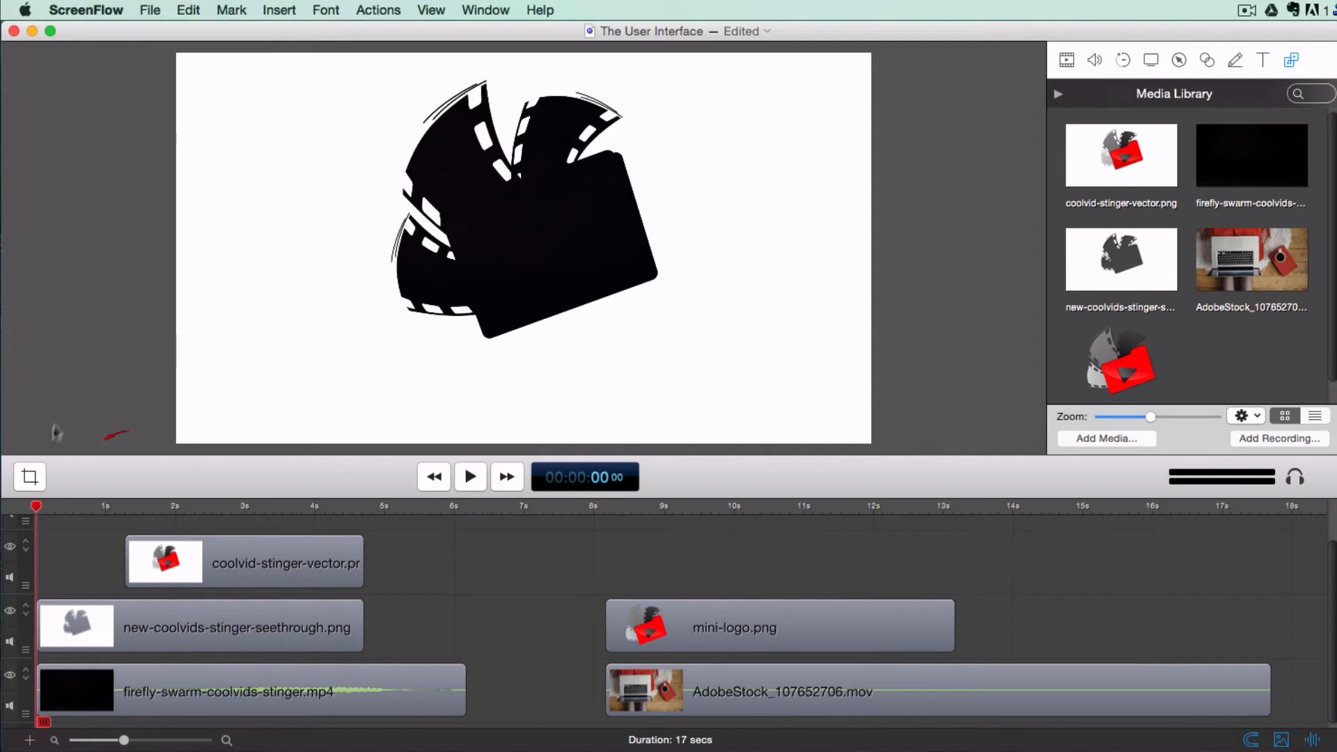
# - Try Ice as the canvas background color with the playhead in the empty gap near 7 seconds, and undo it
pyautogui.click(30, 479)
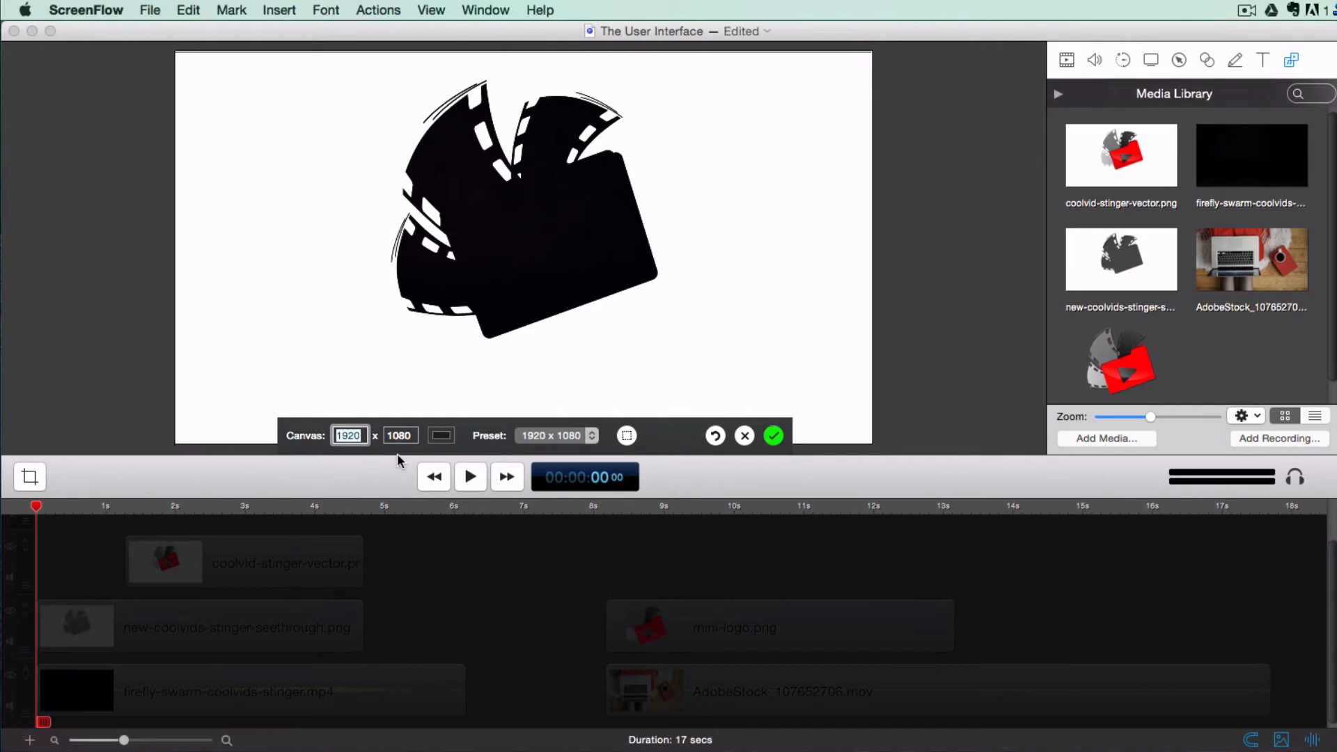
pyautogui.click(513, 507)
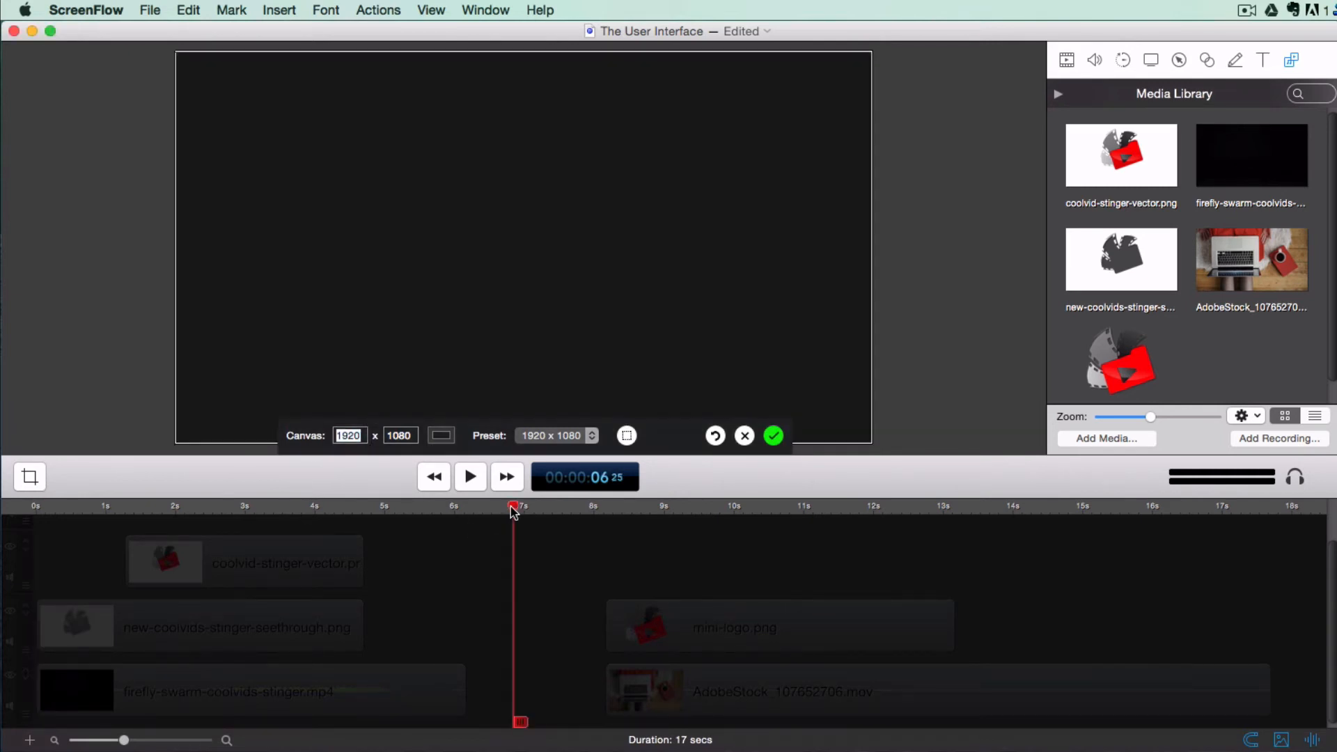
pyautogui.click(440, 436)
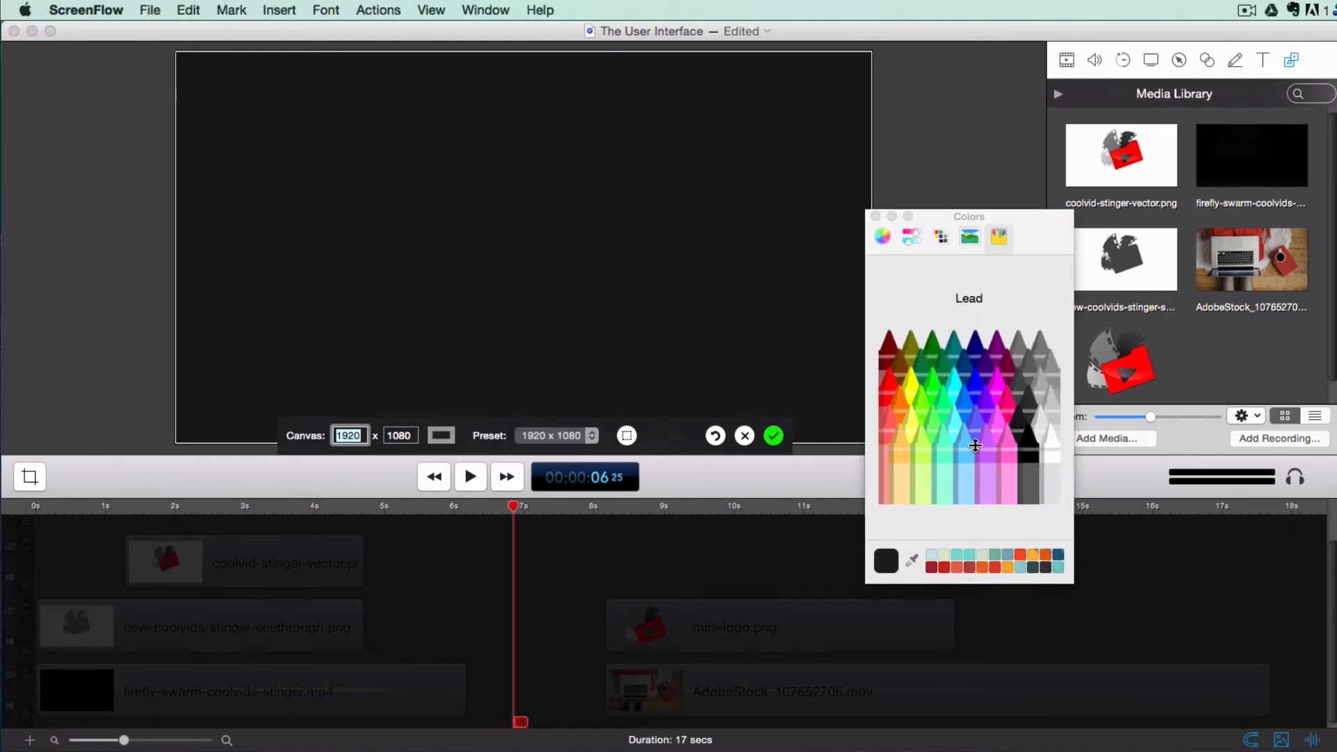
pyautogui.click(956, 421)
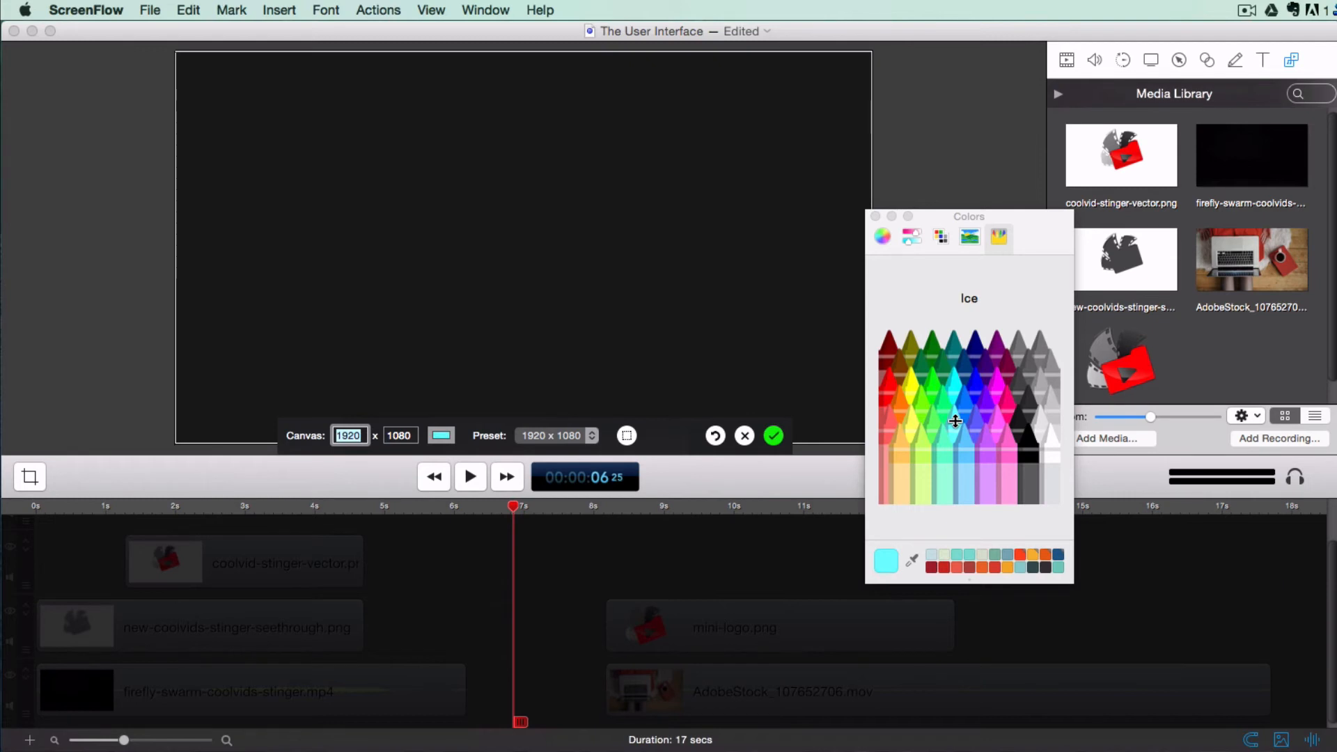
pyautogui.click(773, 436)
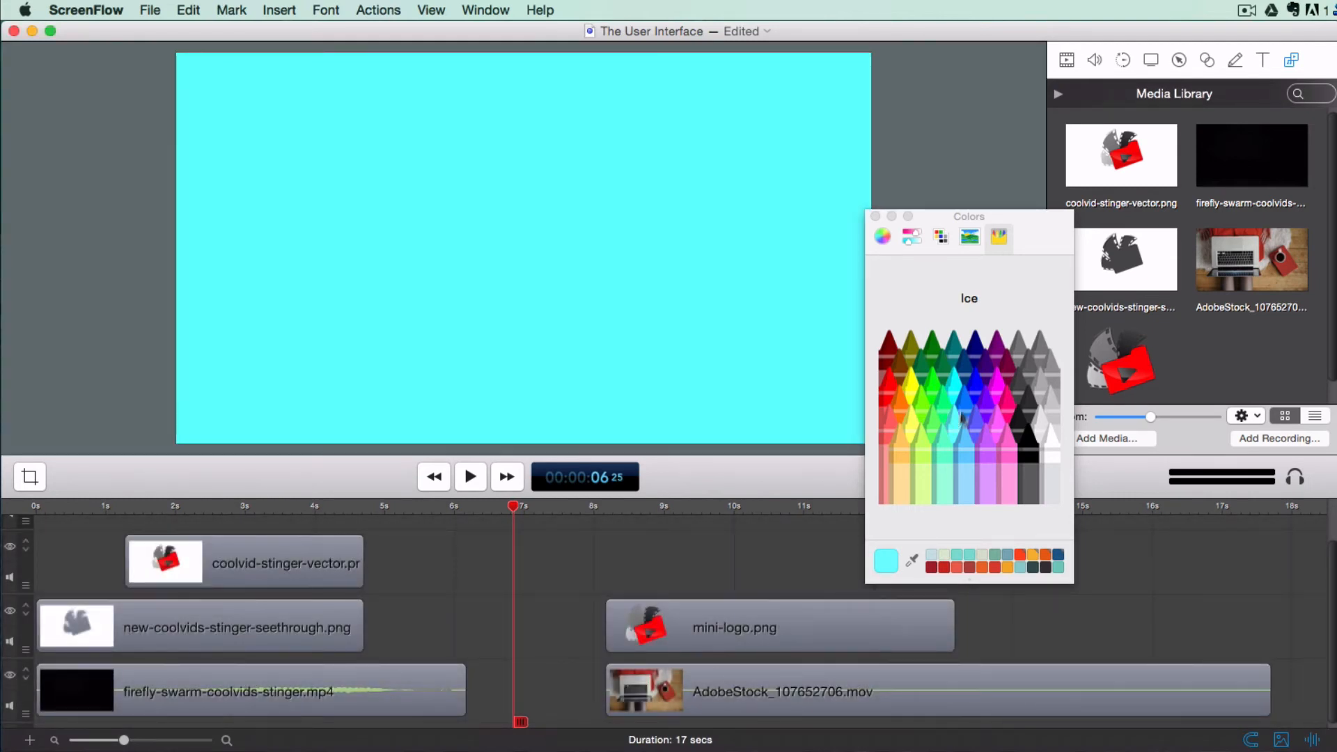
pyautogui.click(876, 217)
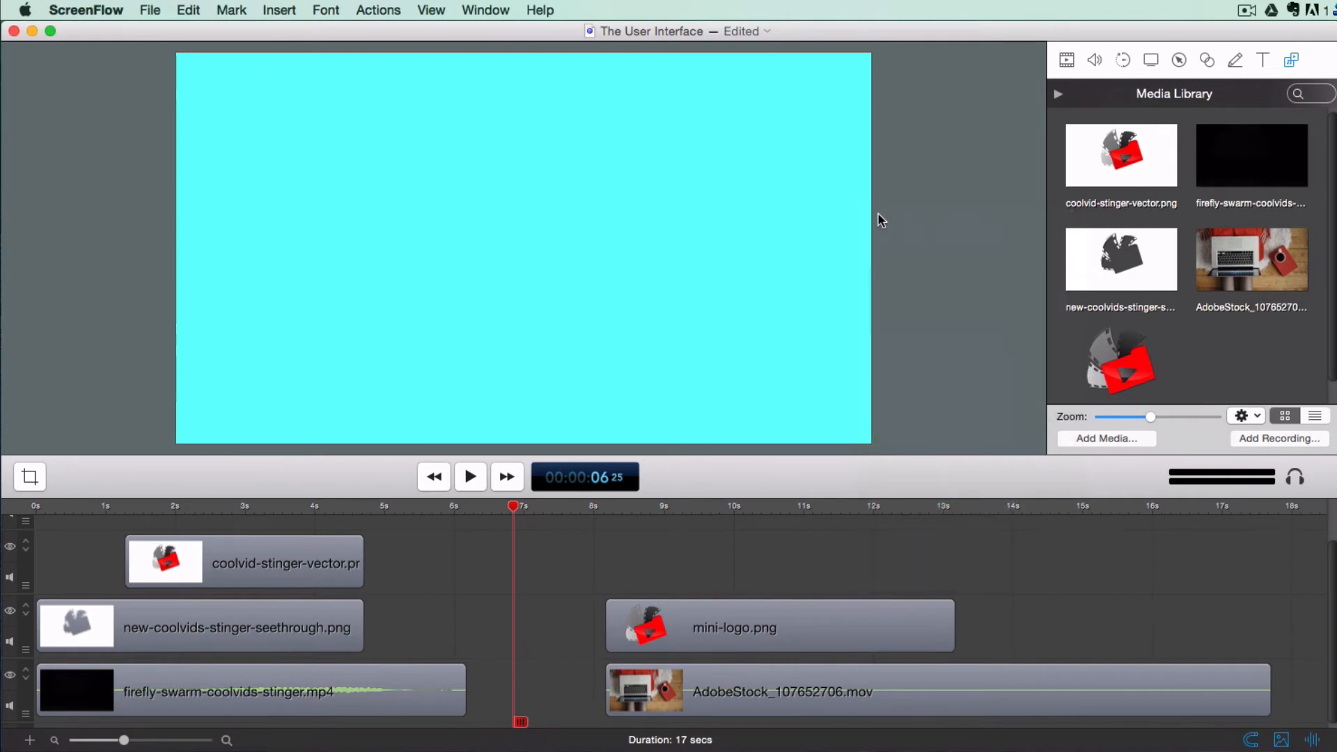
pyautogui.press('super+z')
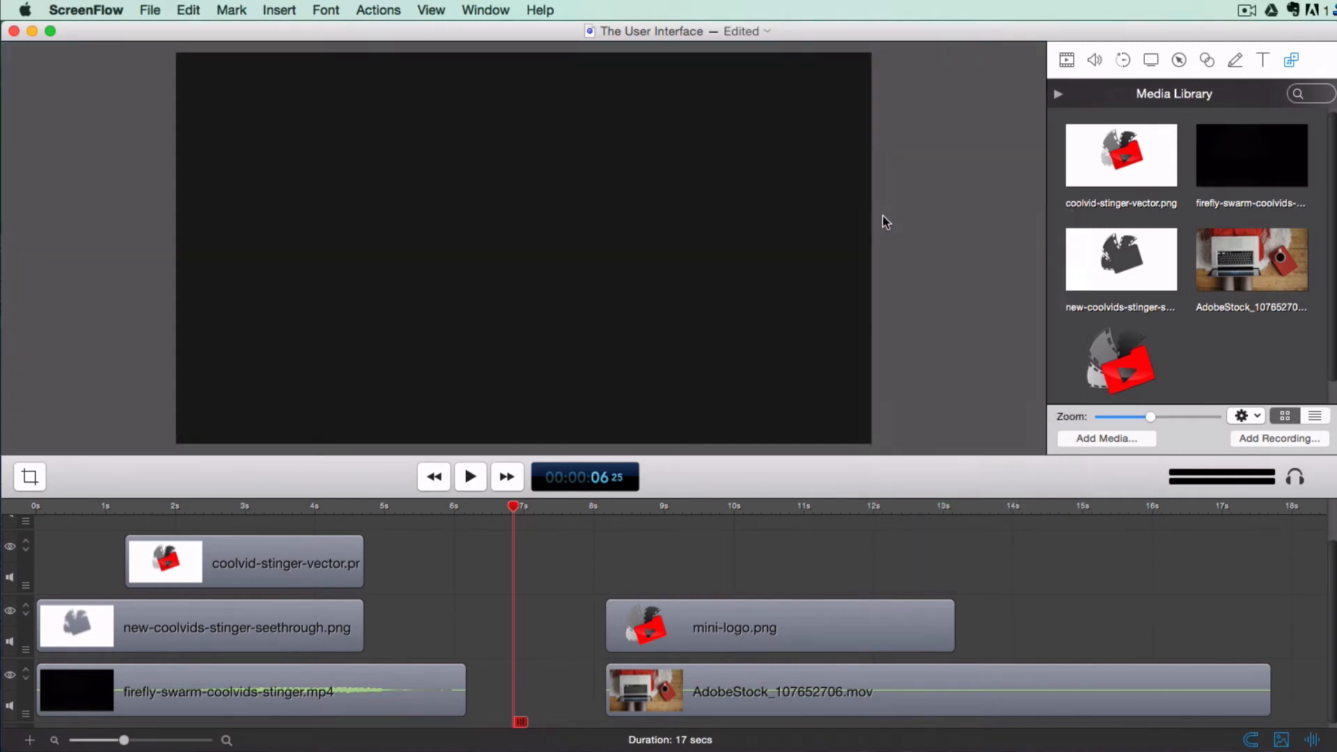
# - Jump the playhead to the start and to the end of the timeline, and play the project
pyautogui.click(434, 477)
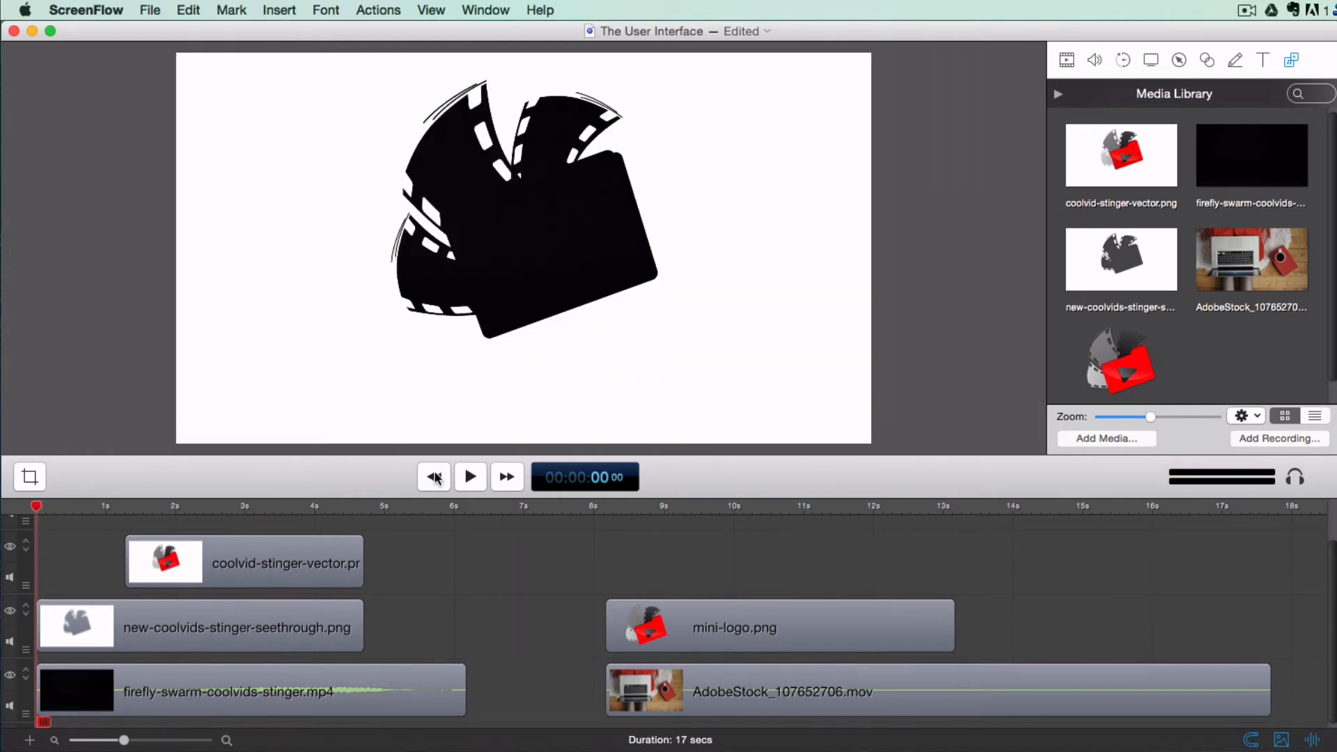
pyautogui.click(509, 477)
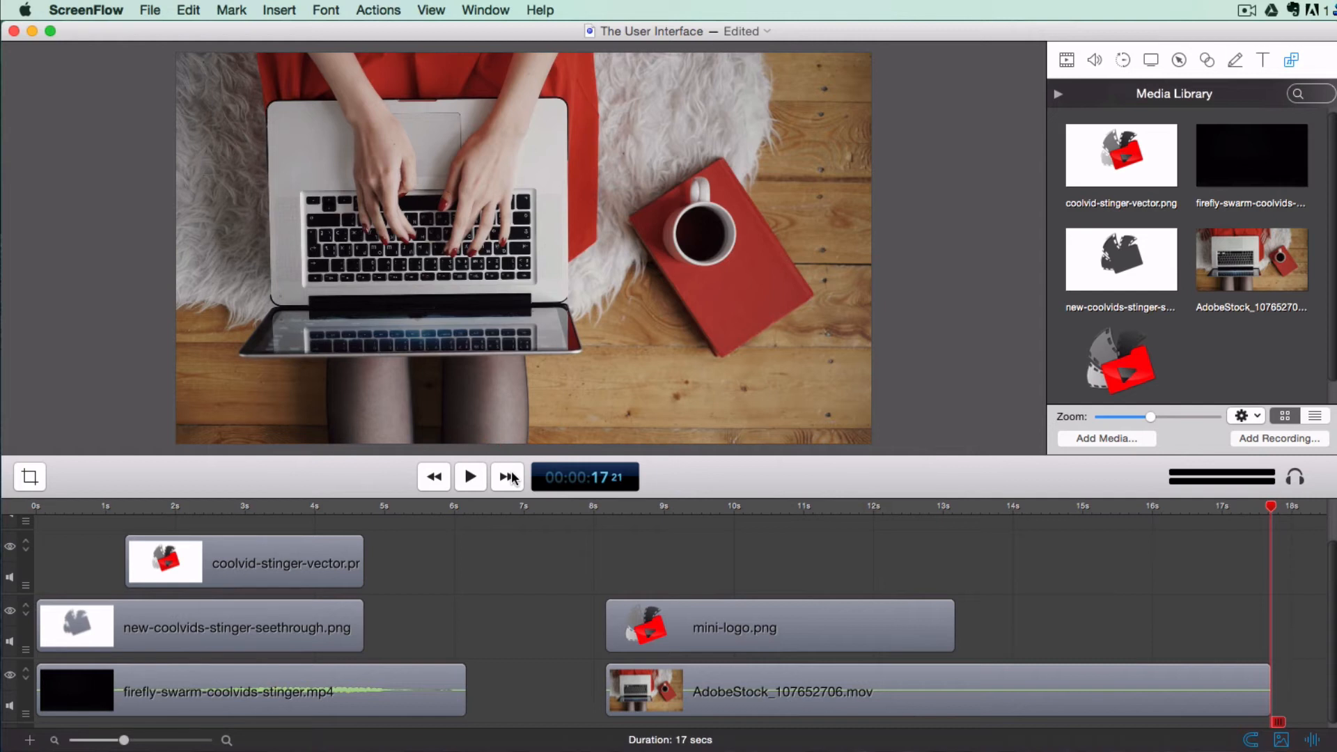
pyautogui.press('space')
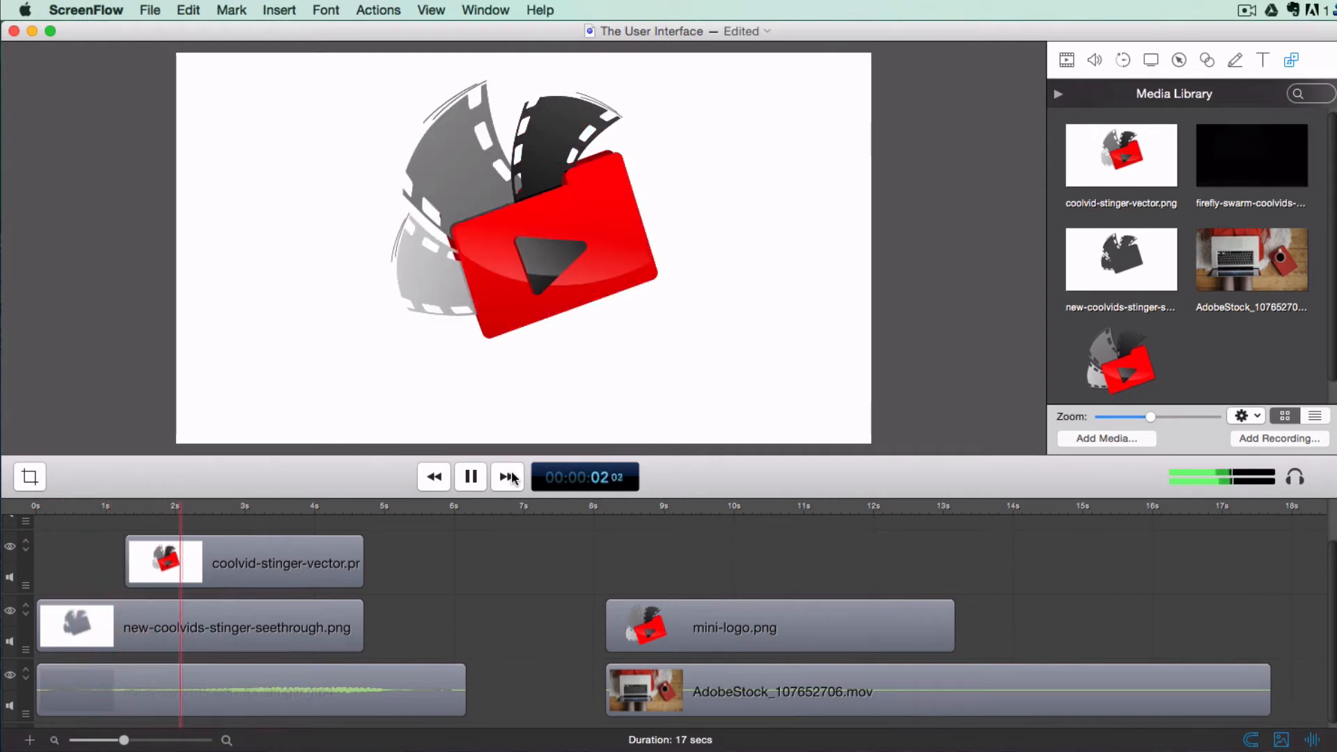
# - Pause the playback and scrub the playhead forward to about 5 seconds
pyautogui.press('space')
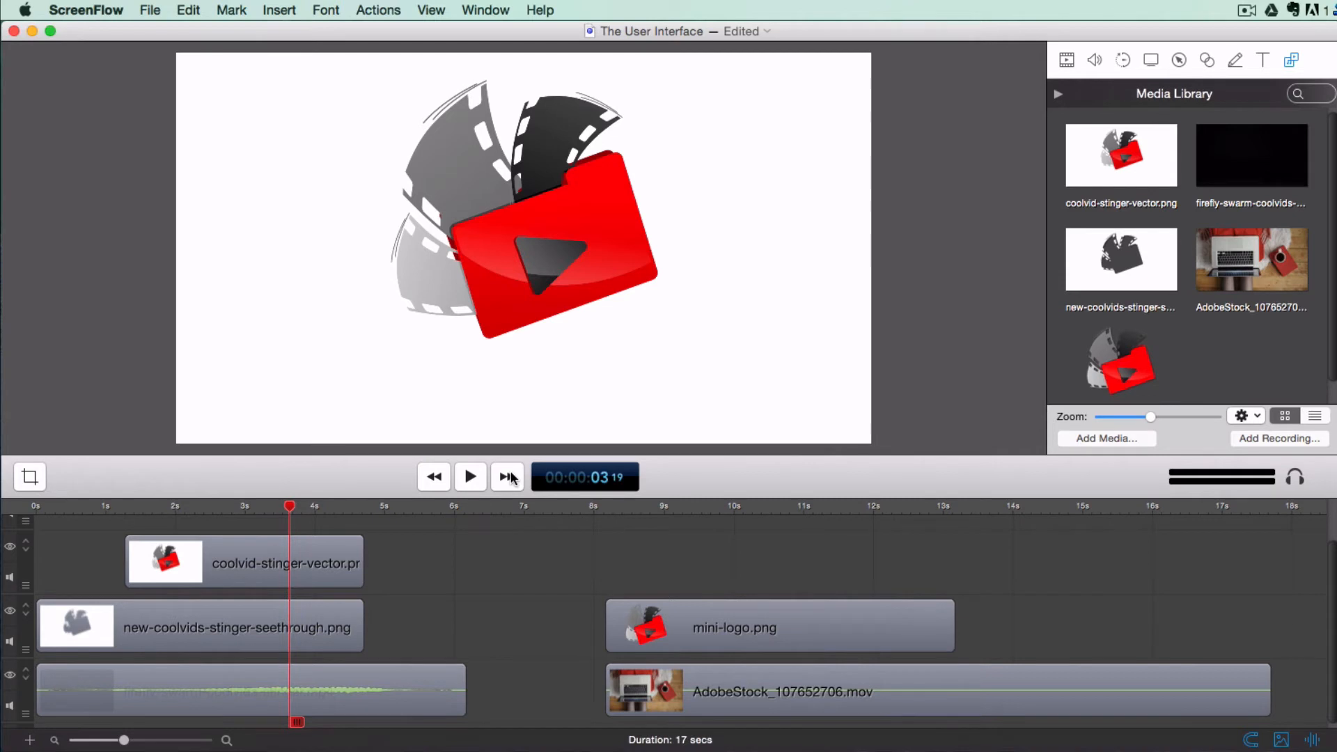
pyautogui.click(297, 510)
pyautogui.moveTo(297, 510); pyautogui.dragTo(400, 509)
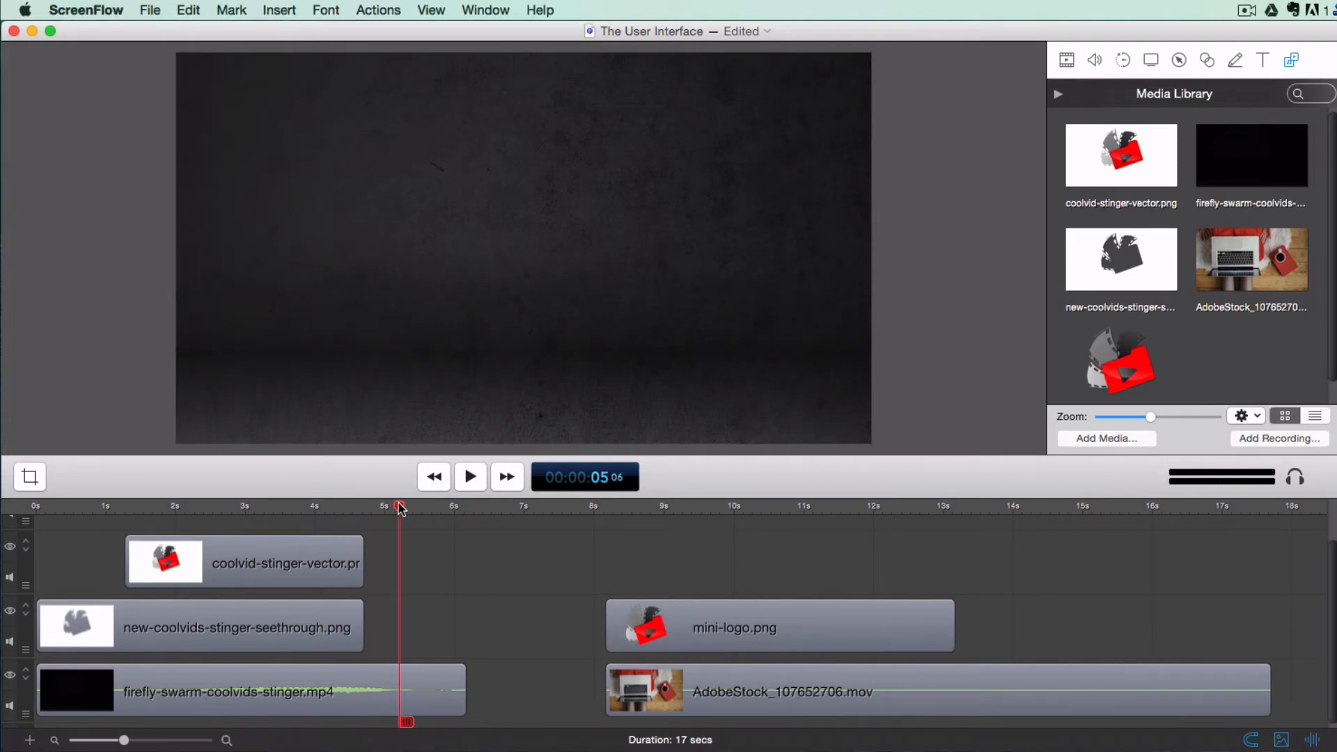
# - Place the playhead at about 9.6 seconds and move the mini-logo.png clip so that it starts there
pyautogui.click(708, 504)
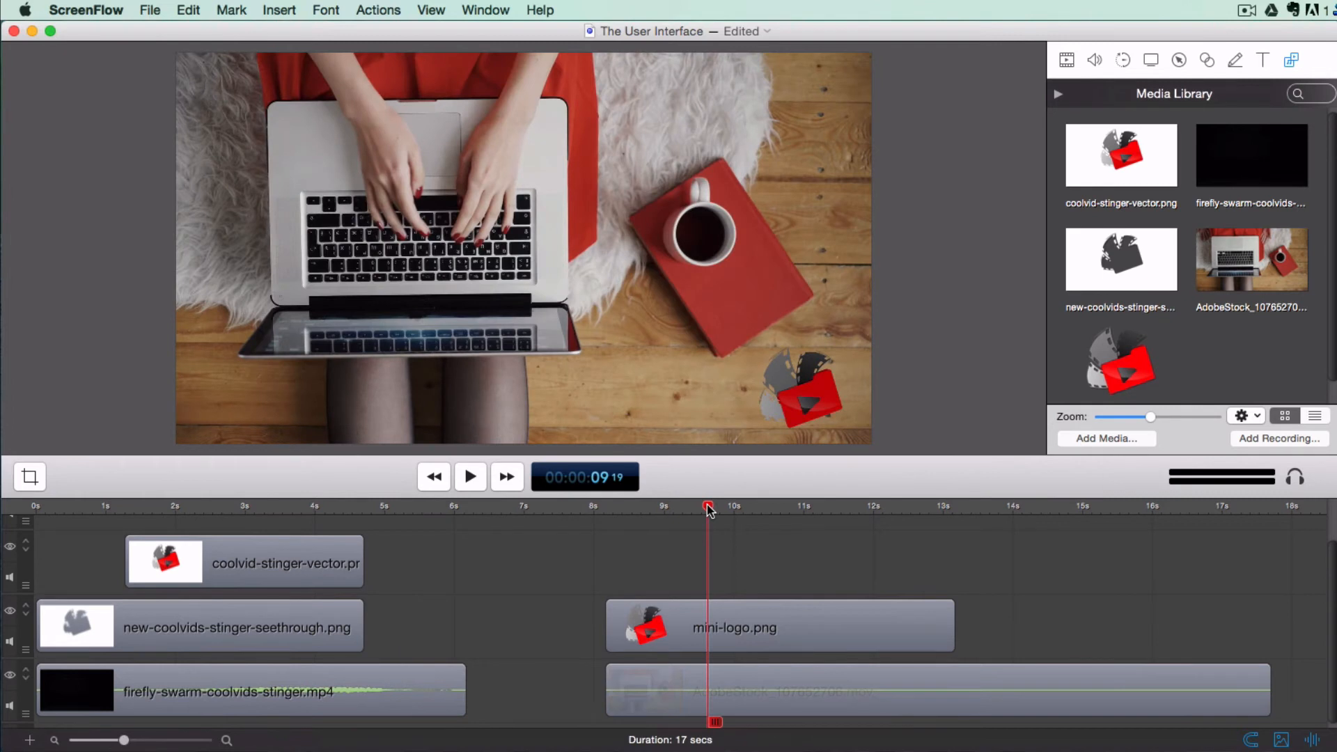
pyautogui.click(736, 616)
pyautogui.moveTo(735, 611); pyautogui.dragTo(830, 606)
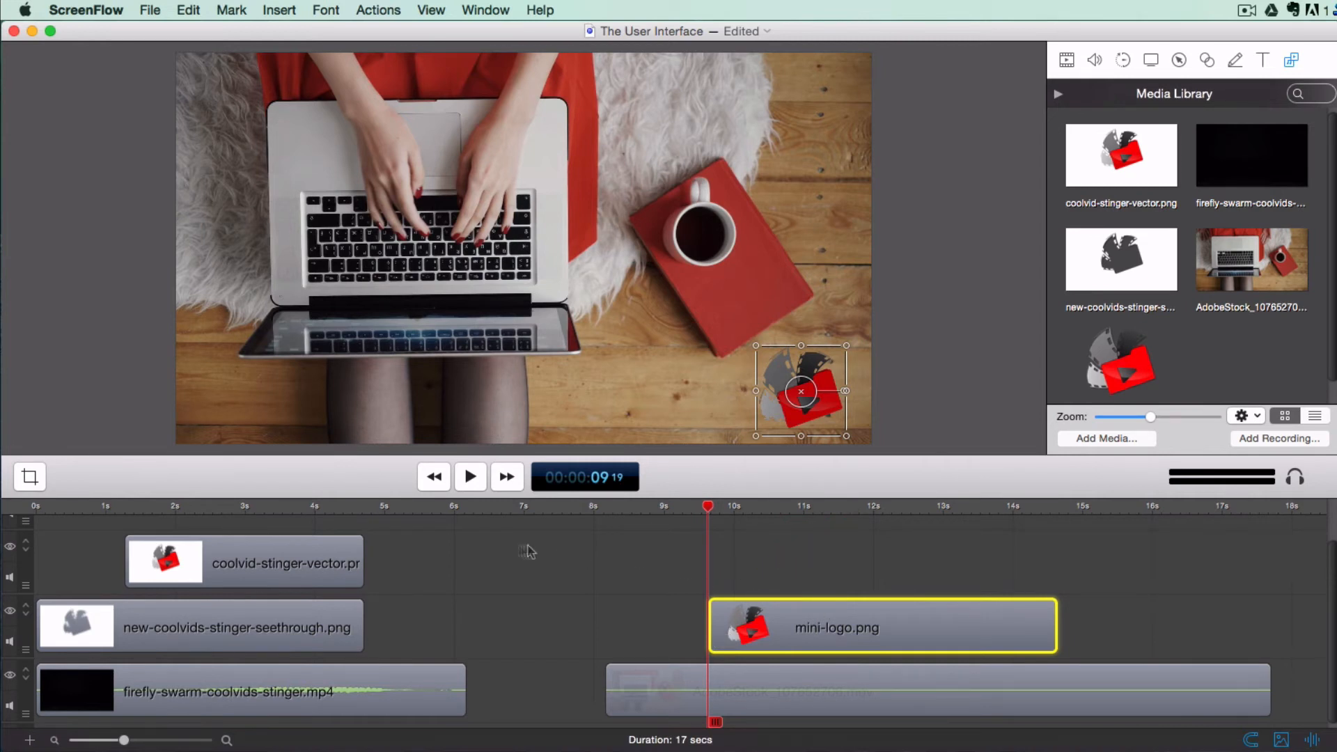
# - Extend the new-coolvids-stinger-seethrough.png clip to the end of the firefly-swarm clip, and try to lengthen the firefly-swarm clip as well
pyautogui.click(360, 609)
pyautogui.moveTo(360, 609); pyautogui.dragTo(465, 610)
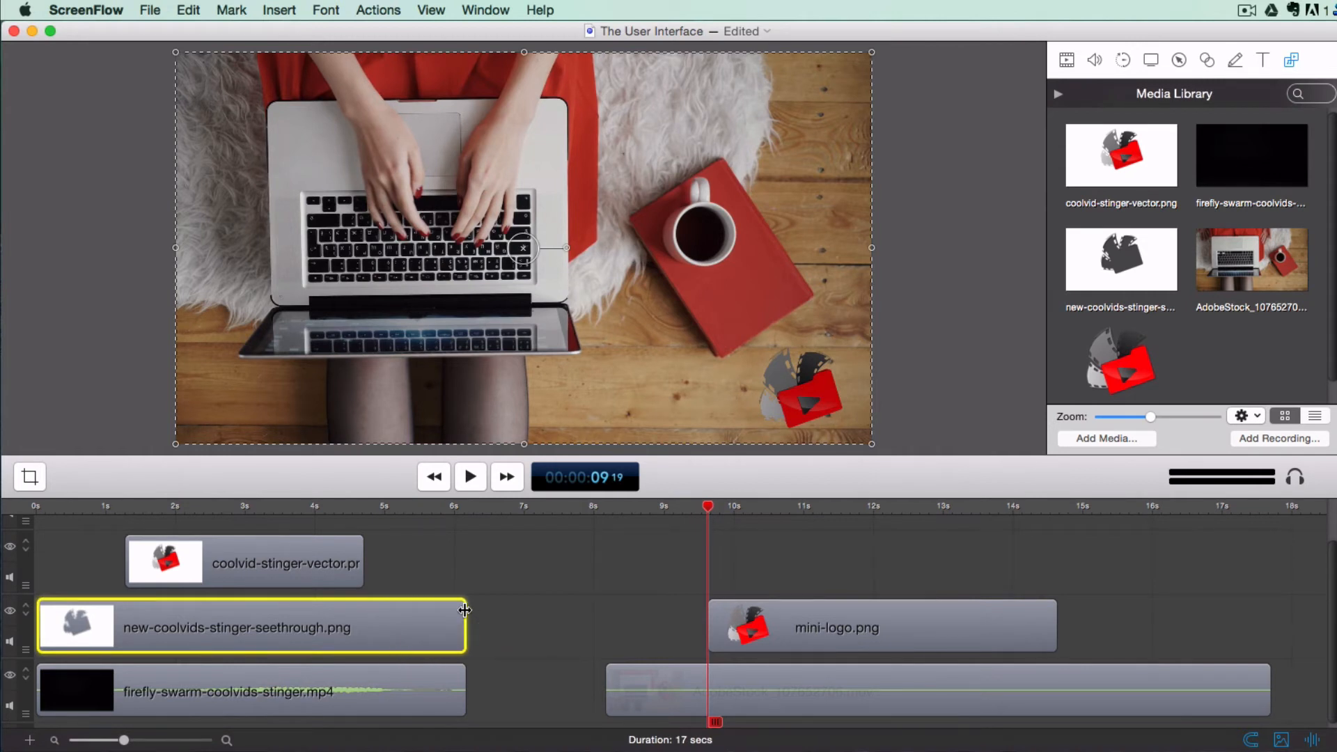
pyautogui.moveTo(465, 679); pyautogui.dragTo(480, 681)
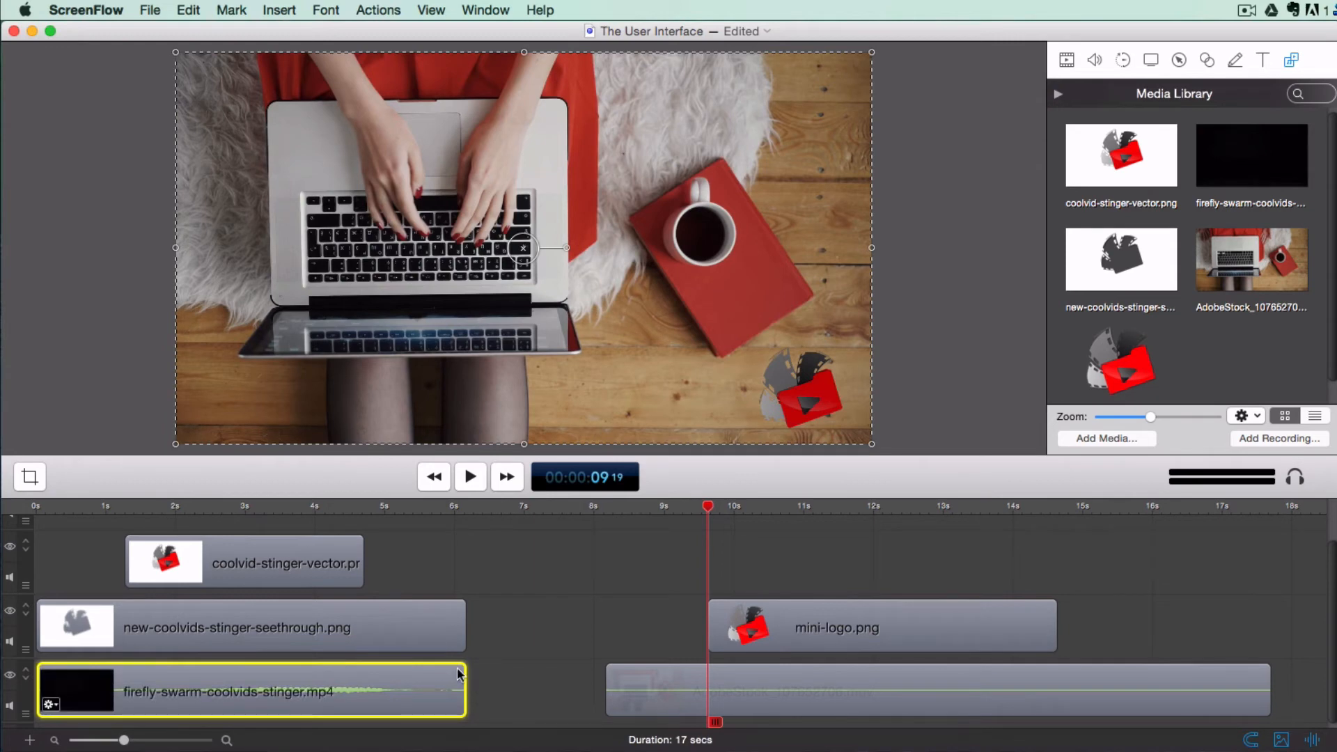
# - Add a freeze frame at the end of the firefly-swarm clip and shorten it to end at about 7.4 seconds
pyautogui.click(466, 508)
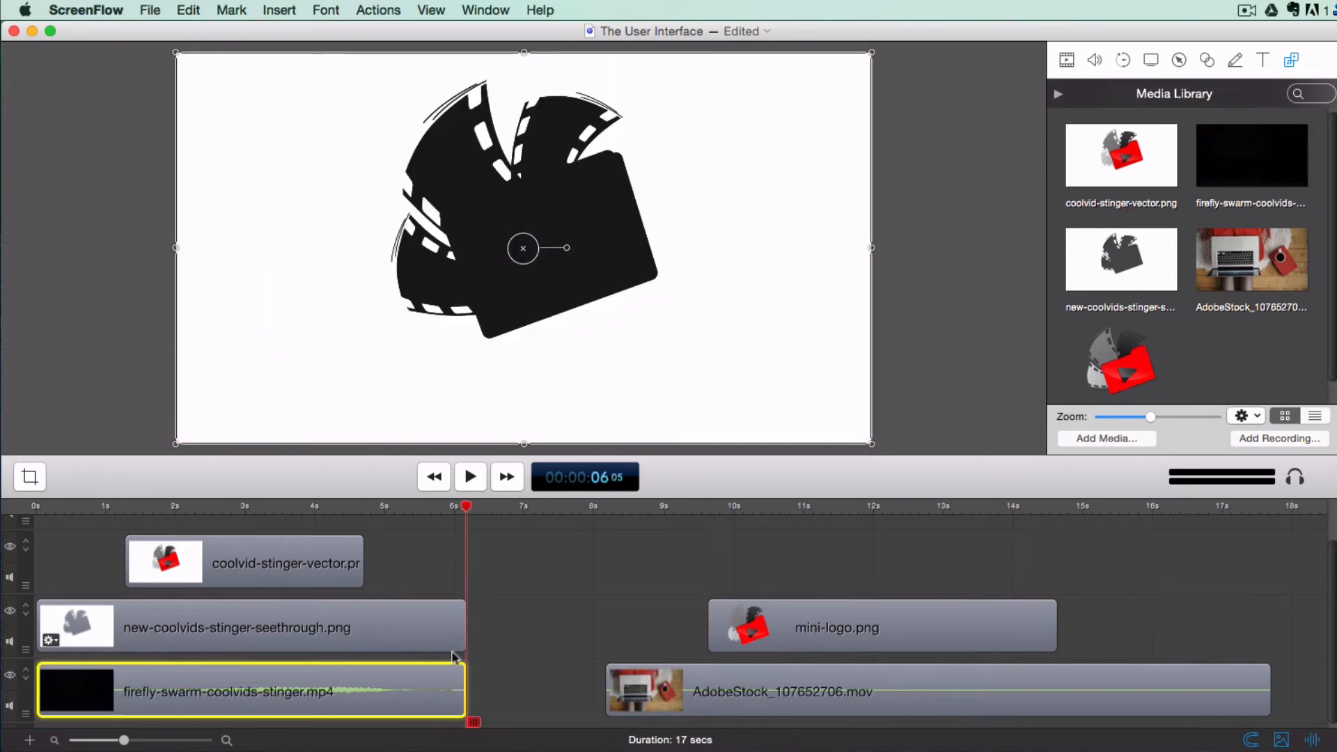
pyautogui.rightClick(453, 673)
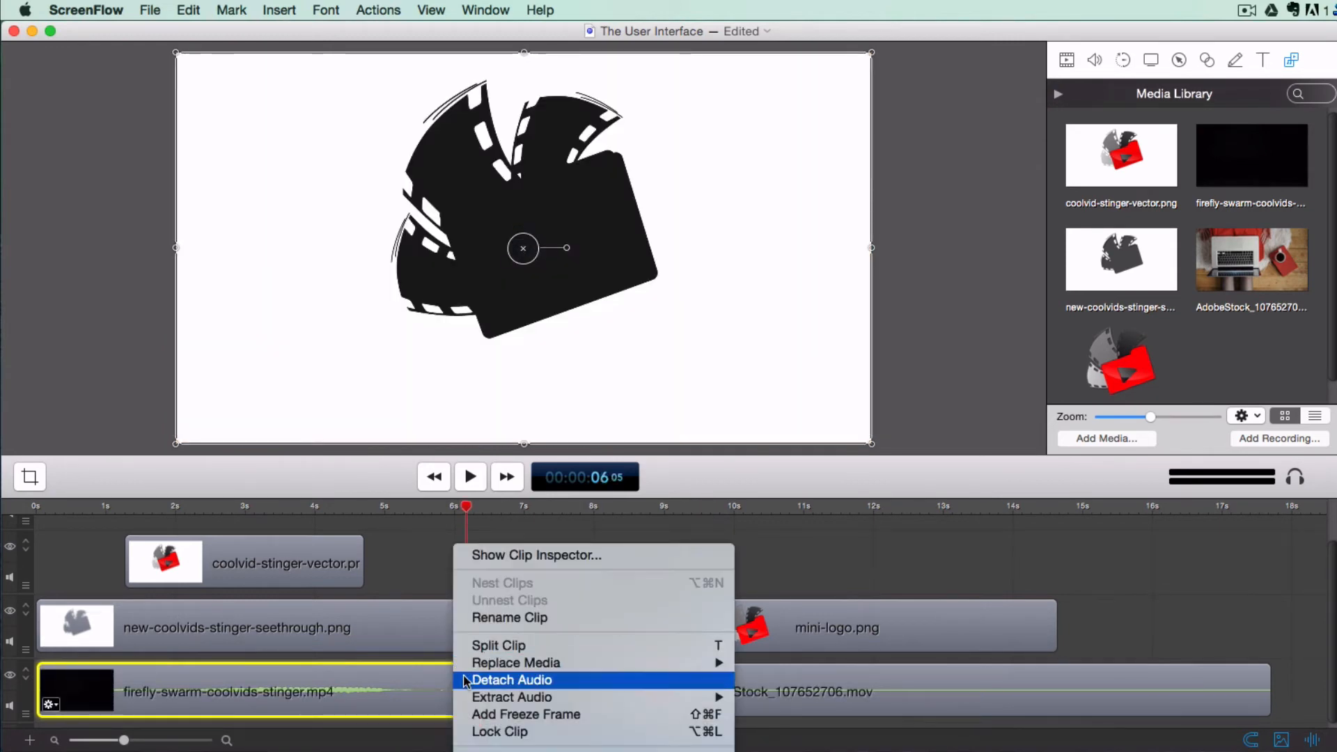
pyautogui.click(486, 711)
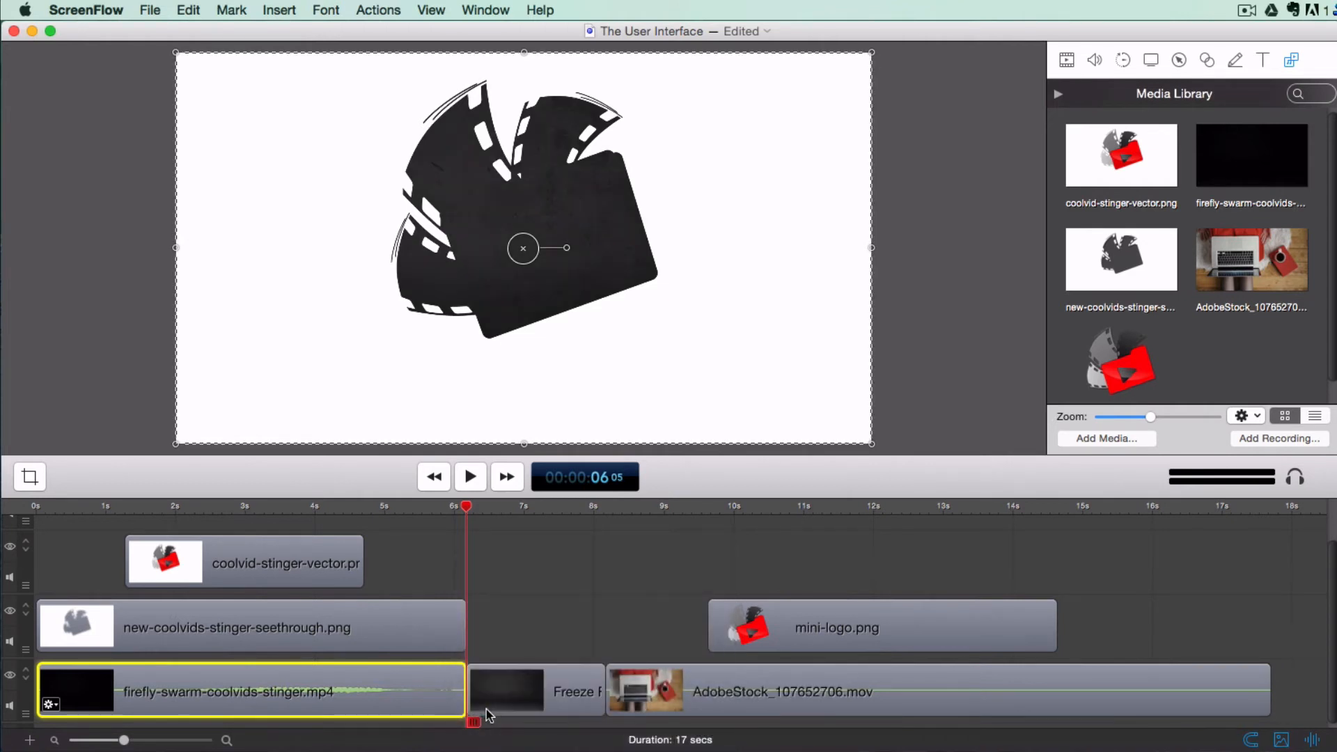
pyautogui.press('super+Tab')
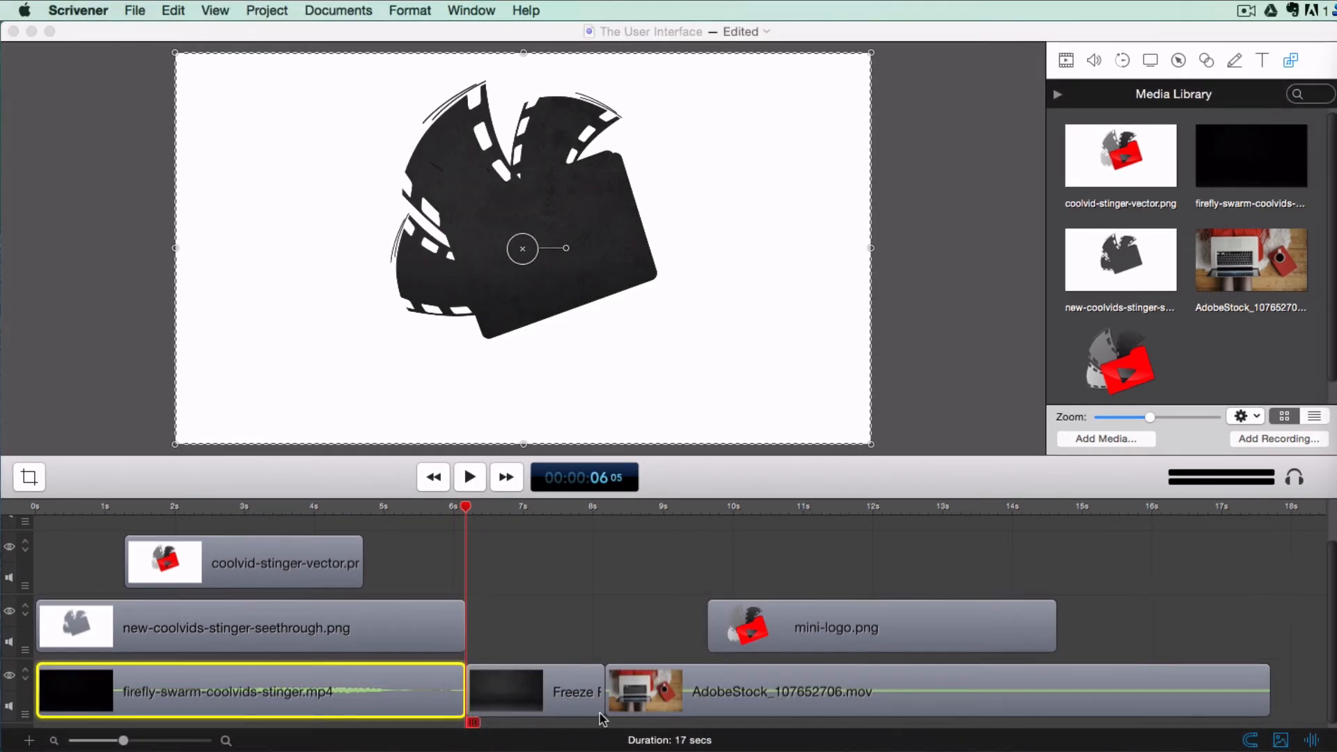
pyautogui.moveTo(600, 713); pyautogui.dragTo(551, 720)
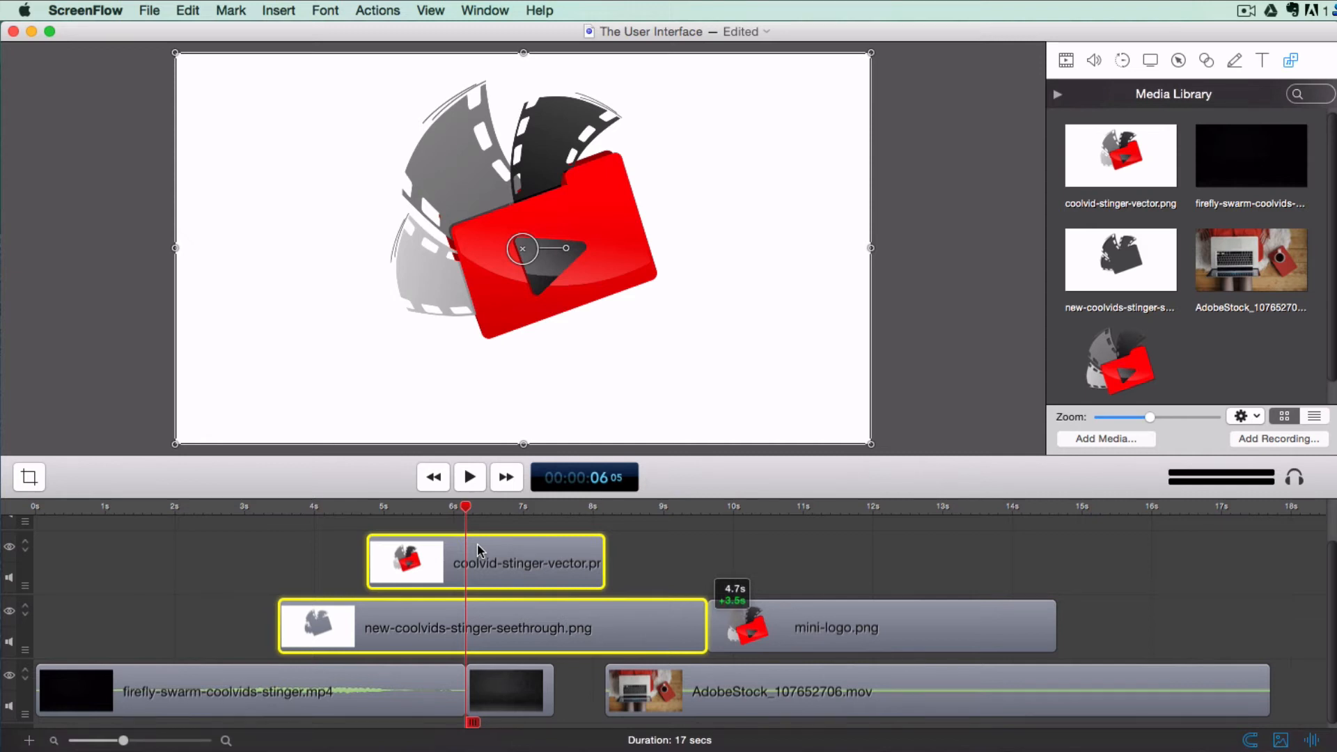
# - Play the project from the start and pause it at about 3 seconds
pyautogui.click(436, 478)
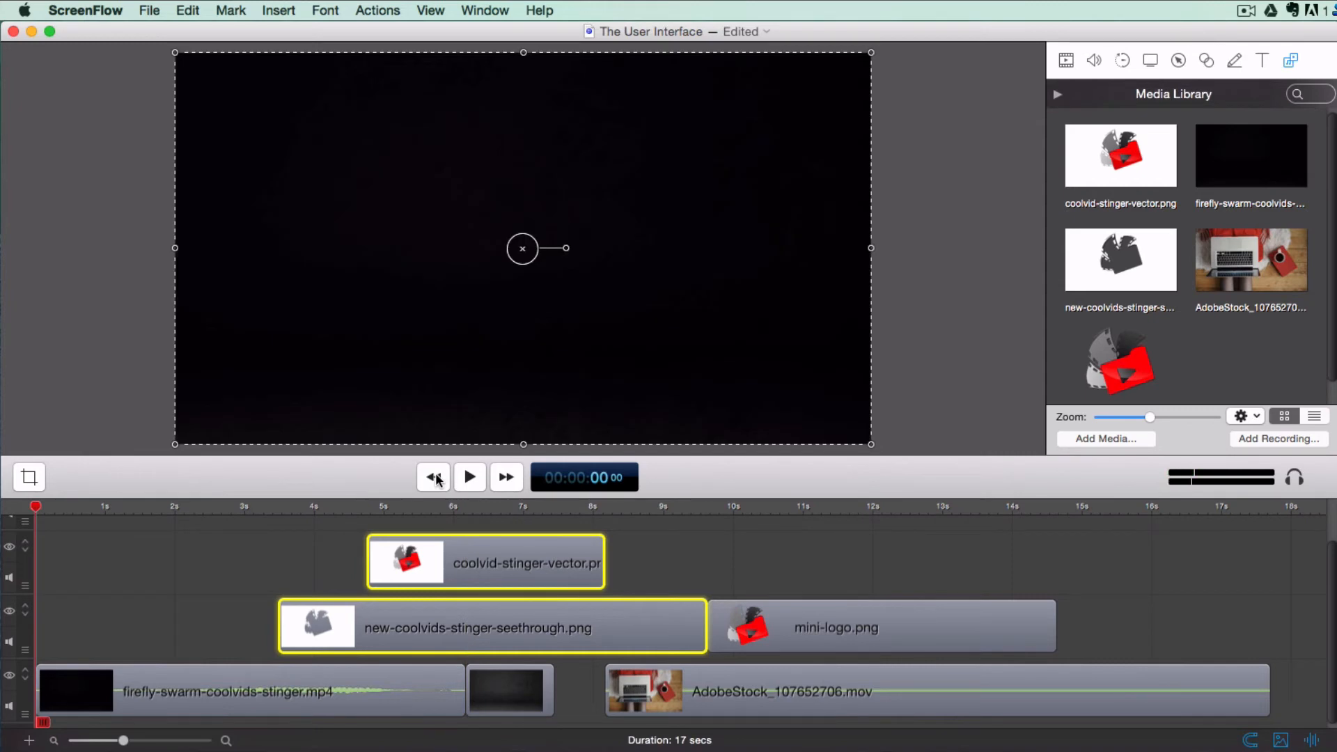
pyautogui.click(472, 476)
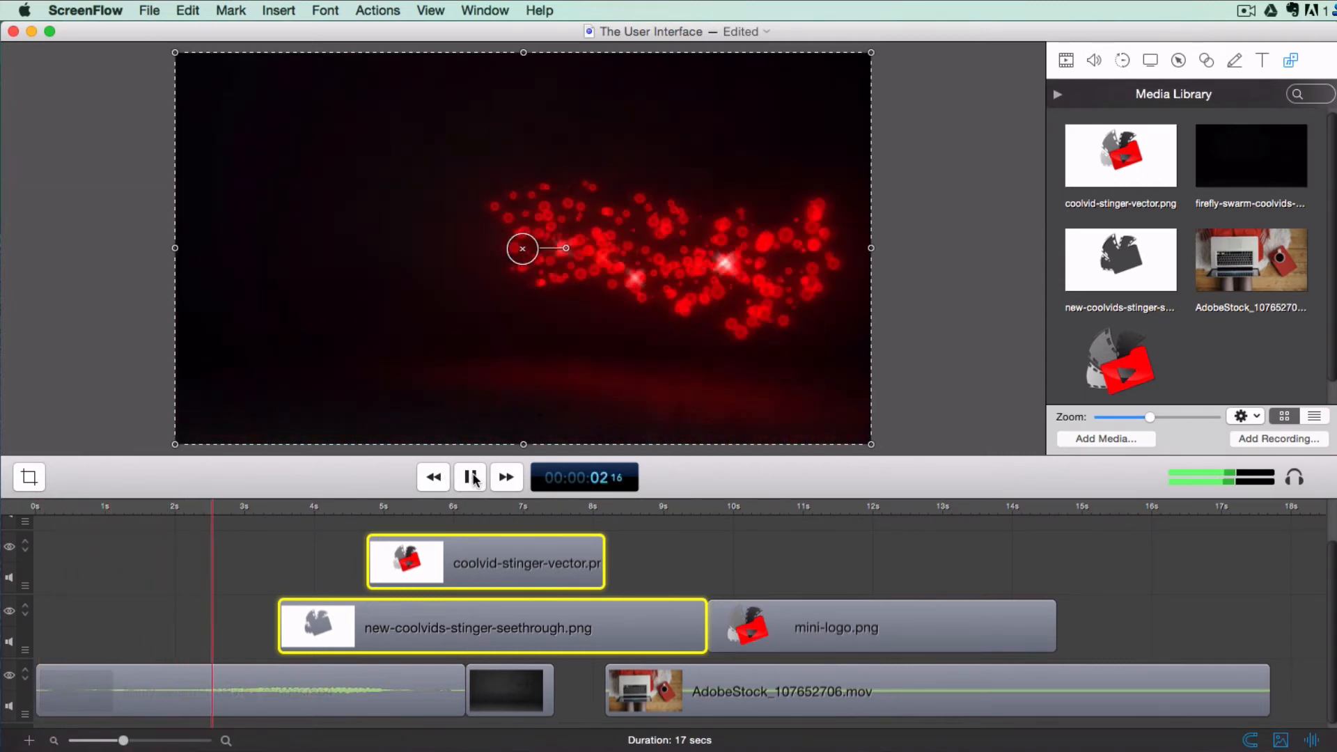
pyautogui.click(471, 477)
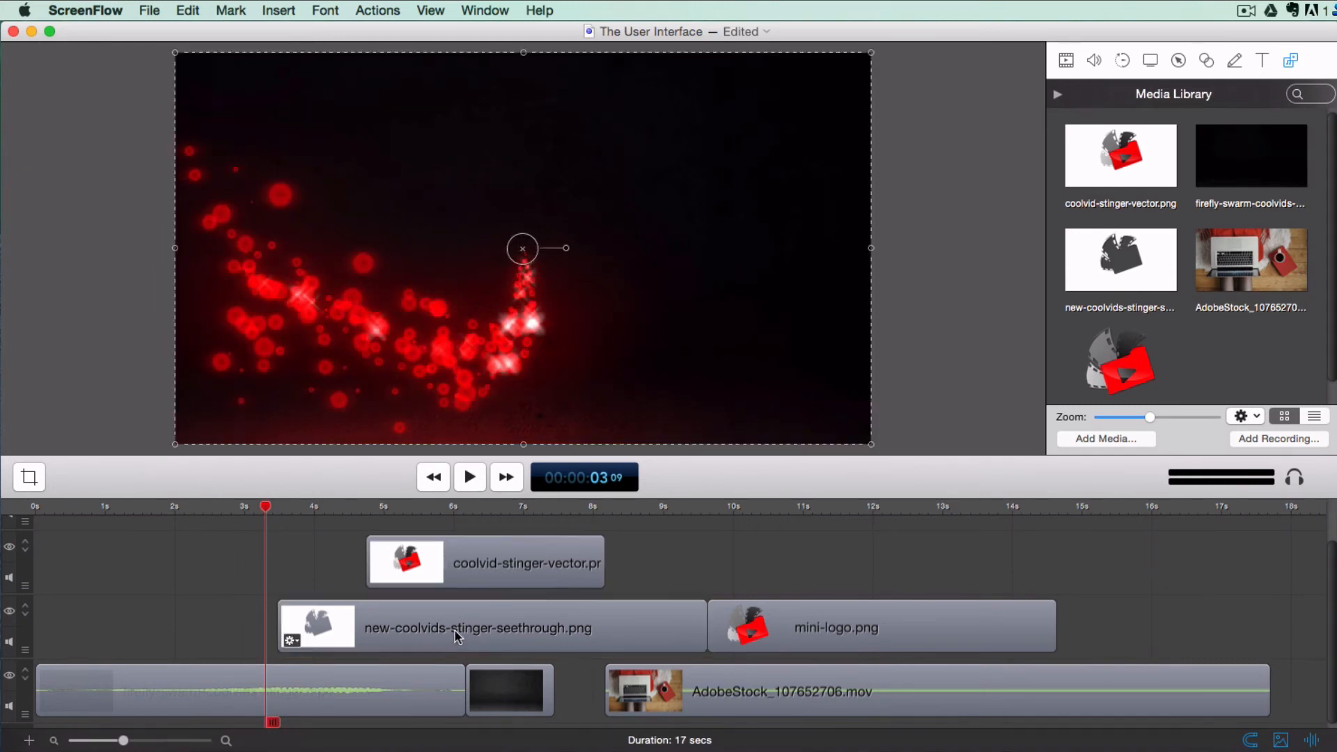
# - Move the new-coolvids-stinger-seethrough.png clip back to 0 seconds, and preview the project from the start to about 4 seconds
pyautogui.moveTo(454, 631); pyautogui.dragTo(215, 603)
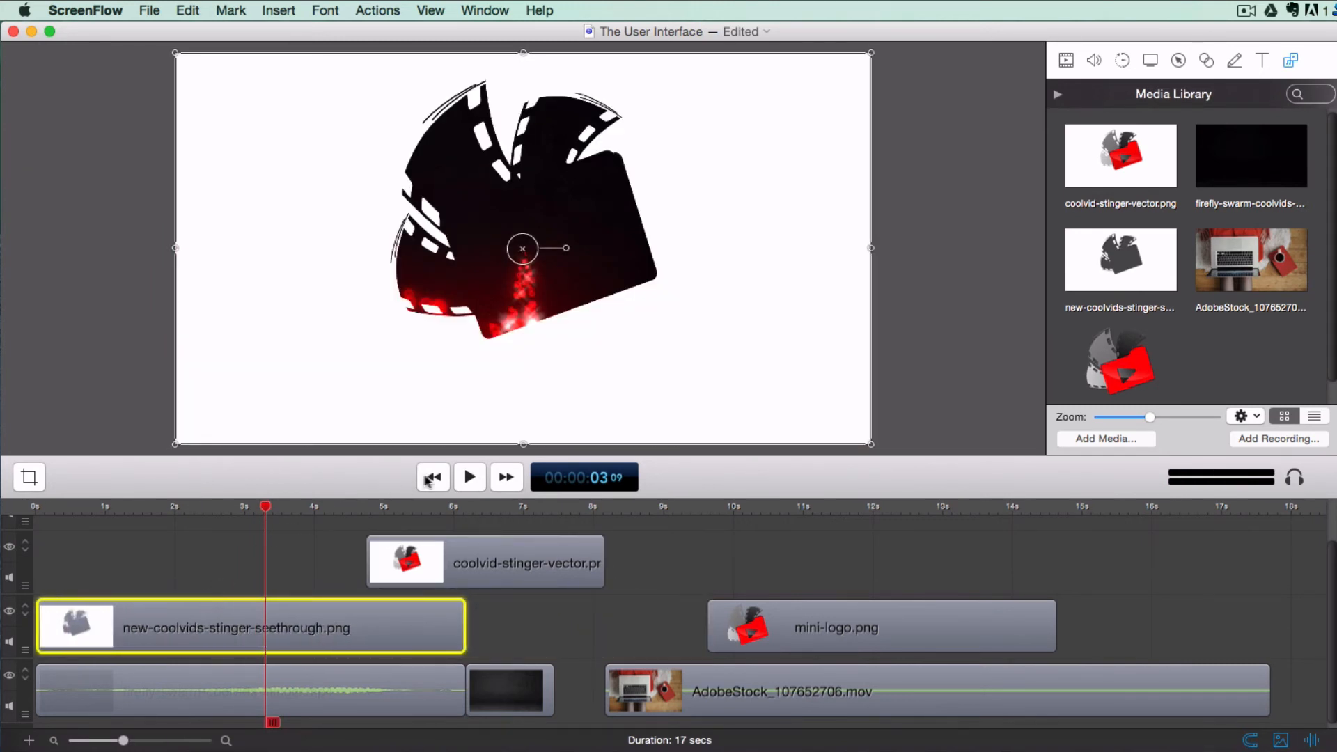
pyautogui.click(433, 477)
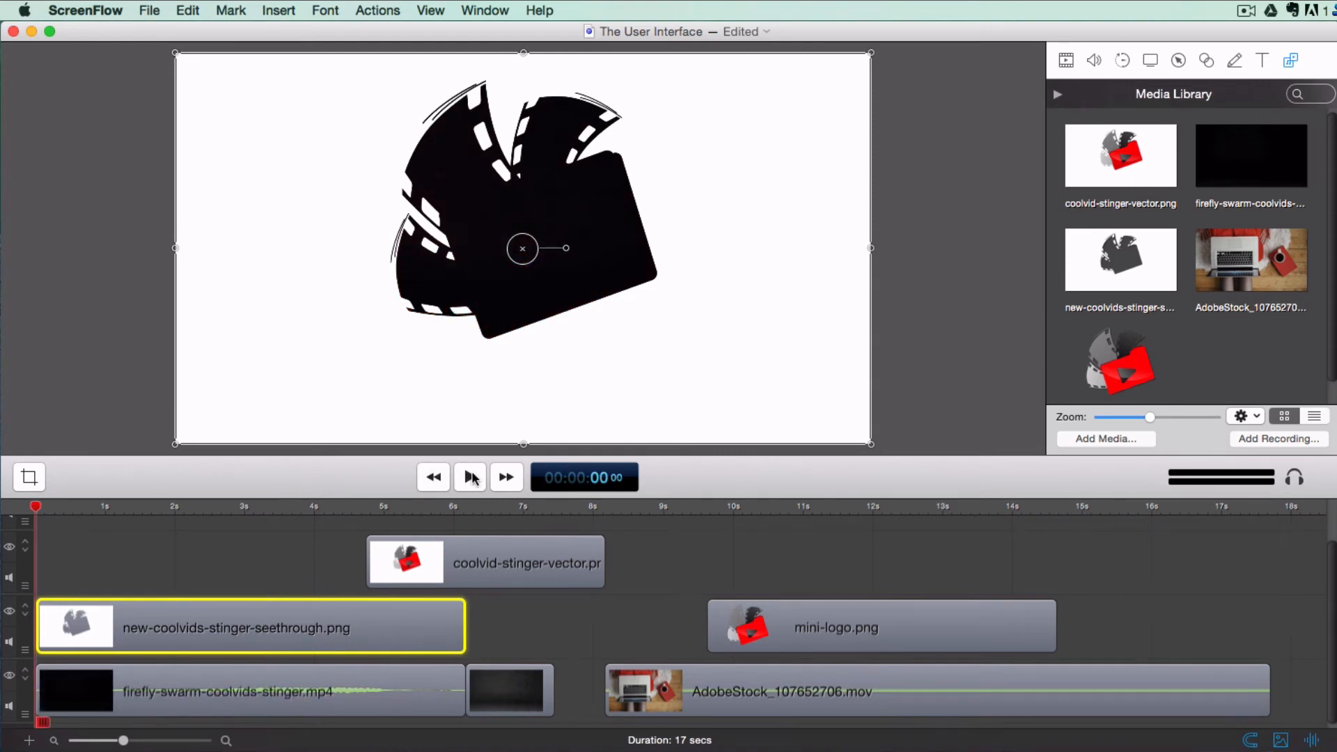
pyautogui.click(473, 478)
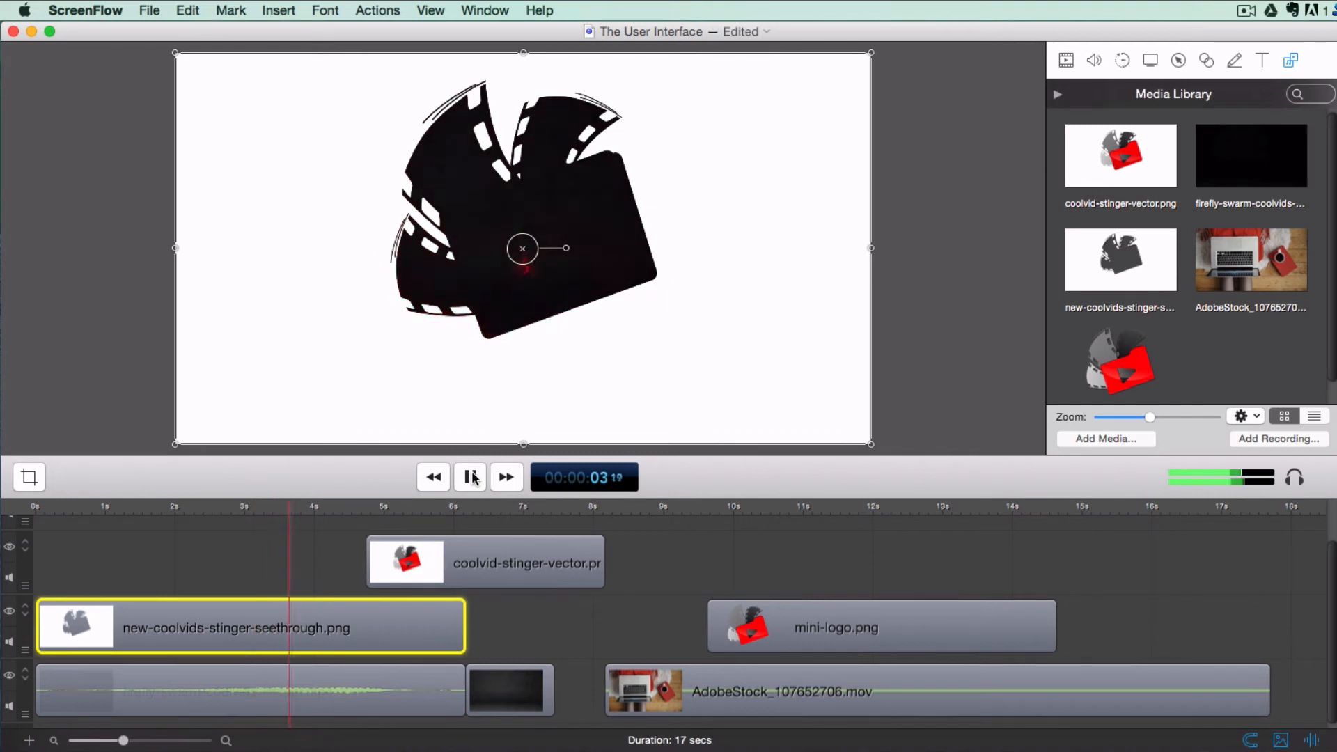
pyautogui.click(473, 477)
# - Move the coolvid-stinger-vector.png clip so that it ends flush with the clip below, and preview it from its beginning
pyautogui.moveTo(535, 566); pyautogui.dragTo(396, 565)
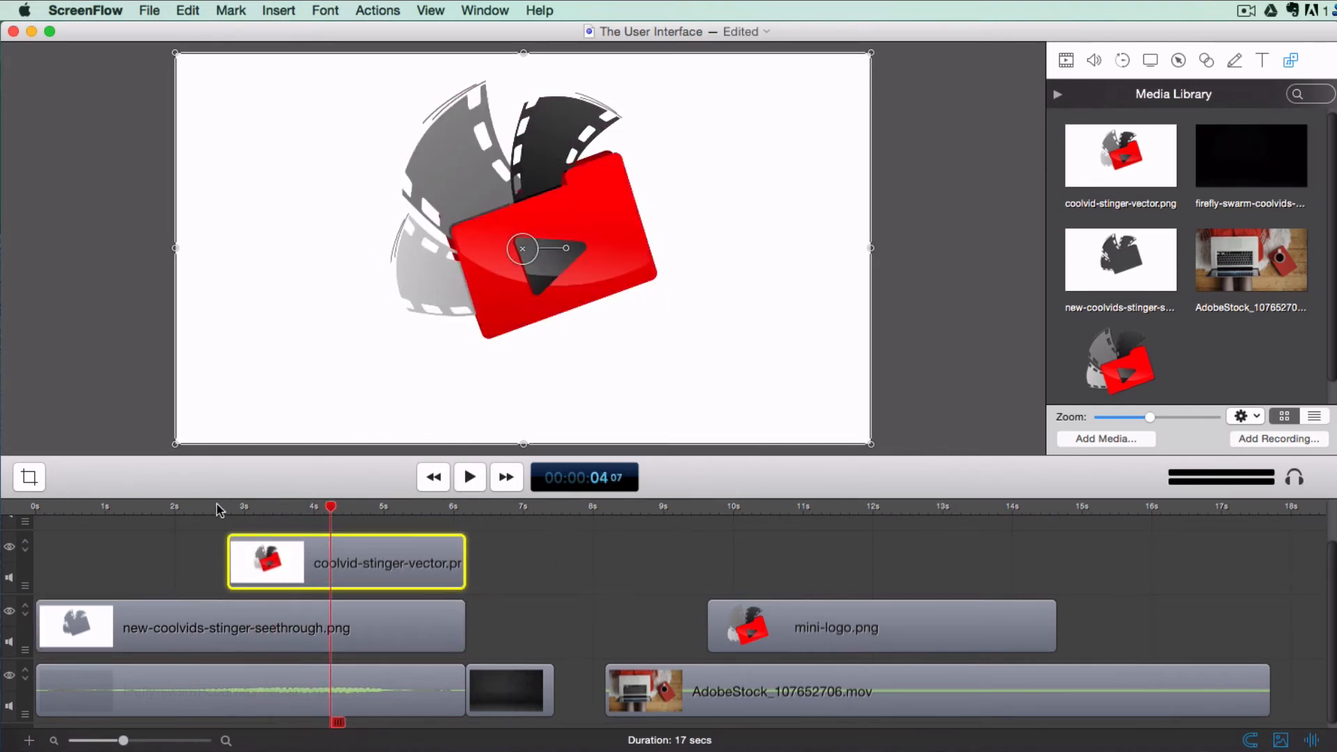
pyautogui.click(227, 507)
pyautogui.click(470, 477)
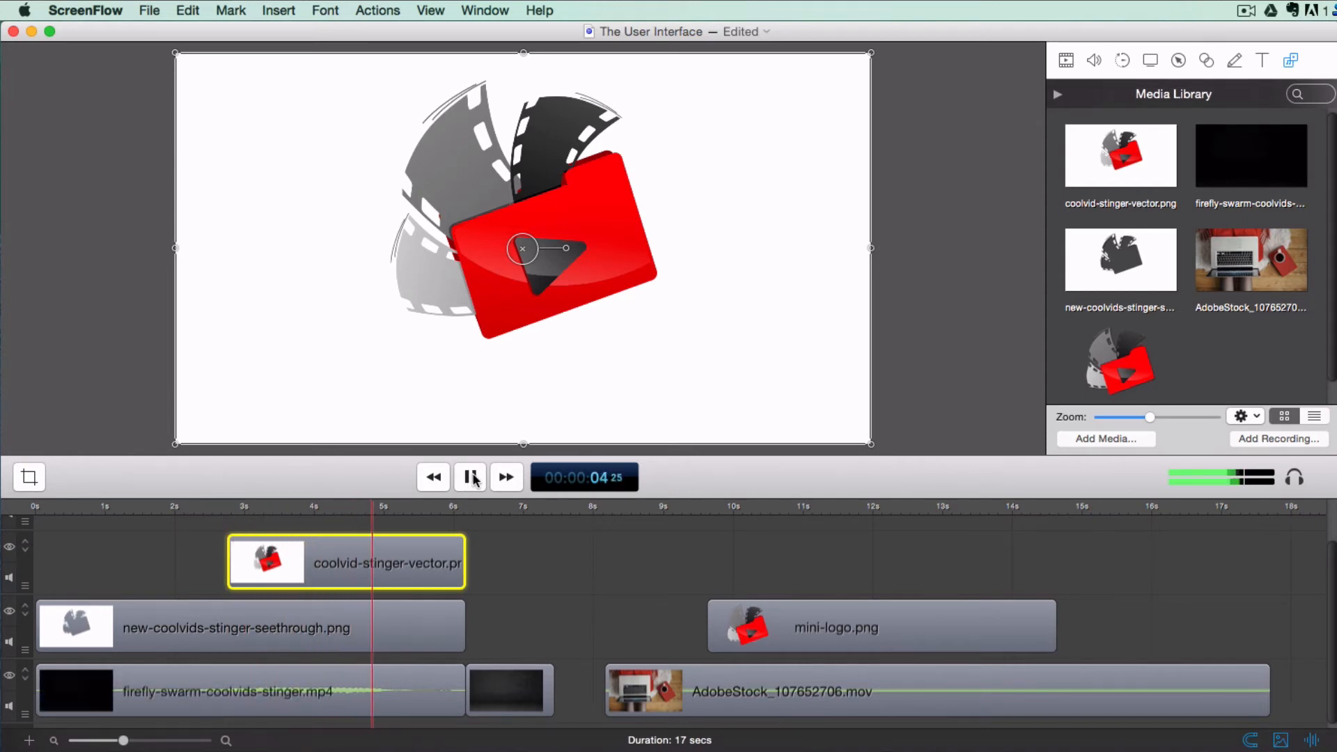
pyautogui.click(472, 478)
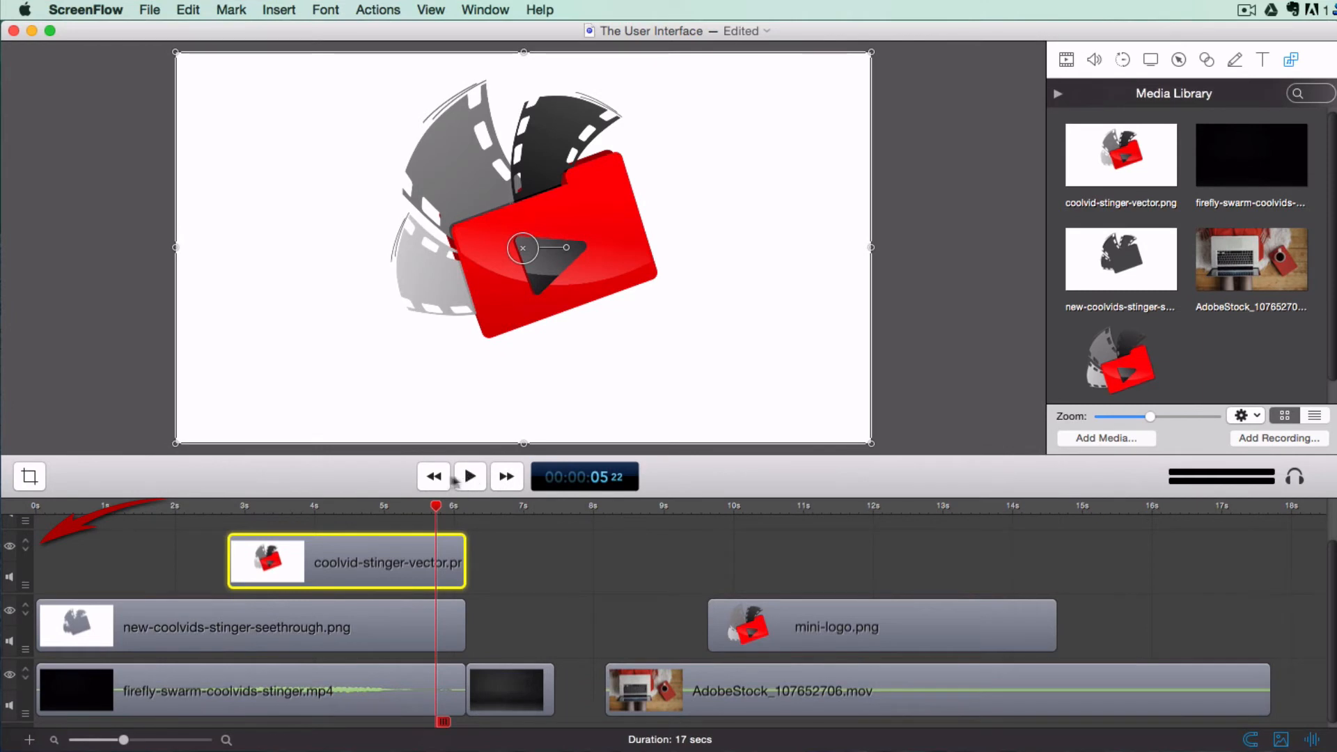
# - Reduce the track heights of the vector, see-through stinger and firefly-swarm clips to the smallest size
pyautogui.click(26, 546)
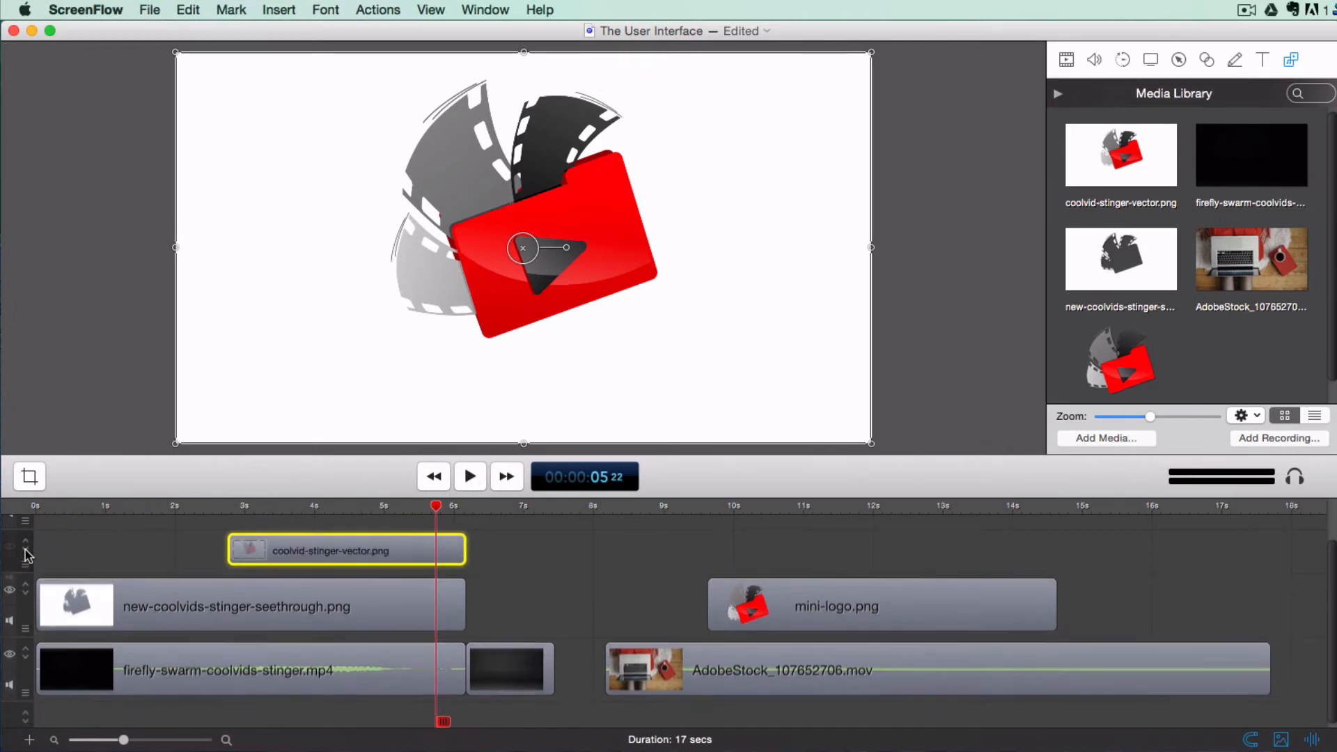
pyautogui.click(26, 589)
pyautogui.click(27, 622)
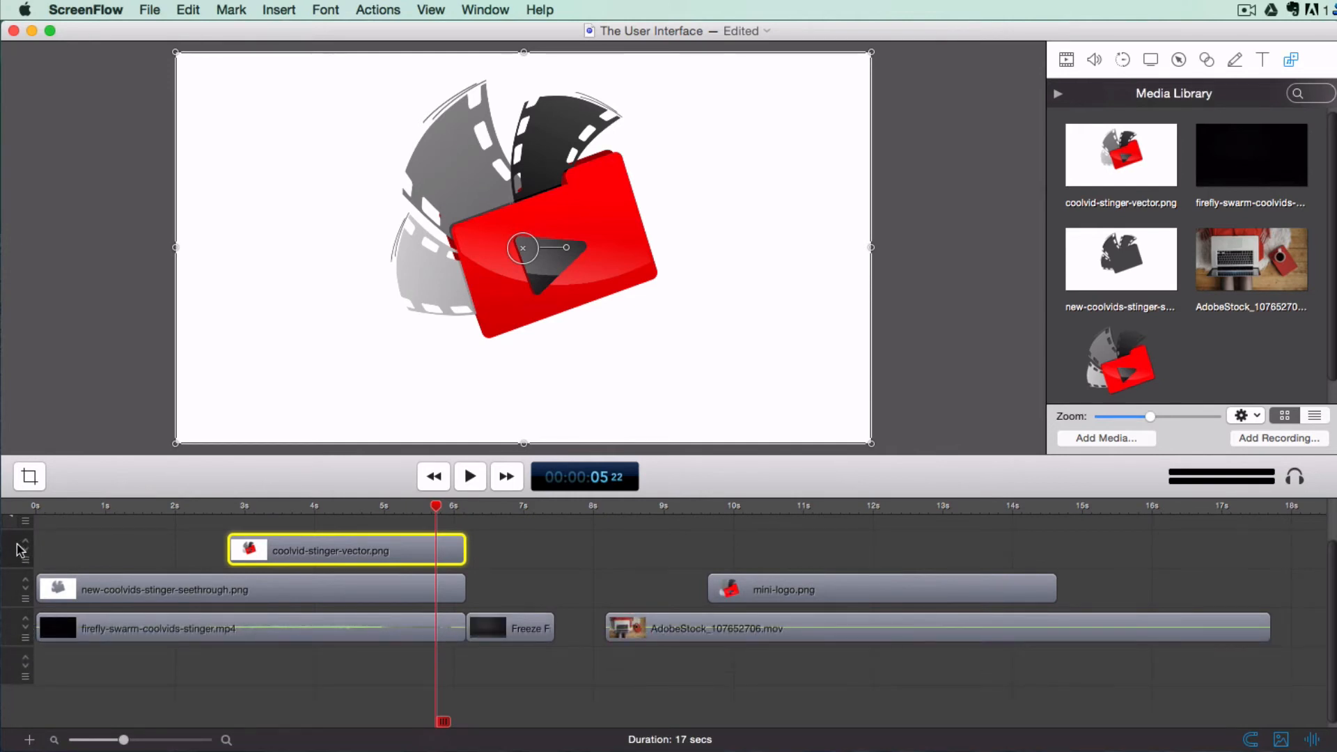
# - Move the coolvid-stinger-vector.png track down one place, and put mini-logo.png on its own track above it, starting at 1.2 seconds
pyautogui.moveTo(18, 550); pyautogui.dragTo(10, 584)
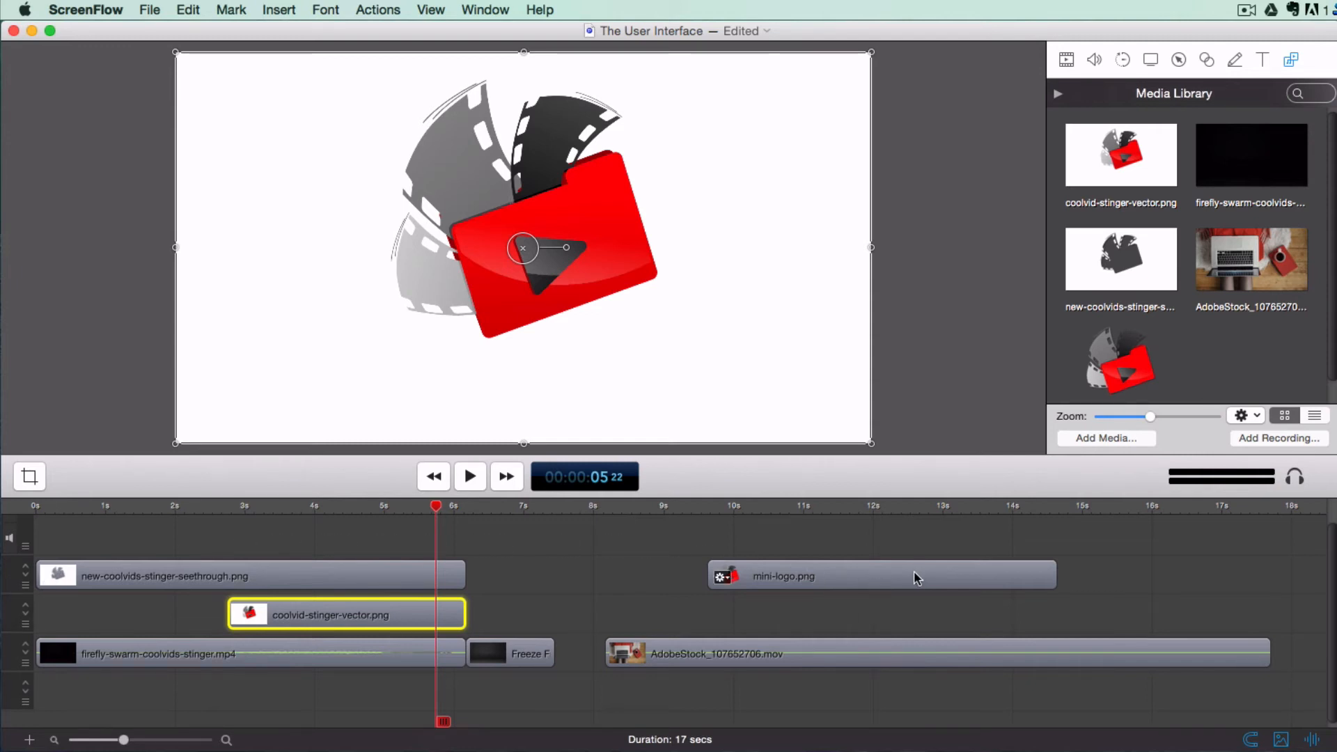
pyautogui.moveTo(914, 578); pyautogui.dragTo(632, 611)
pyautogui.moveTo(470, 596); pyautogui.dragTo(325, 614)
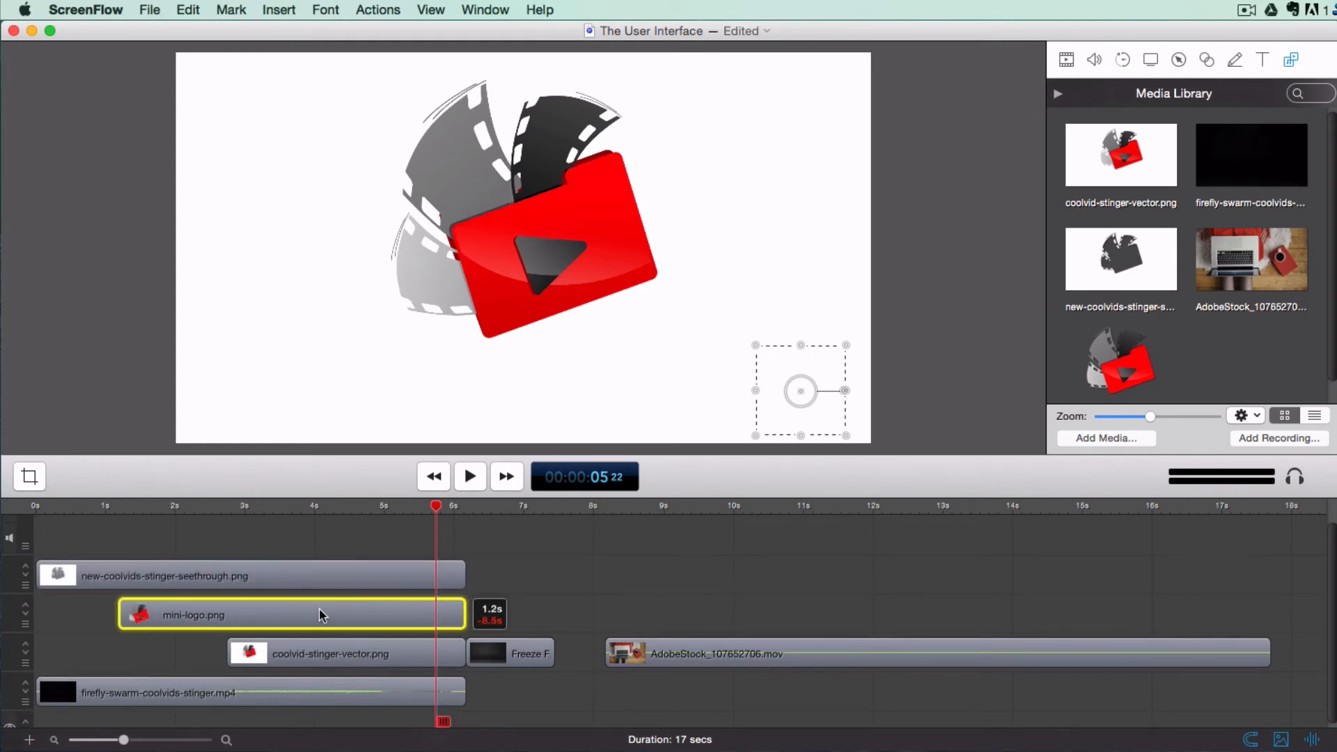
# - Move the freeze frame to the start of a new compact top track, and place the AdobeStock_107652706.mov clip there at 4.7 seconds
pyautogui.moveTo(523, 653); pyautogui.dragTo(90, 491)
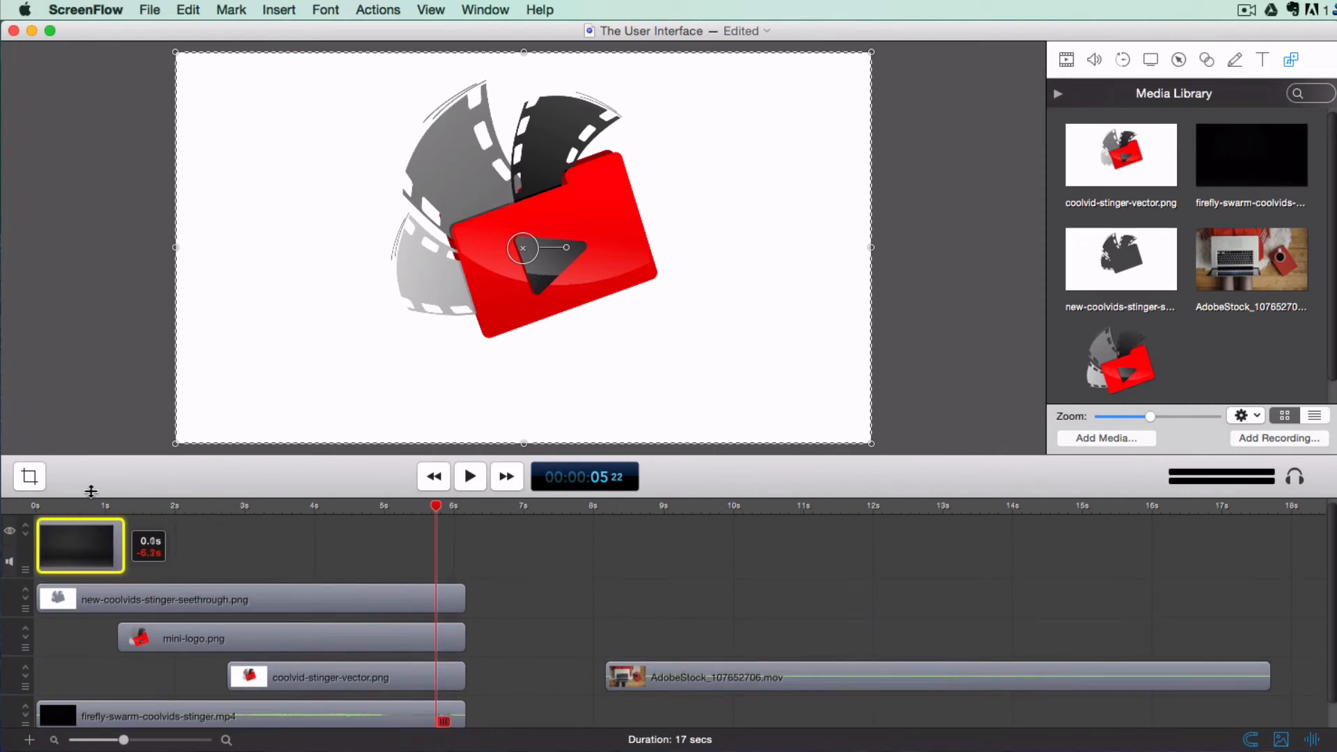
pyautogui.click(24, 534)
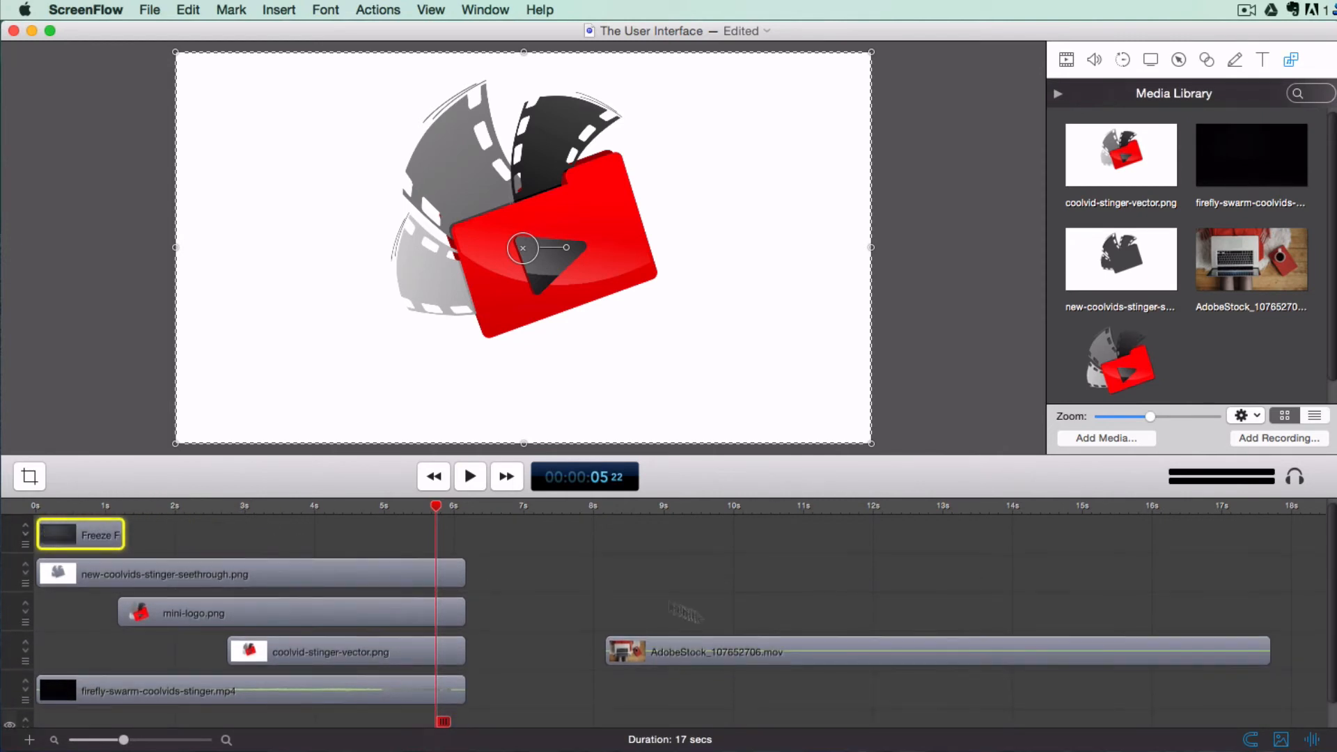
pyautogui.moveTo(759, 650); pyautogui.dragTo(505, 472)
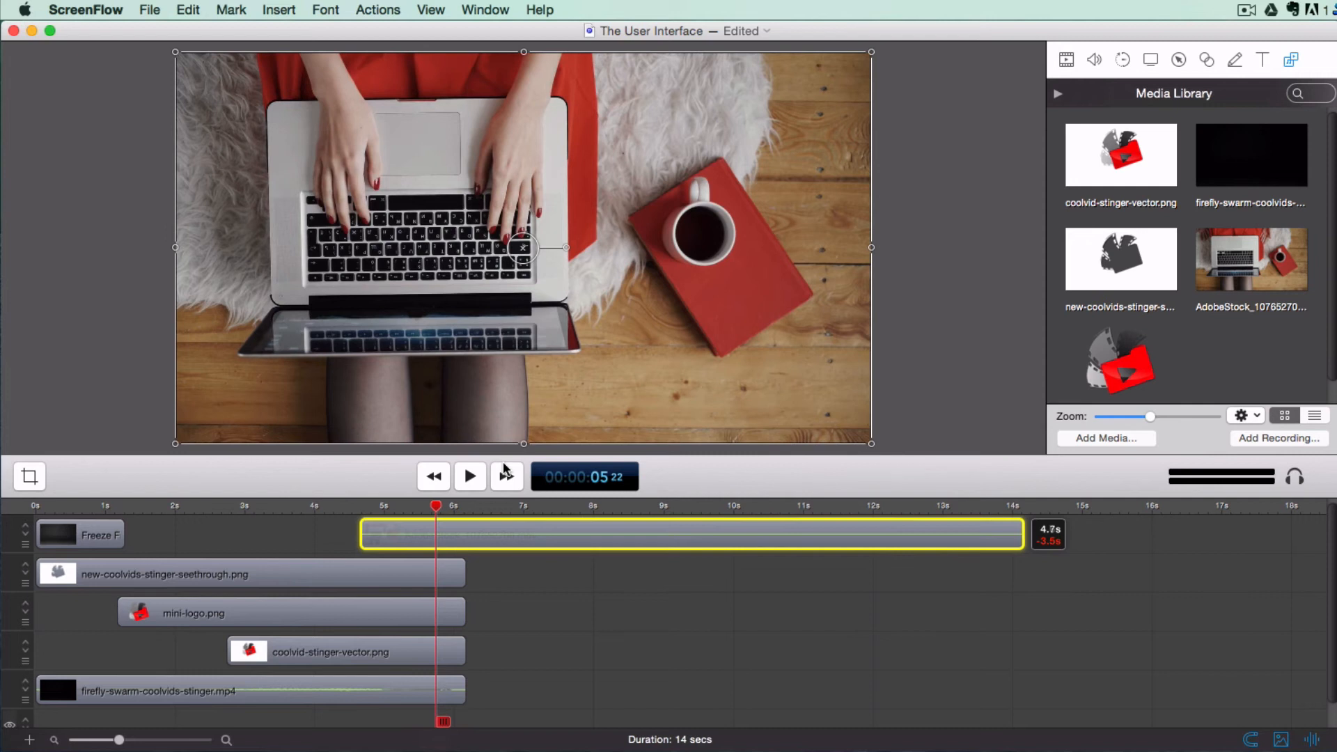
pyautogui.moveTo(505, 472); pyautogui.dragTo(507, 475)
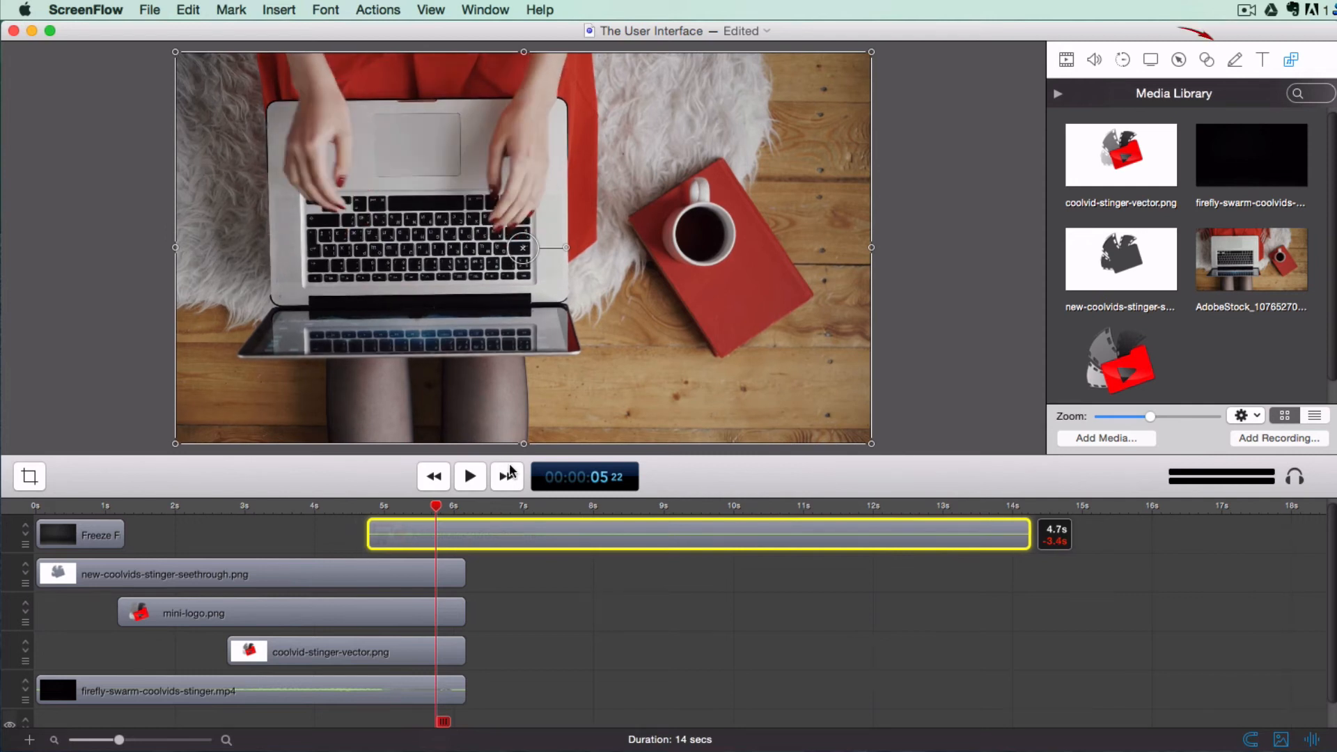
# - Add a text clip on a new top track and move it to start at about 14.3 seconds
pyautogui.click(1263, 60)
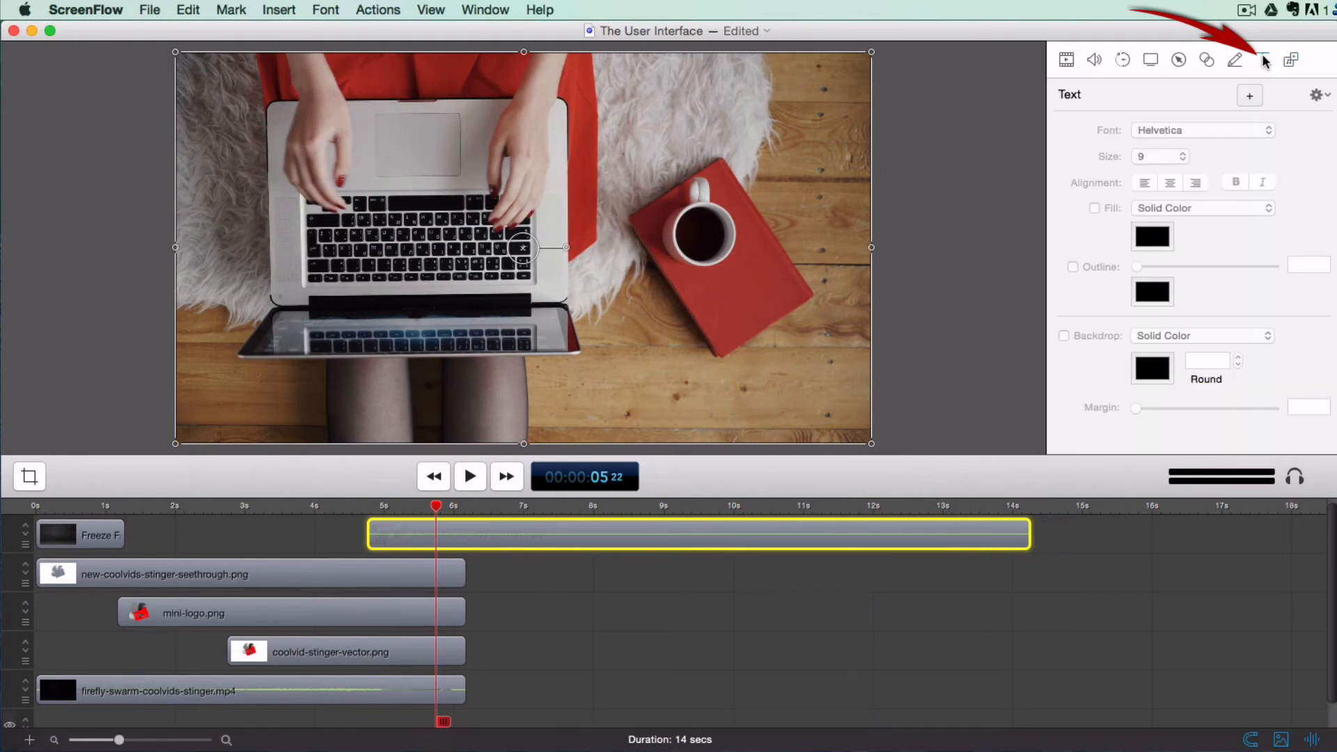
pyautogui.click(1248, 95)
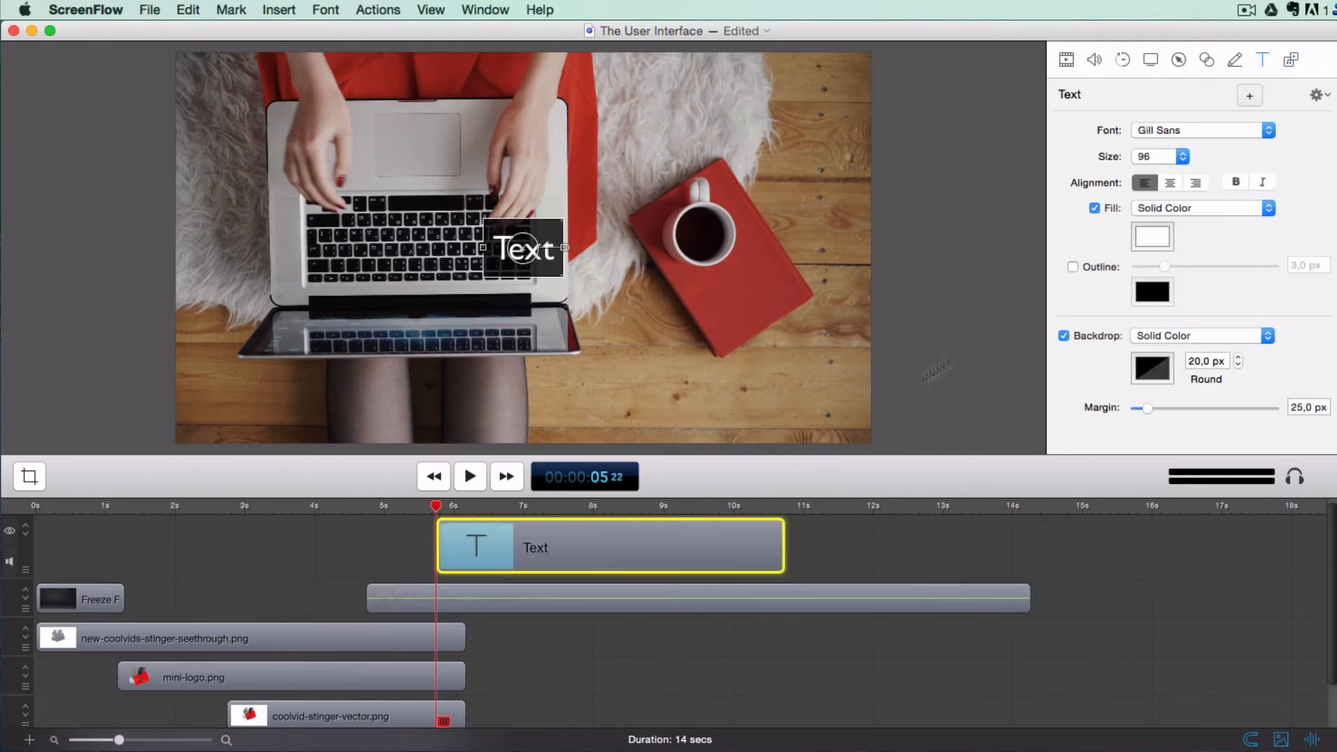
pyautogui.moveTo(617, 552); pyautogui.dragTo(1198, 541)
# - Move the AdobeStock_107652706.mov clip to the start of the text clip's track and reduce that track to the smallest height
pyautogui.moveTo(777, 598); pyautogui.dragTo(432, 555)
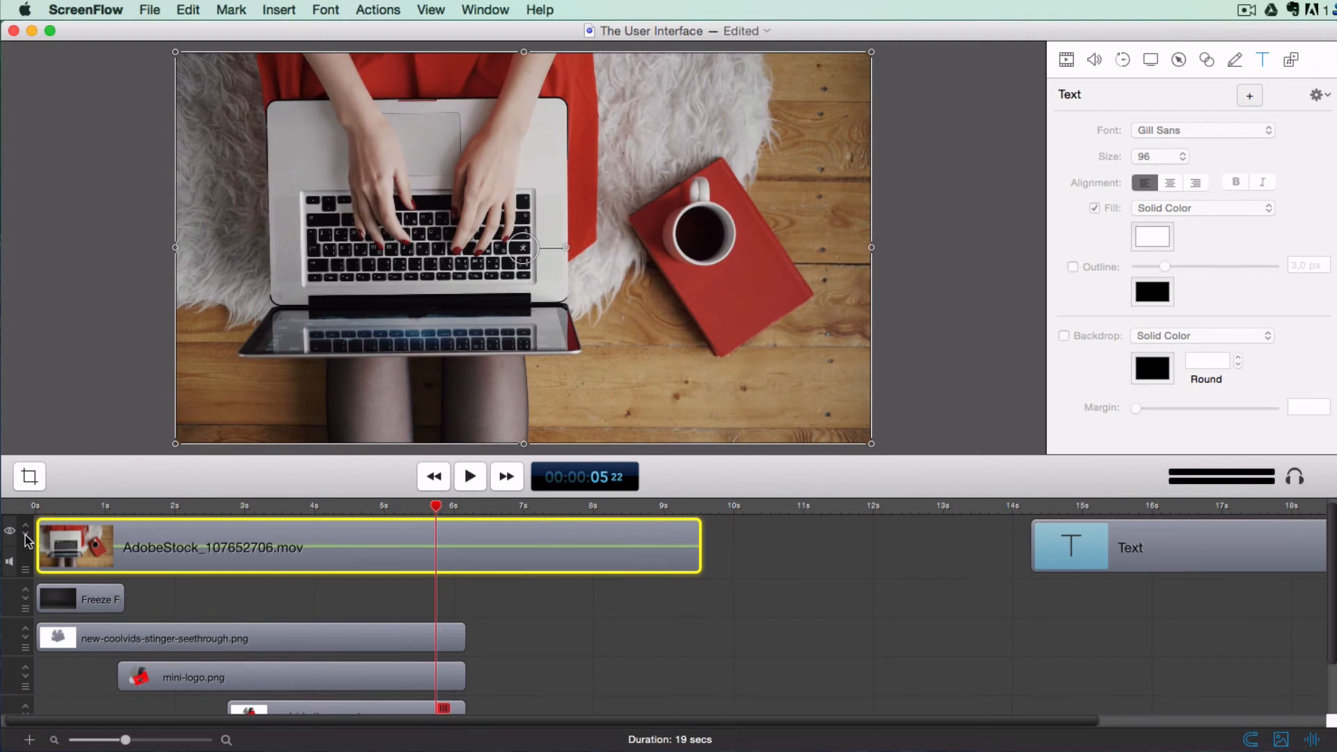
pyautogui.click(25, 539)
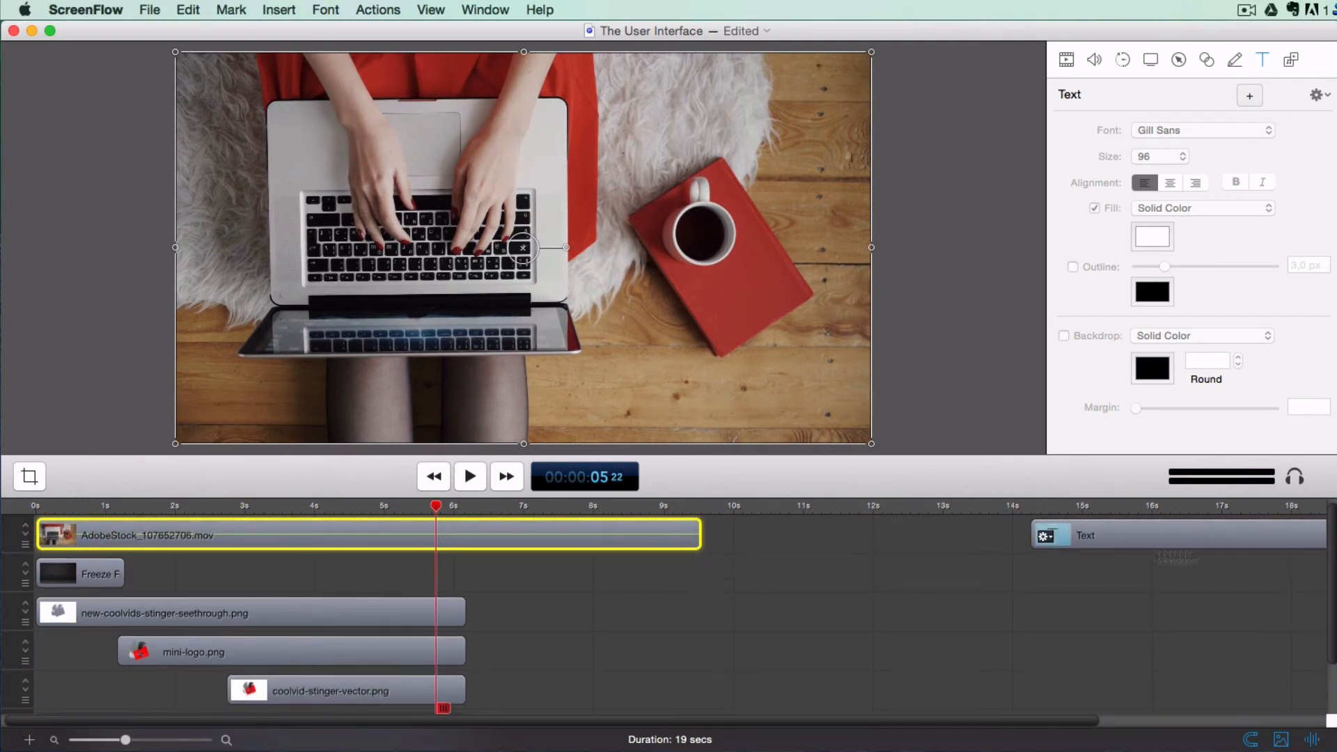
pyautogui.click(1269, 535)
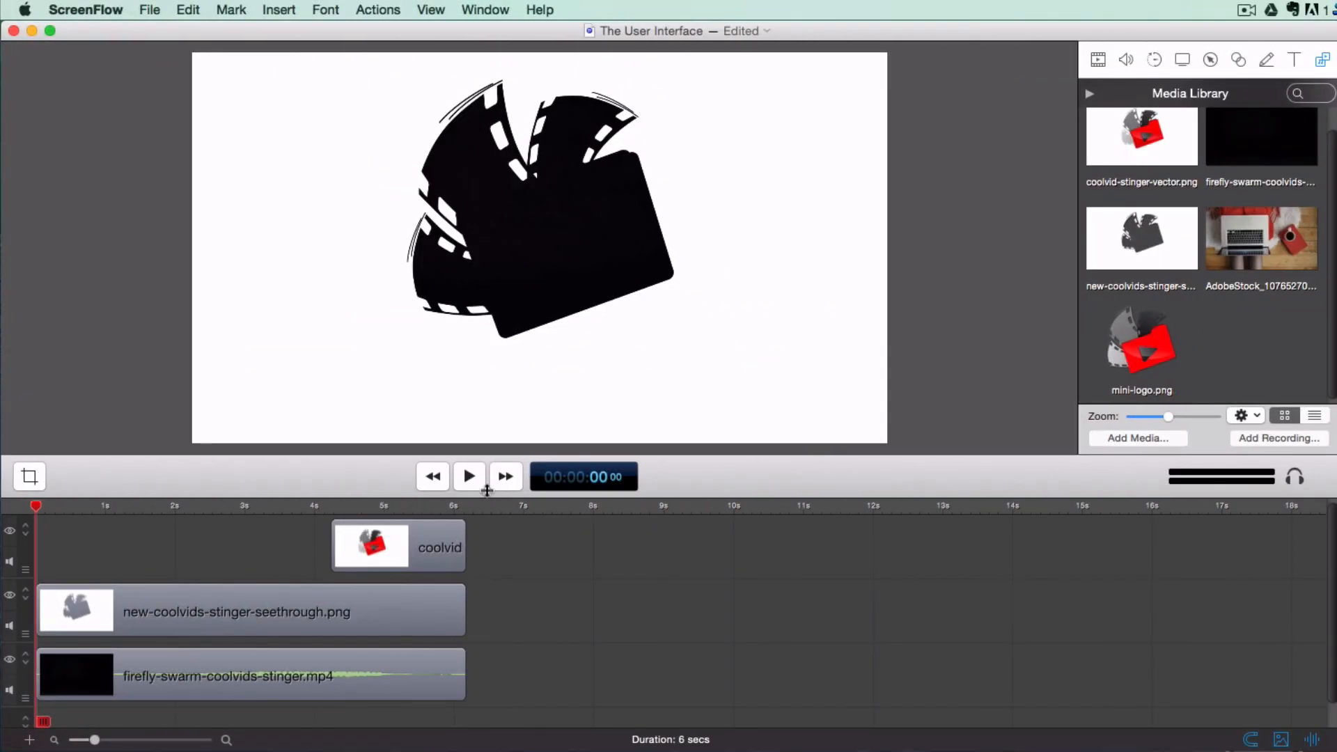
# - Play the timeline through, and group the three stinger clips
pyautogui.click(469, 477)
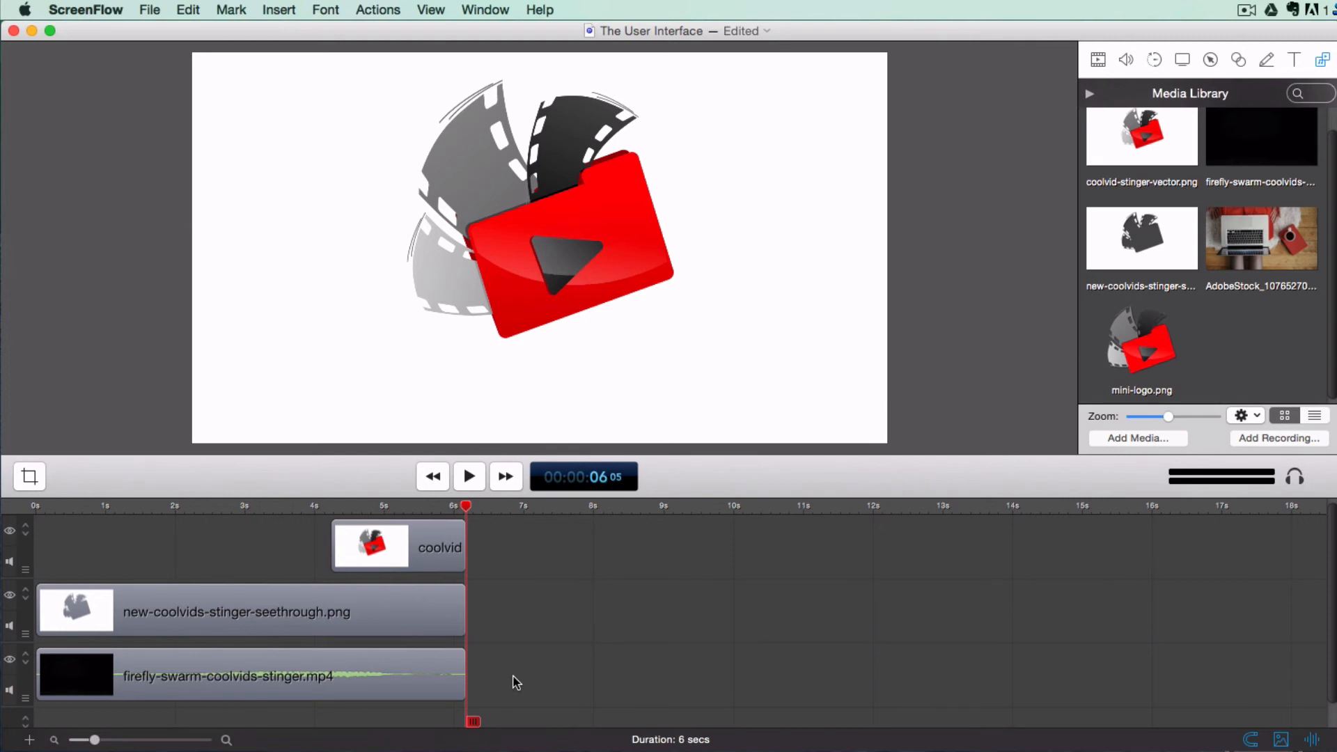
pyautogui.moveTo(516, 682); pyautogui.dragTo(428, 534)
pyautogui.rightClick(428, 534)
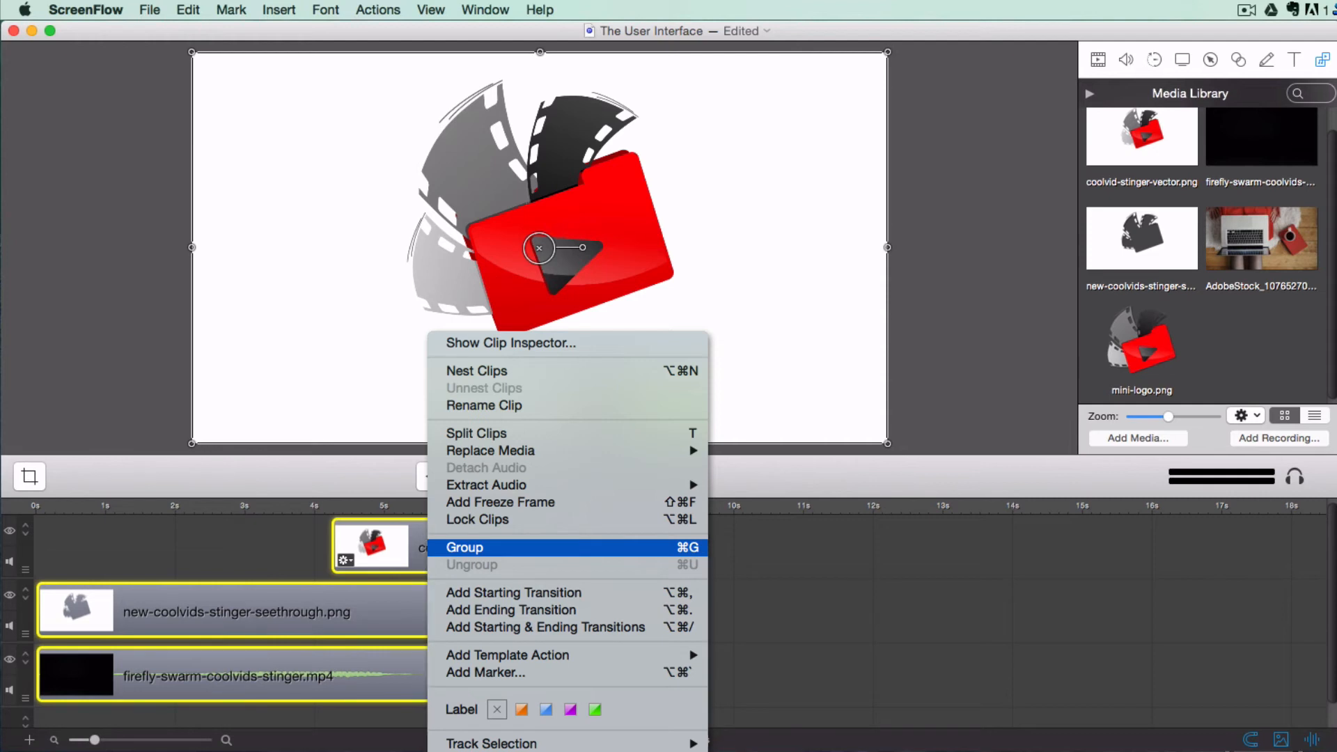
pyautogui.click(459, 547)
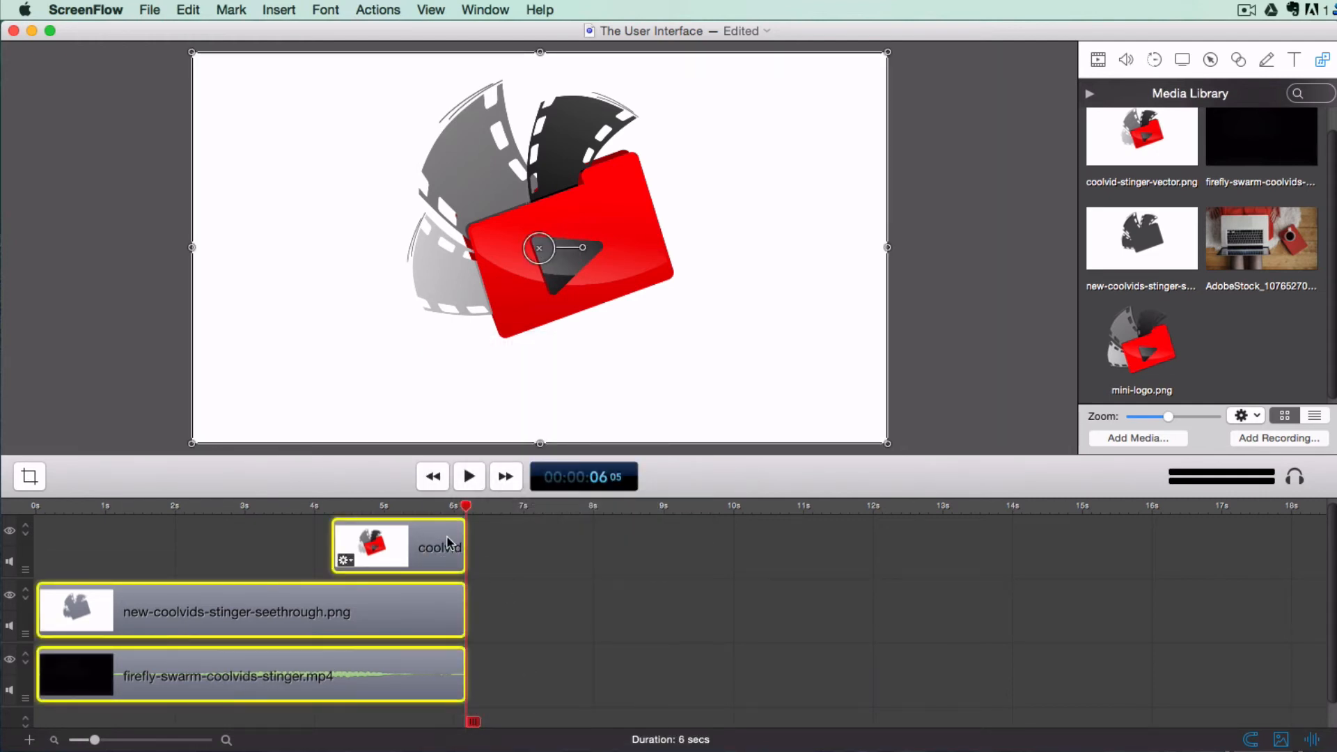
# - Try moving the grouped stinger clips together, and ungroup them
pyautogui.moveTo(369, 612)
pyautogui.mouseDown()
pyautogui.moveTo(537, 611)
pyautogui.moveTo(348, 603)
pyautogui.mouseUp()
pyautogui.rightClick(425, 550)
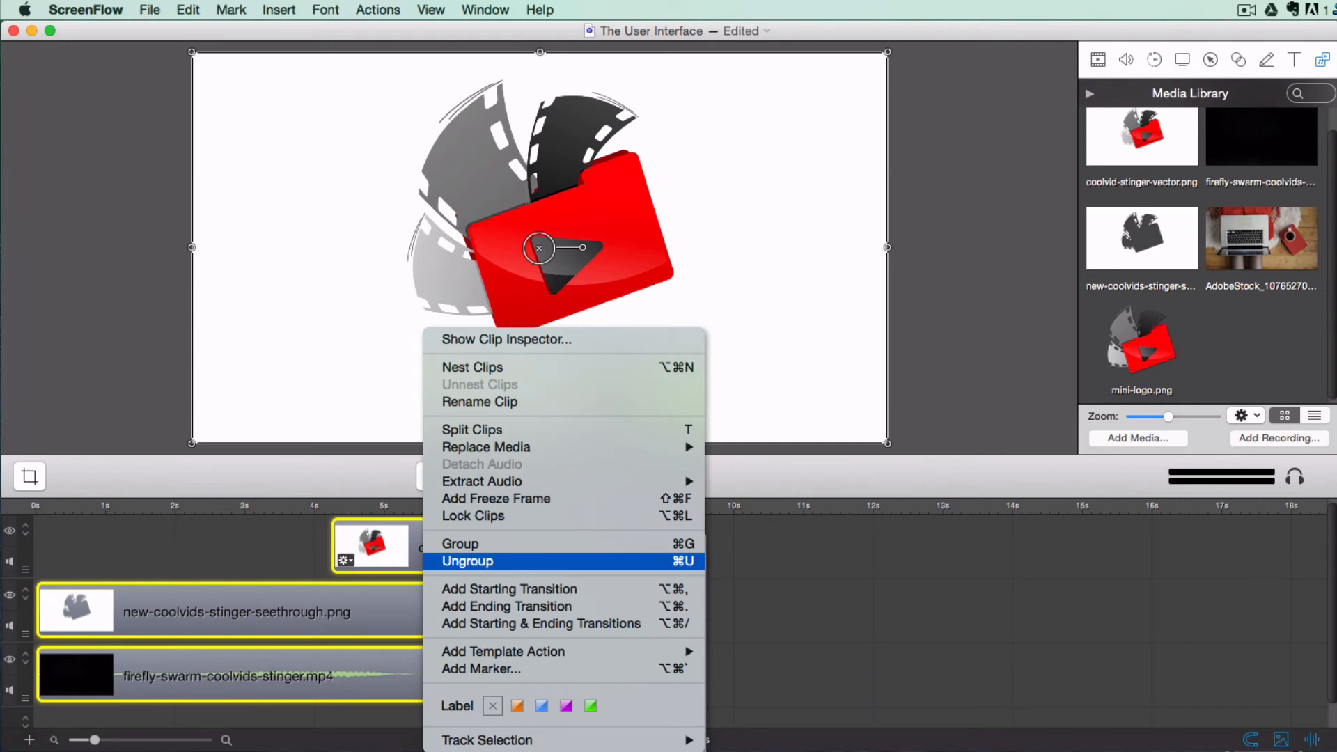
pyautogui.click(468, 561)
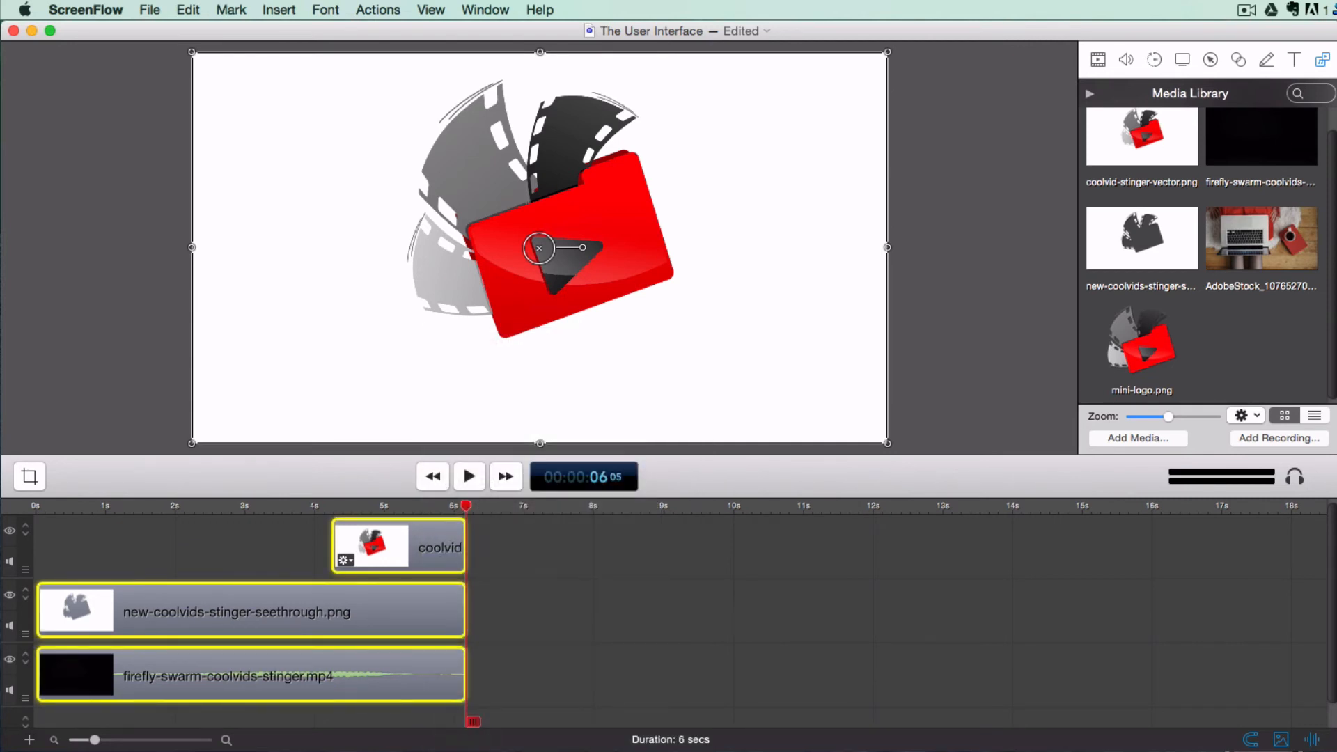
pyautogui.click(545, 662)
pyautogui.click(434, 531)
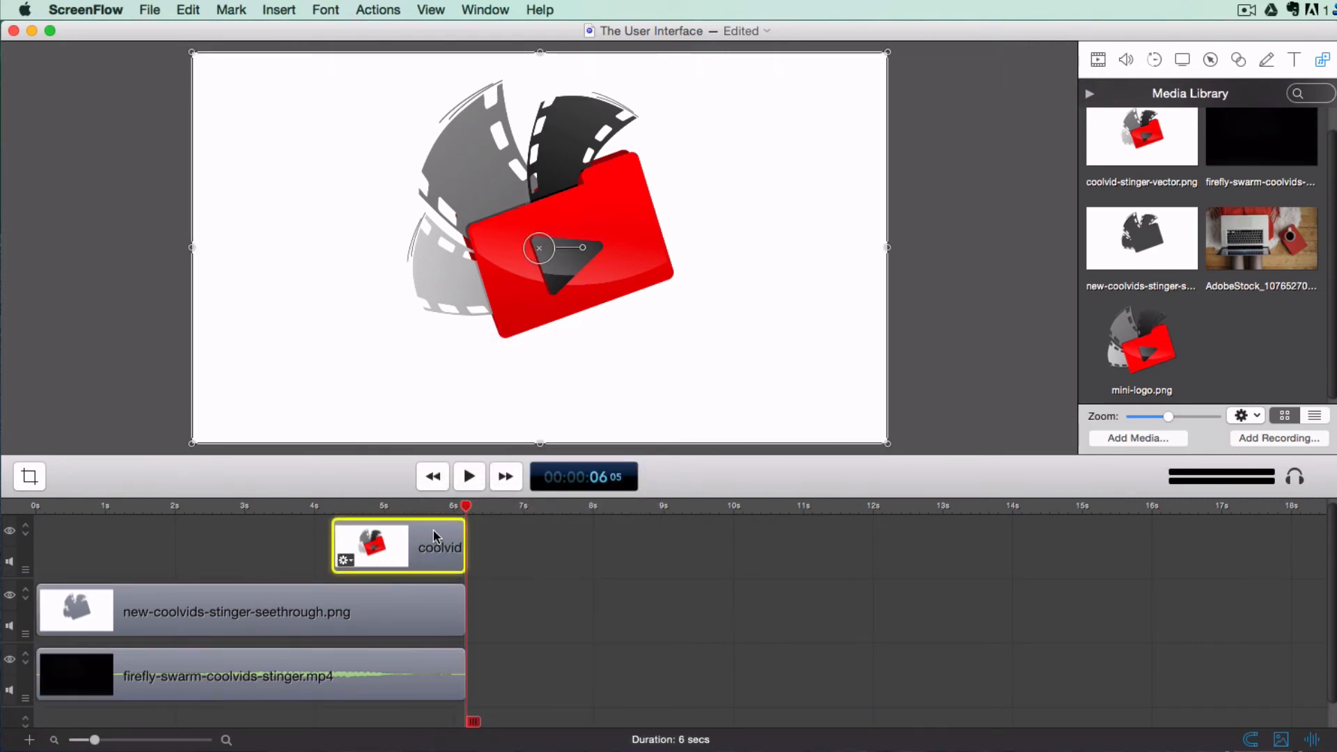
# - Nest the three stinger clips into one clip and dismiss the notice about editing nested clips
pyautogui.click(524, 683)
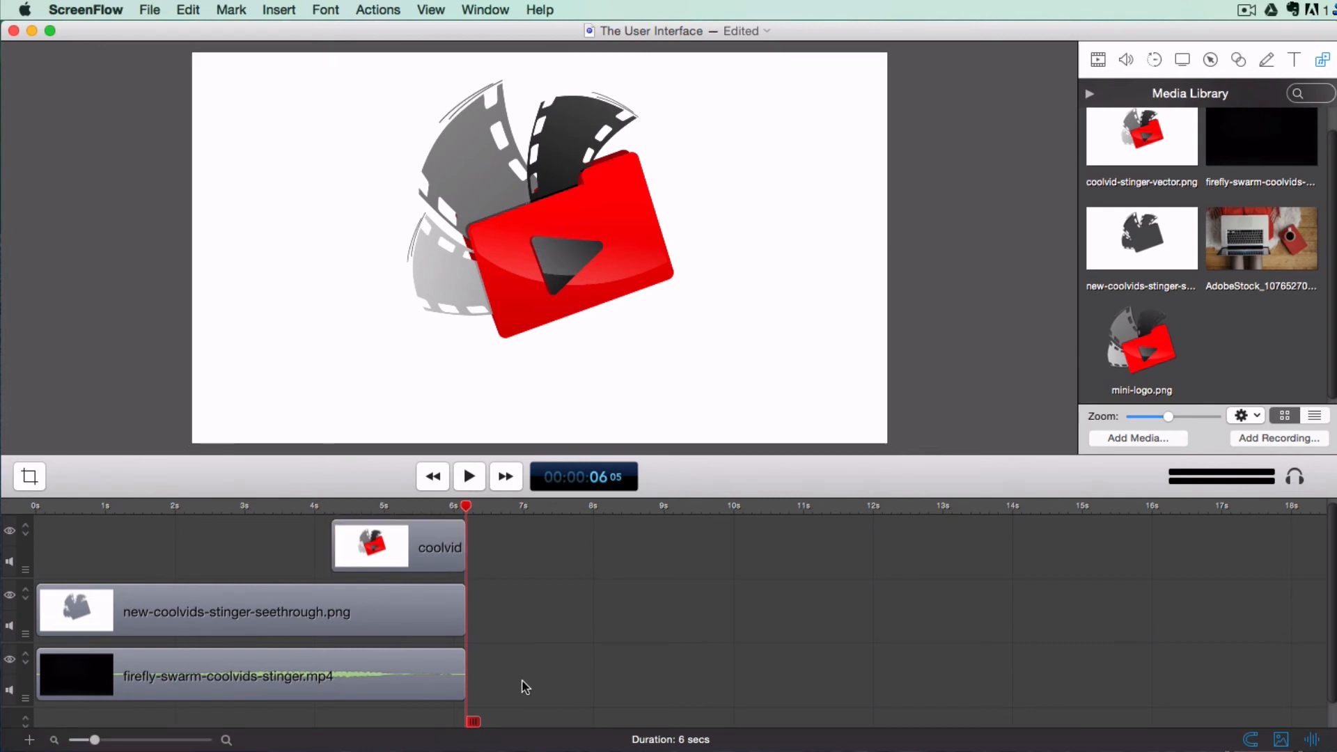
pyautogui.moveTo(524, 688); pyautogui.dragTo(413, 525)
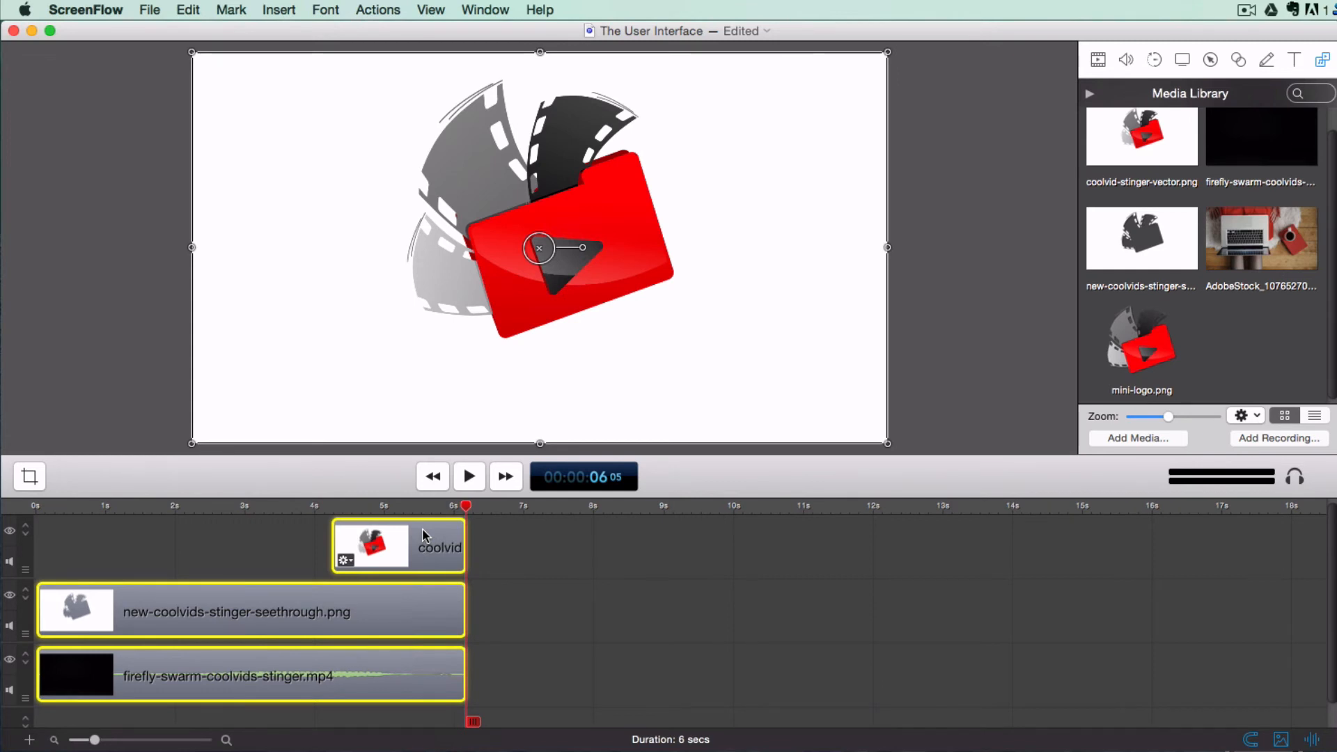
pyautogui.rightClick(424, 534)
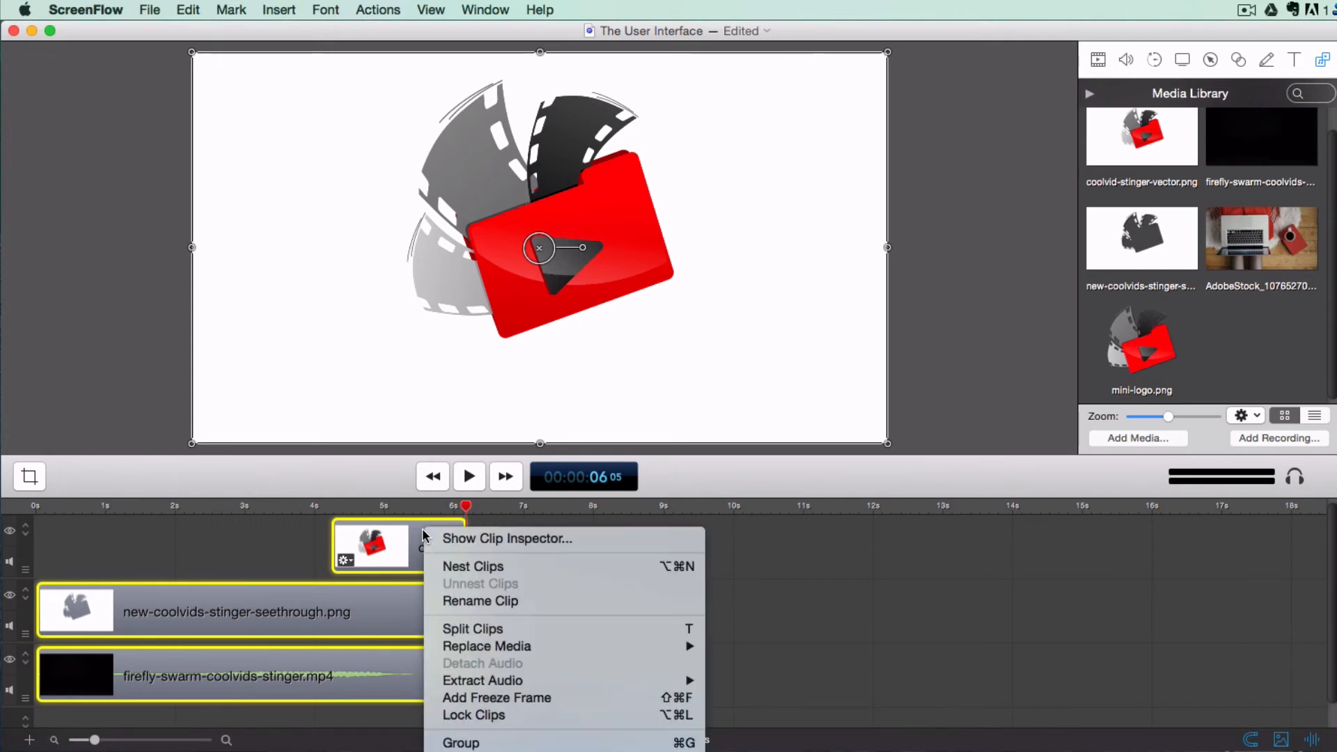
pyautogui.click(430, 567)
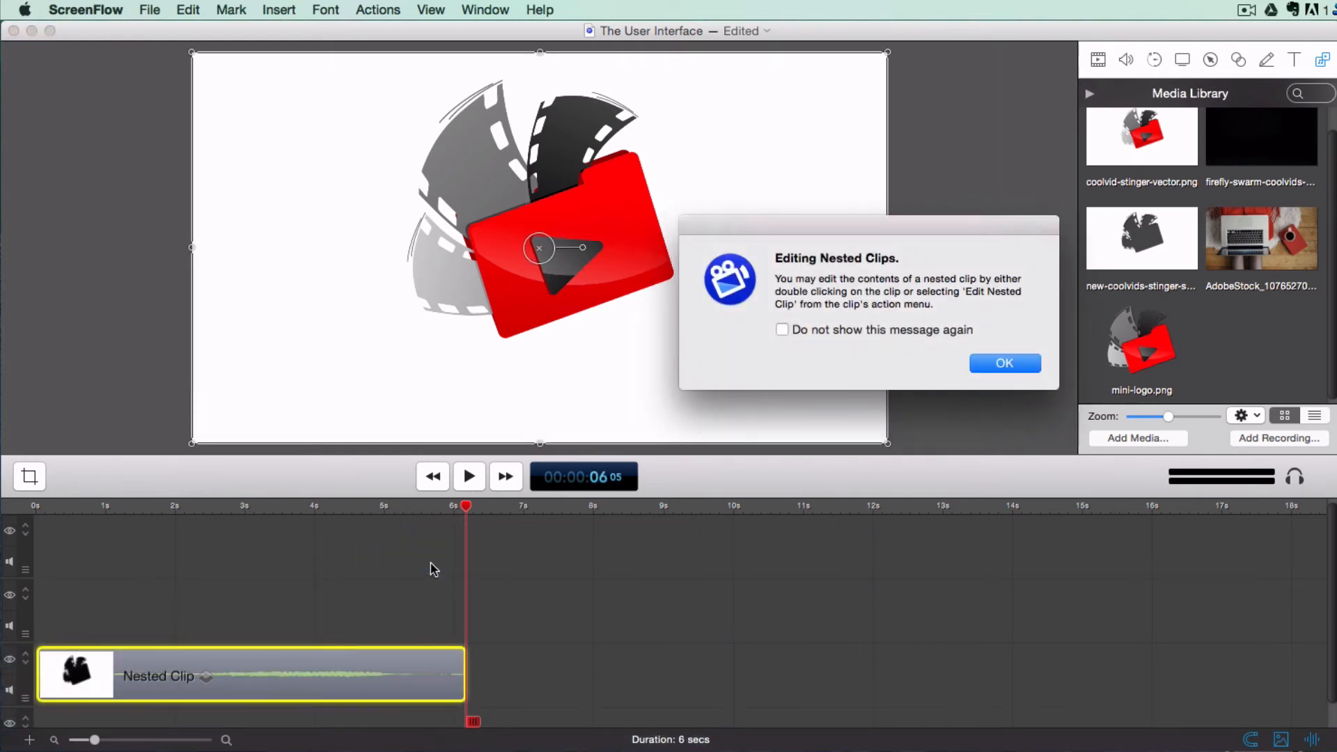
pyautogui.click(997, 366)
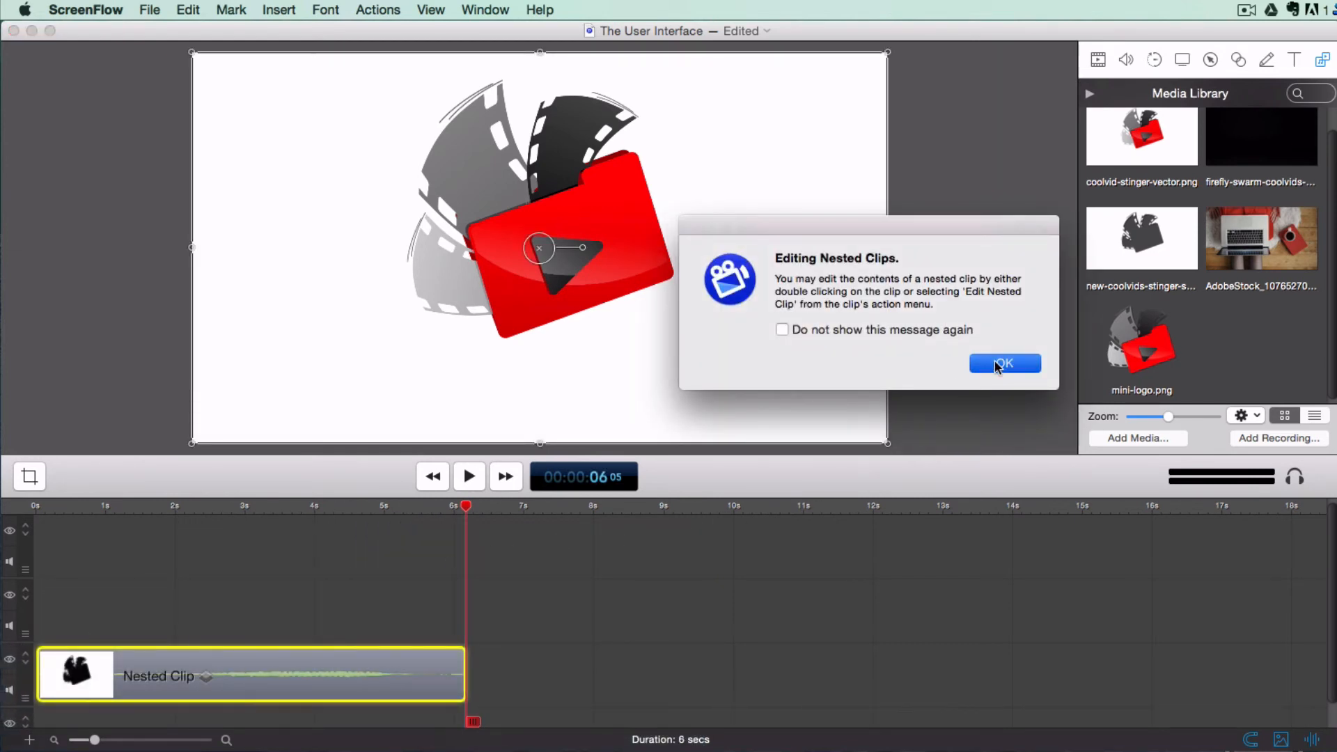
# - Rename the nested clip as Stinger
pyautogui.click(156, 676)
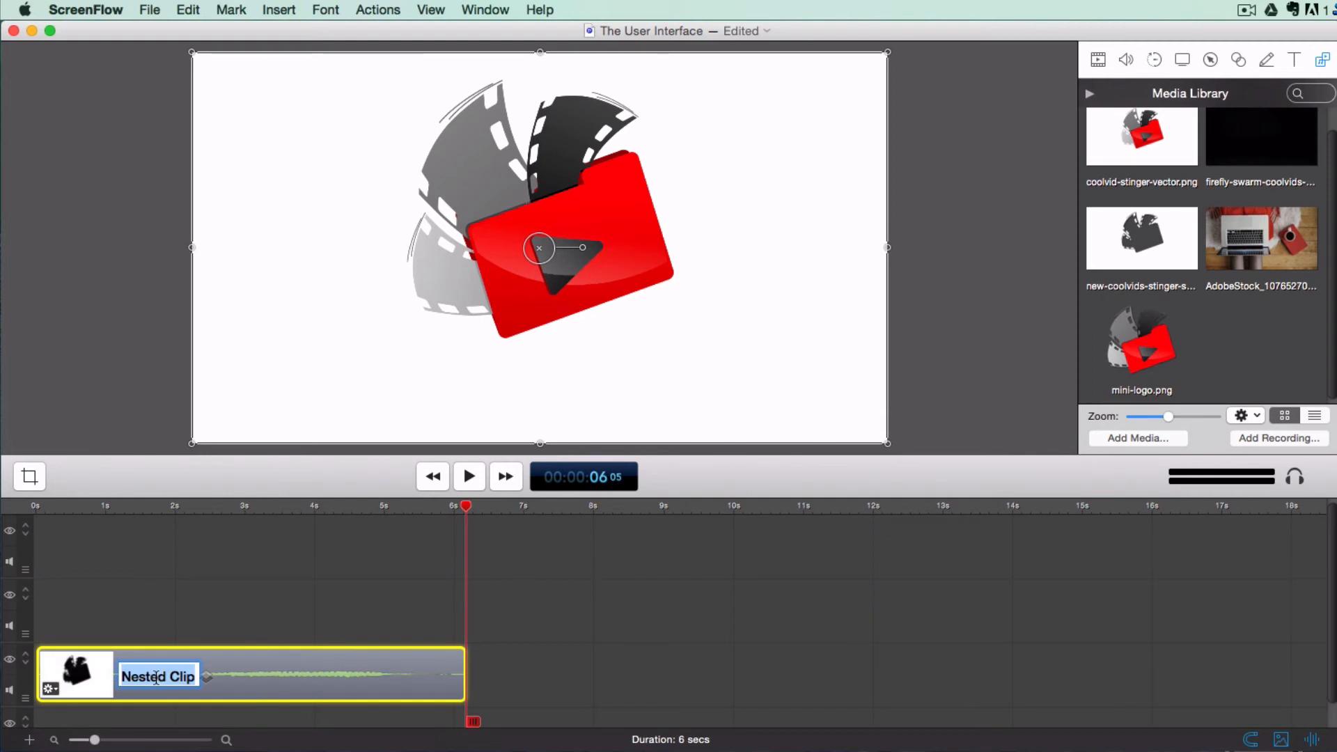
pyautogui.write('Stinge')
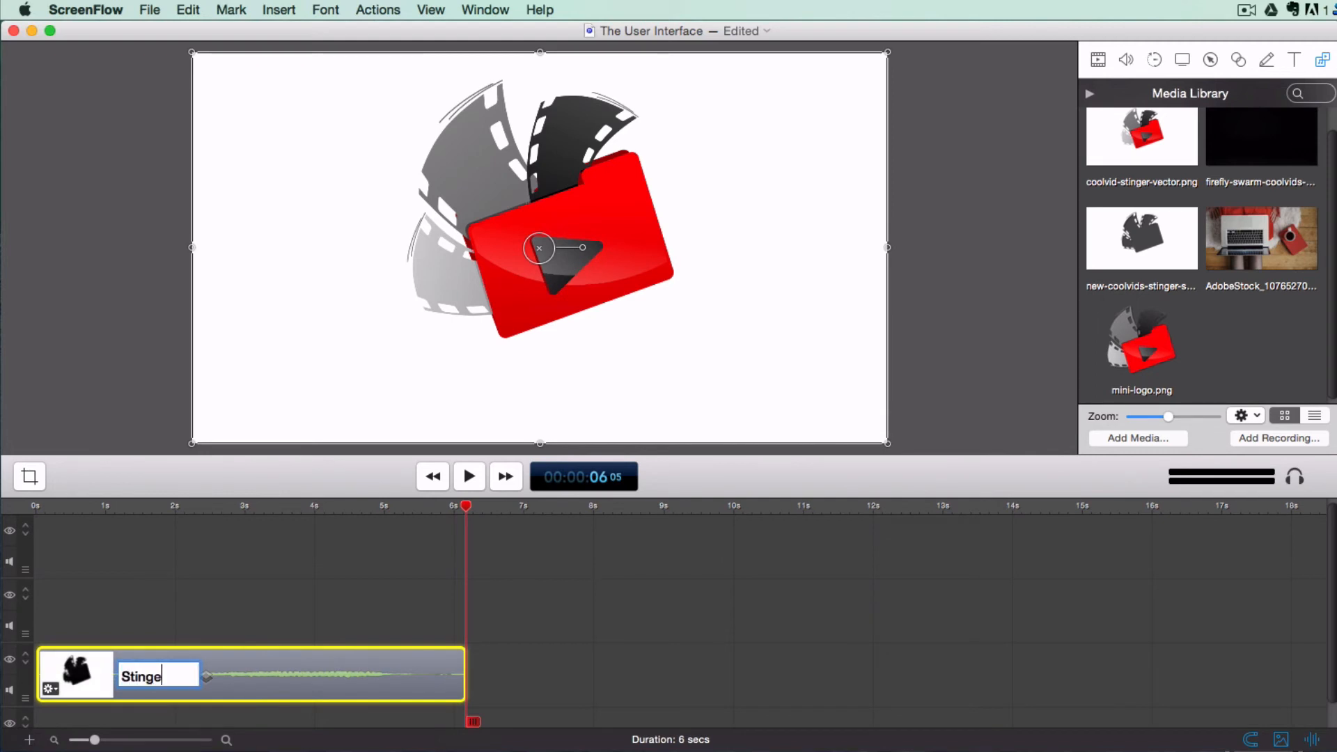
pyautogui.write('r')
pyautogui.press('Return')
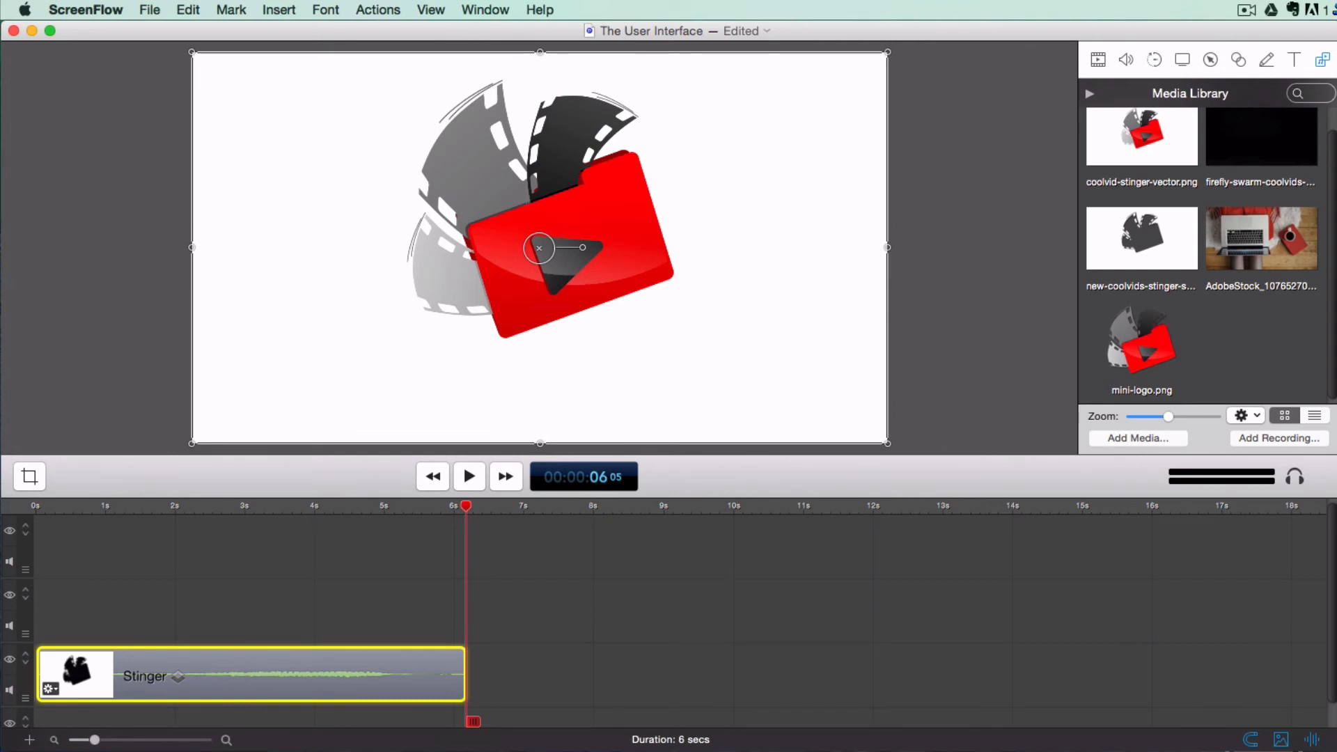
# - Open the contents of the Stinger nested clip, select coolvid-stinger-vector.png inside it, and return to the main timeline
pyautogui.click(256, 661)
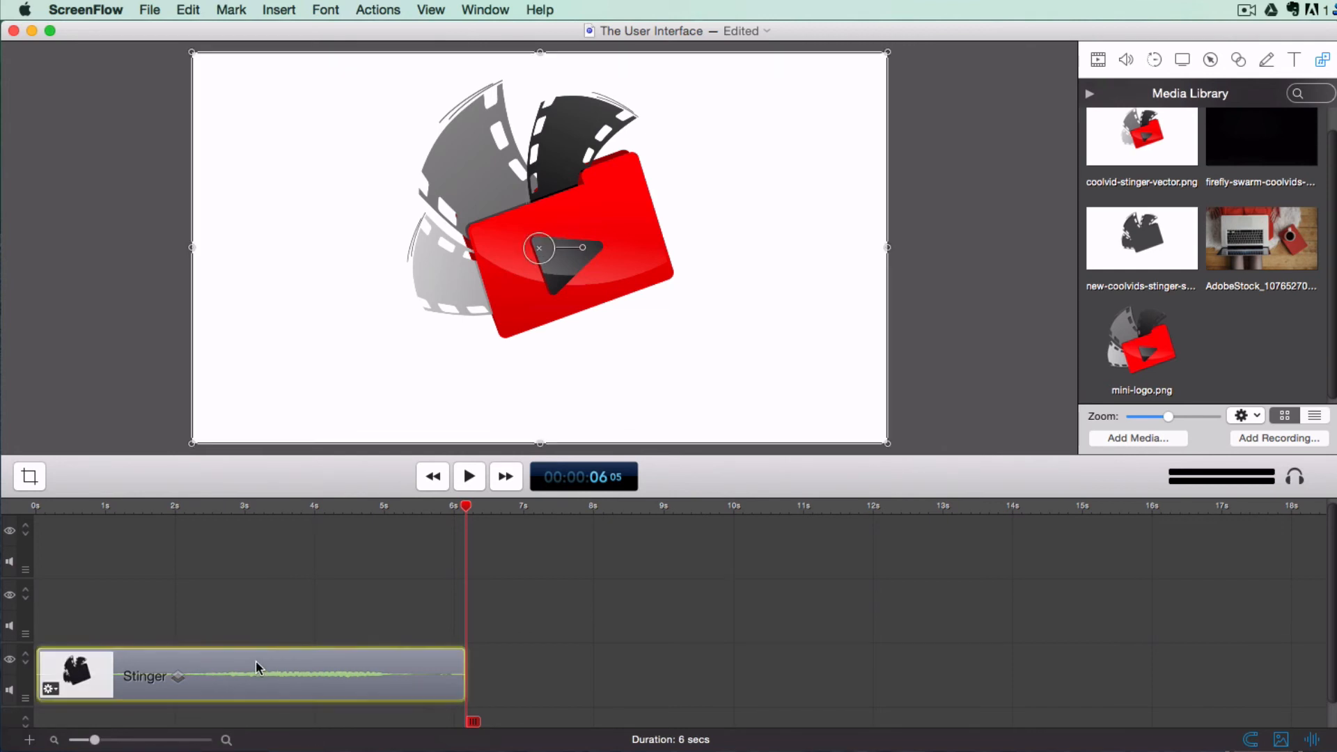
pyautogui.doubleClick(256, 663)
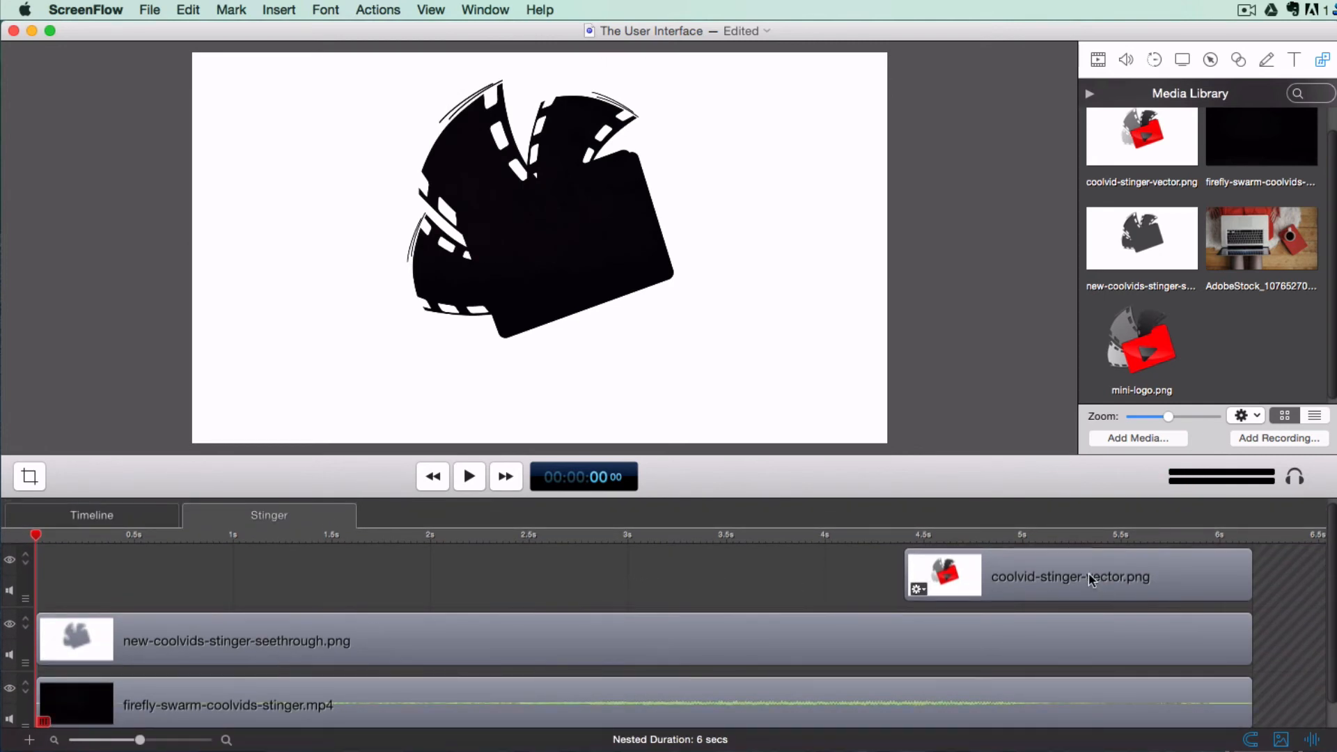
pyautogui.moveTo(1089, 573)
pyautogui.mouseDown()
pyautogui.moveTo(958, 567)
pyautogui.moveTo(1091, 571)
pyautogui.mouseUp()
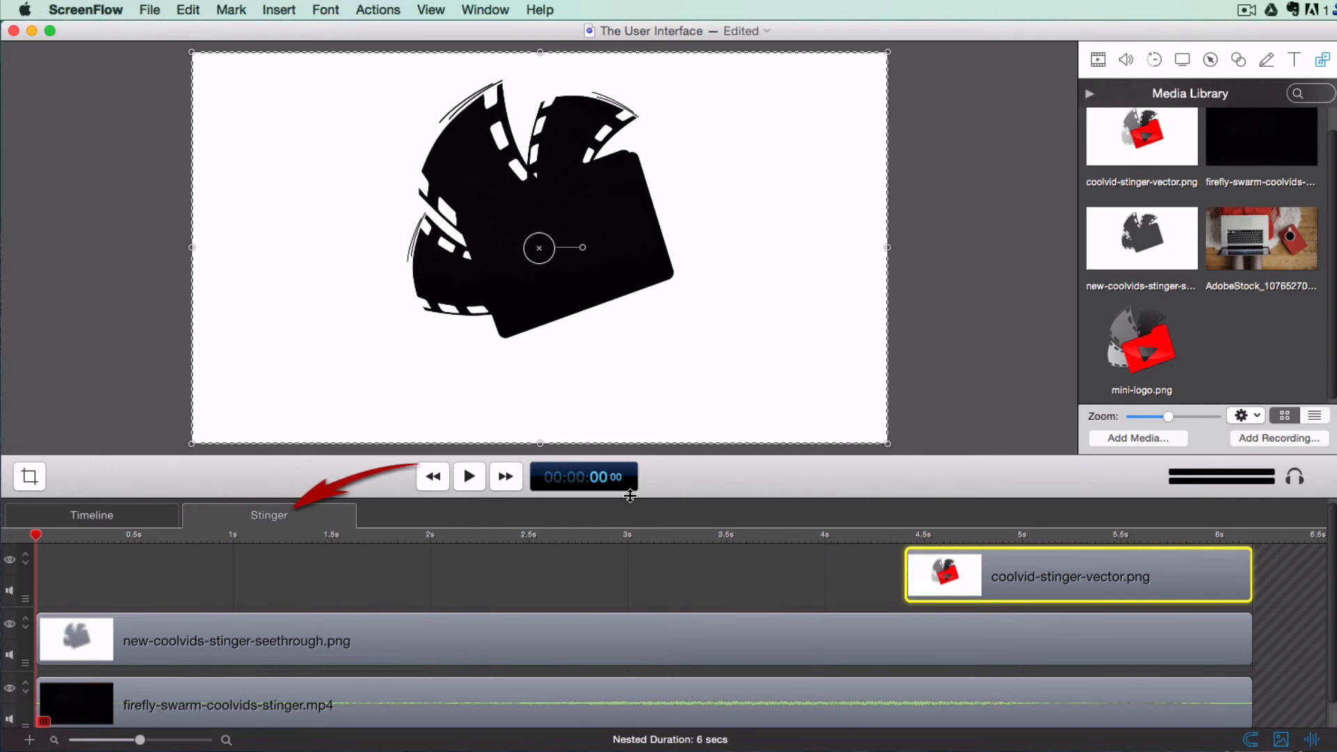
pyautogui.click(192, 516)
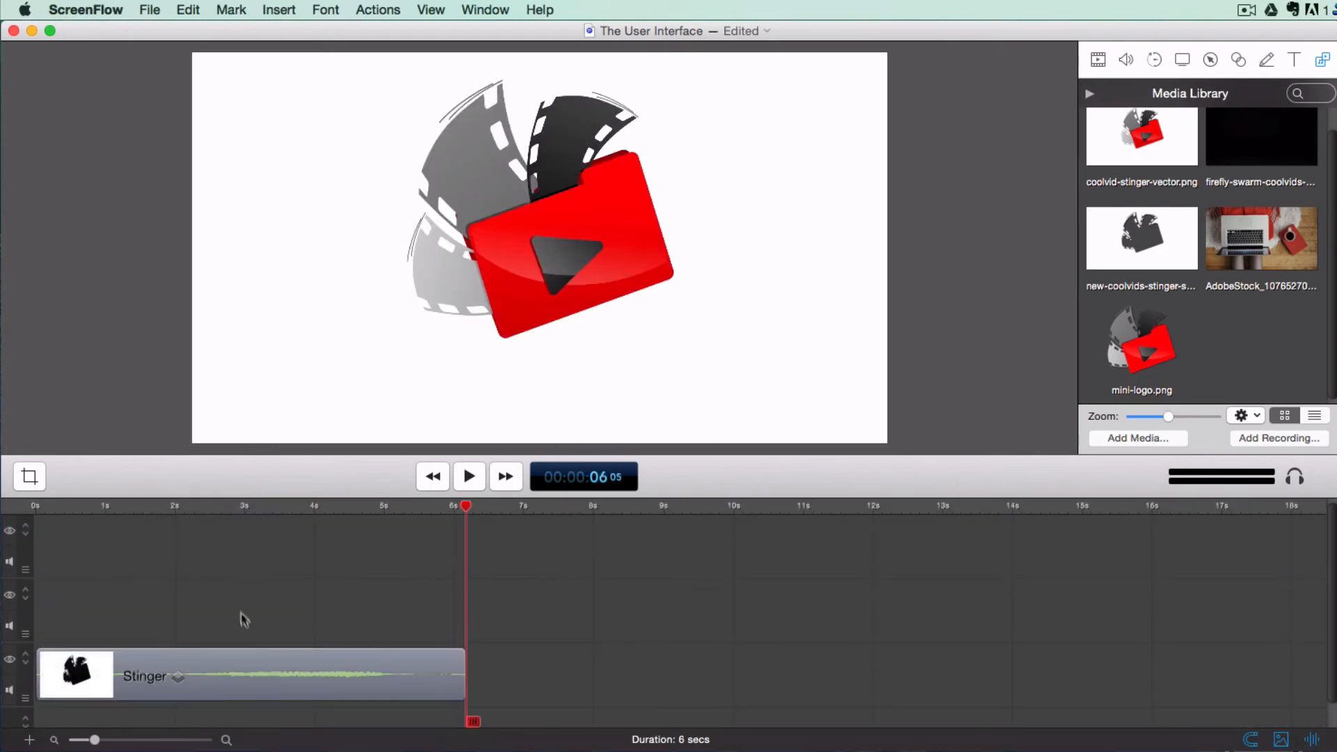
# - Unnest the Stinger clip into its separate clips and clear the selection
pyautogui.moveTo(272, 670)
pyautogui.rightClick(286, 667)
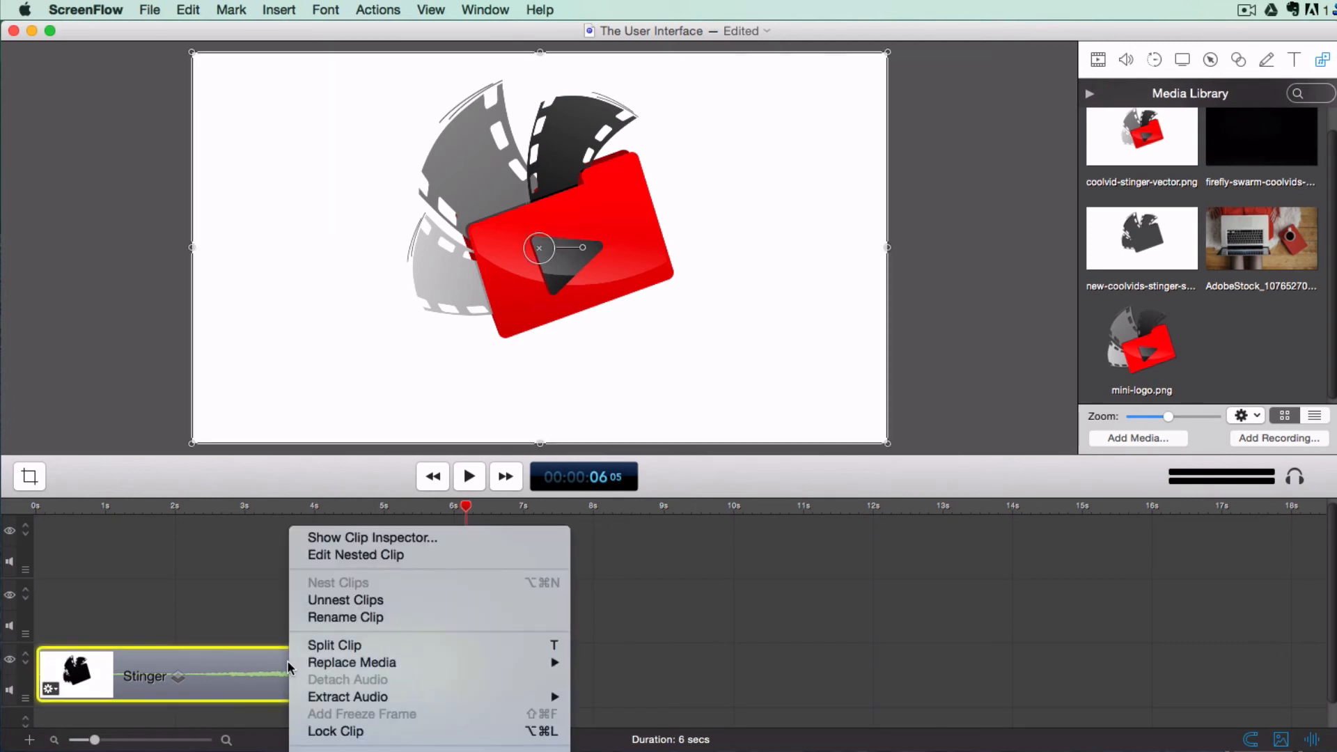
pyautogui.click(313, 600)
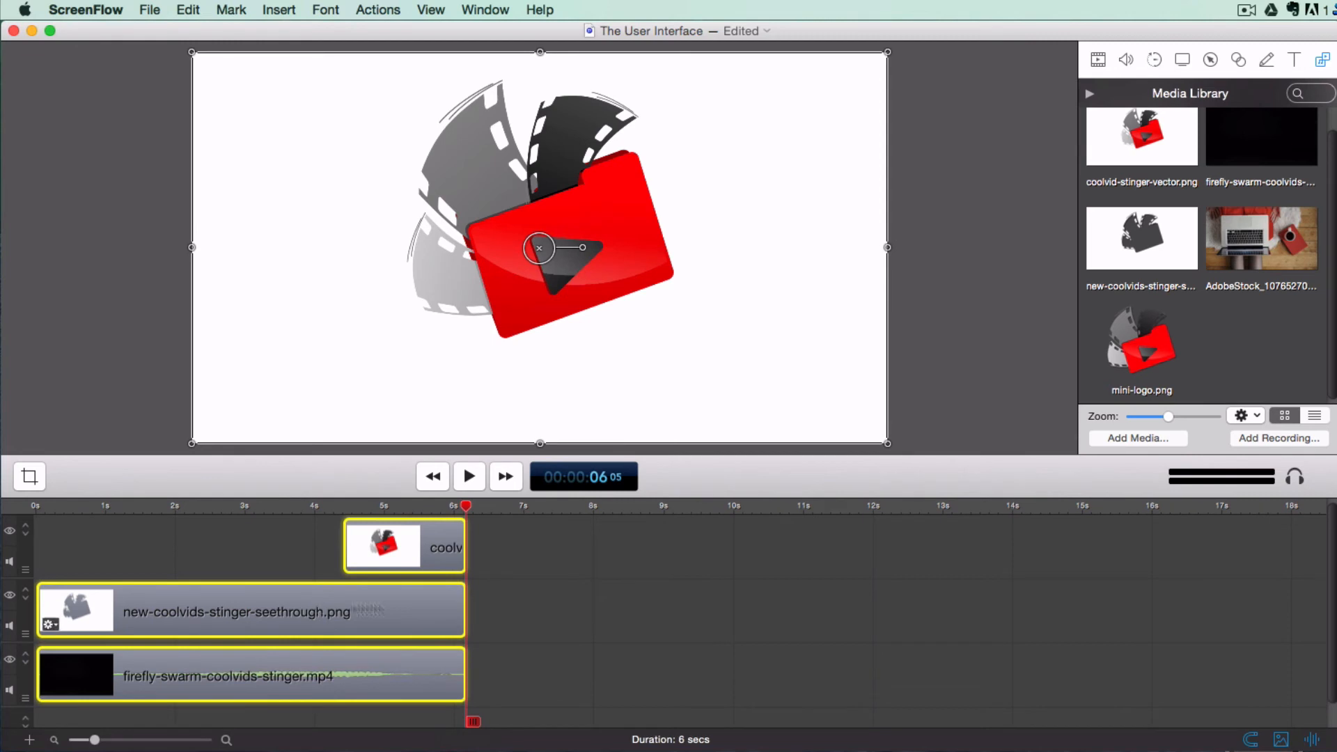
pyautogui.click(596, 641)
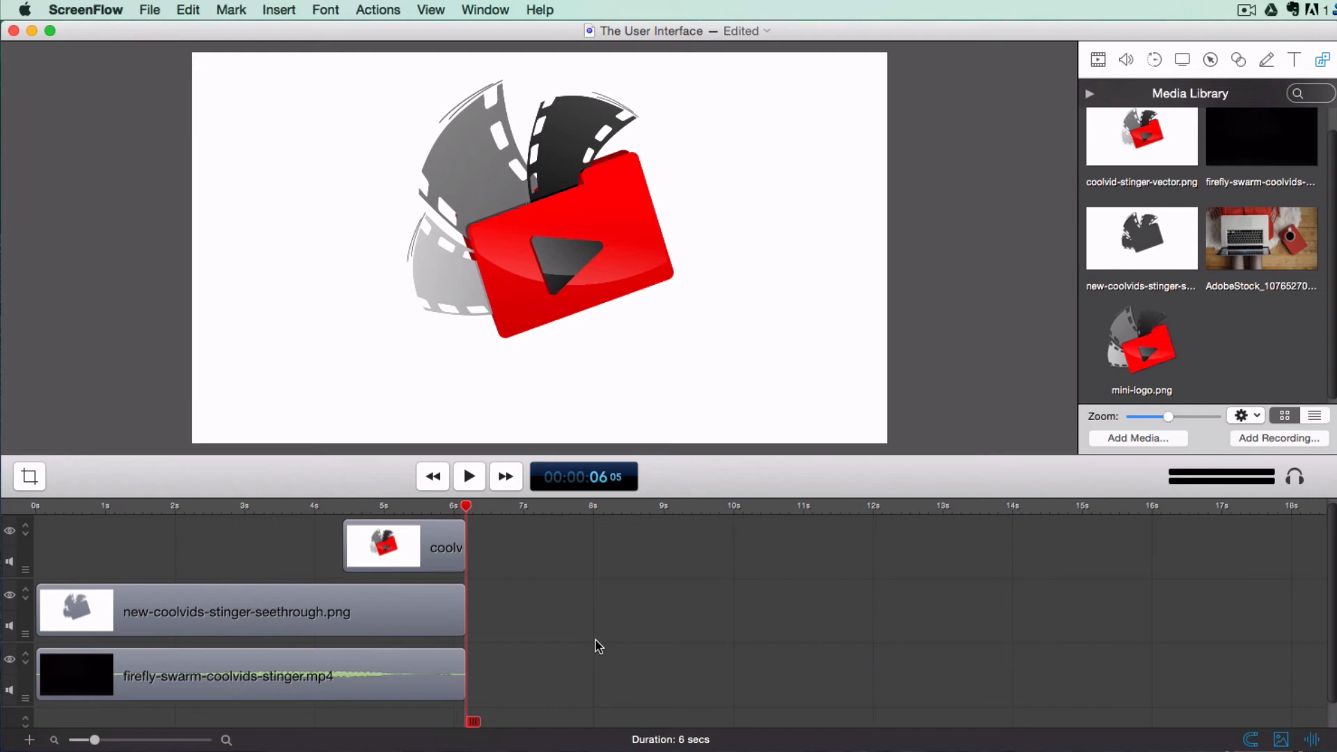
# - Lock the firefly-swarm-coolvids-stinger.mp4 clip, and try inserting a 0.5-second gap at 05:12 before taking the gap back
pyautogui.rightClick(406, 667)
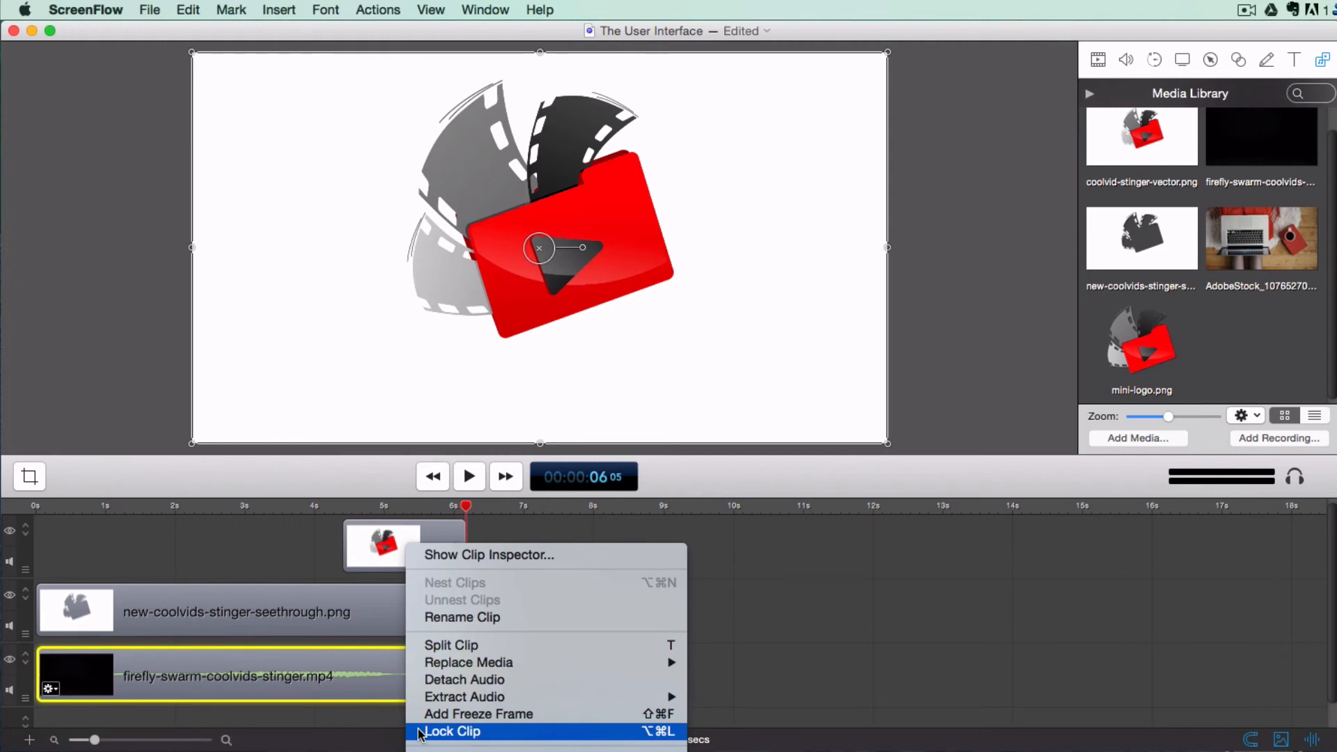
pyautogui.click(445, 731)
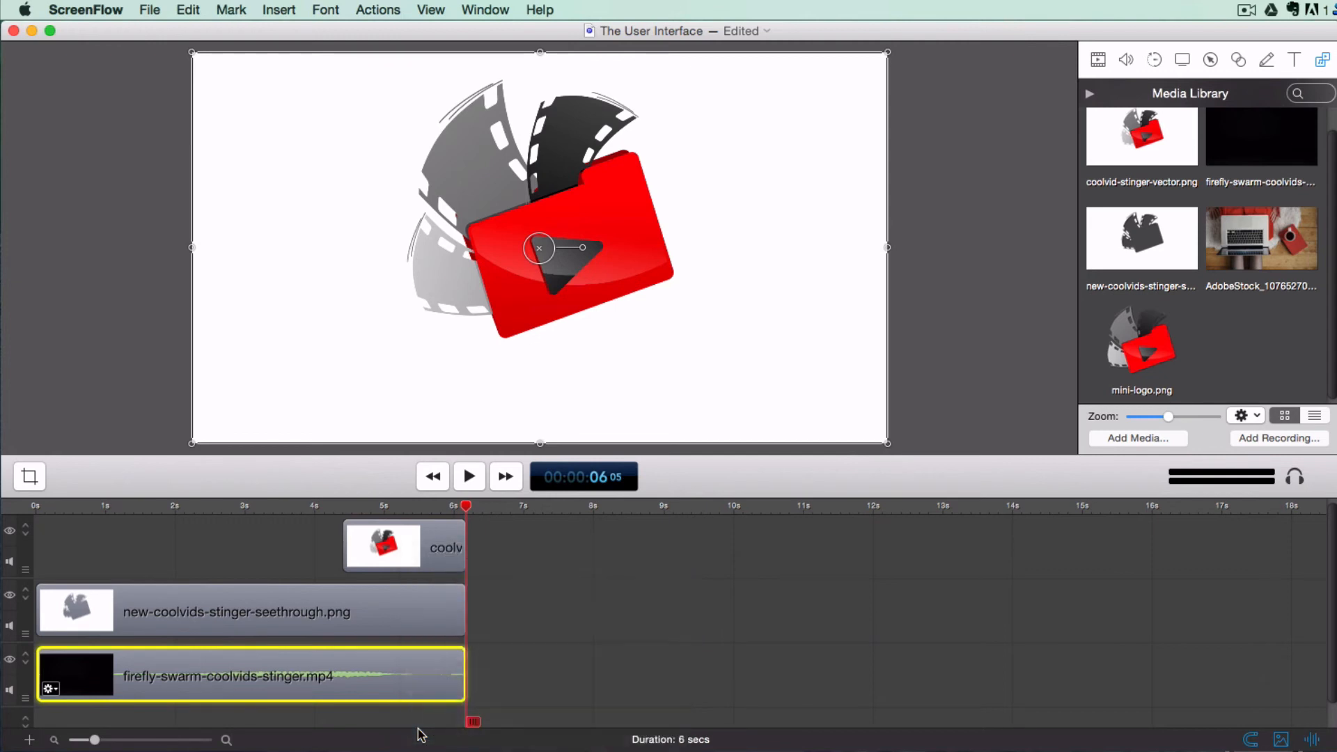
pyautogui.click(412, 507)
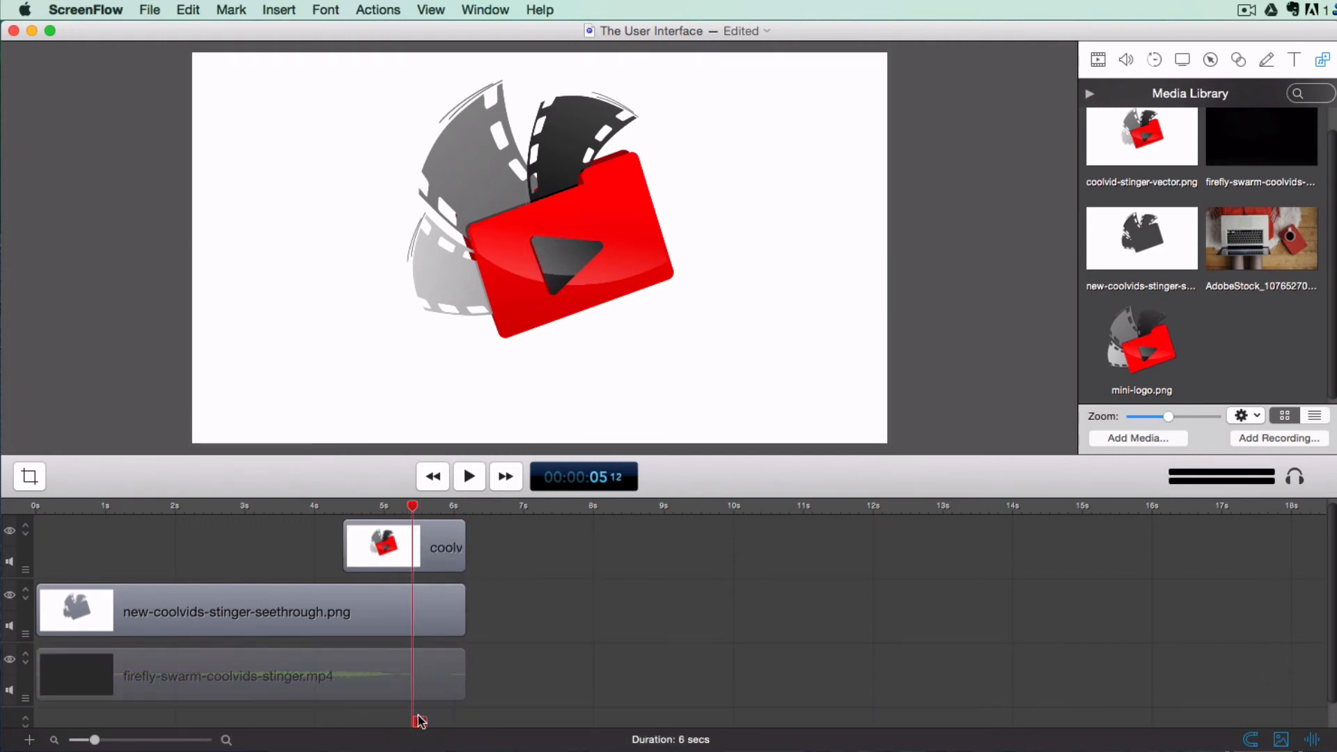
pyautogui.moveTo(418, 719); pyautogui.dragTo(452, 723)
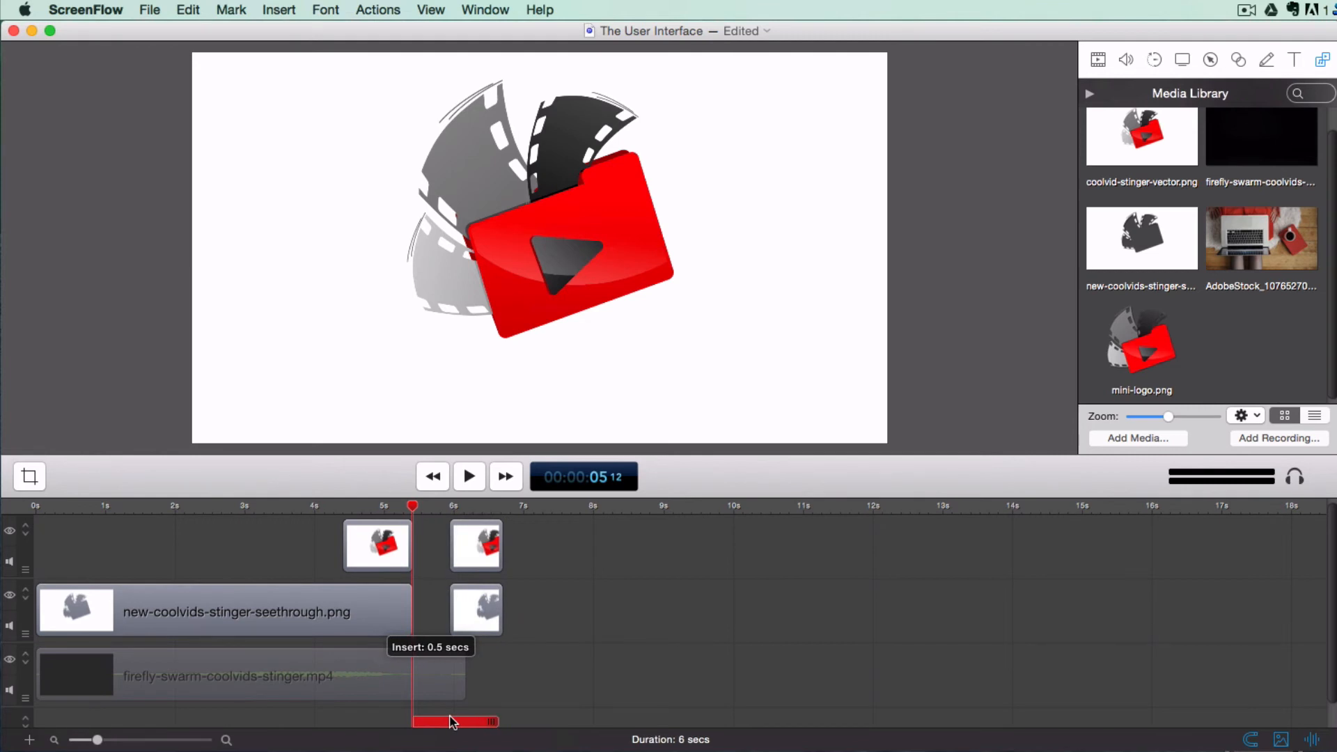
pyautogui.moveTo(450, 721); pyautogui.dragTo(420, 720)
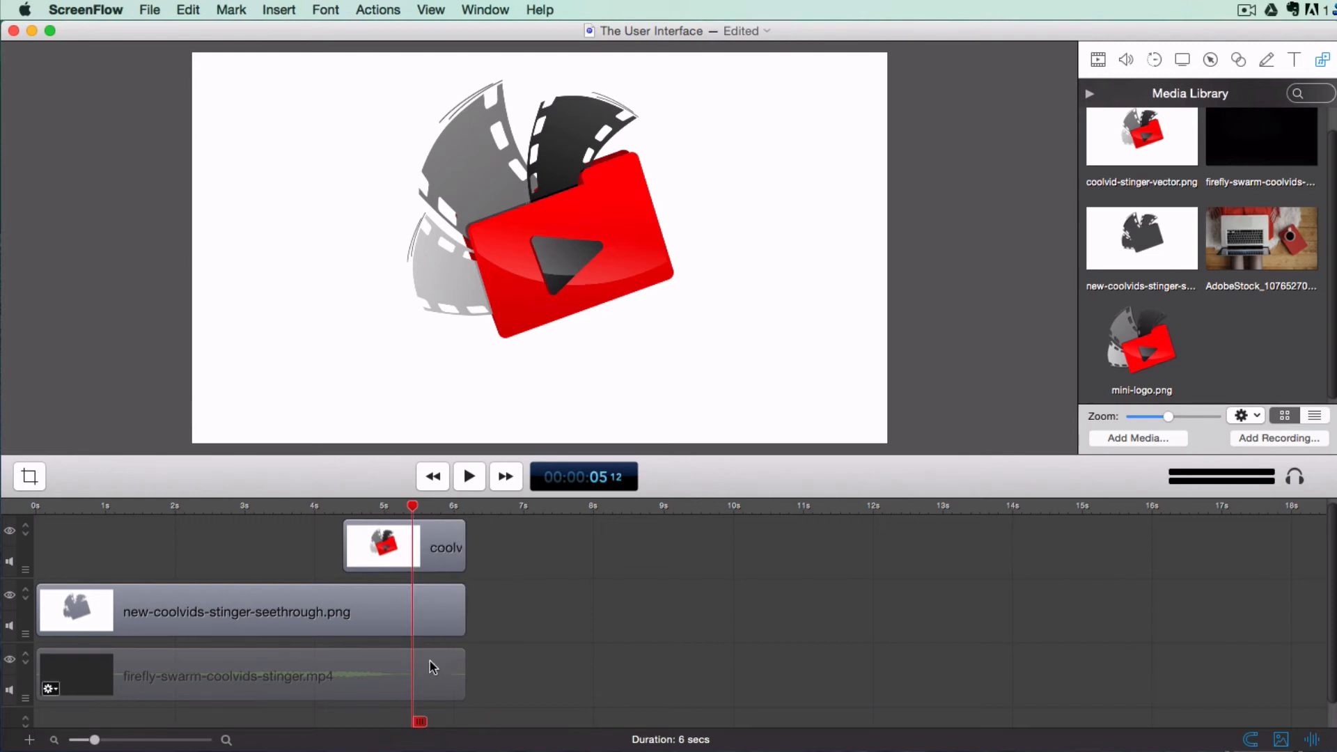
# - Unlock the firefly-swarm-coolvids-stinger.mp4 clip
pyautogui.rightClick(394, 667)
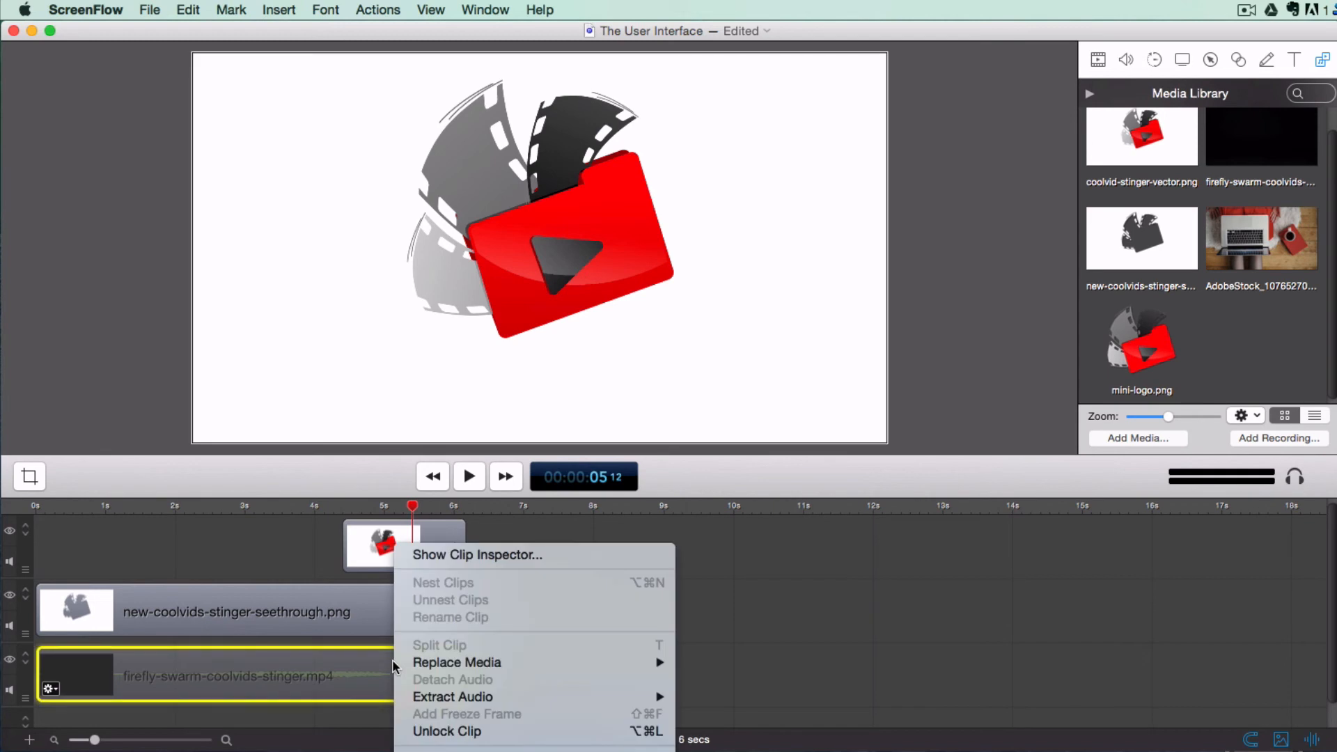
pyautogui.click(415, 731)
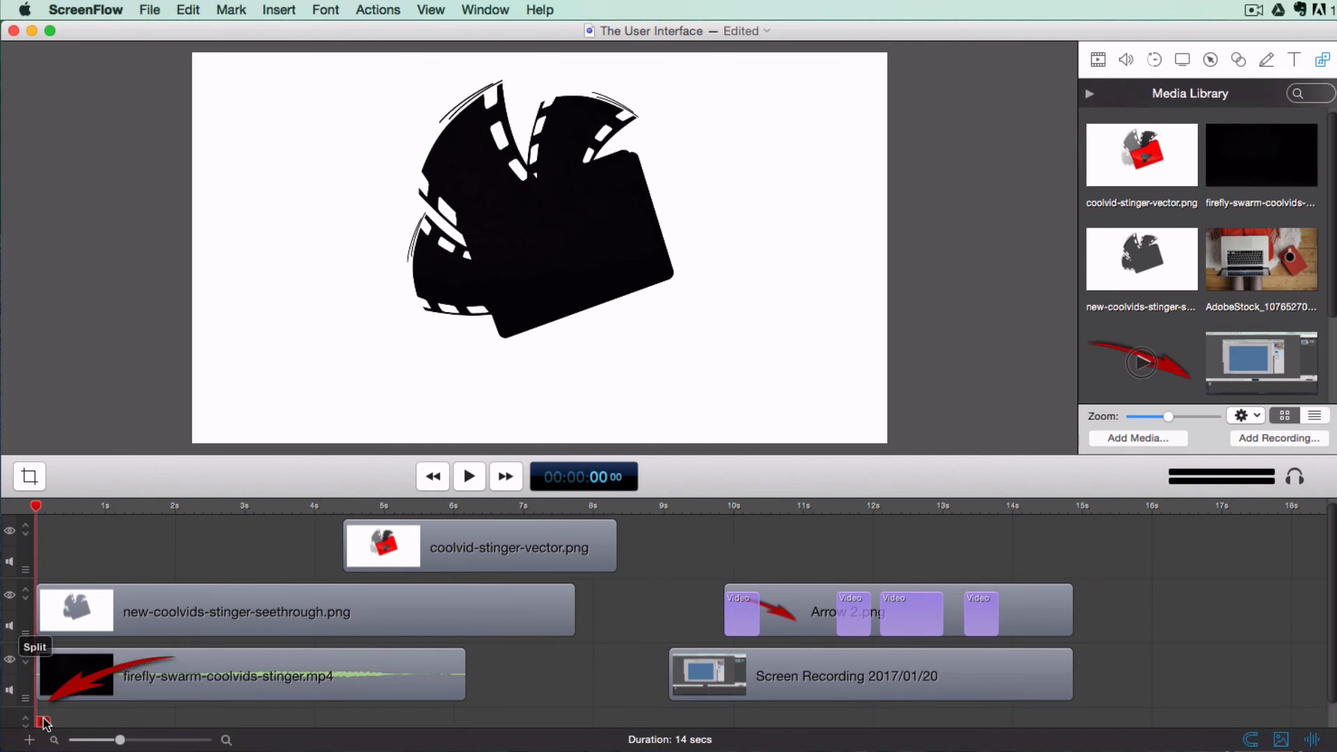
# - Split the clips at 06:05 with a gap of about 0.6 seconds, and delete the two stinger images' leftover pieces after it
pyautogui.moveTo(43, 723); pyautogui.dragTo(6, 729)
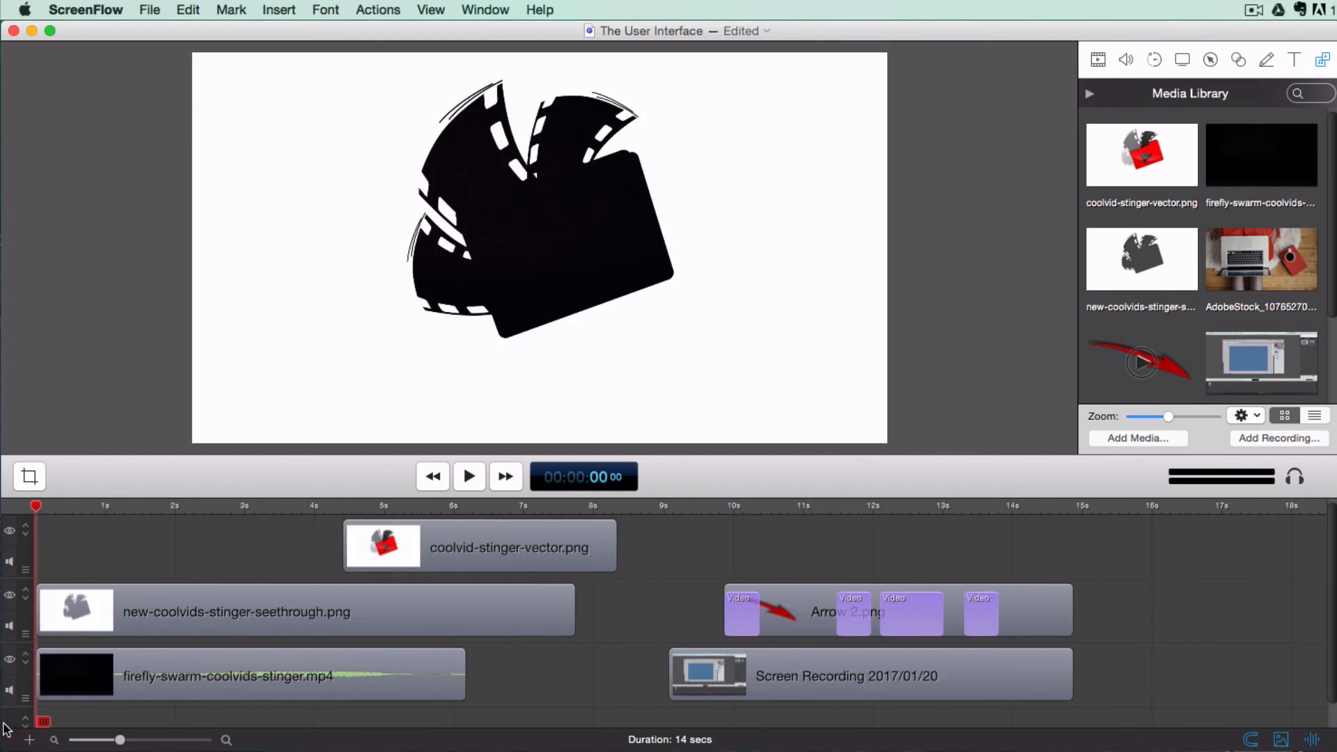
pyautogui.click(465, 508)
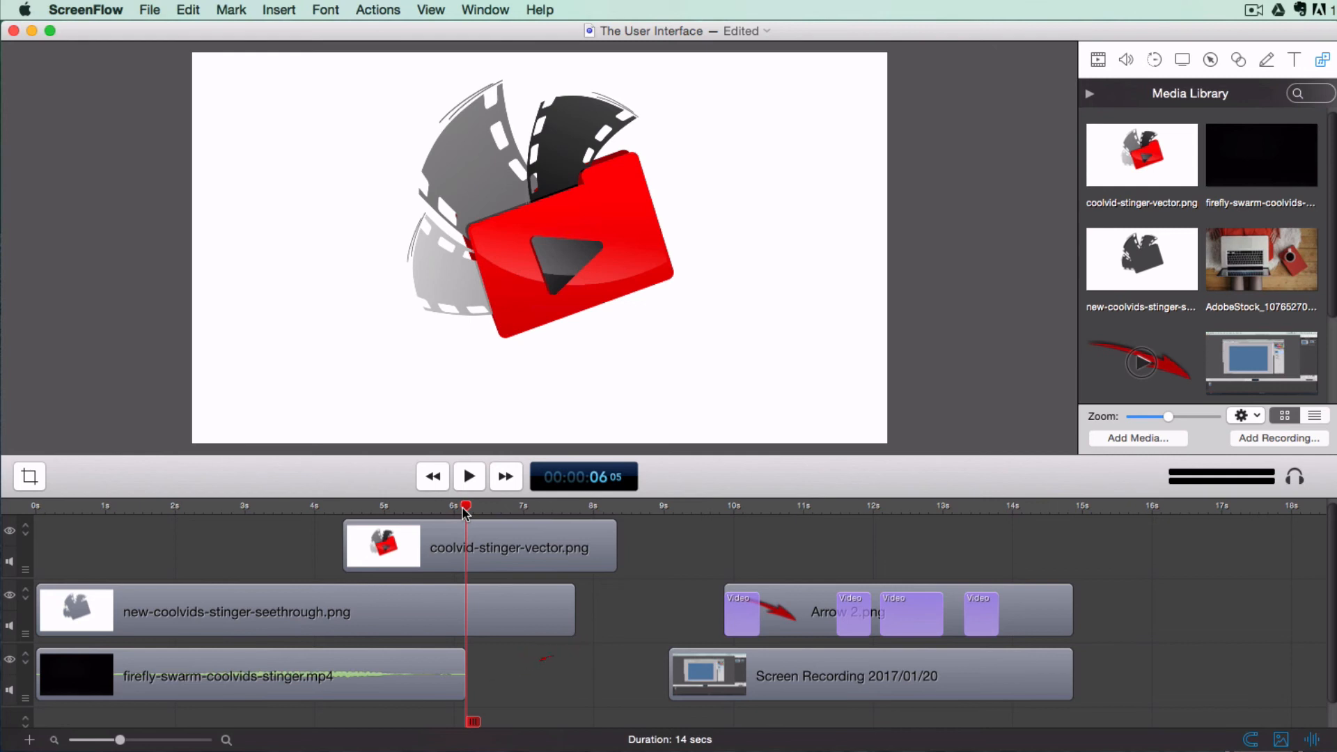
pyautogui.moveTo(608, 539)
pyautogui.moveTo(610, 534); pyautogui.dragTo(647, 529)
pyautogui.moveTo(474, 726); pyautogui.dragTo(514, 721)
pyautogui.moveTo(618, 665); pyautogui.dragTo(558, 539)
pyautogui.press('Delete')
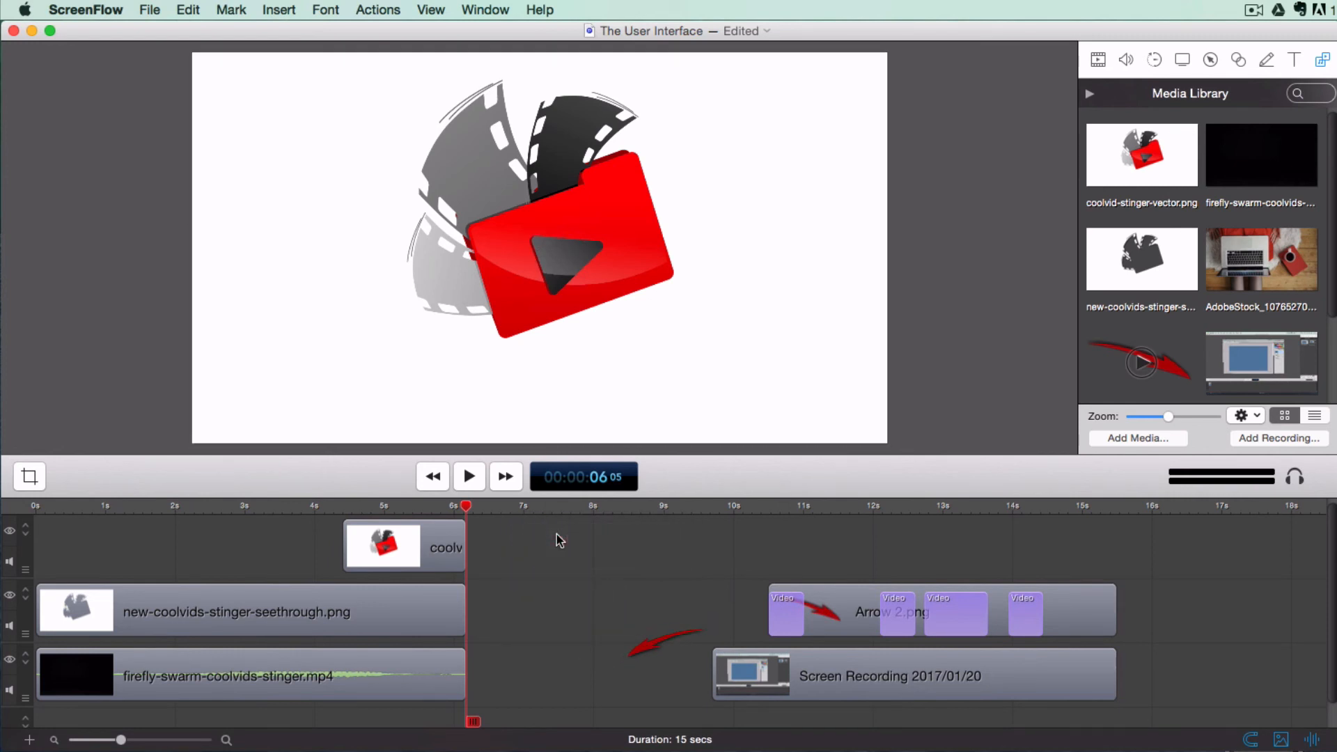
# - Close the gap between firefly-swarm-coolvids-stinger.mp4 and the Screen Recording 2017/01/20 clip on their track
pyautogui.click(985, 660)
pyautogui.moveTo(983, 653)
pyautogui.mouseDown()
pyautogui.moveTo(793, 653)
pyautogui.moveTo(984, 653)
pyautogui.mouseUp()
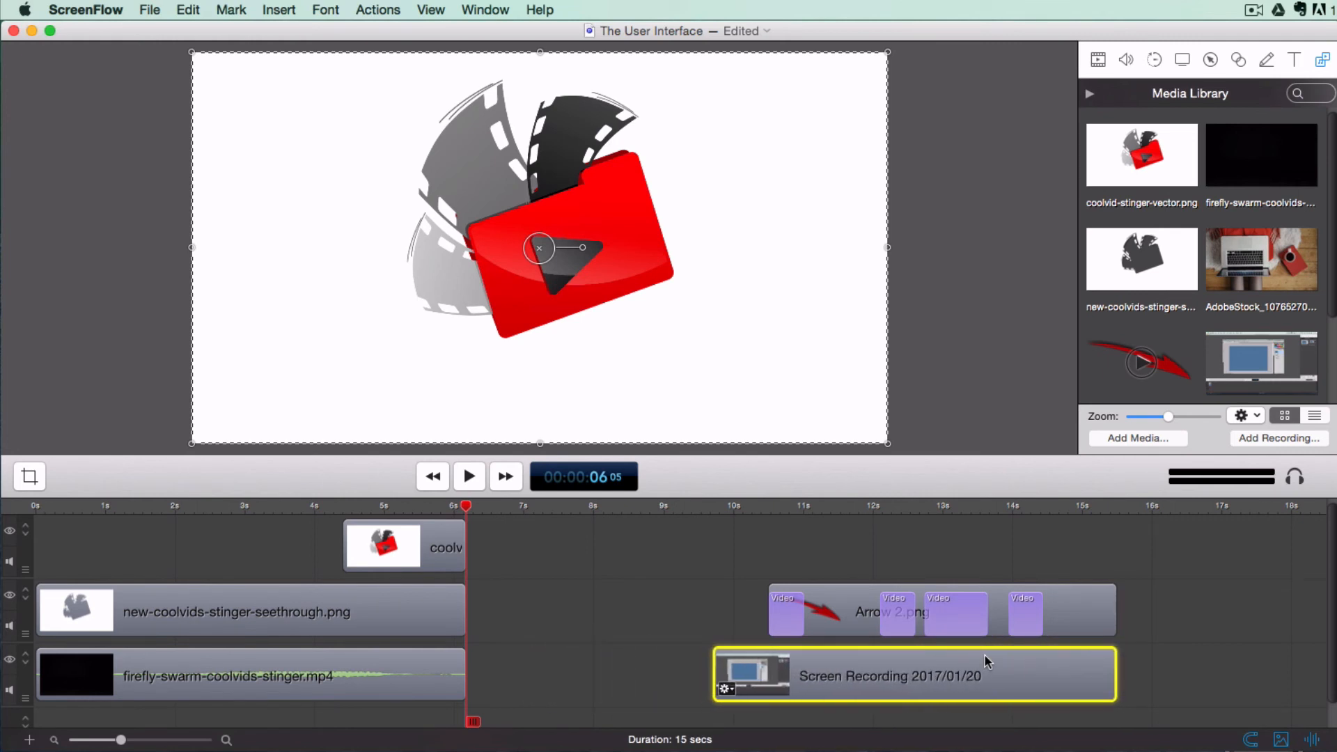
pyautogui.click(612, 679)
pyautogui.press('super+BackSpace')
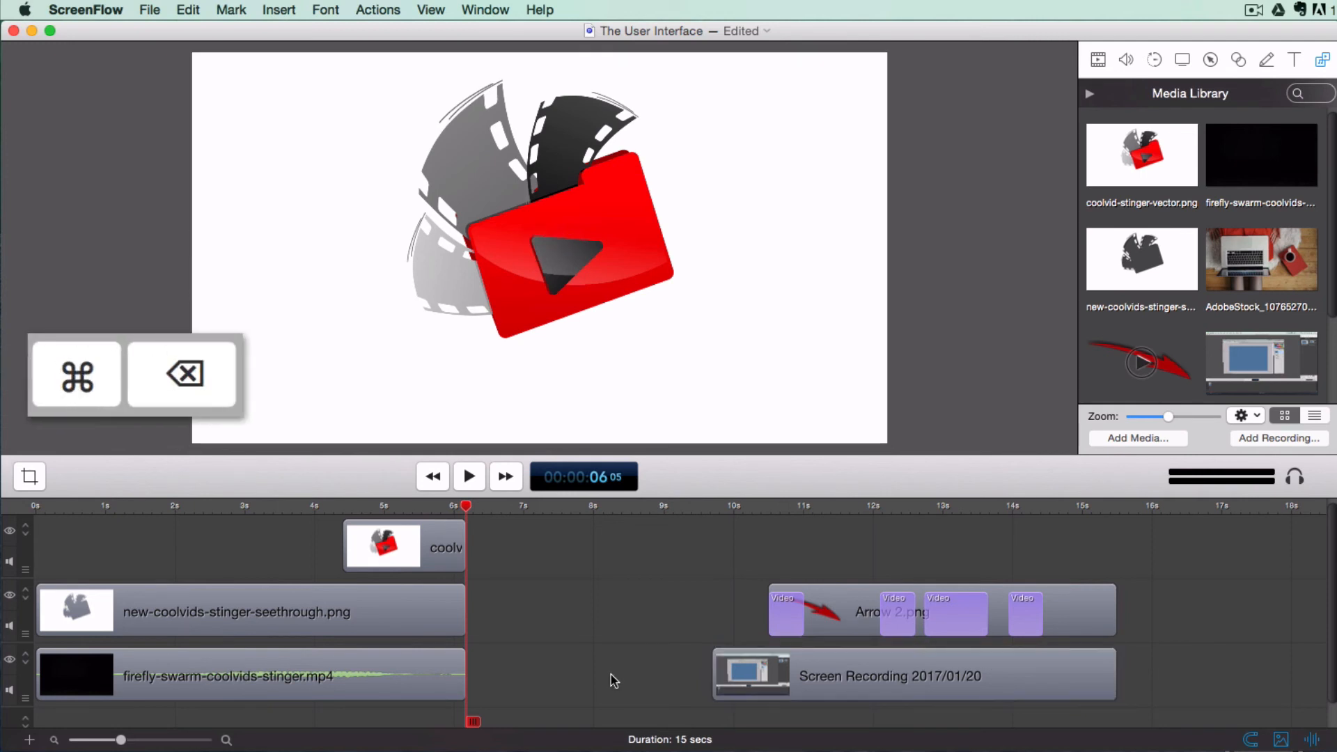
pyautogui.click(612, 679)
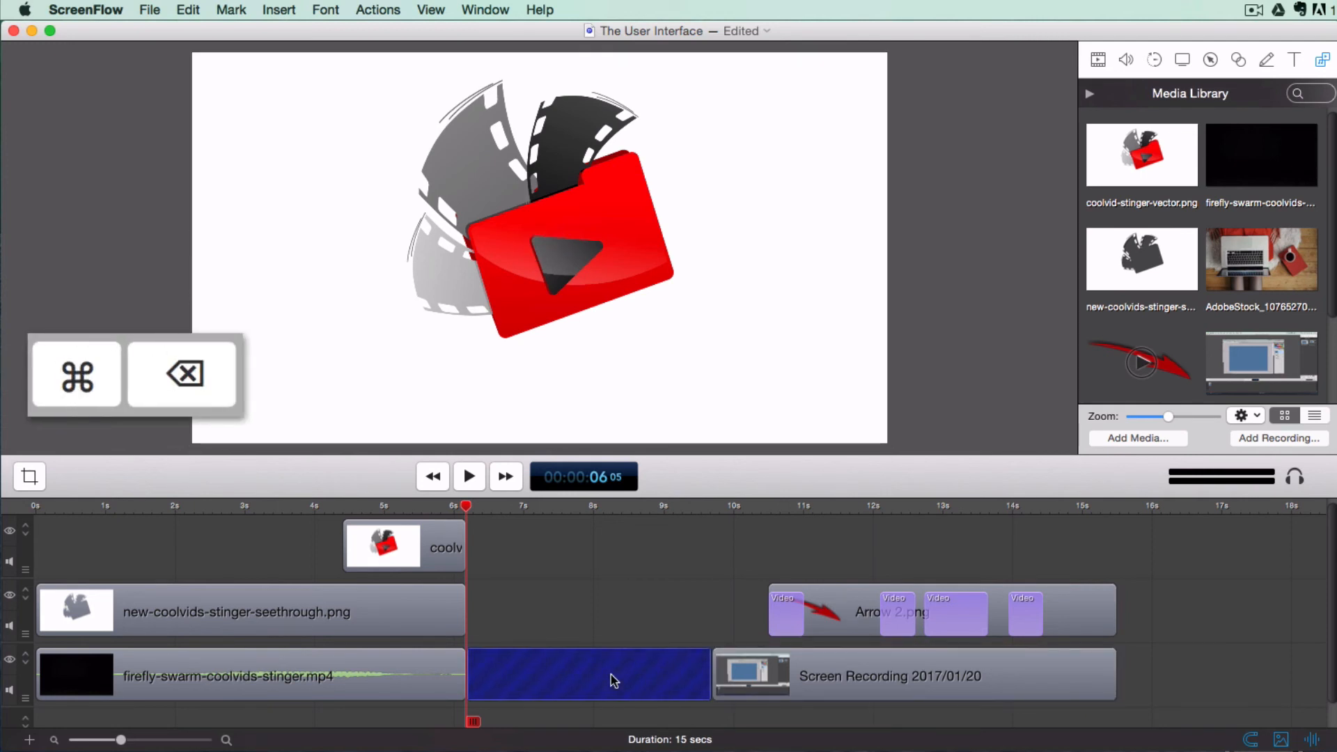
pyautogui.press('super+BackSpace')
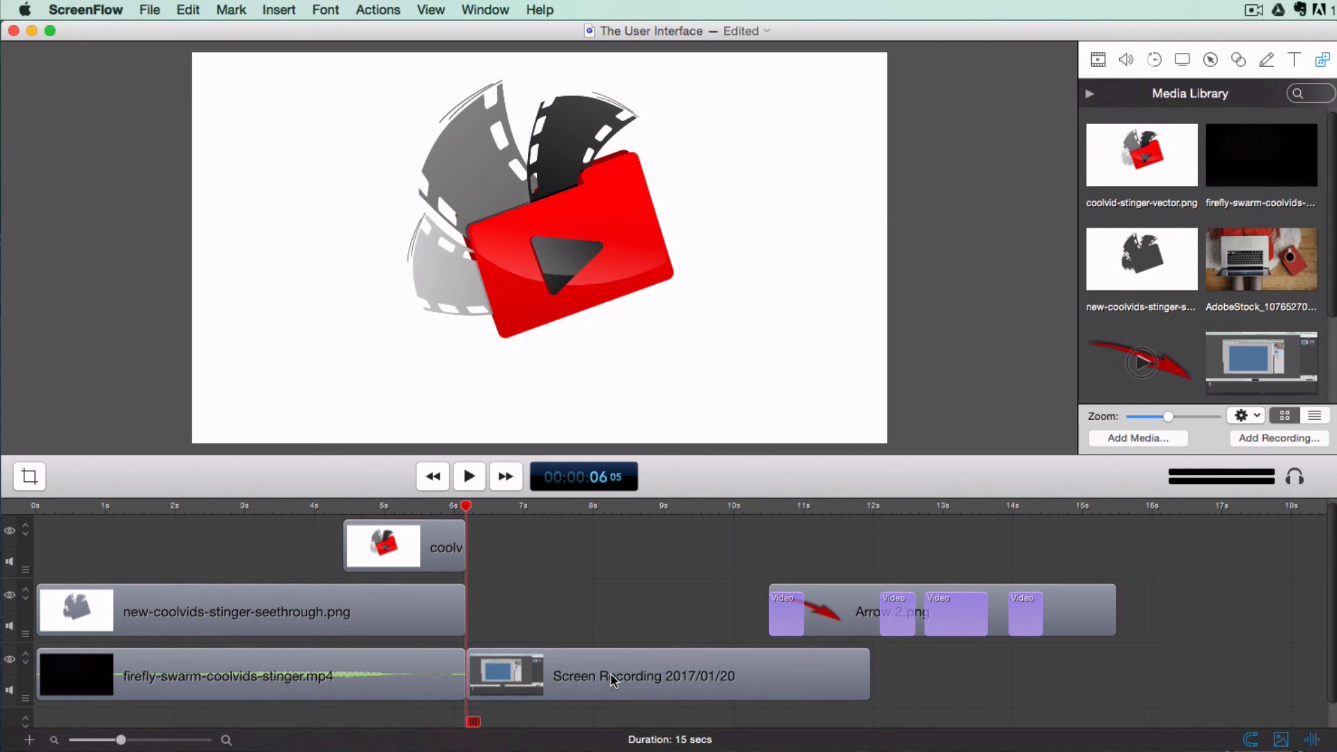
# - Move the Screen Recording 2017/01/20 clip 3.5 seconds later on its track and place the playhead at its start, 09:21
pyautogui.moveTo(603, 680); pyautogui.dragTo(848, 673)
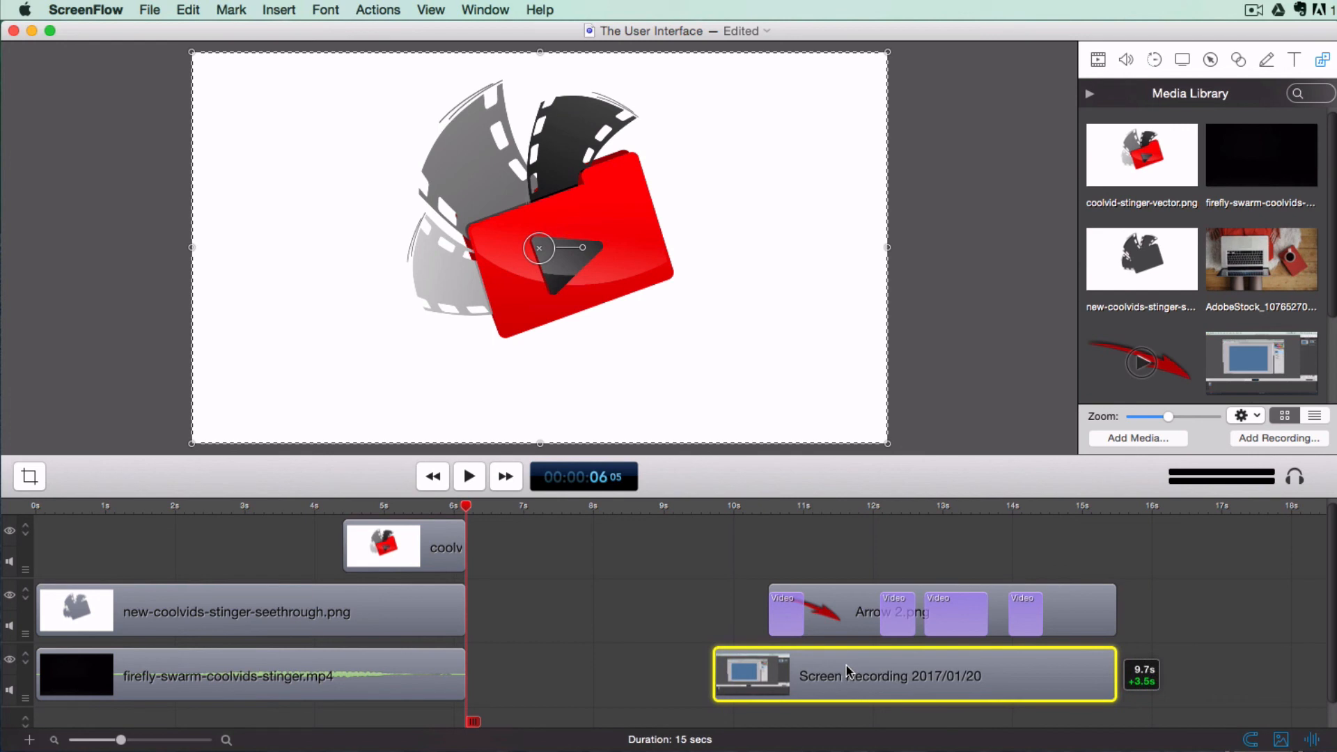
pyautogui.moveTo(848, 672); pyautogui.dragTo(849, 674)
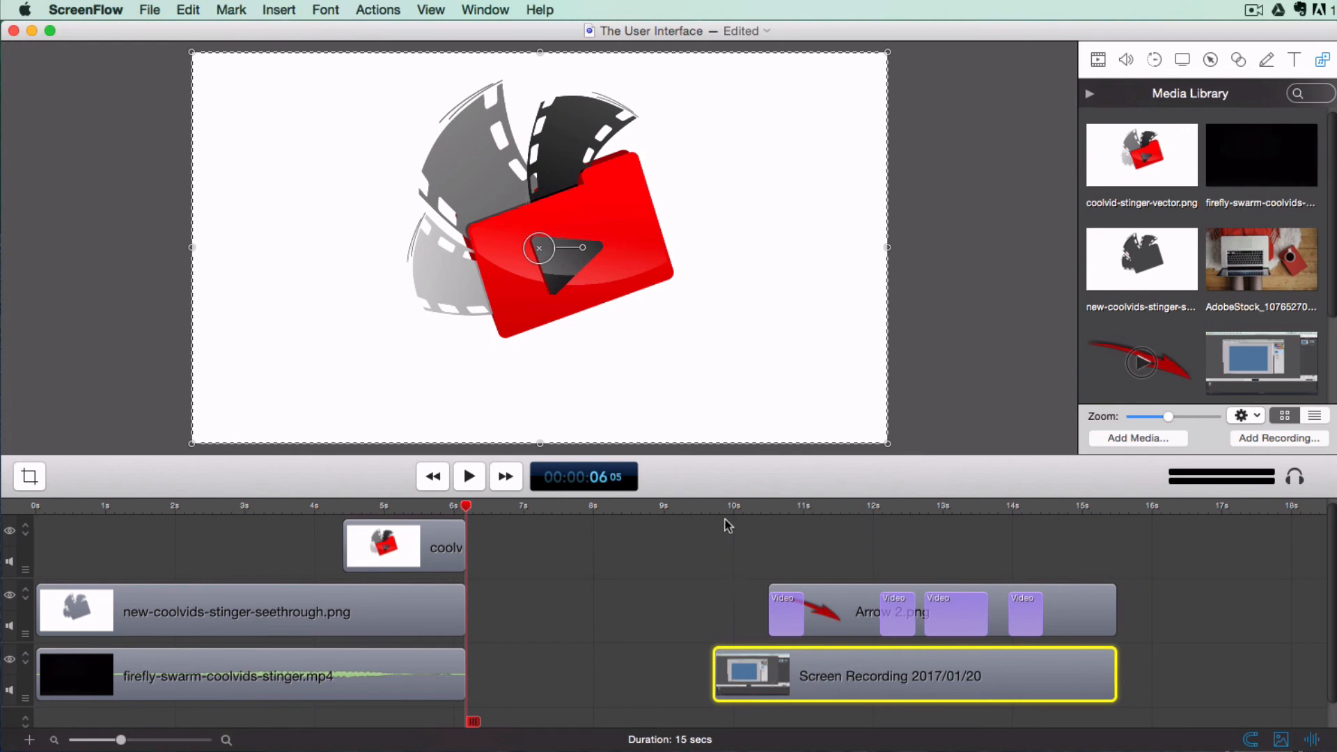
pyautogui.click(705, 504)
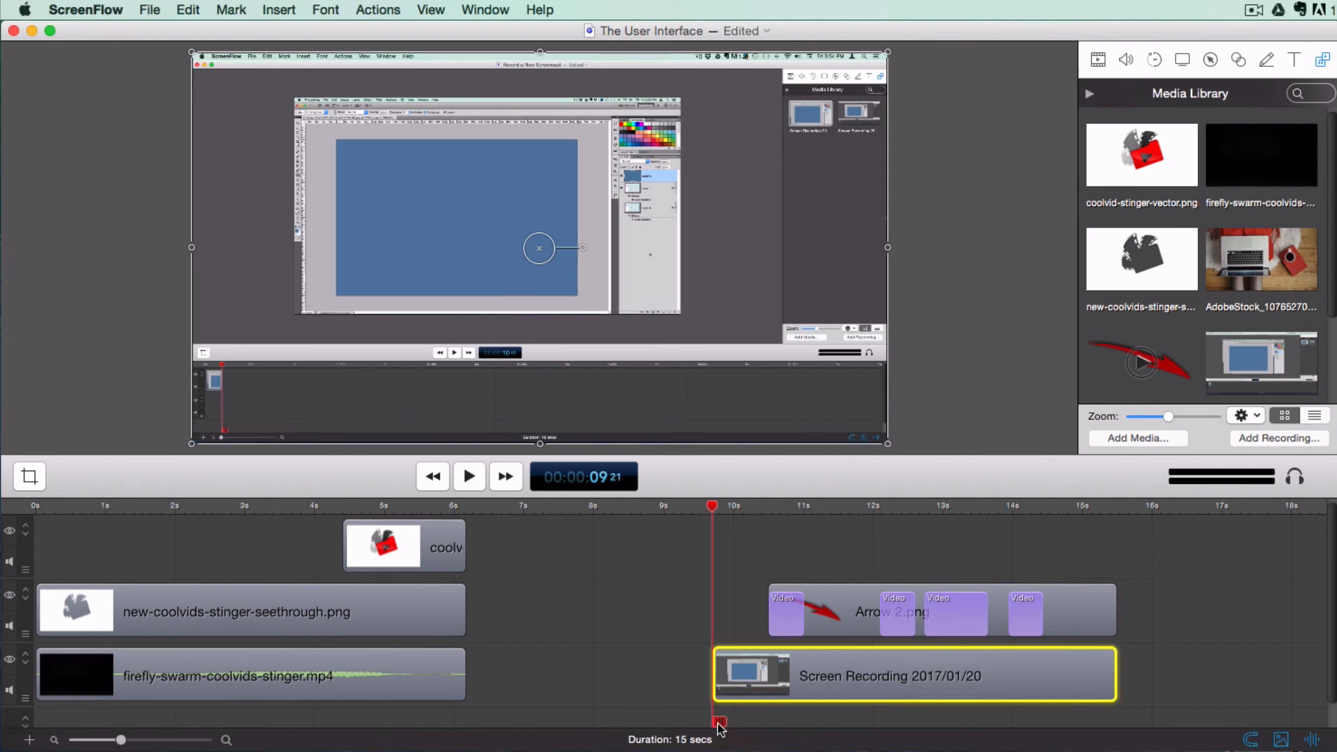
# - Mark the timeline's empty stretch between the clips with an in point at 06:05 and an out point at 09:21
pyautogui.moveTo(714, 722); pyautogui.dragTo(465, 705)
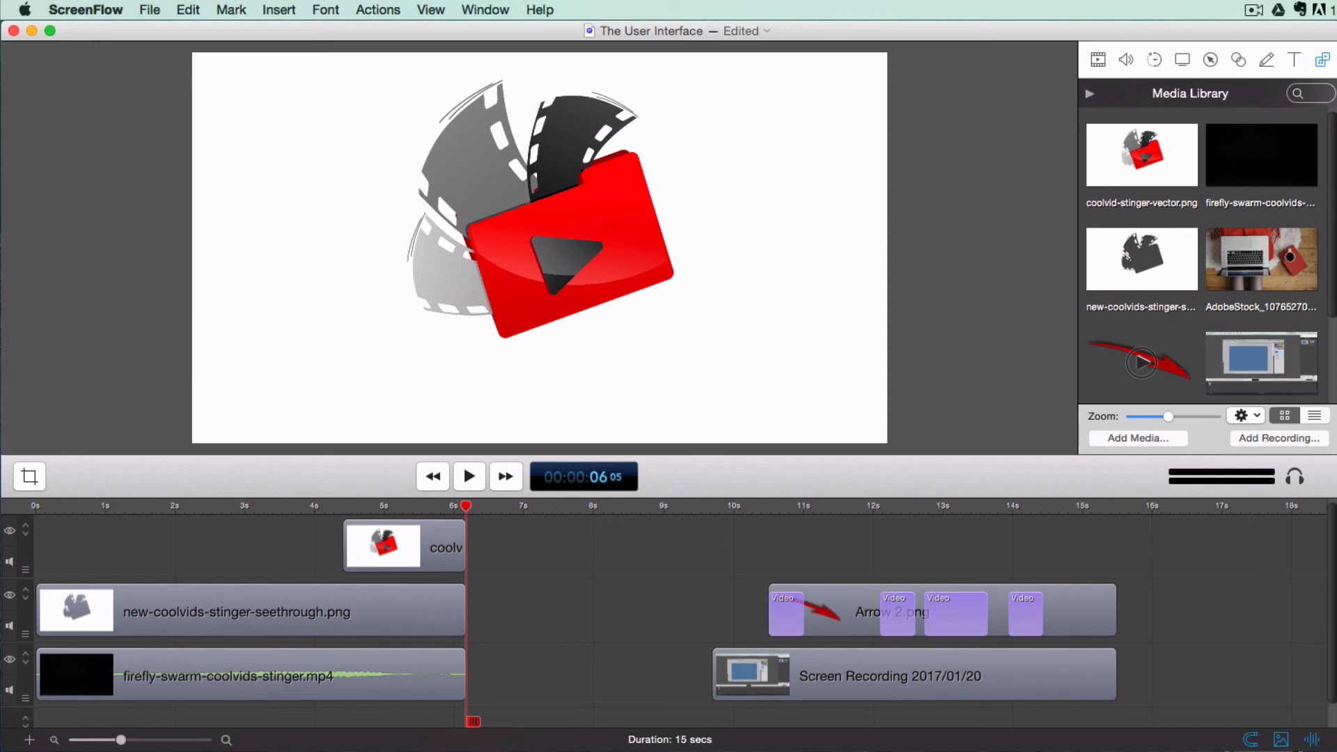
pyautogui.press('i')
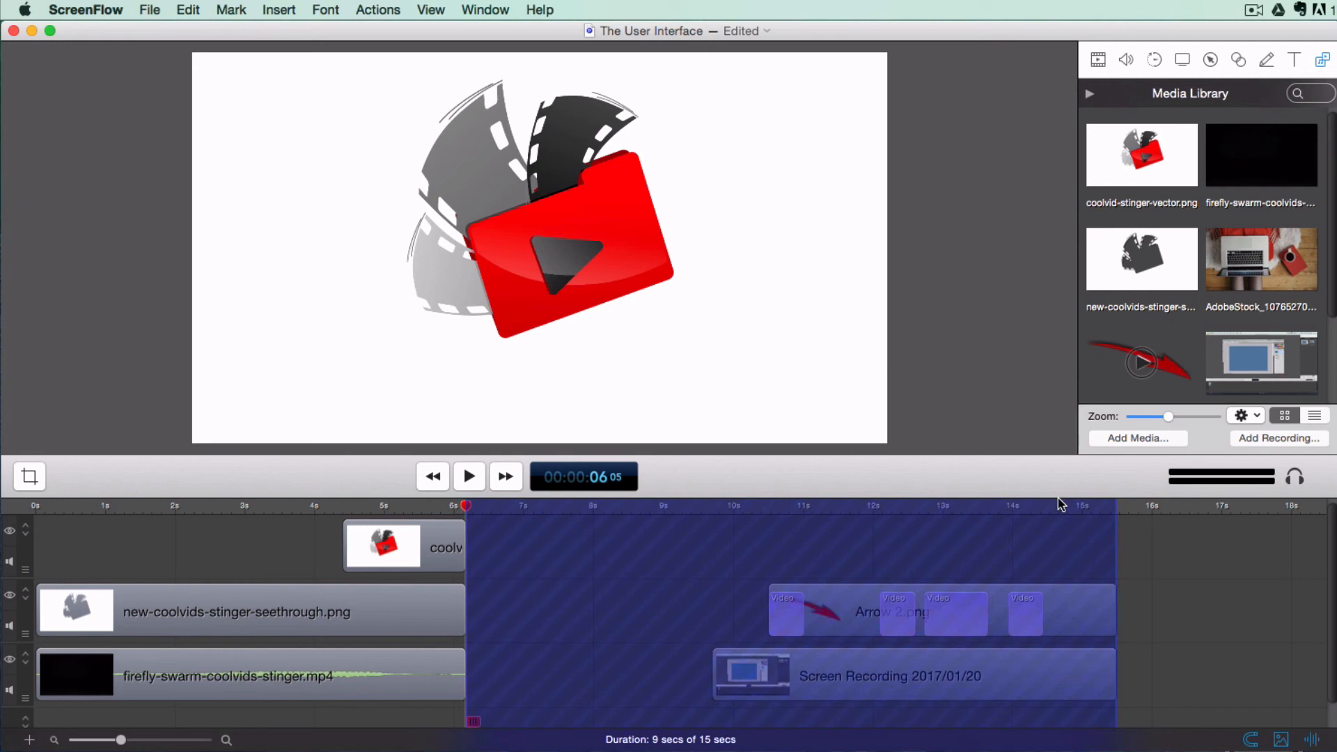
pyautogui.click(710, 507)
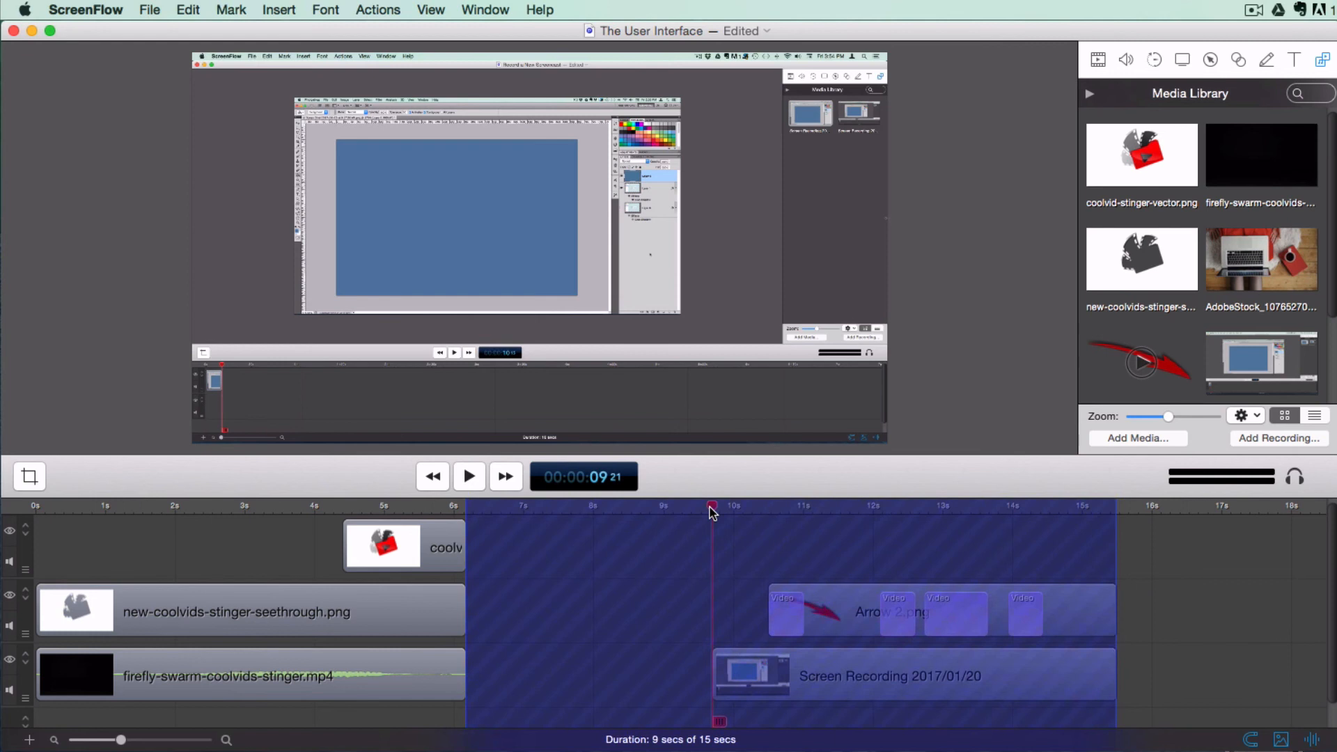
pyautogui.press('o')
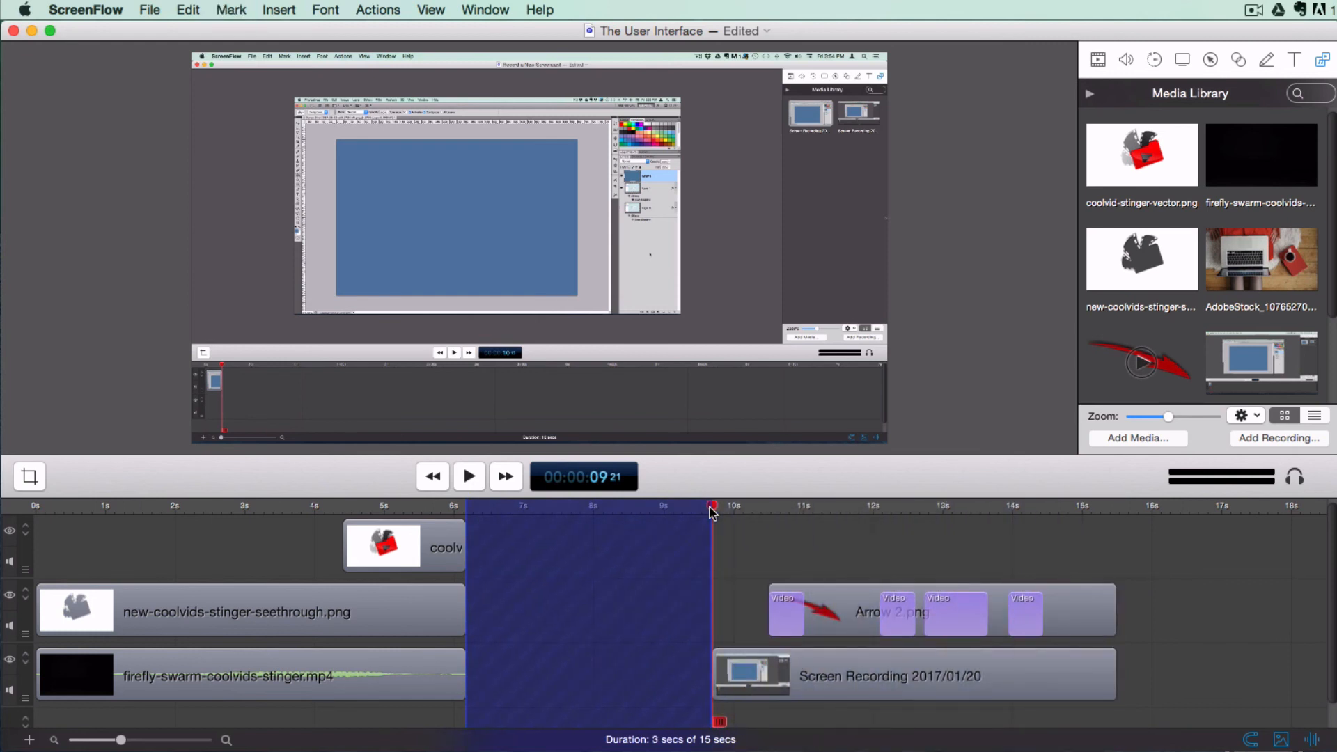
# - Extend the marked range's out point to 09:28, and clear the in and out points
pyautogui.press('Right')
pyautogui.press('Right')
pyautogui.press('Right')
pyautogui.press('Right')
pyautogui.press('Right')
pyautogui.press('Right')
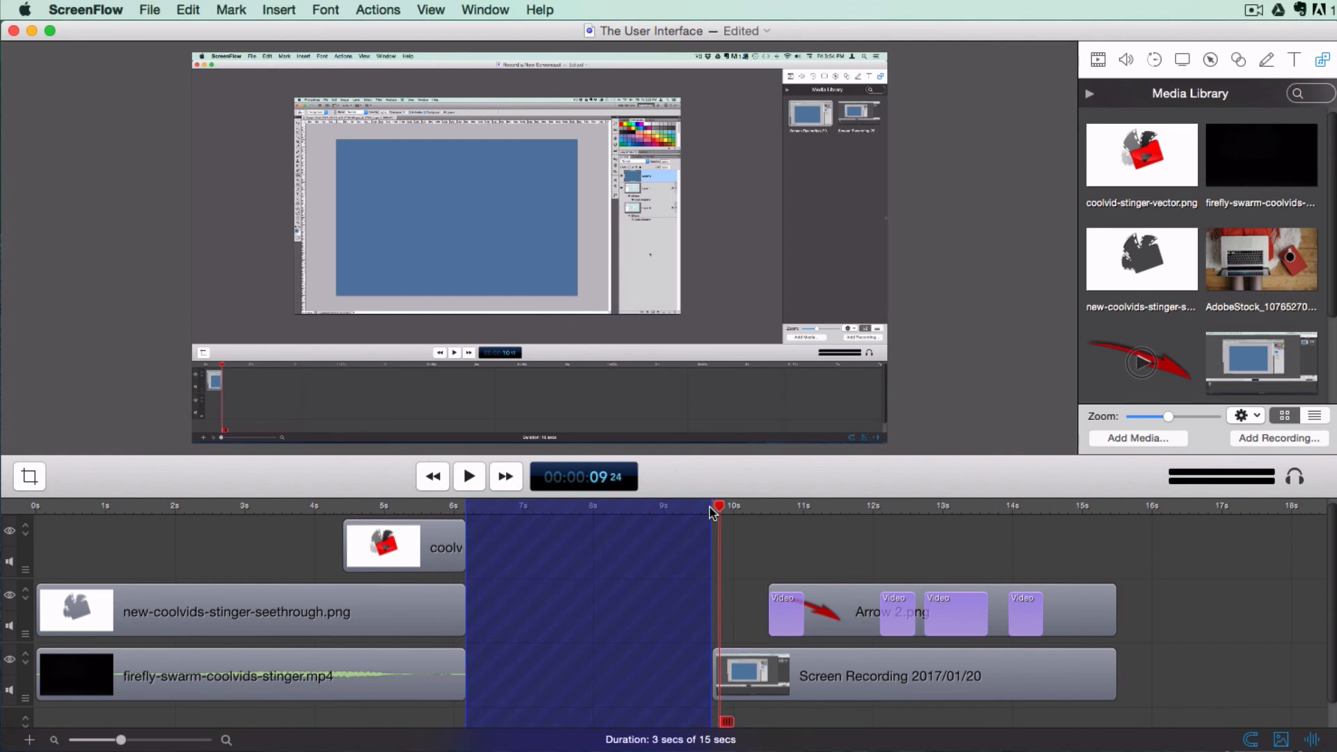
pyautogui.press('Right')
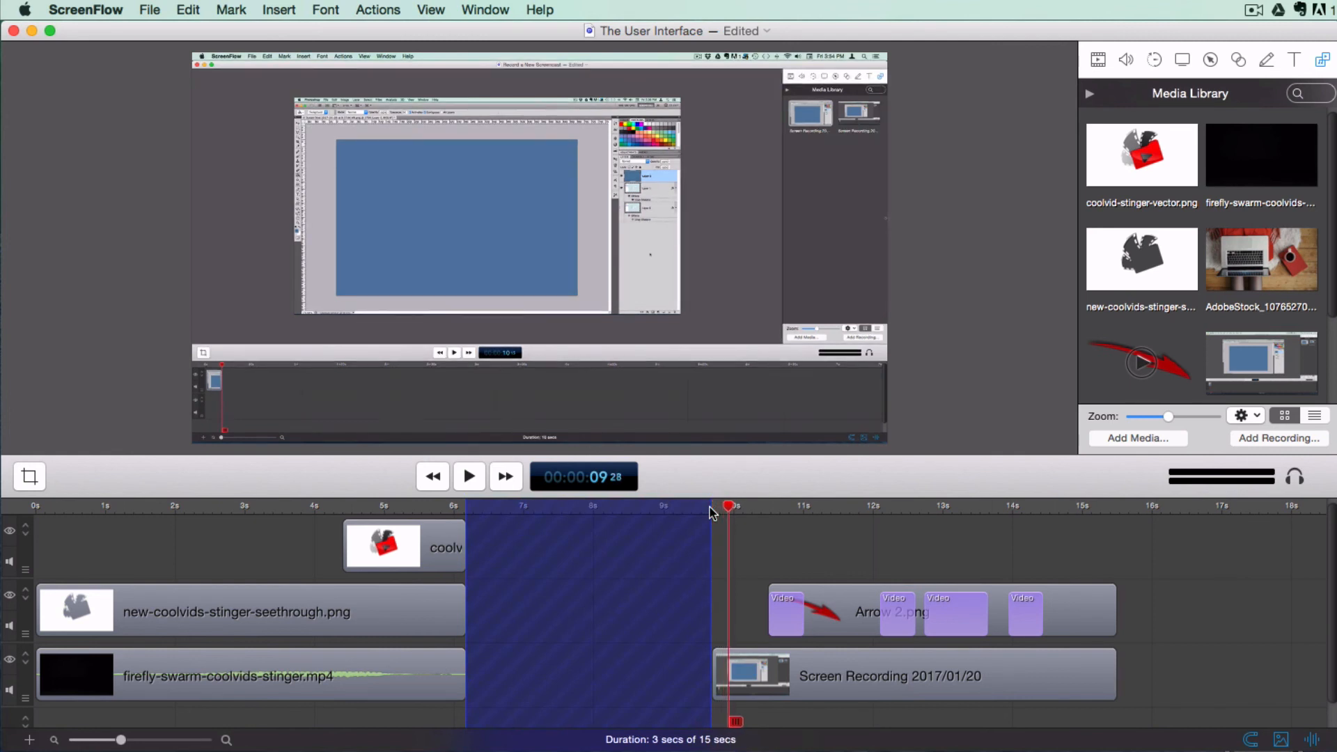
pyautogui.press('o')
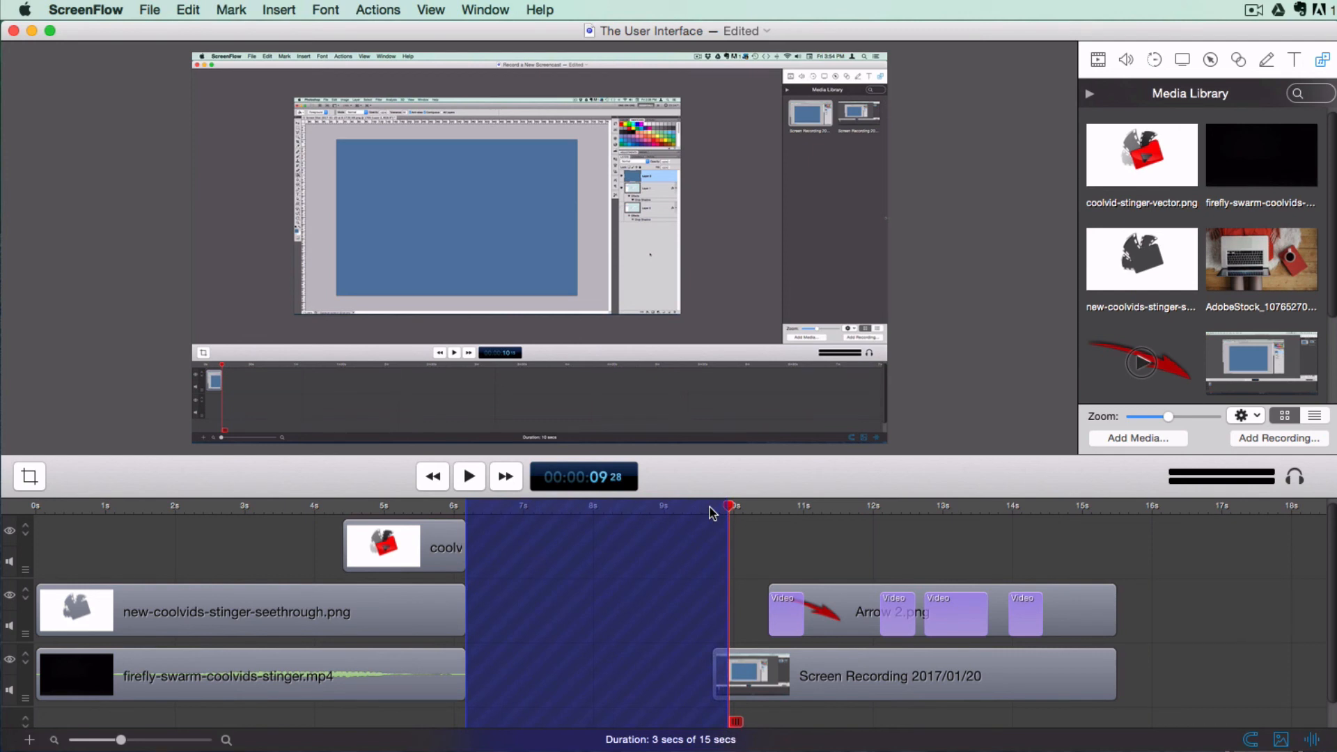
pyautogui.hotkey('alt', 'z')
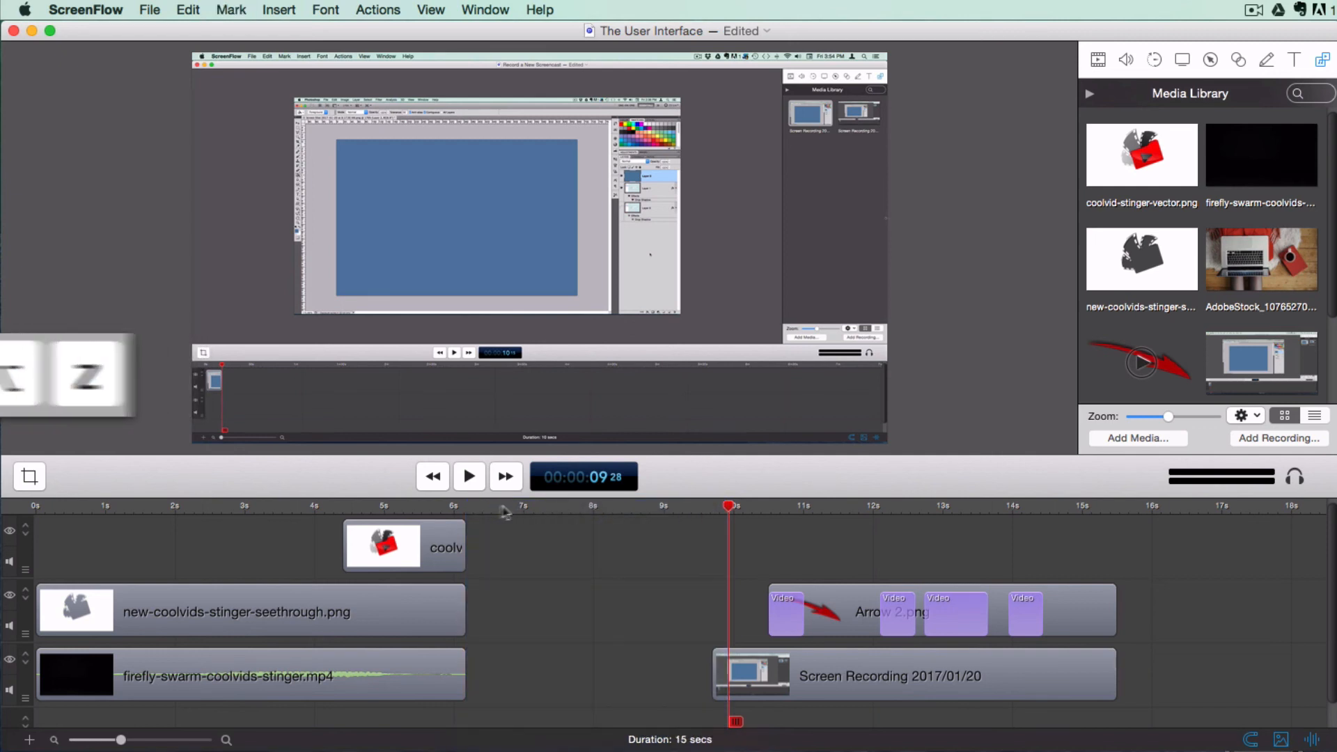
# - Mark the range from 06:05 to 09:21 and ripple delete it to close the gap on all tracks
pyautogui.click(466, 510)
pyautogui.press('i')
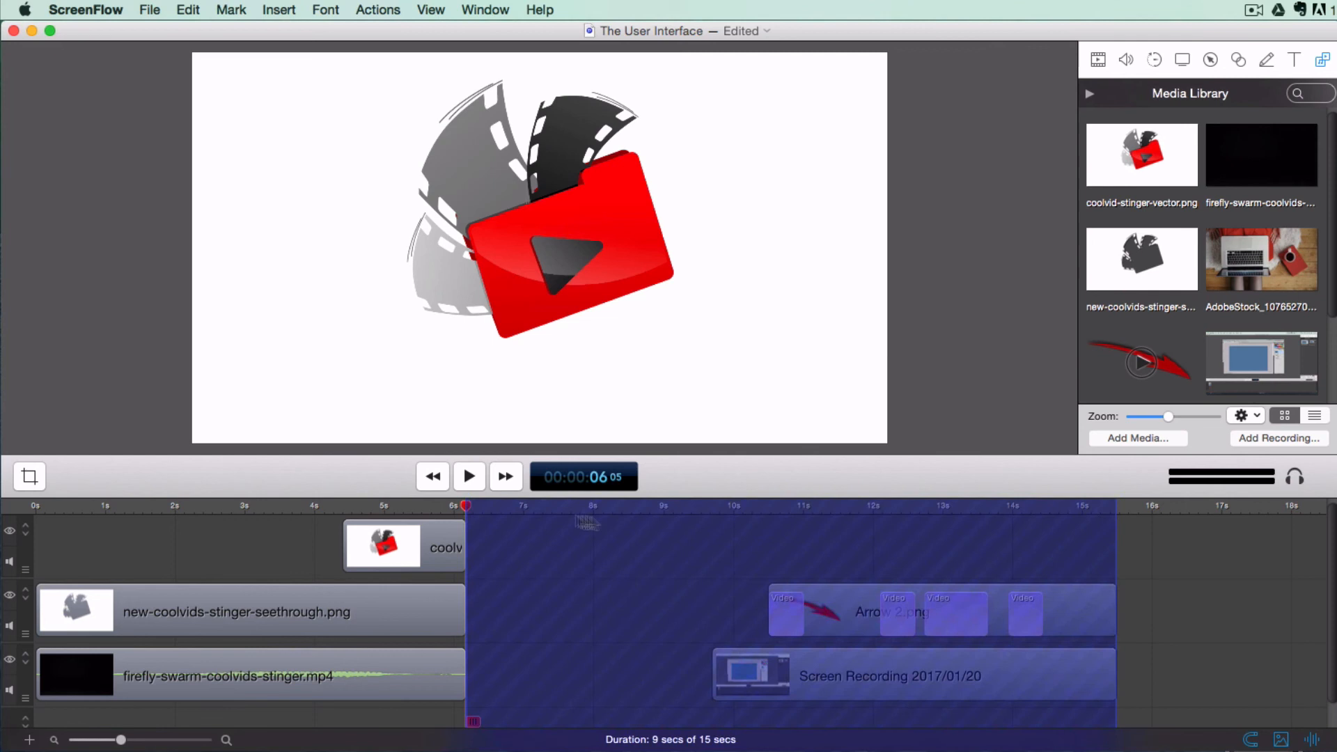
pyautogui.click(711, 508)
pyautogui.press('o')
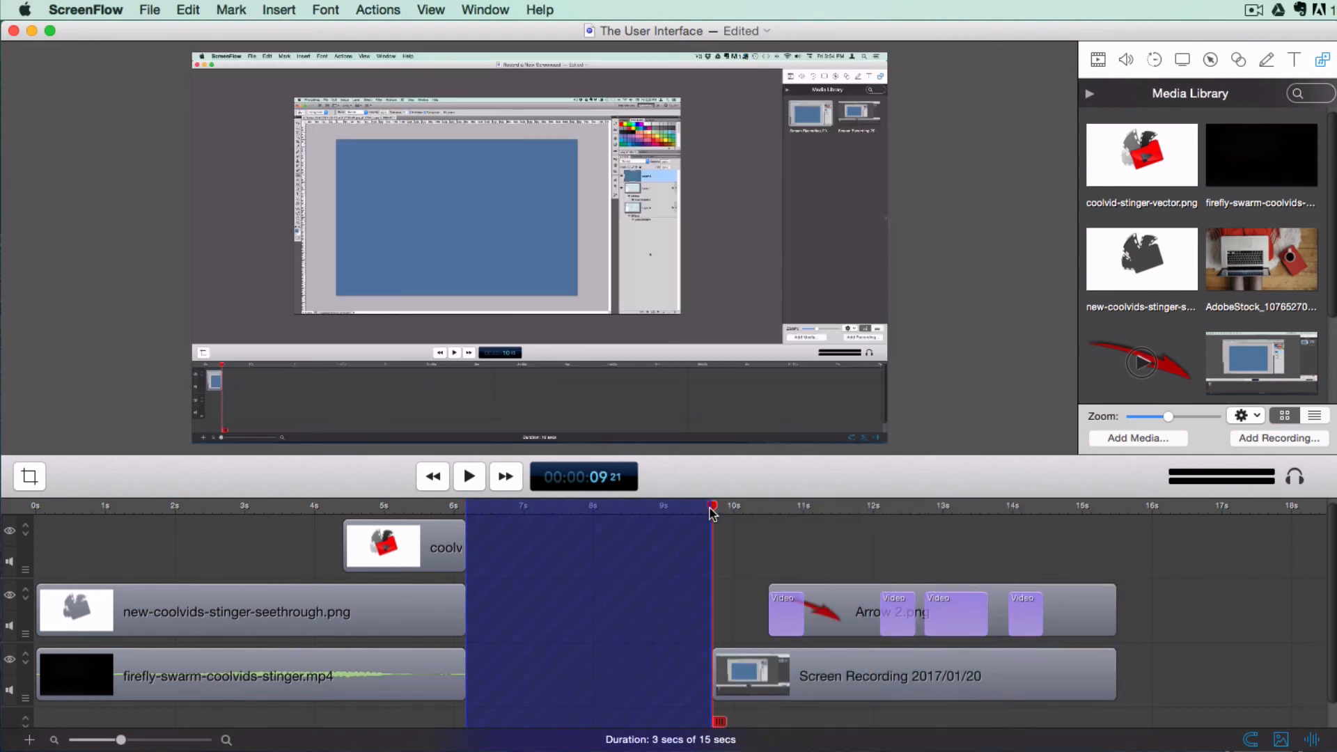
pyautogui.press('super+BackSpace')
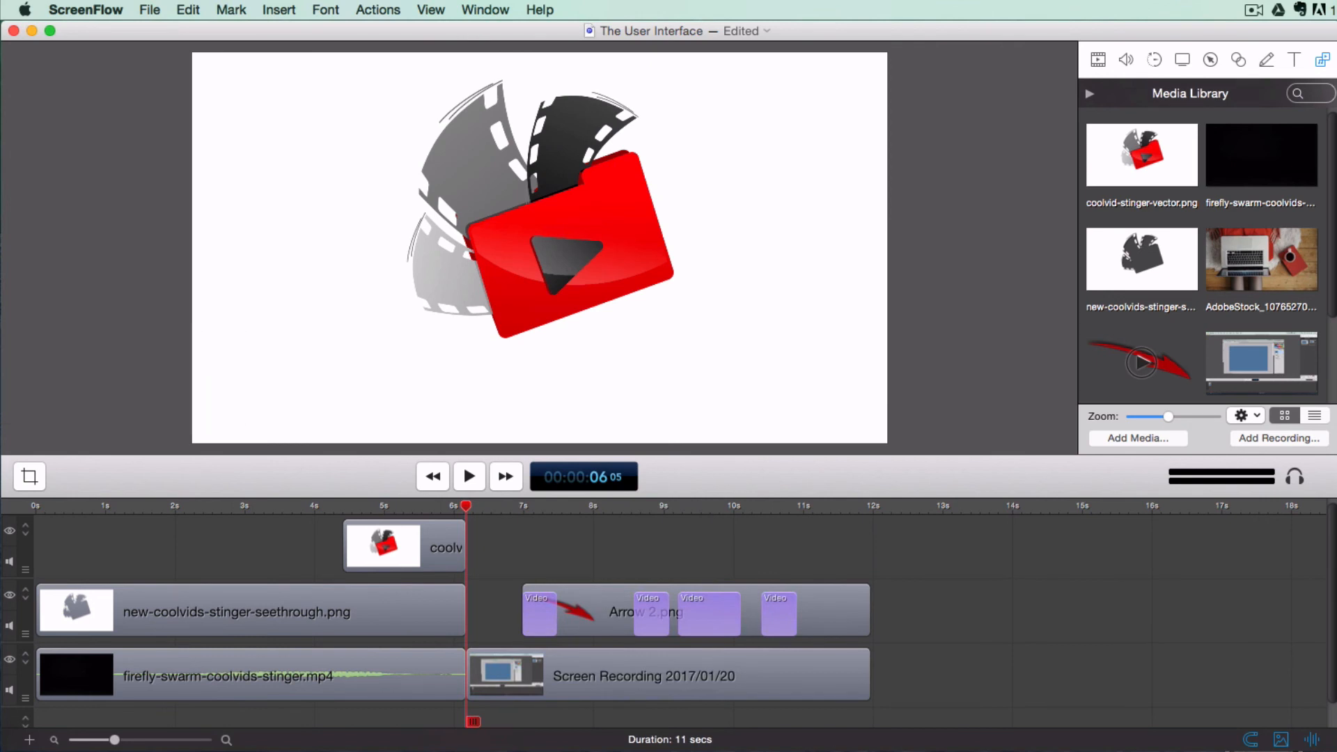
# - Ripple delete the range from 06:05 to 06:18, and take back both range deletions
pyautogui.press('i')
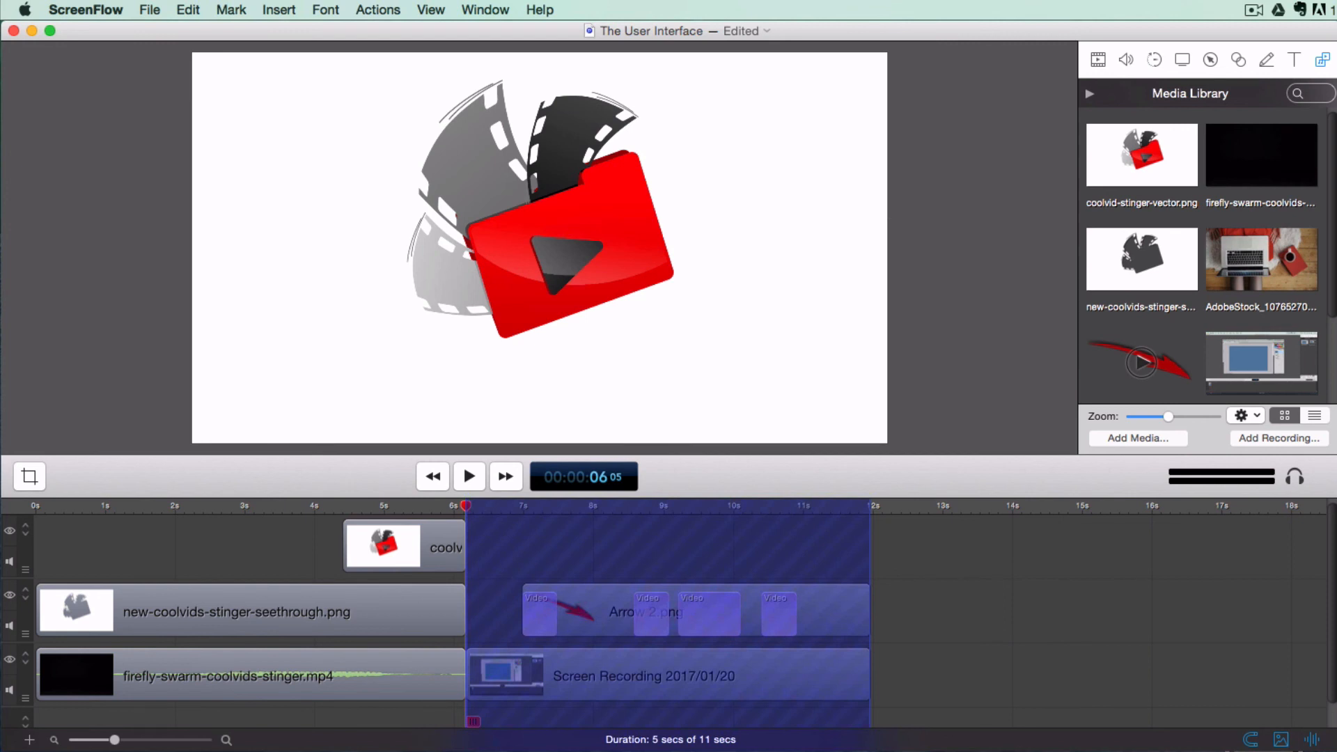
pyautogui.press('Right')
pyautogui.press('Right')
pyautogui.press('Right')
pyautogui.press('Right')
pyautogui.press('Right')
pyautogui.press('Right')
pyautogui.press('Right')
pyautogui.press('Right')
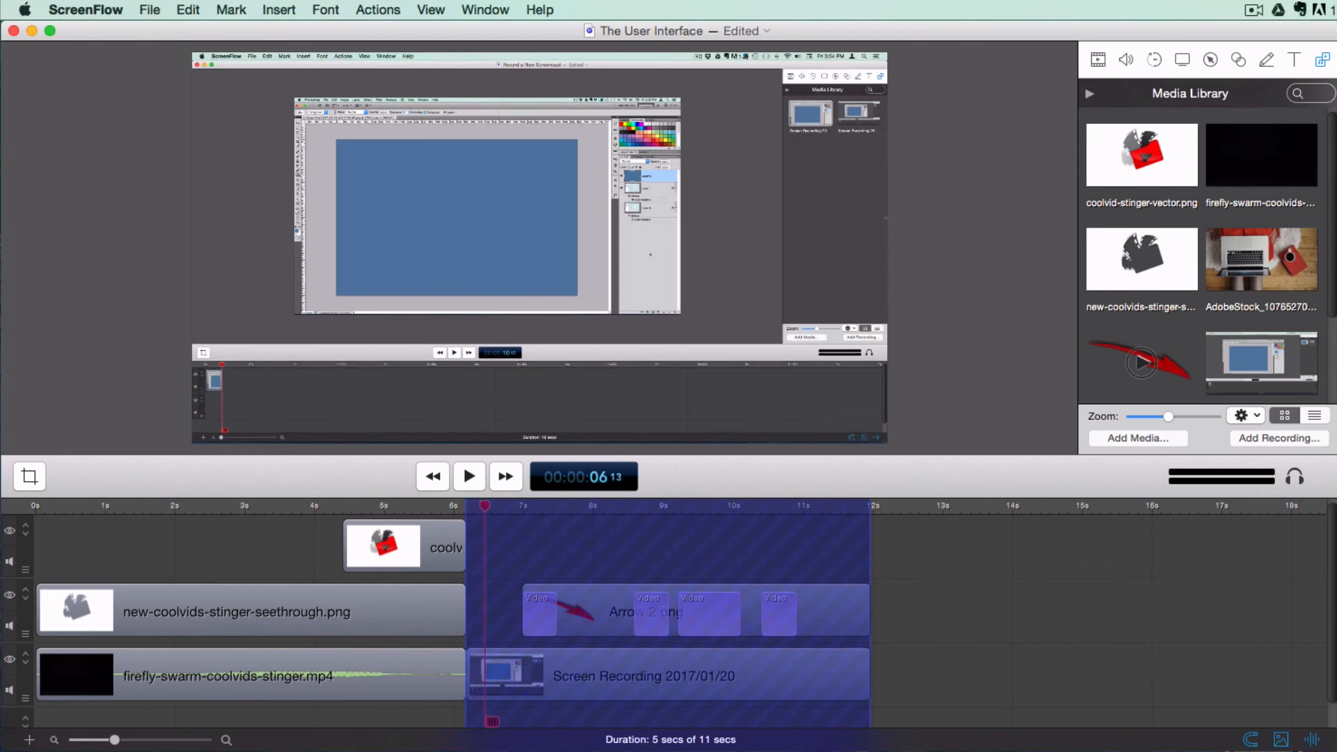
pyautogui.press('Right')
pyautogui.press('Right')
pyautogui.press('Right')
pyautogui.press('Right')
pyautogui.press('Right')
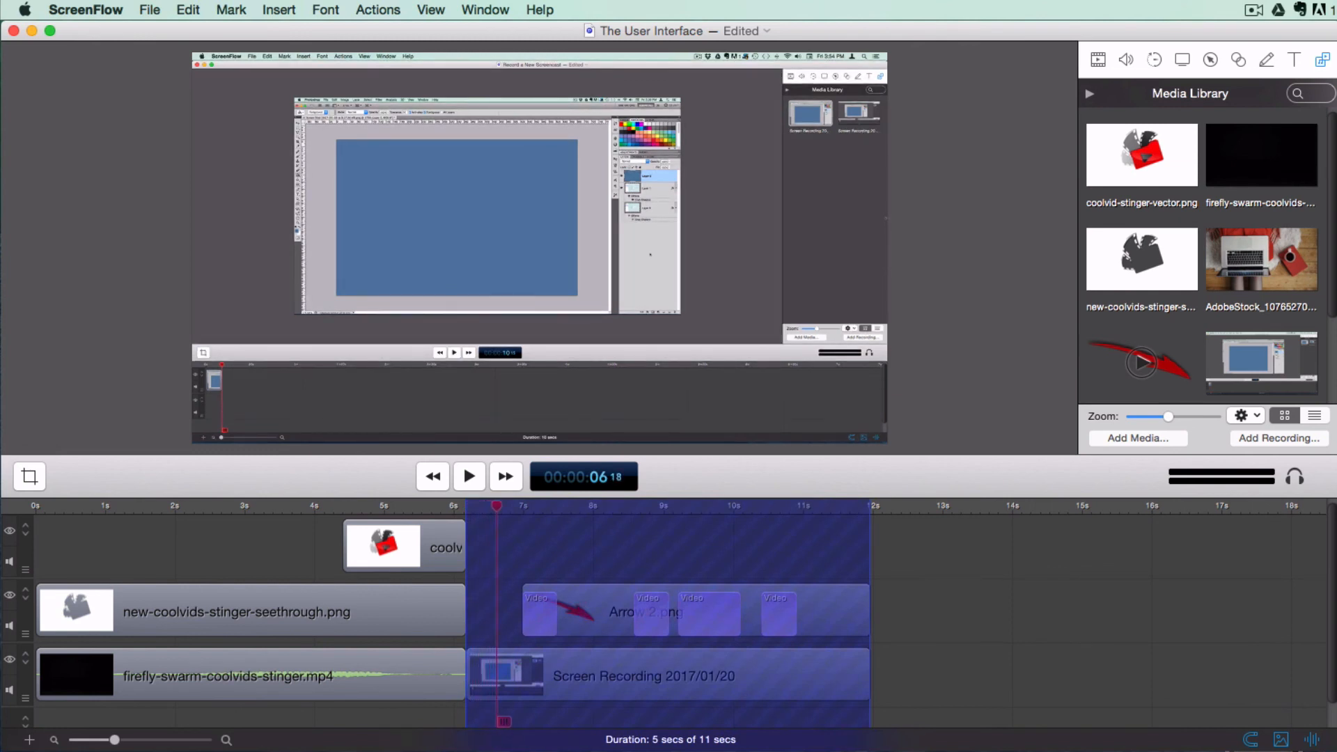
pyautogui.press('o')
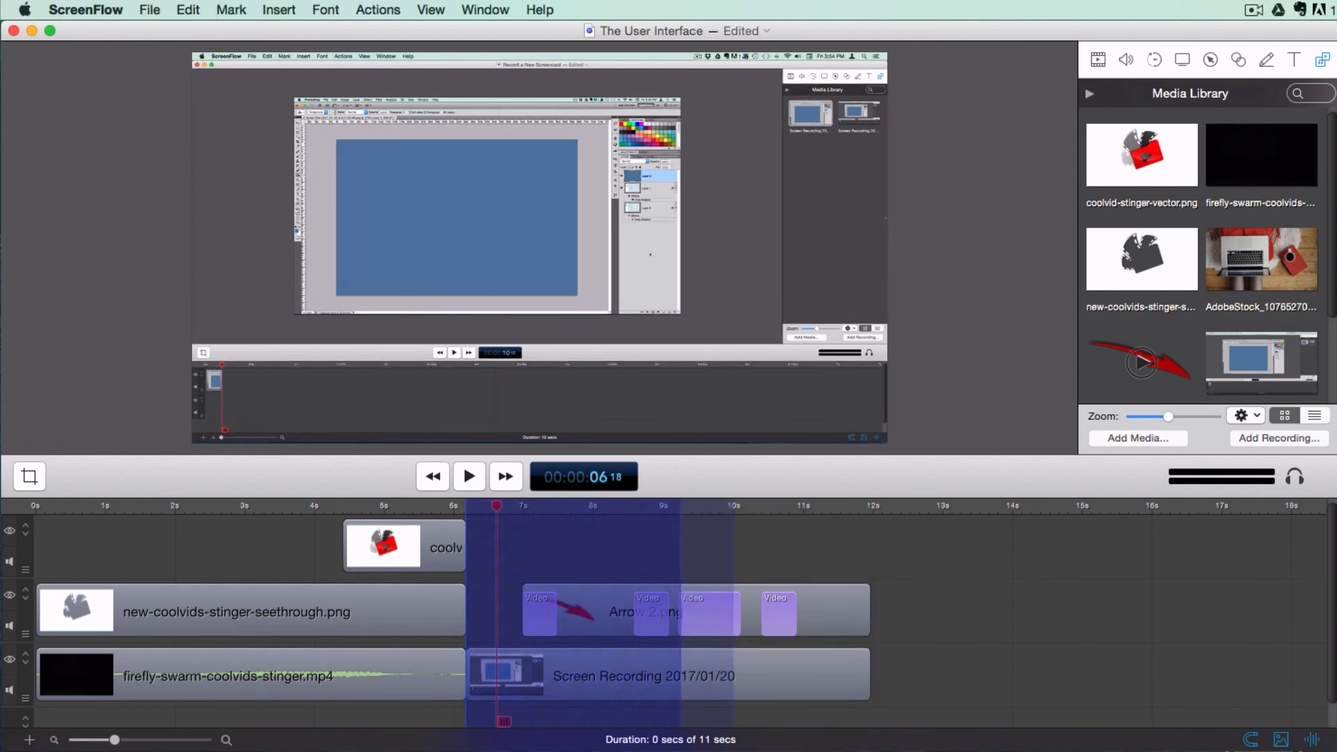
pyautogui.press('super+BackSpace')
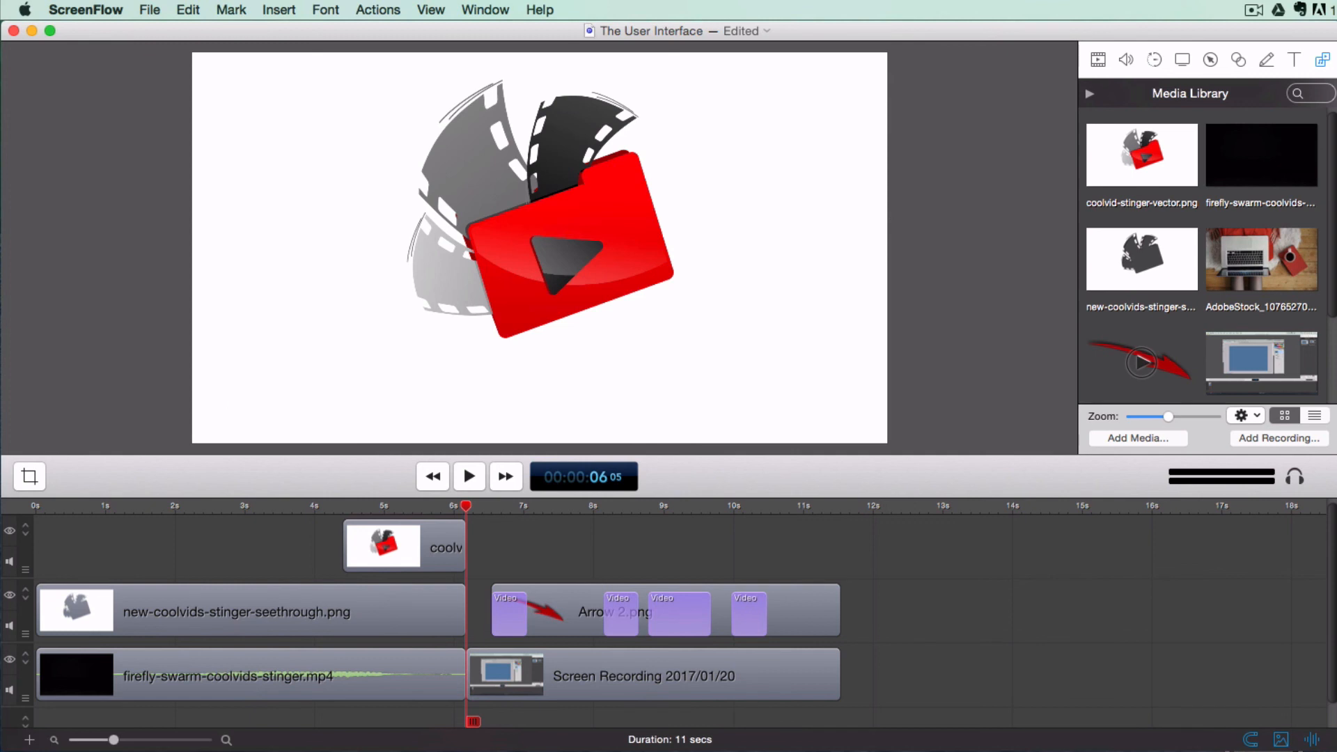
pyautogui.press('super+Tab')
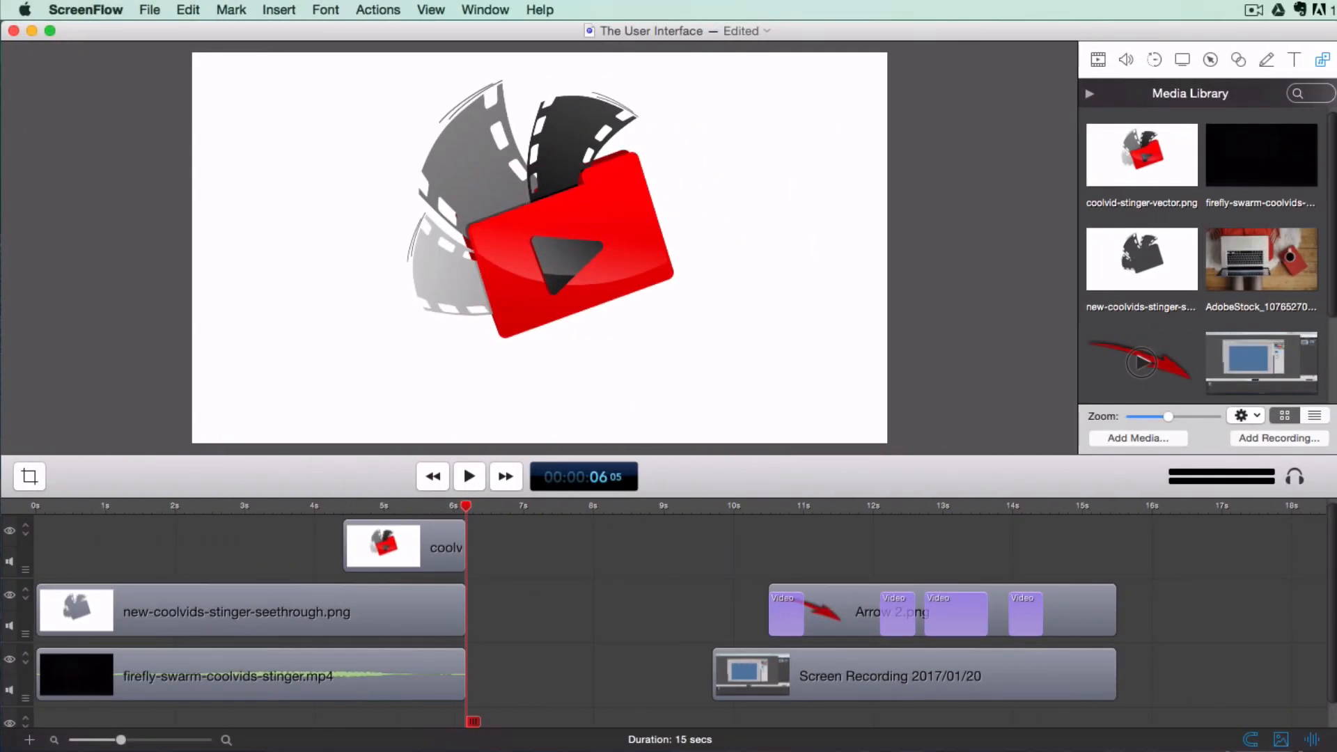
# - Detach the audio from the firefly-swarm-coolvids-stinger.mp4 clip
pyautogui.rightClick(401, 655)
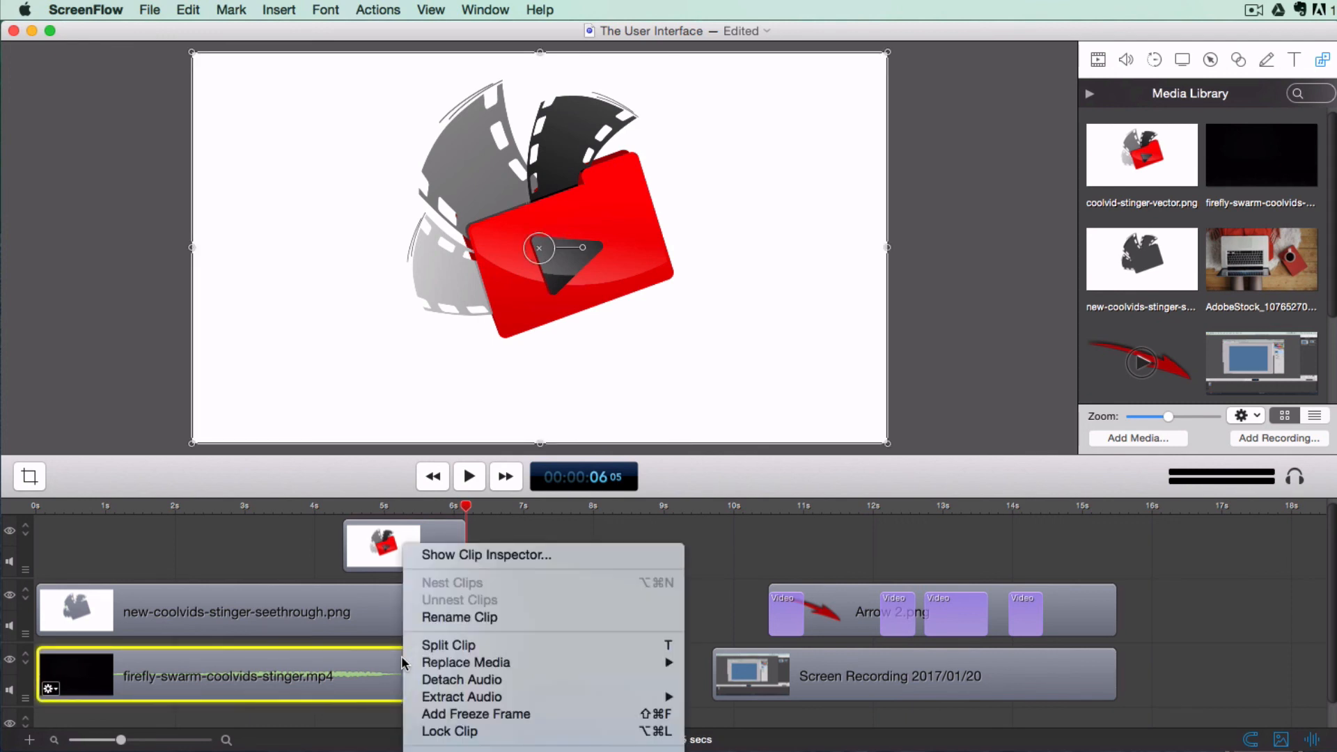
pyautogui.click(416, 679)
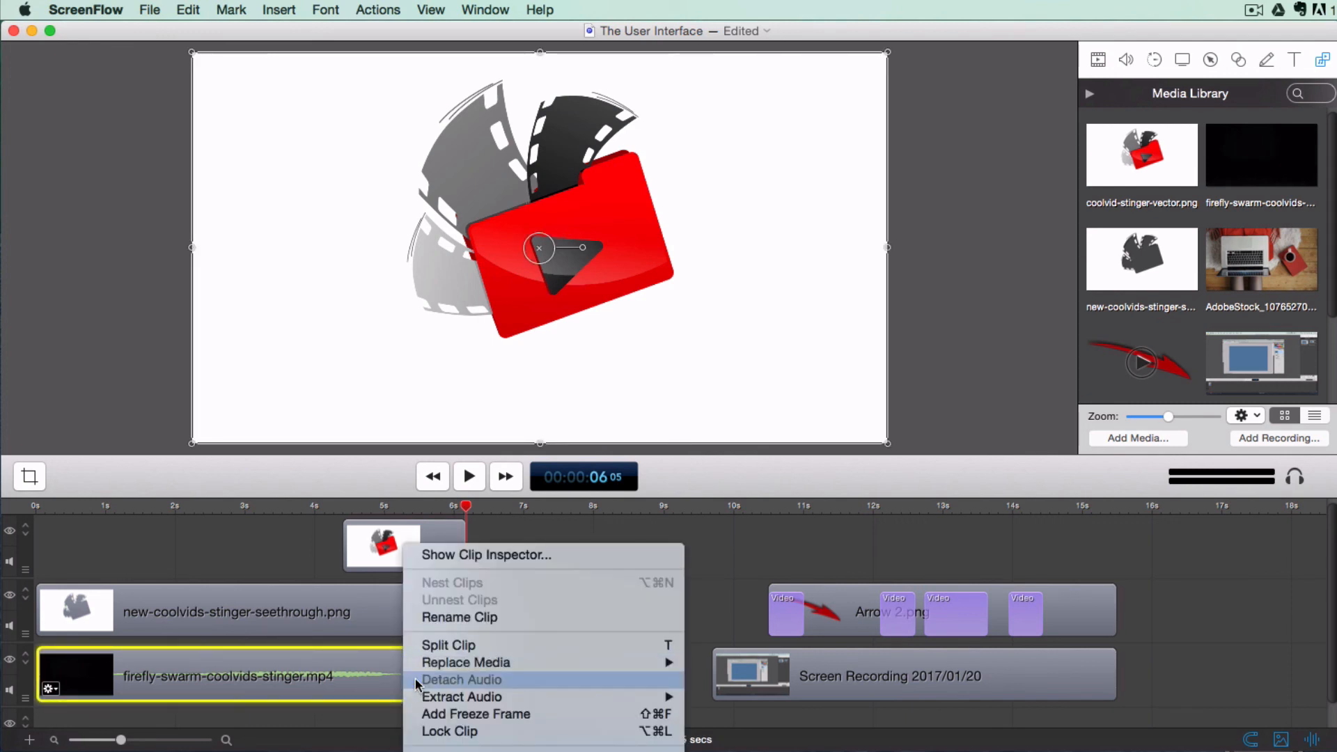
pyautogui.scroll(-2, 582, 632)
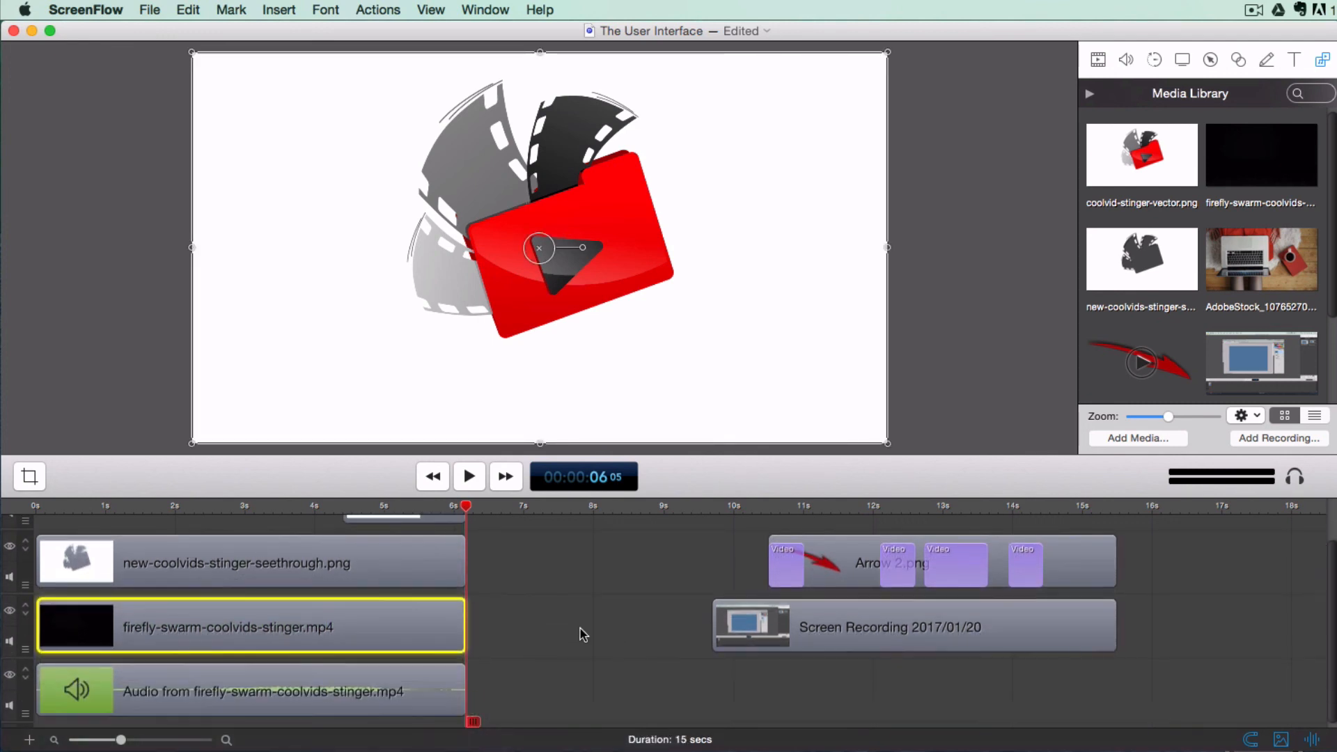
# - Split the detached firefly-swarm-coolvids-stinger.mp4 audio clip at 05:11 and delete the piece after the split
pyautogui.click(412, 508)
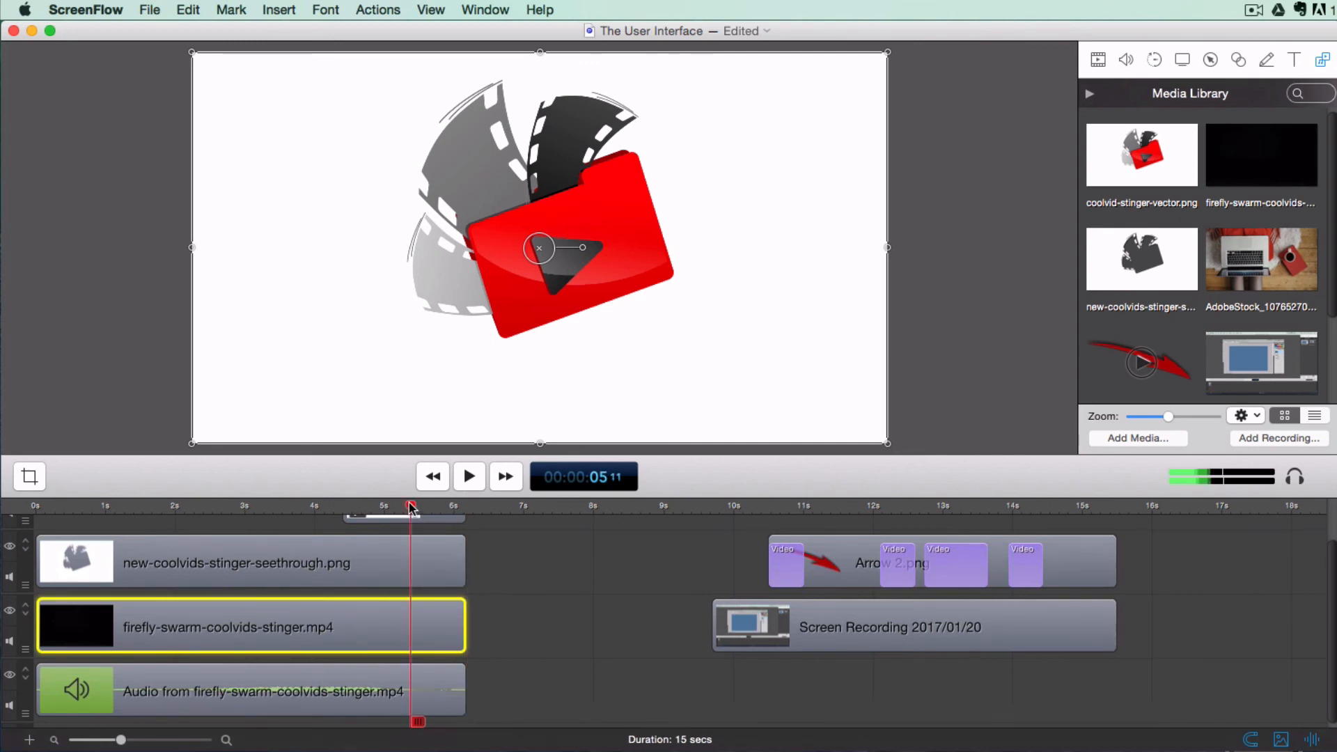
pyautogui.click(420, 679)
pyautogui.rightClick(420, 679)
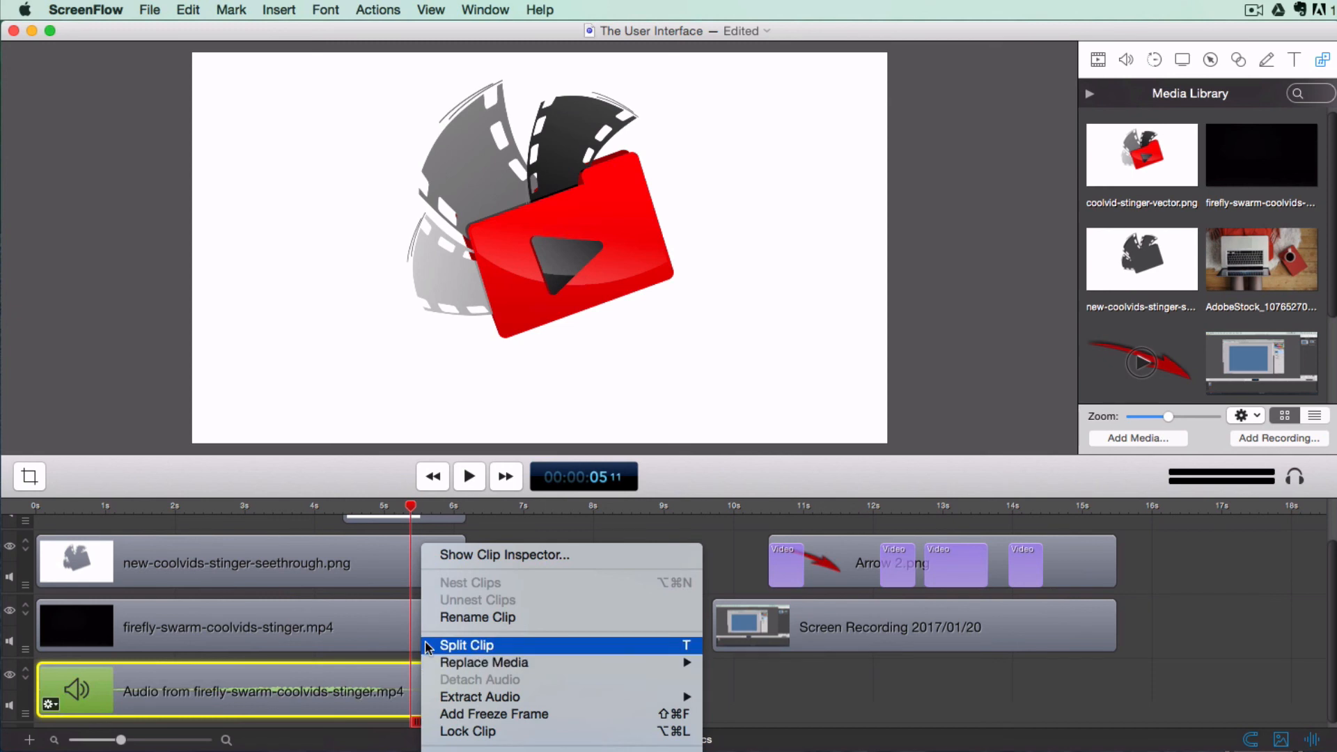
pyautogui.click(427, 645)
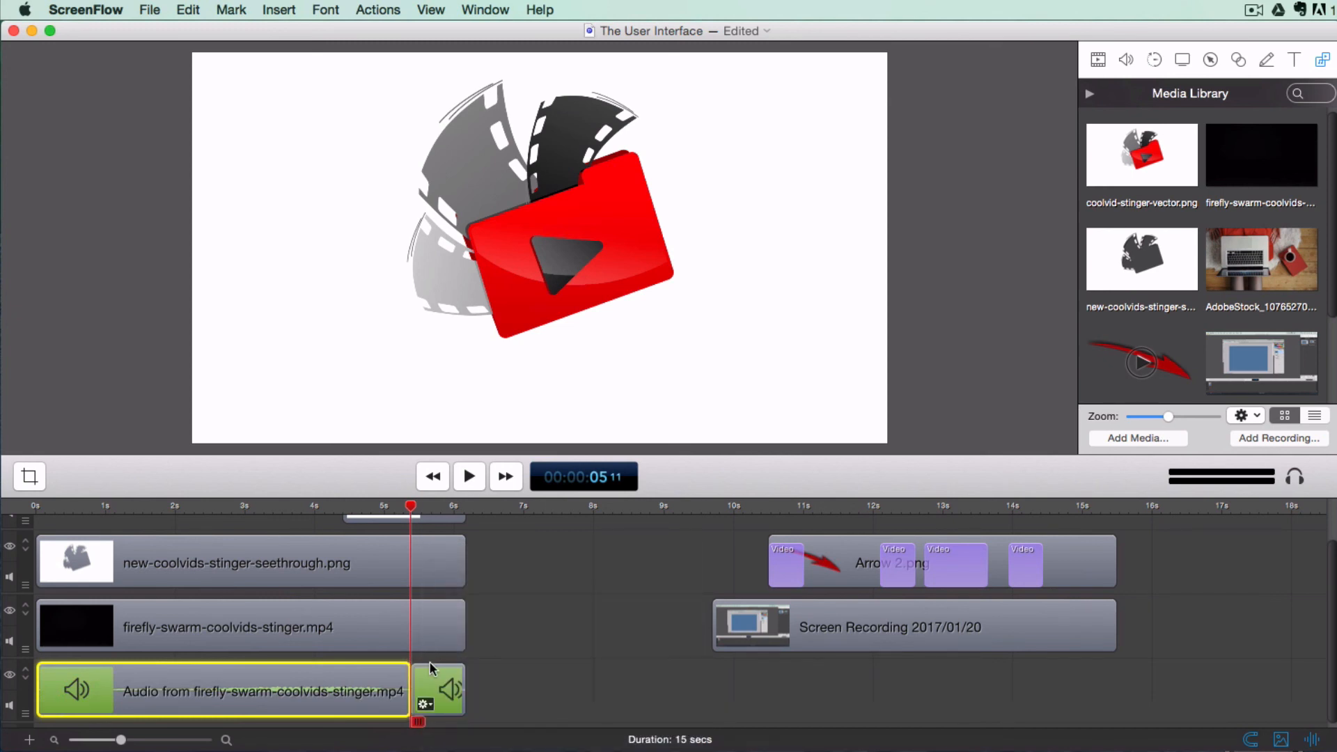
pyautogui.click(432, 674)
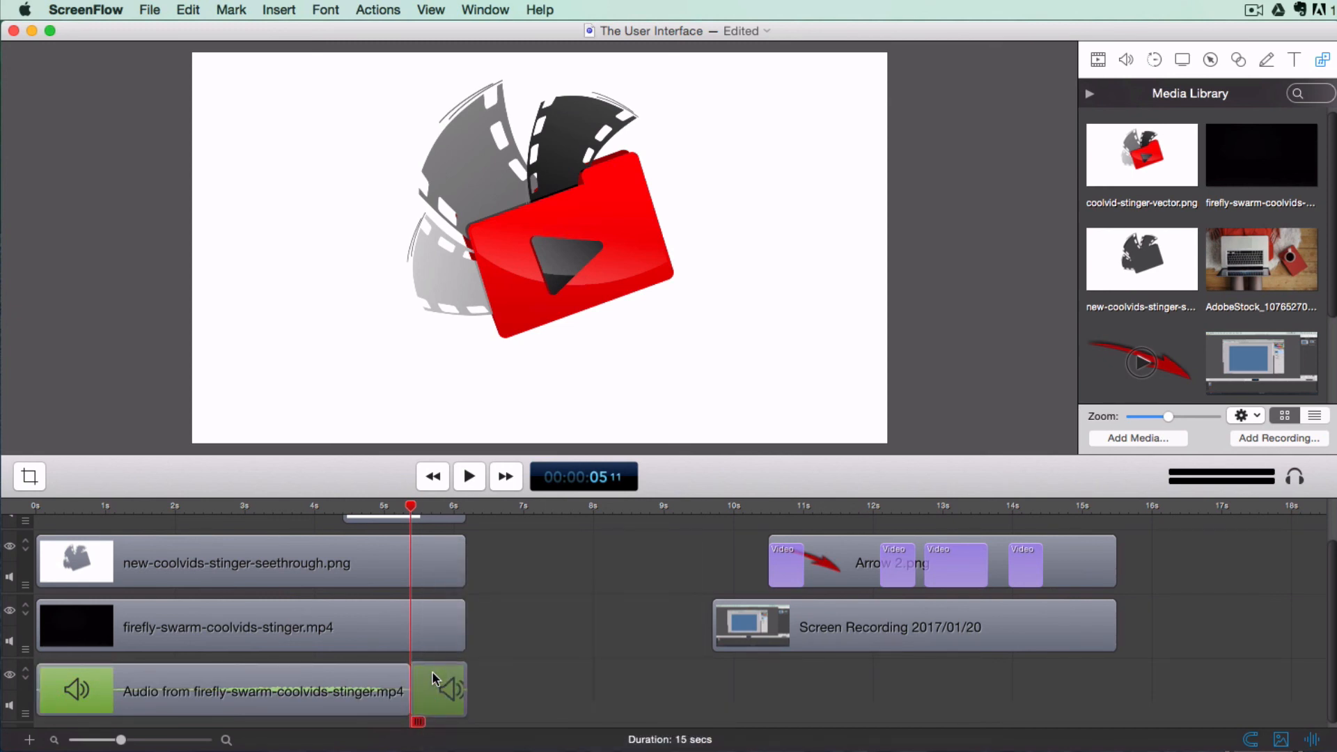
pyautogui.press('Delete')
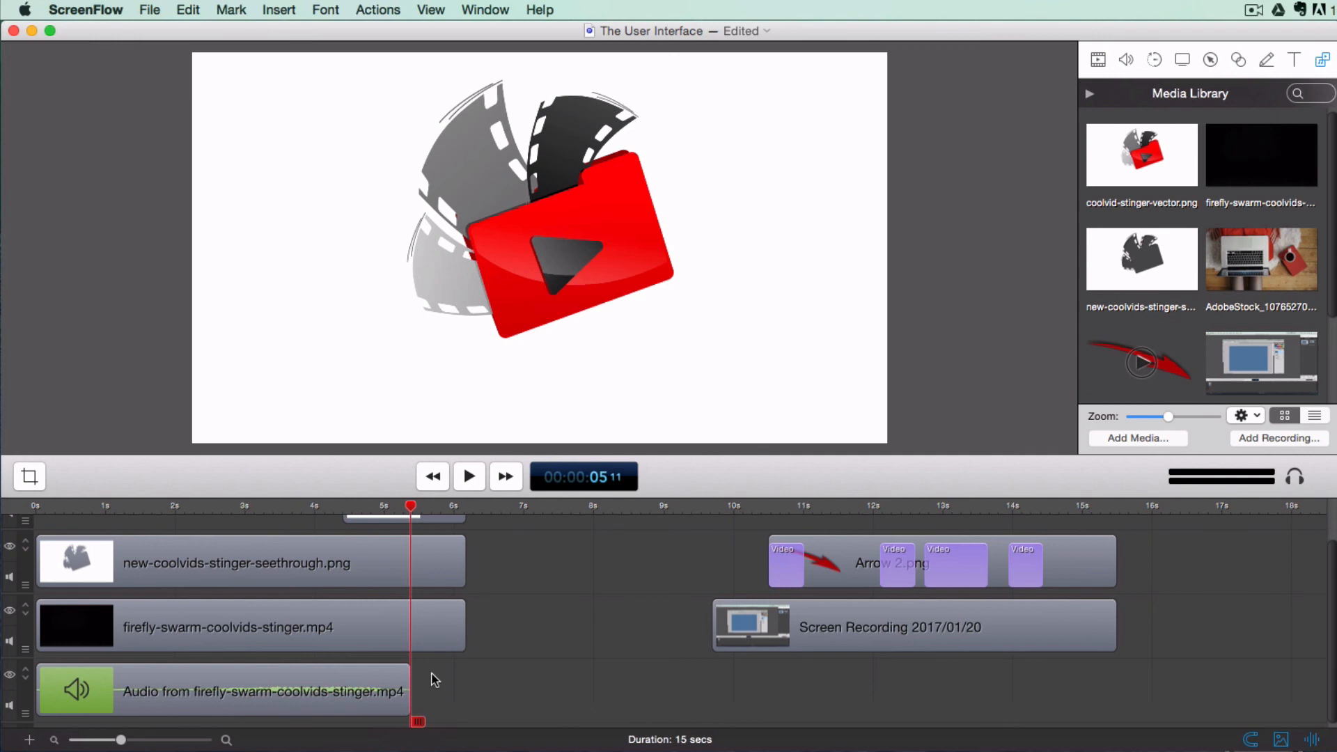
pyautogui.moveTo(411, 675)
pyautogui.mouseDown()
pyautogui.moveTo(465, 679)
pyautogui.moveTo(410, 674)
pyautogui.mouseUp()
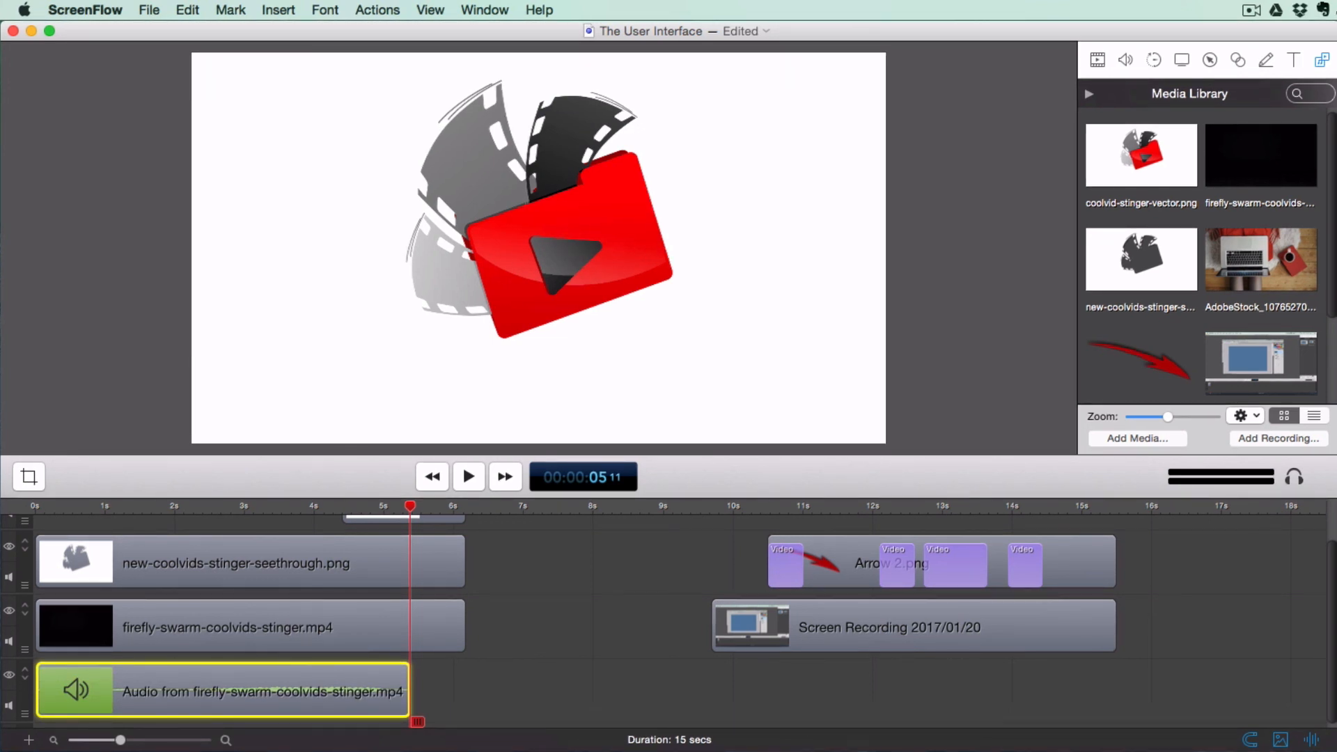
# - With the playhead at 02:18, shrink new-coolvids-stinger-seethrough.png on the canvas to a little over half the canvas width, keeping its left edge in place
pyautogui.moveTo(412, 507); pyautogui.dragTo(220, 525)
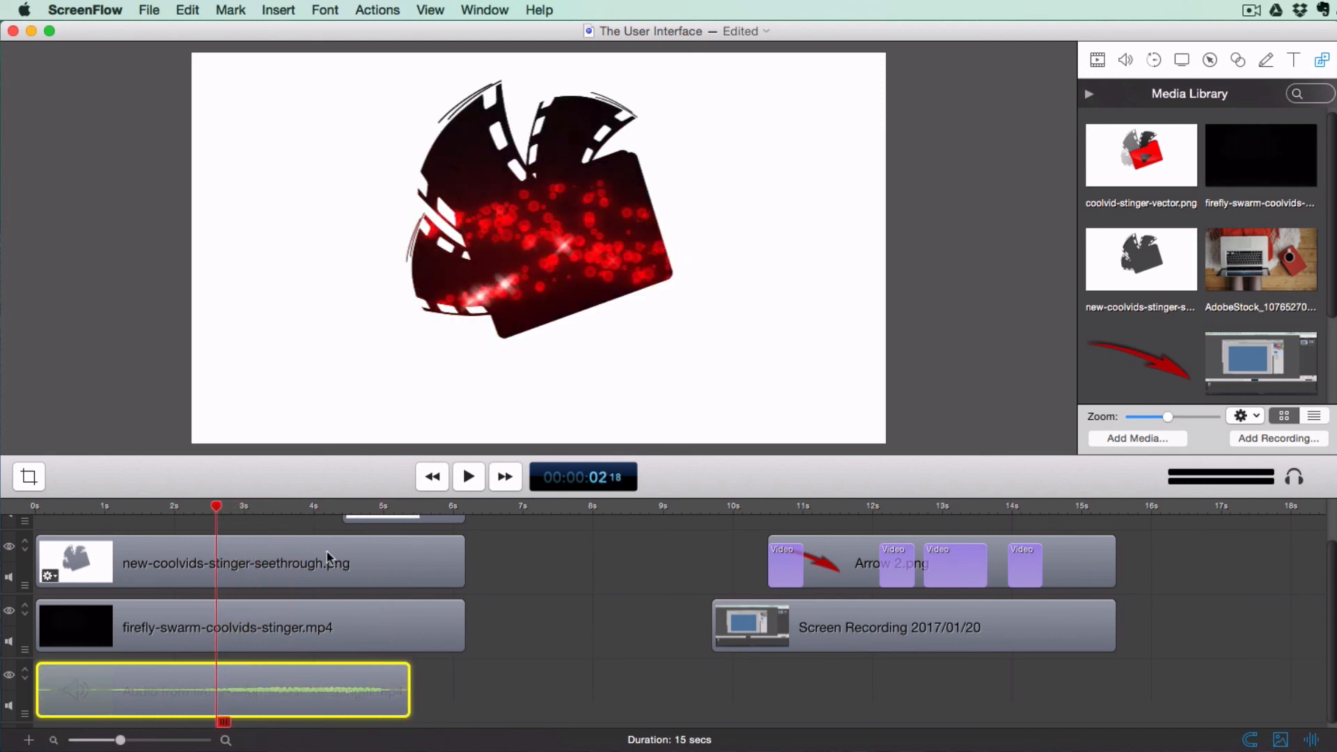
pyautogui.click(386, 561)
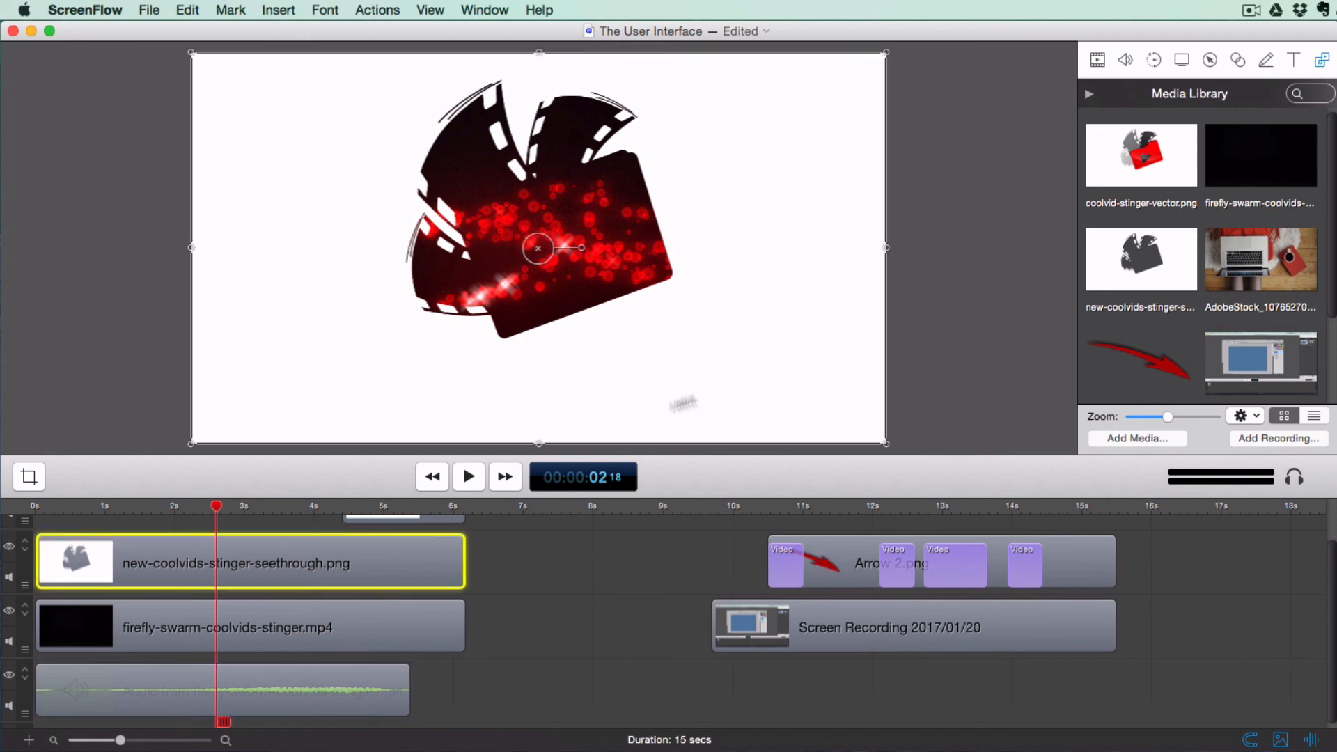
pyautogui.moveTo(886, 444); pyautogui.dragTo(725, 373)
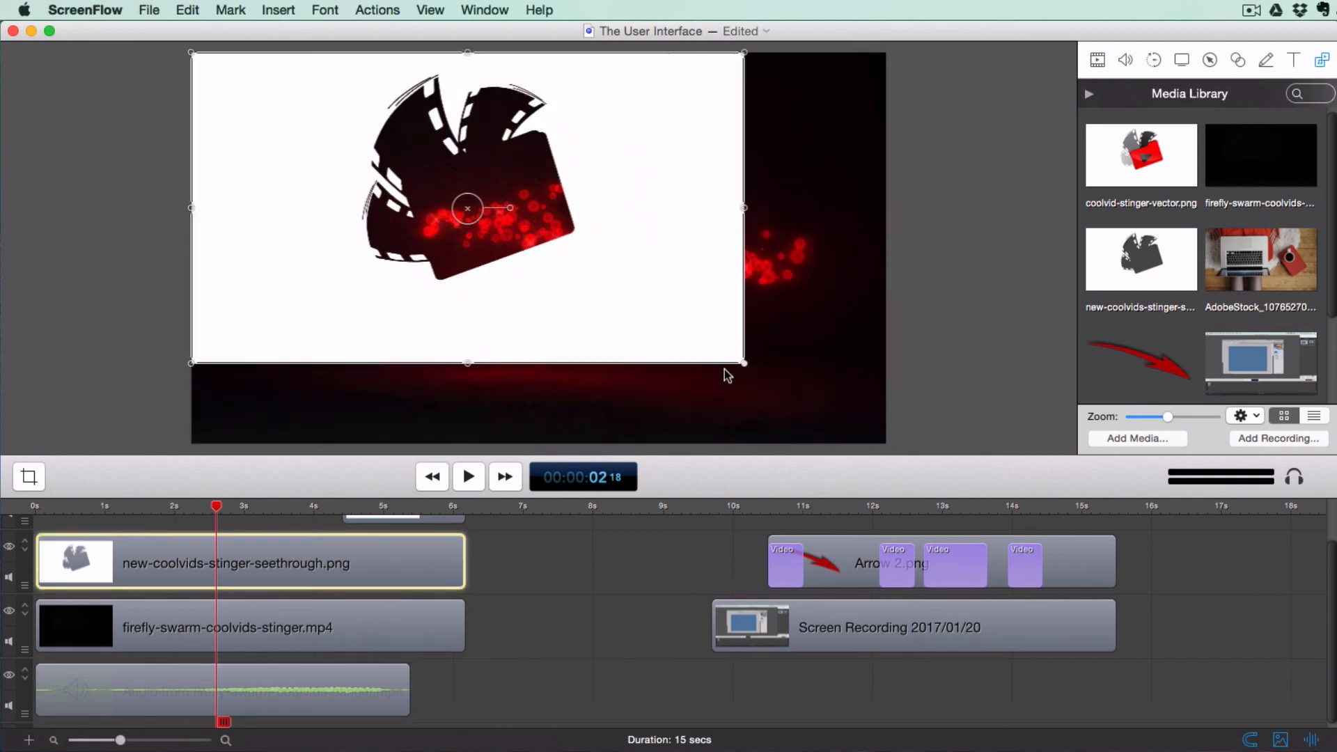
pyautogui.moveTo(722, 208); pyautogui.dragTo(619, 207)
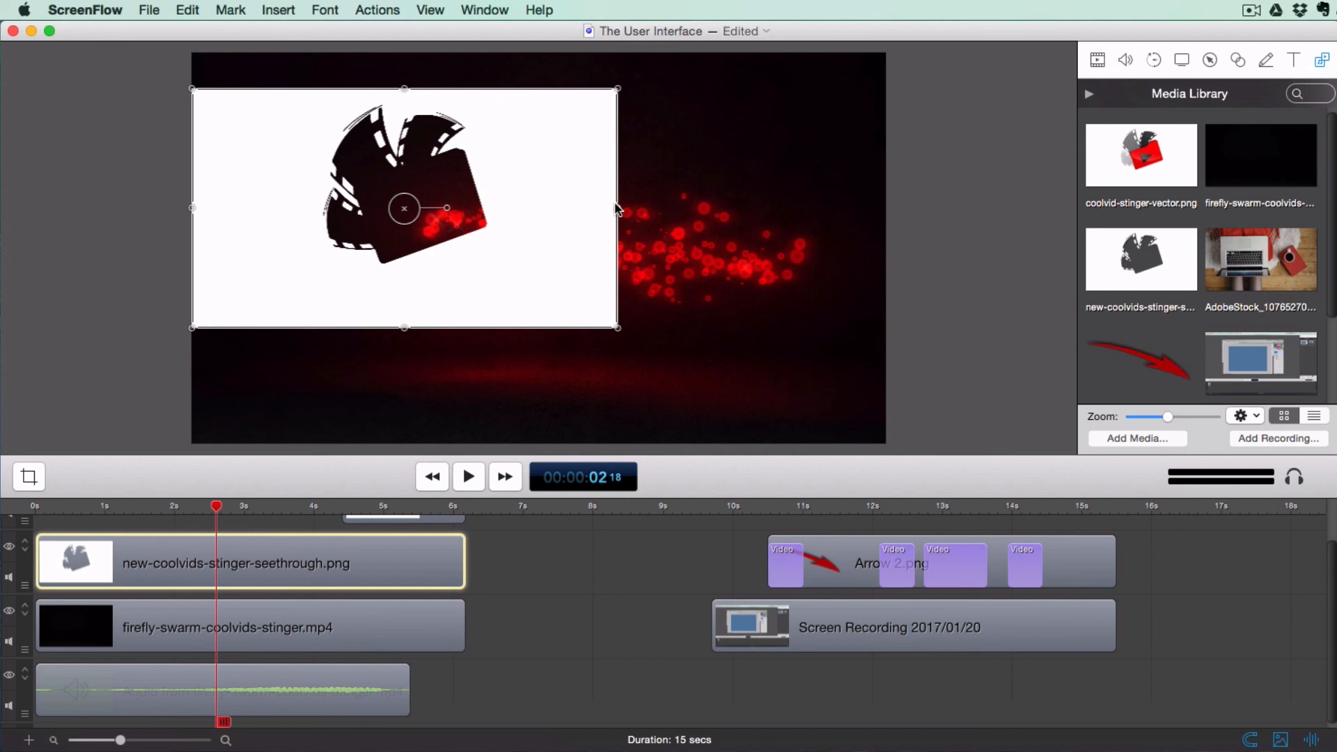
pyautogui.moveTo(616, 209)
pyautogui.mouseDown()
pyautogui.moveTo(645, 209)
pyautogui.moveTo(609, 209)
pyautogui.mouseUp()
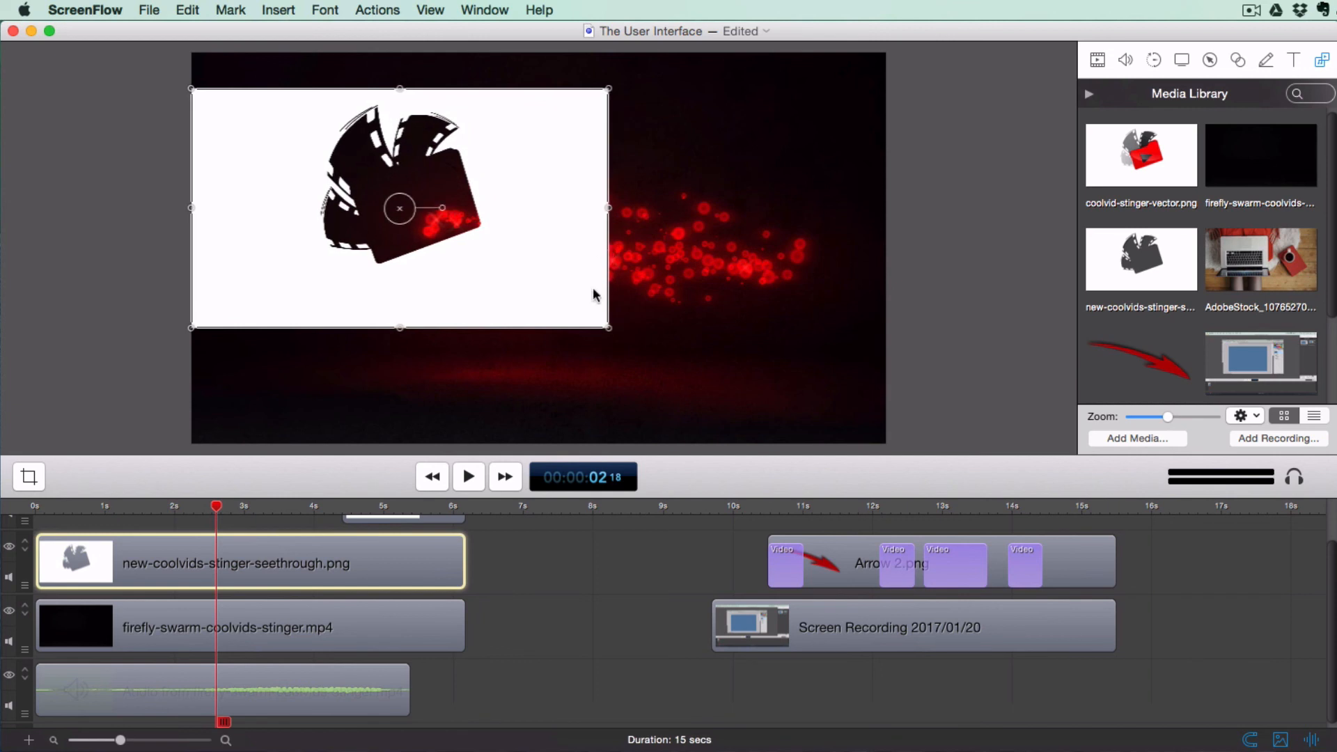
# - Try stretching the stinger image by its lower-right corner, undo that, and move the image into the canvas's upper-left corner
pyautogui.moveTo(607, 331); pyautogui.dragTo(627, 377)
pyautogui.press('super+z')
pyautogui.moveTo(293, 125); pyautogui.dragTo(285, 84)
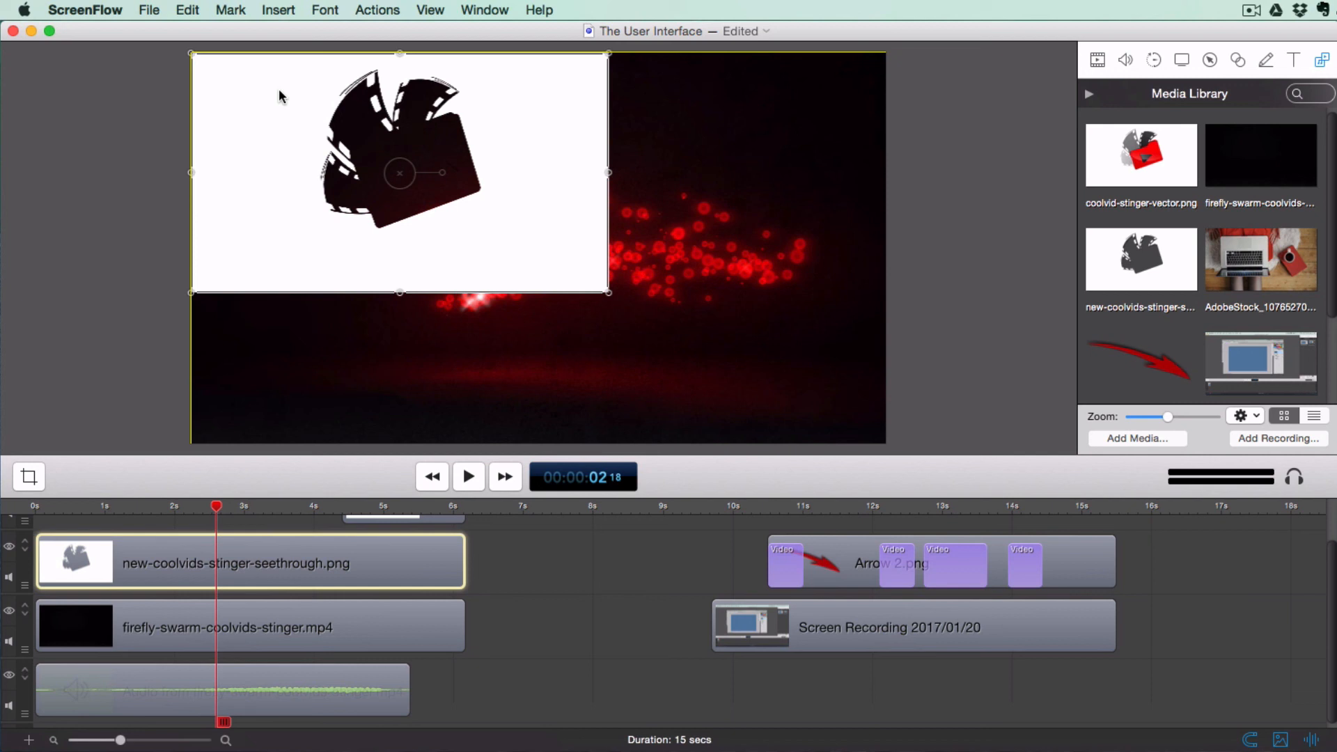
# - Move new-coolvids-stinger-seethrough.png to the exact centre of the canvas
pyautogui.moveTo(277, 99); pyautogui.dragTo(422, 161)
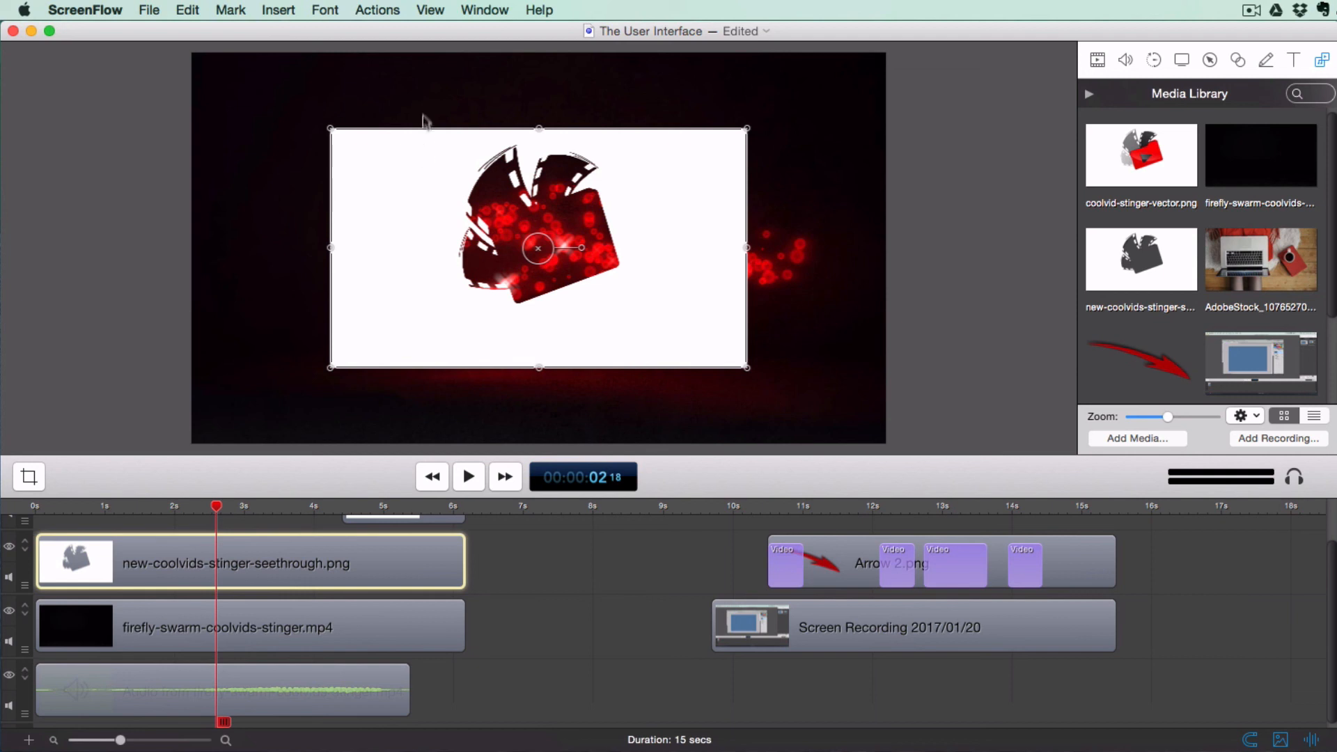
# - Turn off snapping and move the Screen Recording 2017/01/20 clip freely along its track to start at about 6.5 s
pyautogui.click(428, 11)
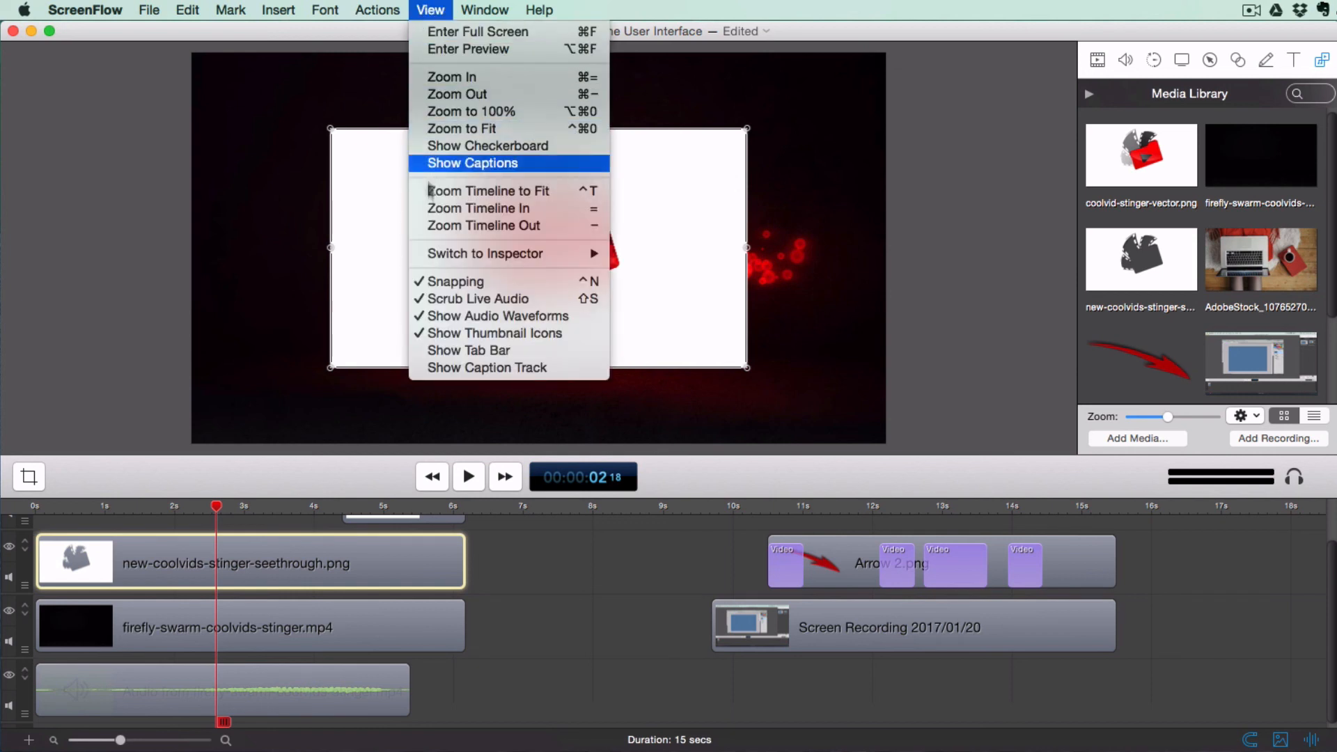
pyautogui.click(437, 282)
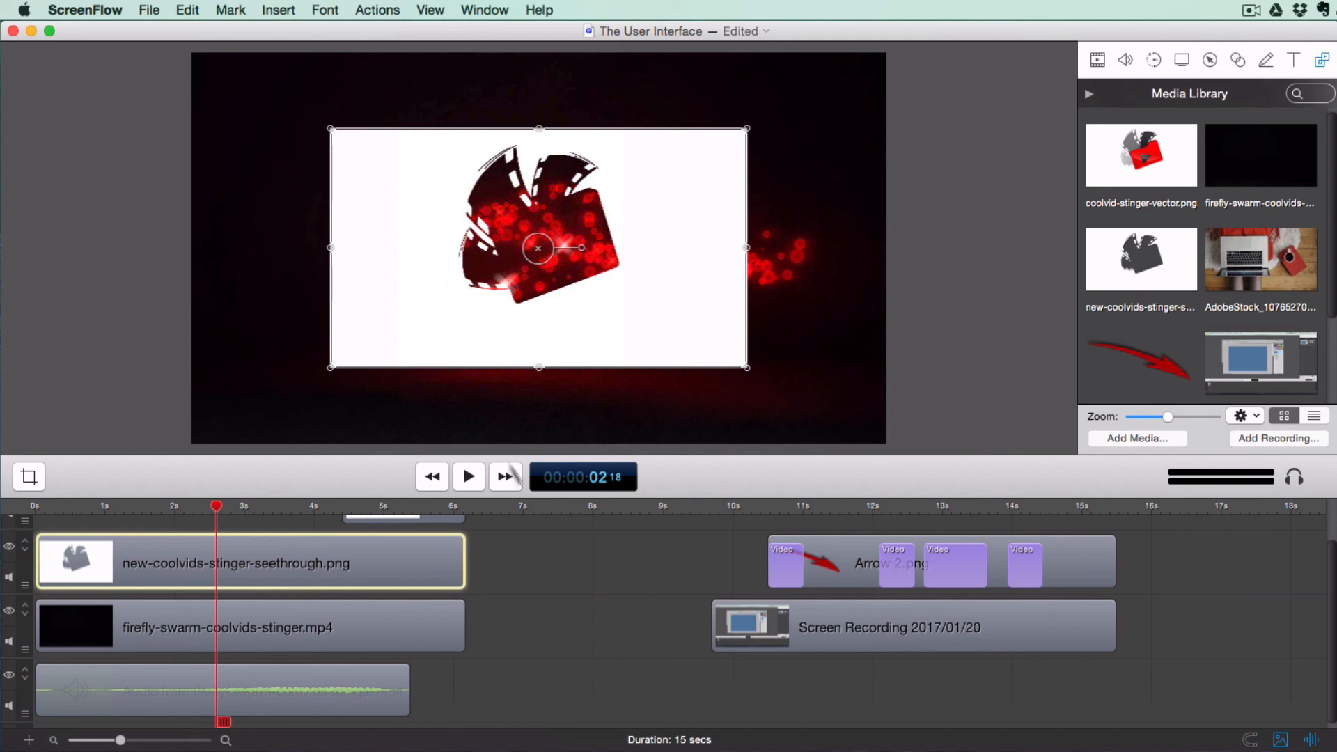
pyautogui.moveTo(838, 611); pyautogui.dragTo(641, 634)
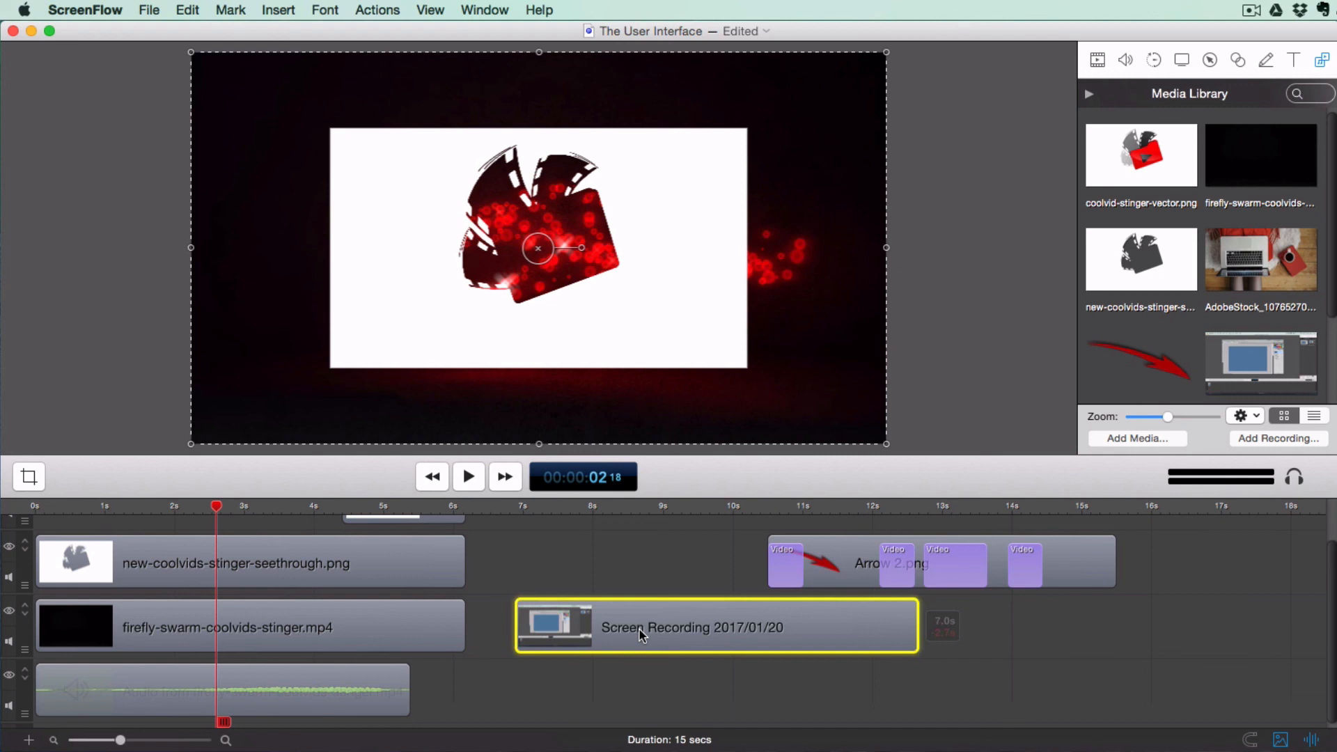
pyautogui.moveTo(642, 635); pyautogui.dragTo(588, 635)
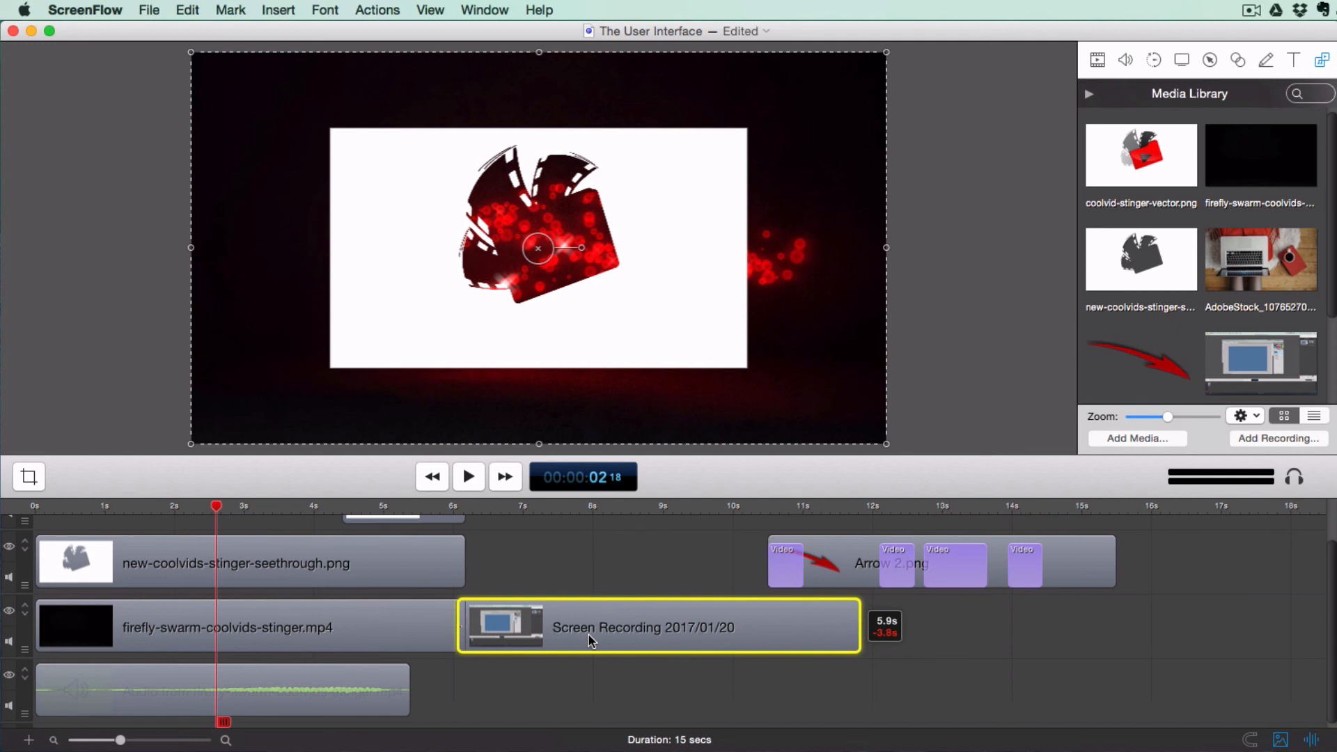
pyautogui.moveTo(588, 636); pyautogui.dragTo(613, 629)
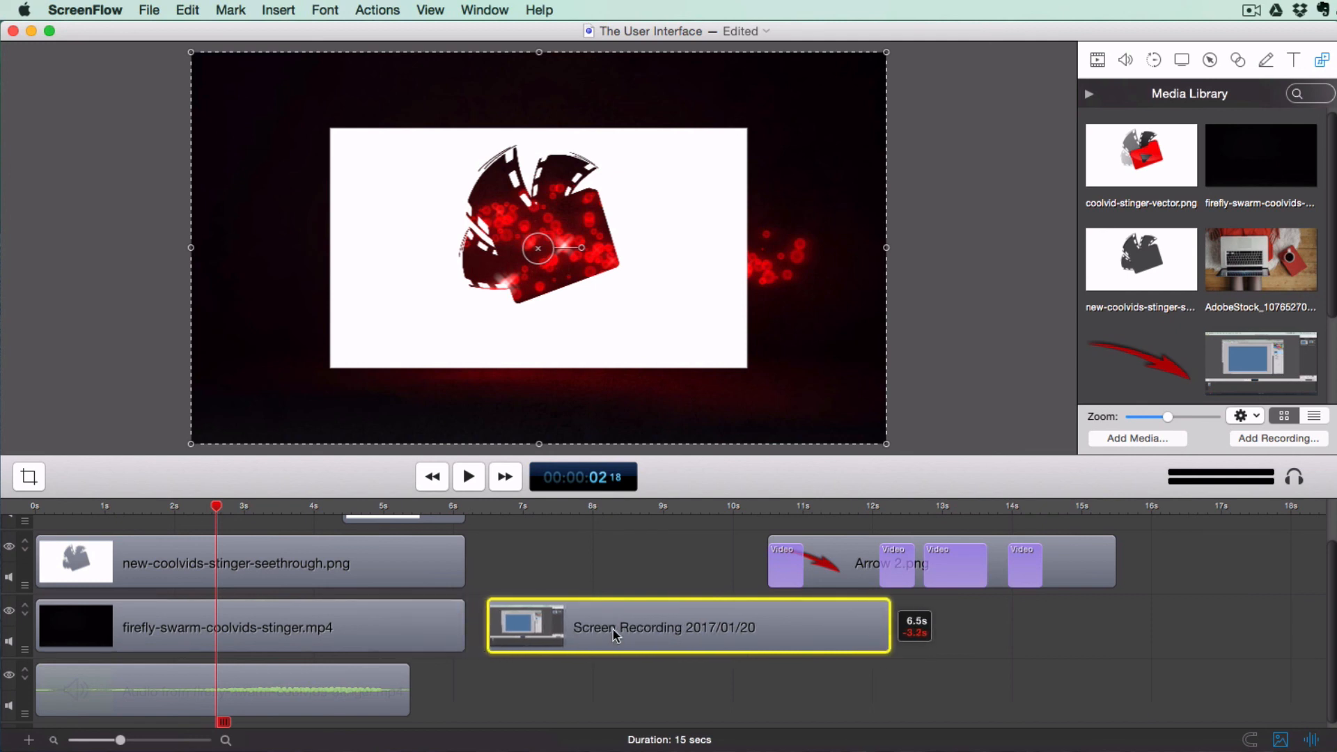
# - Turn snapping back on and move the Screen Recording 2017/01/20 clip so its end lines up with the end of Arrow 2.png
pyautogui.click(431, 11)
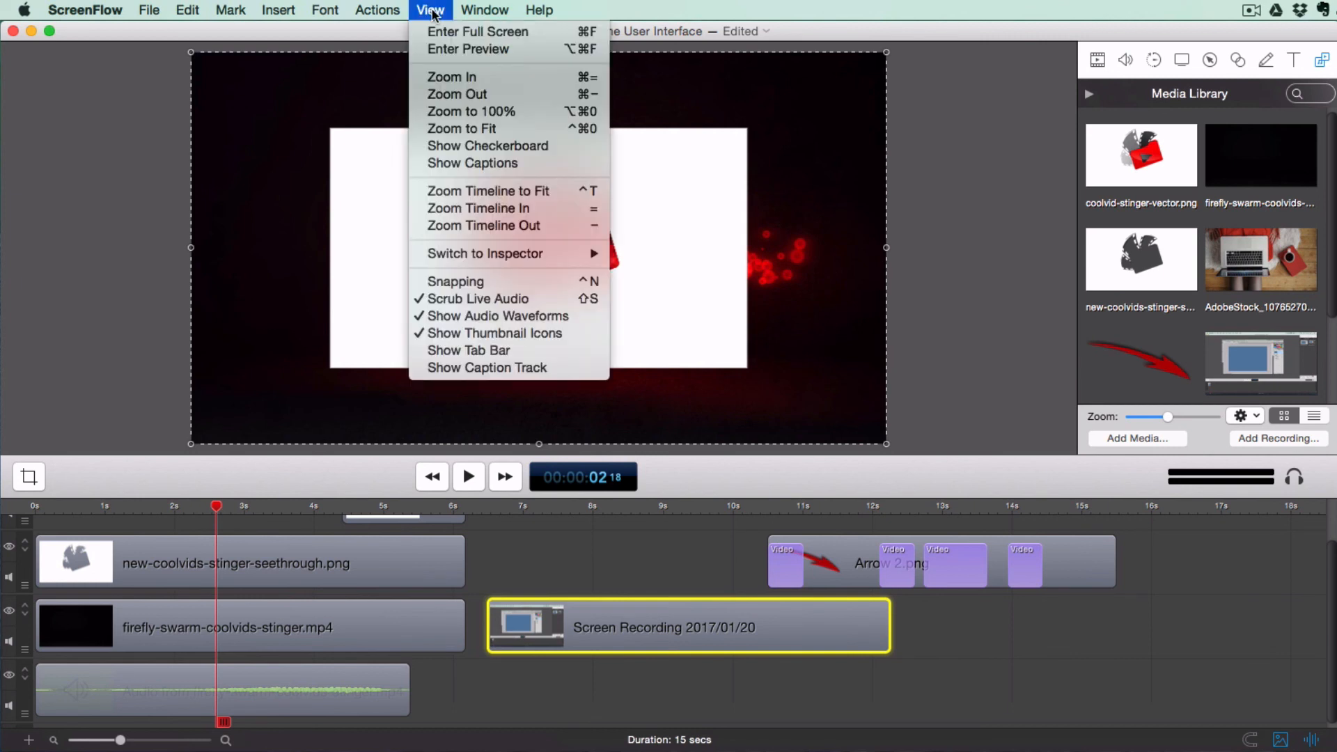
pyautogui.click(457, 282)
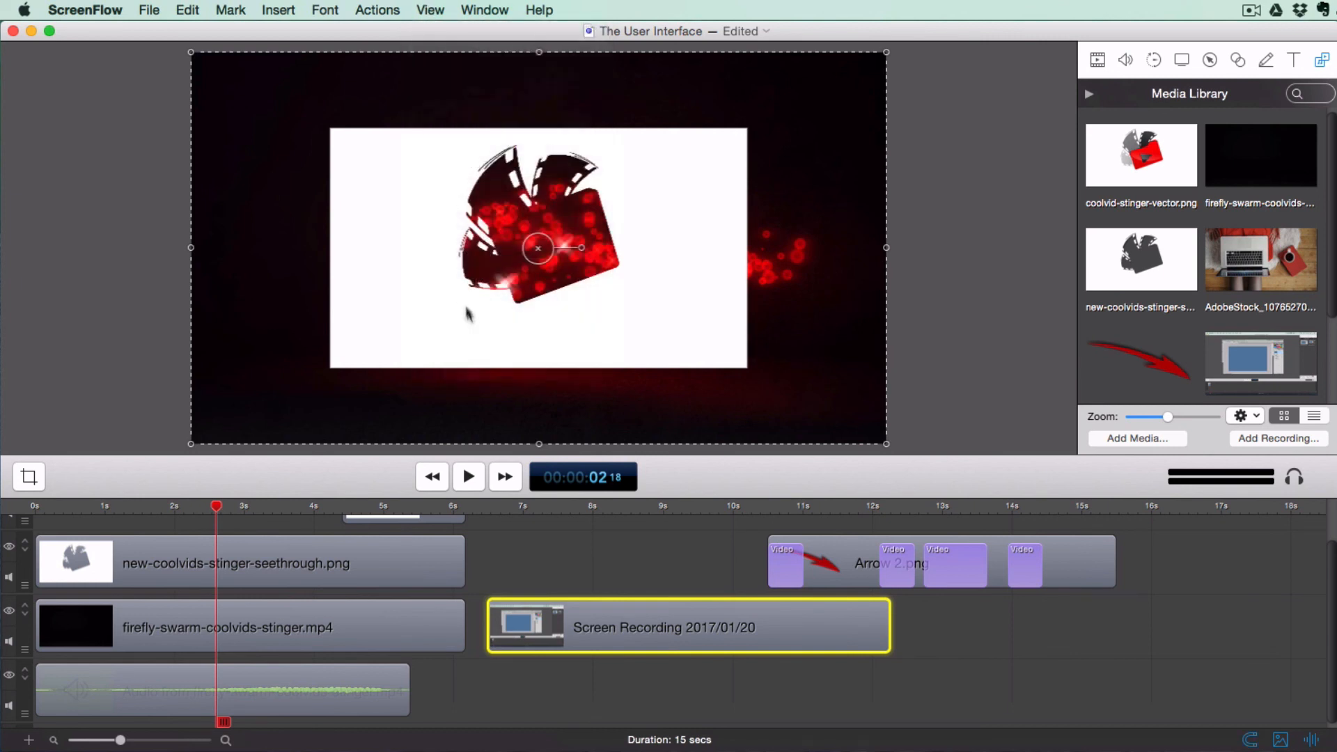
pyautogui.moveTo(685, 623); pyautogui.dragTo(906, 627)
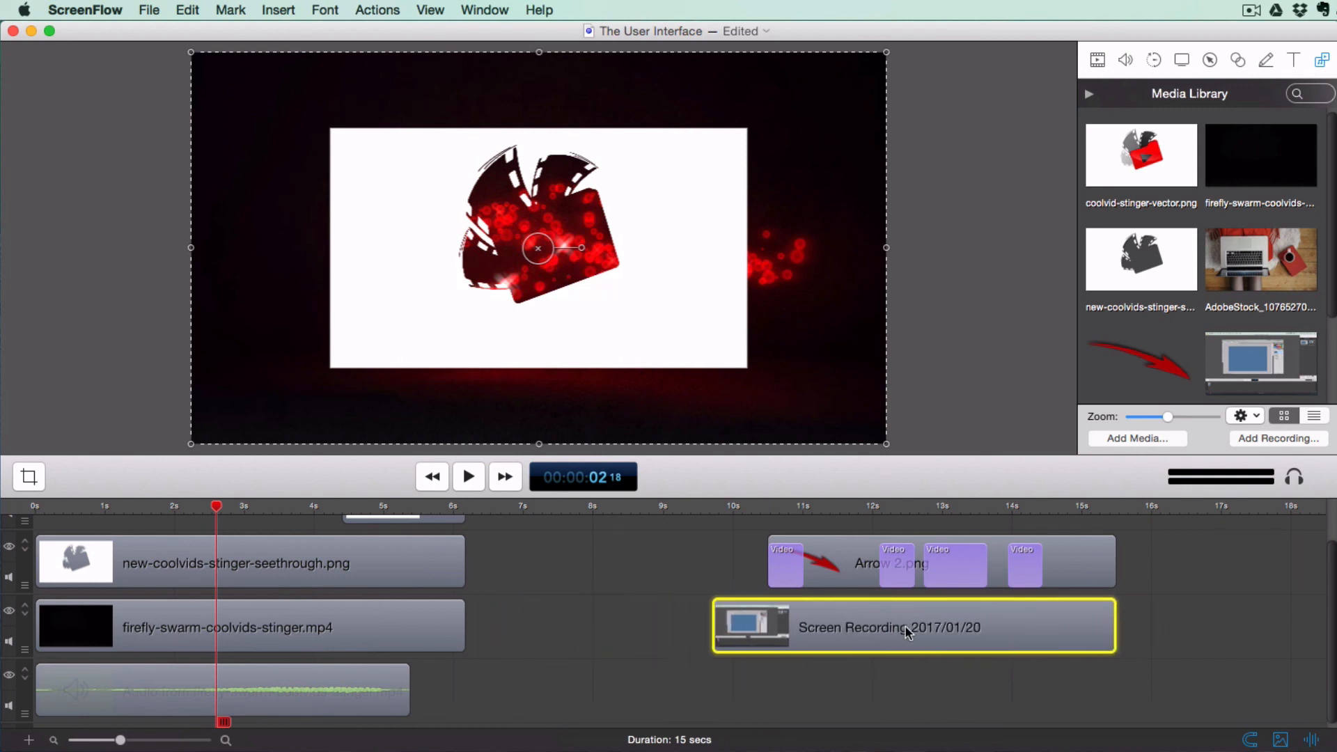